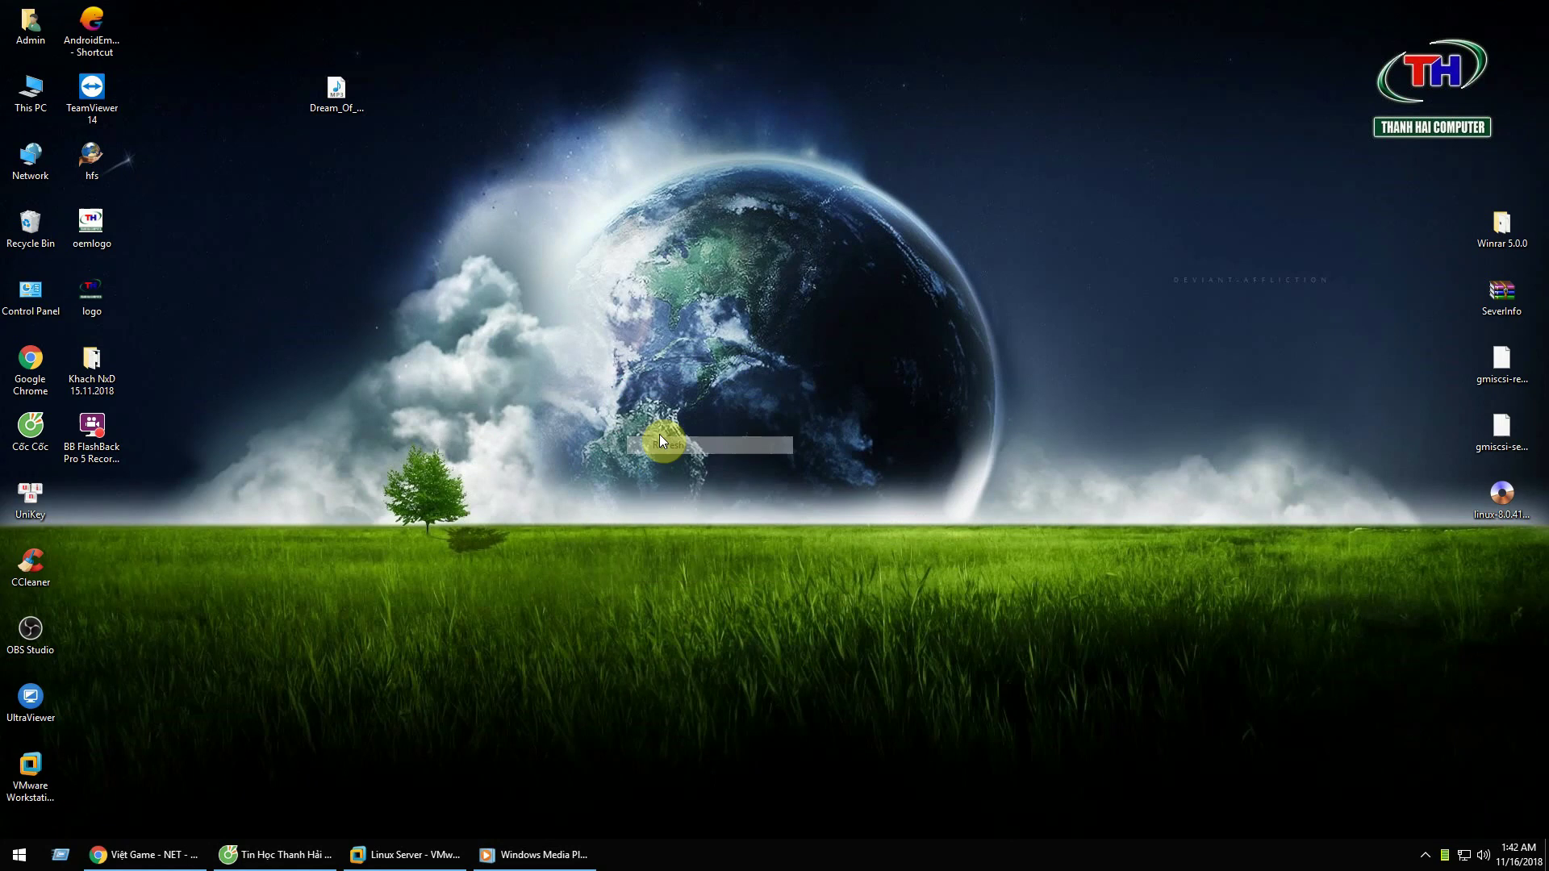
Step: Refresh the Windows desktop several times from its context menu
right_click(799, 225)
click(535, 733)
right_click(770, 312)
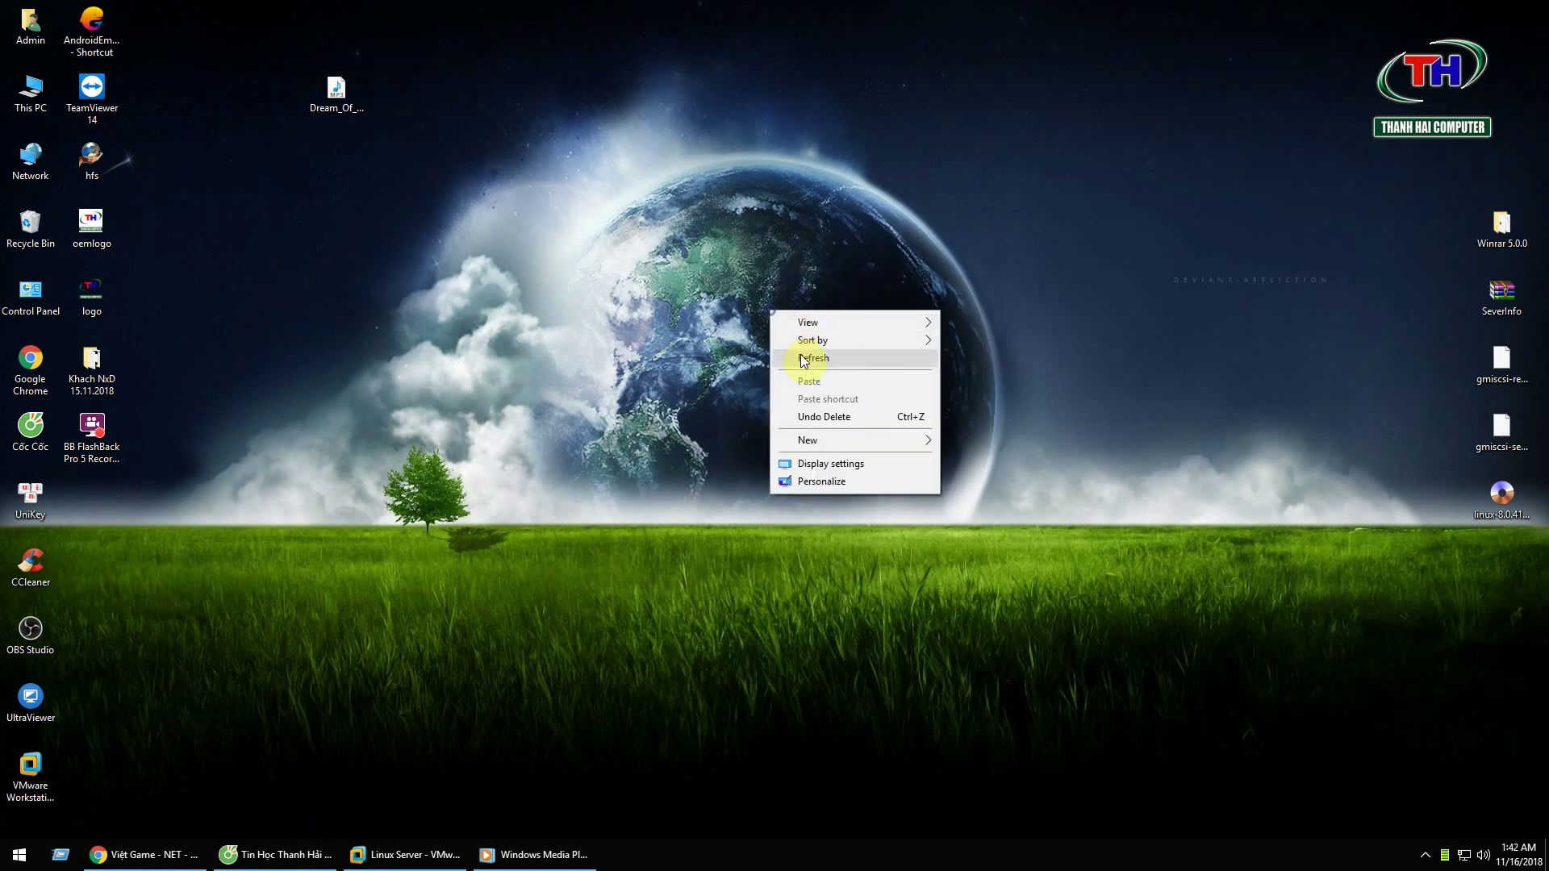
right_click(751, 240)
click(777, 289)
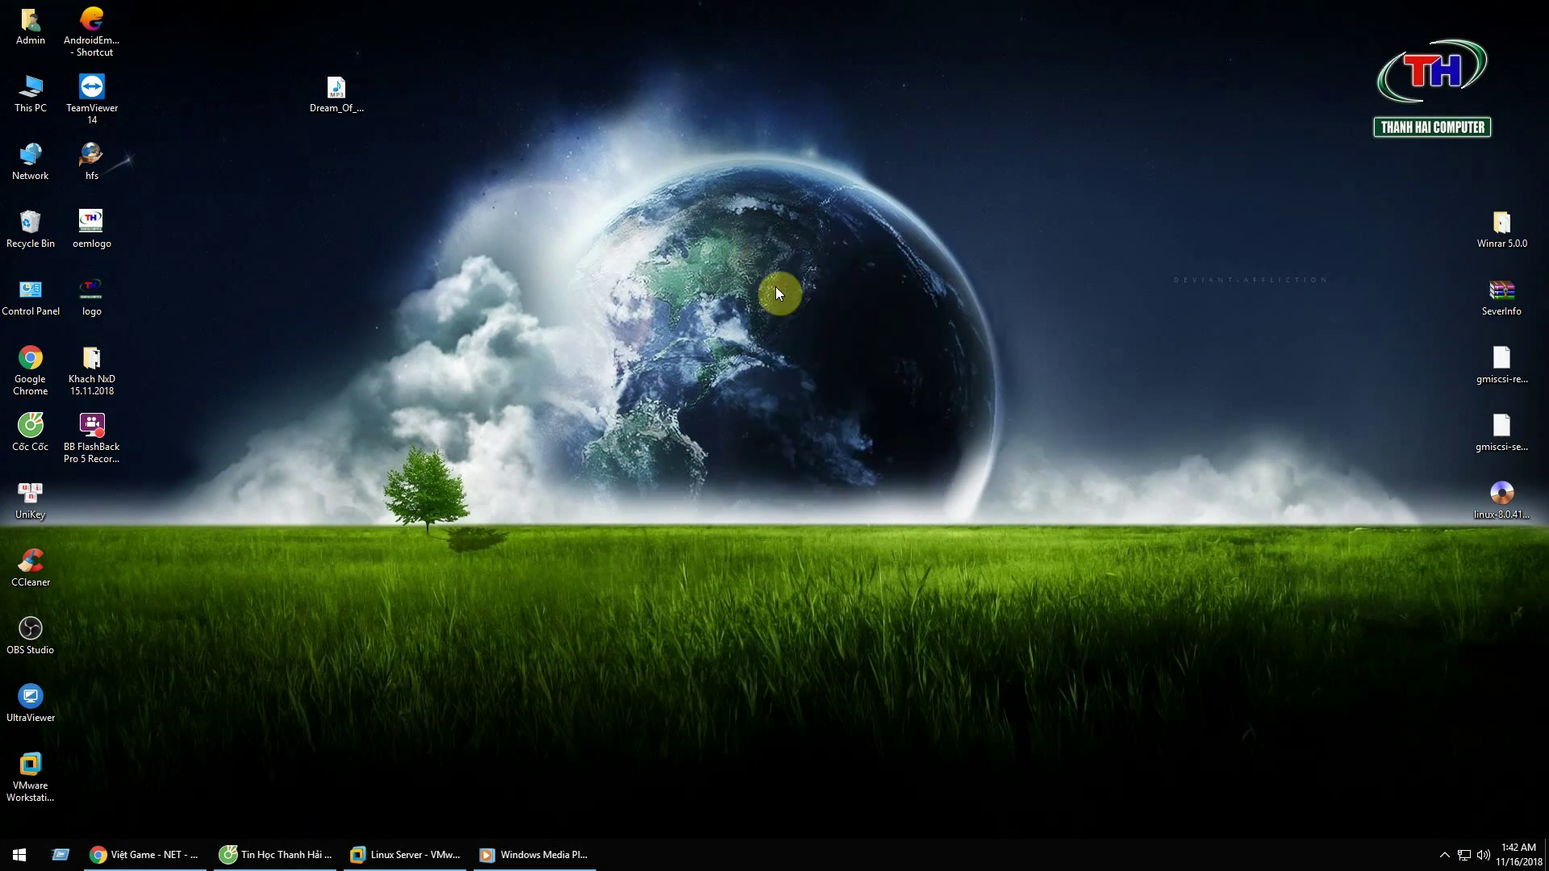
right_click(782, 241)
click(800, 289)
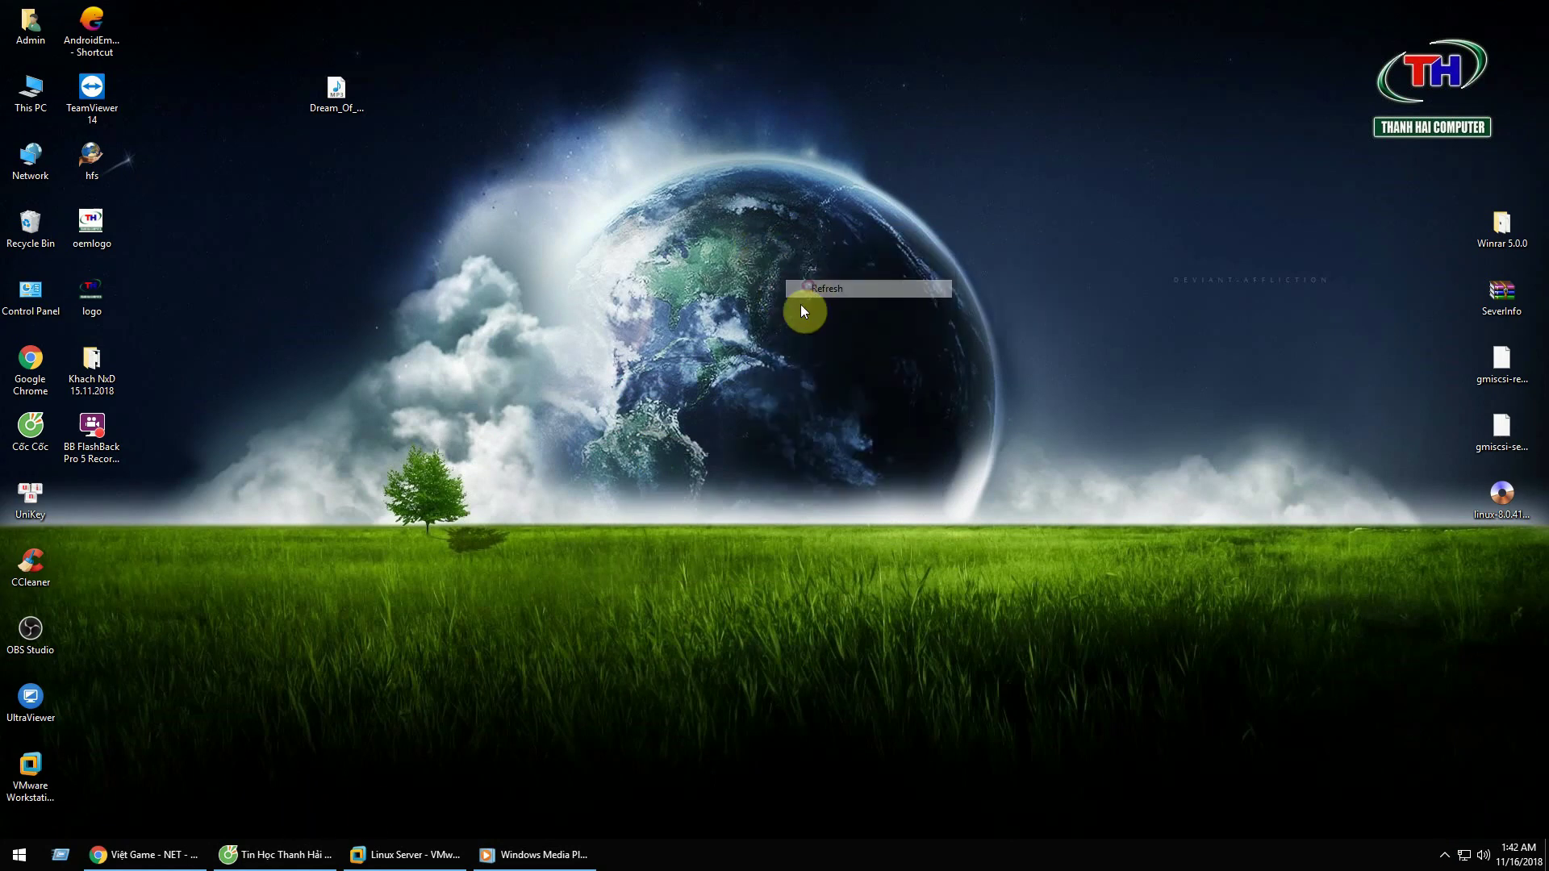
right_click(701, 326)
click(721, 359)
right_click(730, 315)
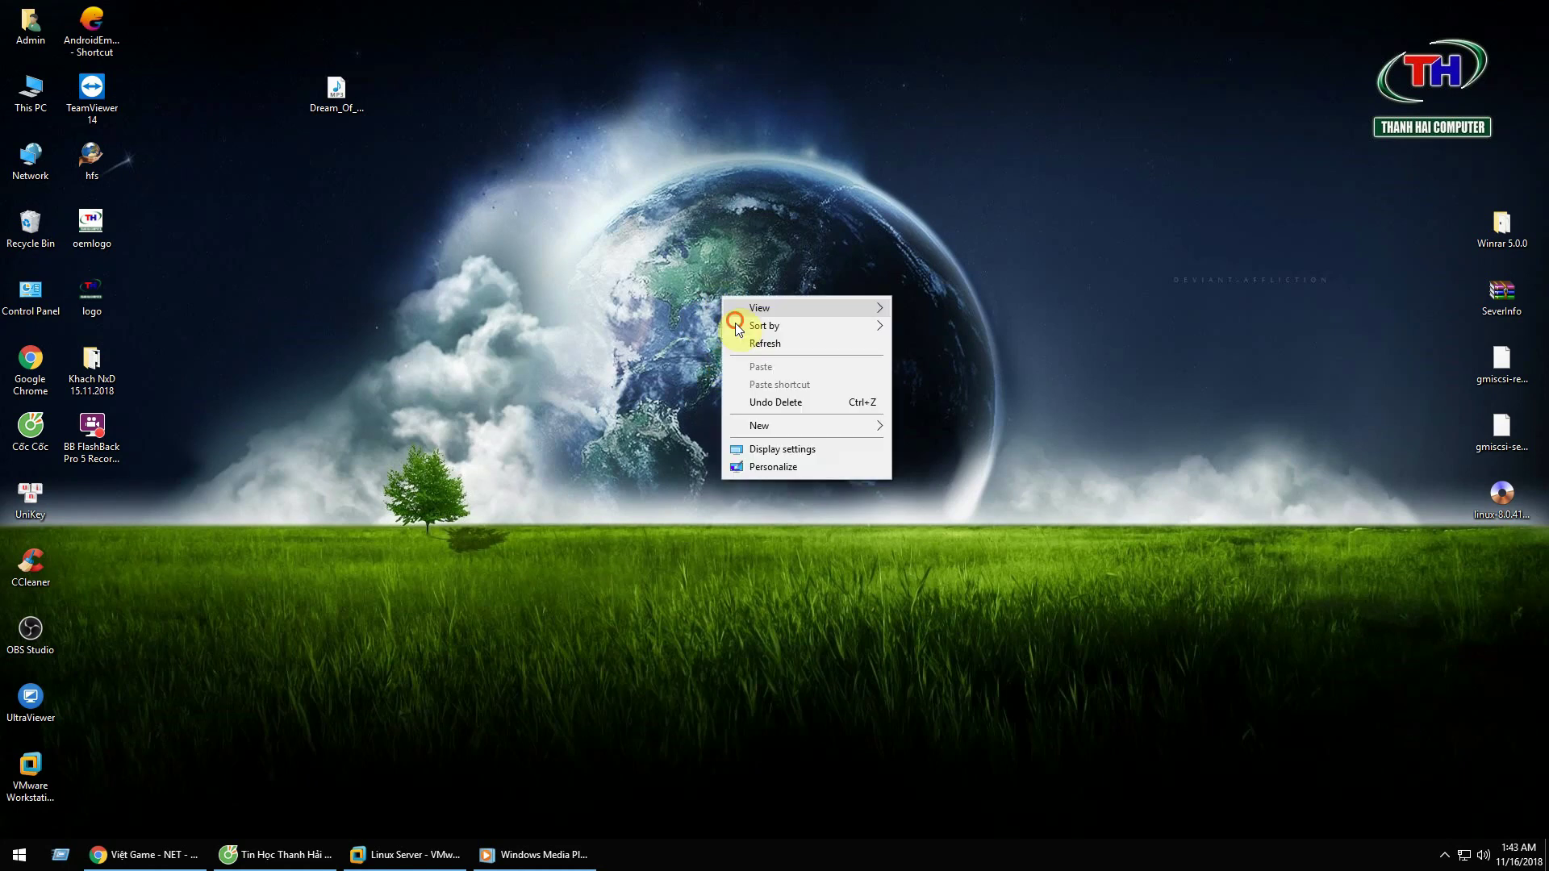
click(742, 343)
right_click(716, 318)
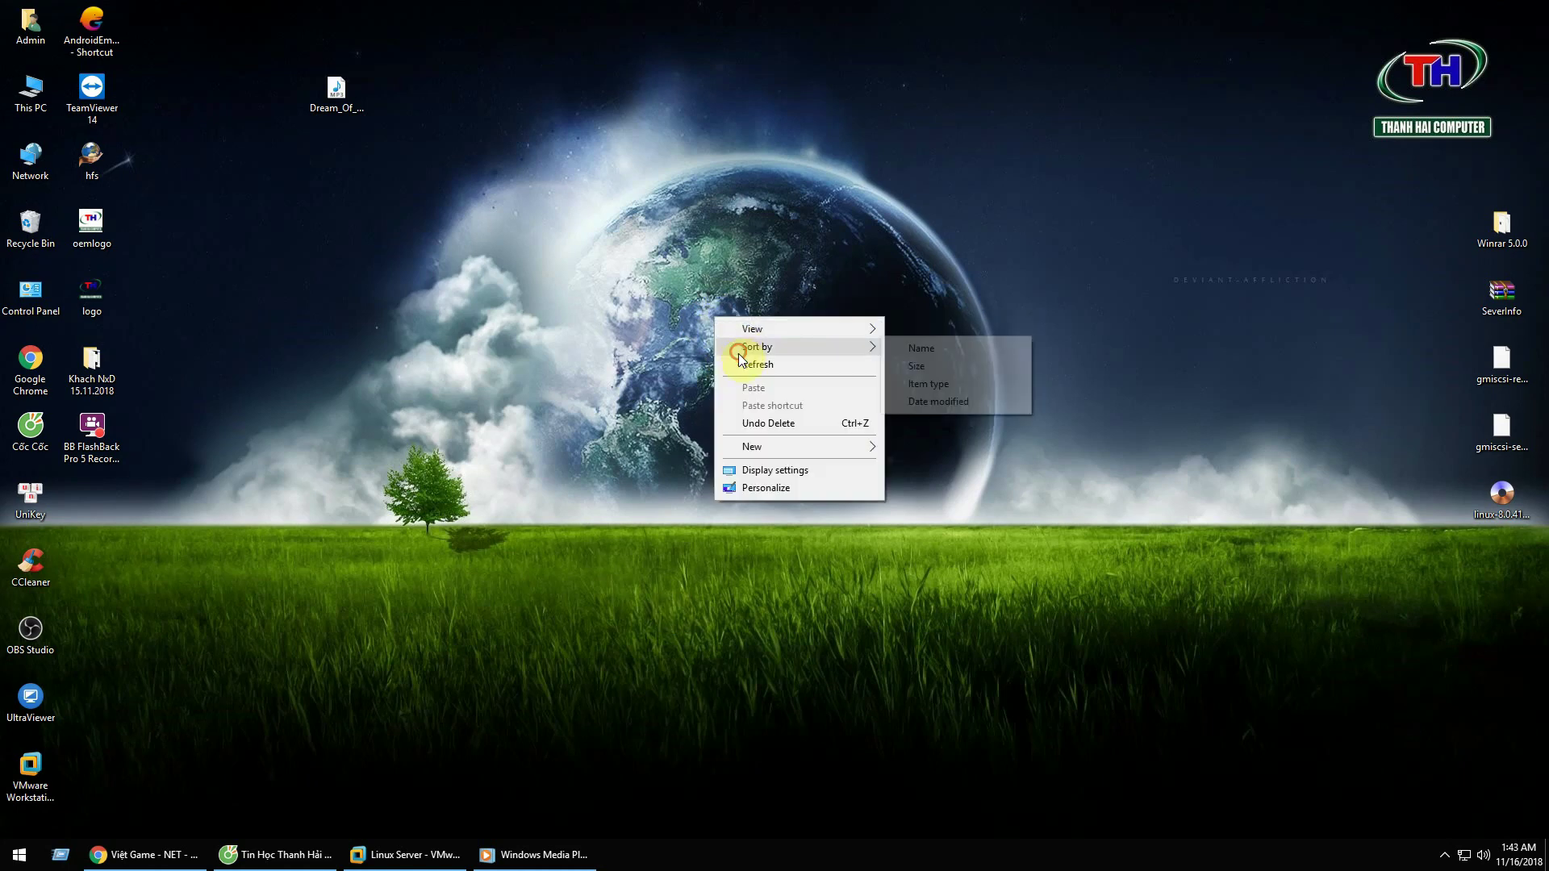
click(742, 363)
right_click(741, 247)
click(748, 293)
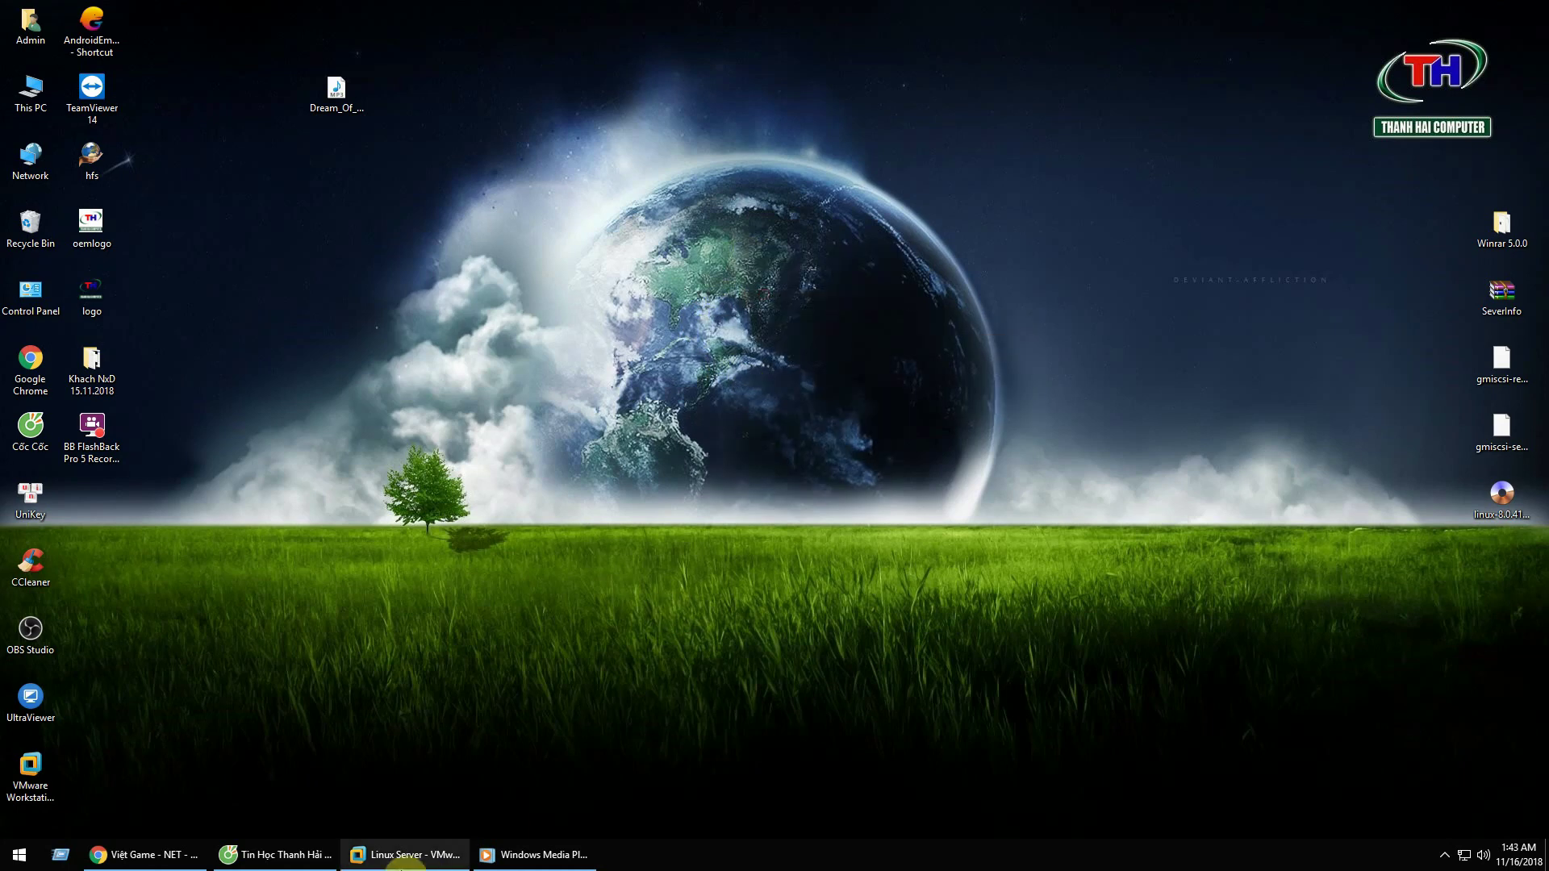
Step: Restore and minimize the Linux Server VM window, refreshing the desktop in between
click(401, 861)
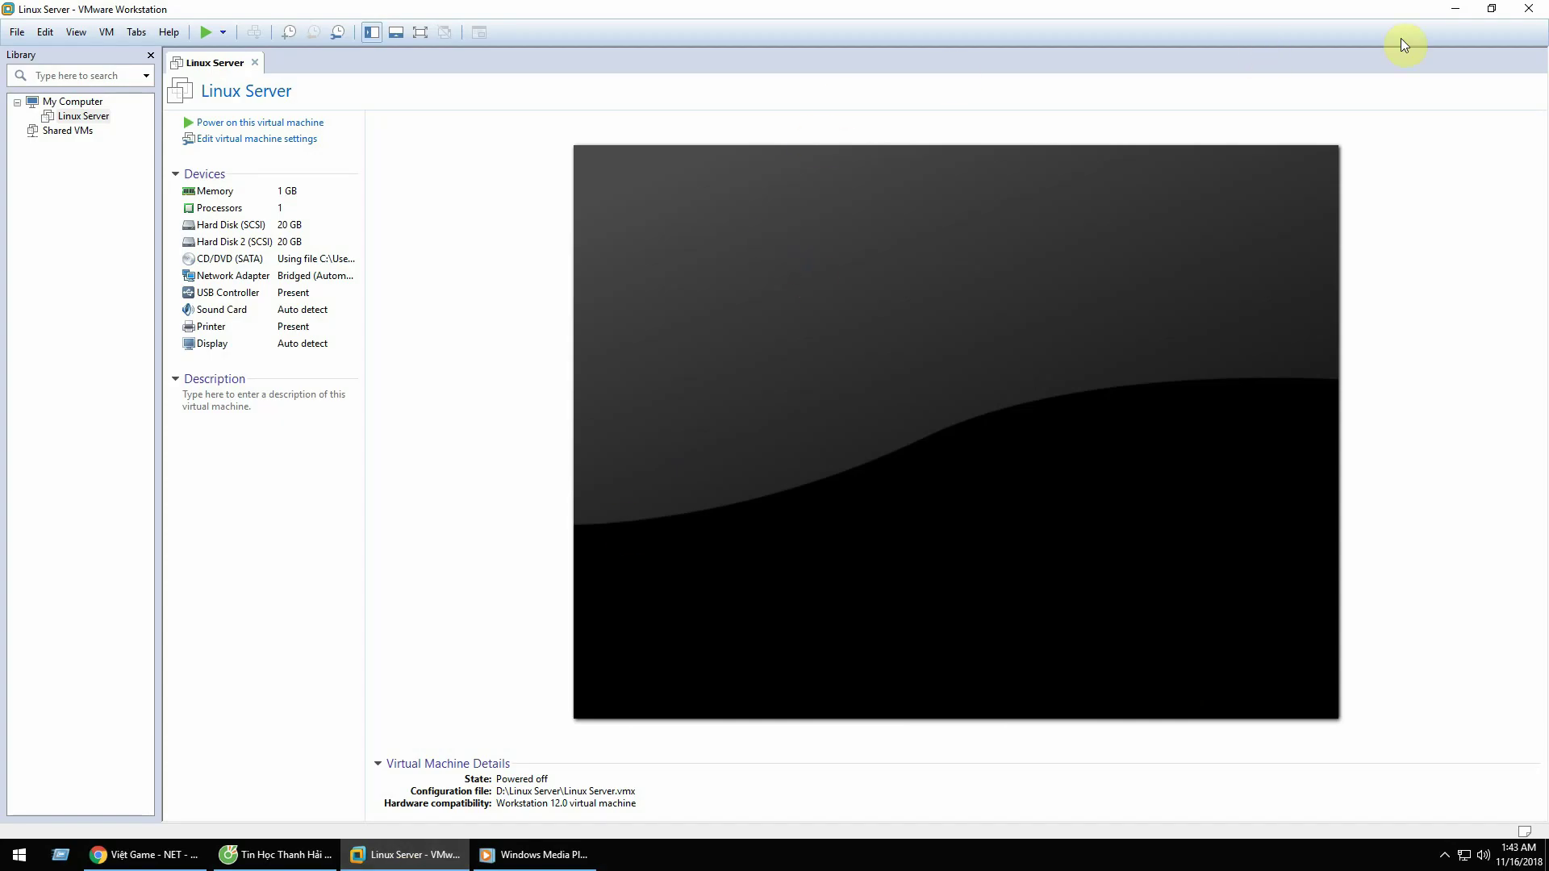
click(1454, 14)
right_click(902, 195)
click(928, 238)
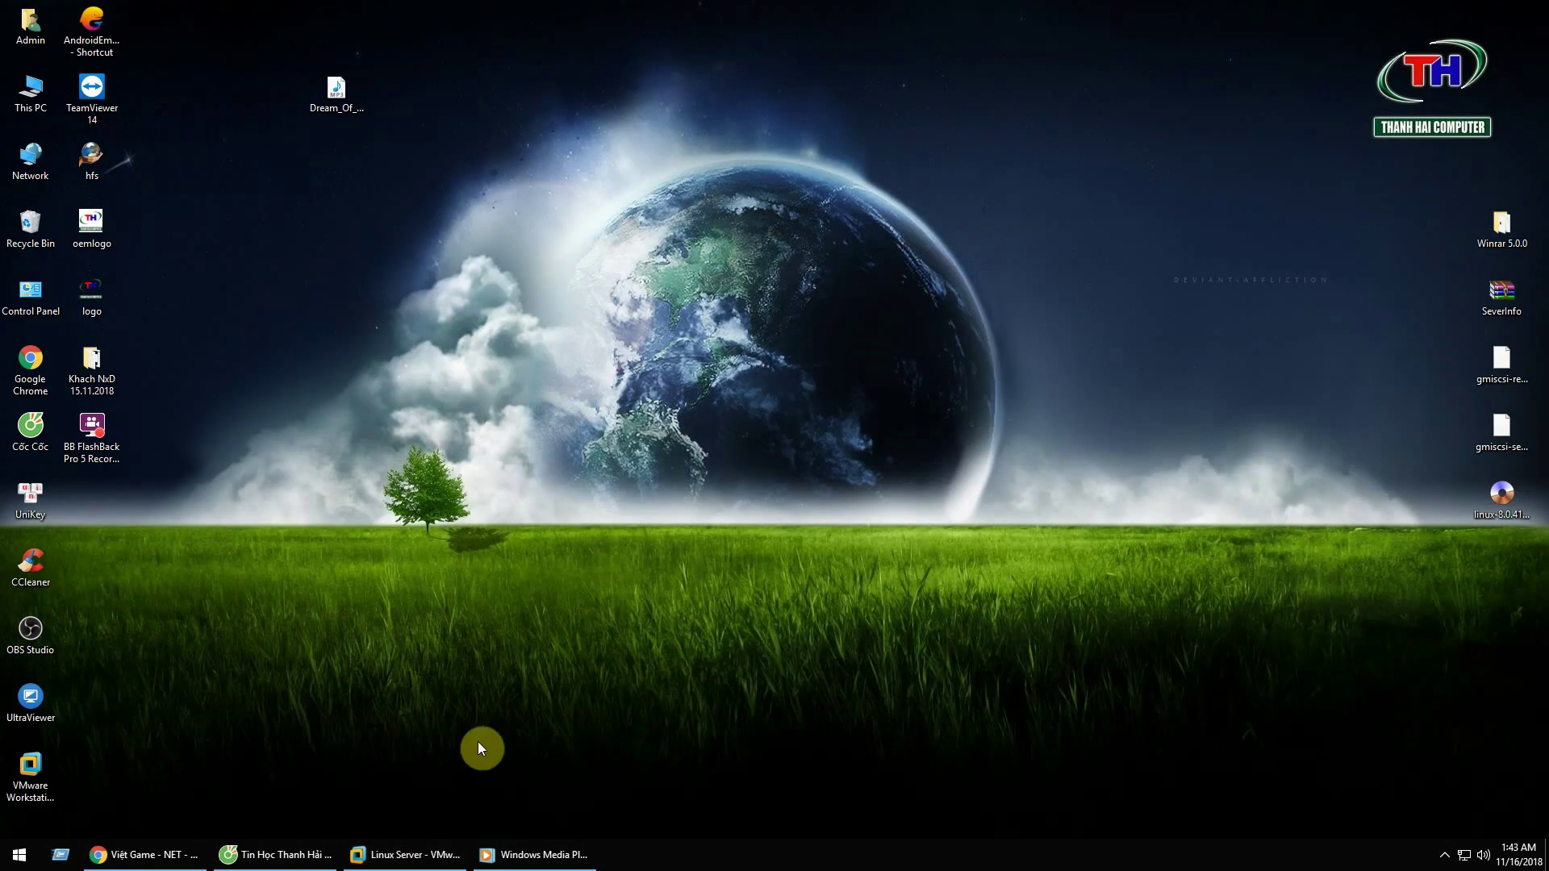
click(426, 860)
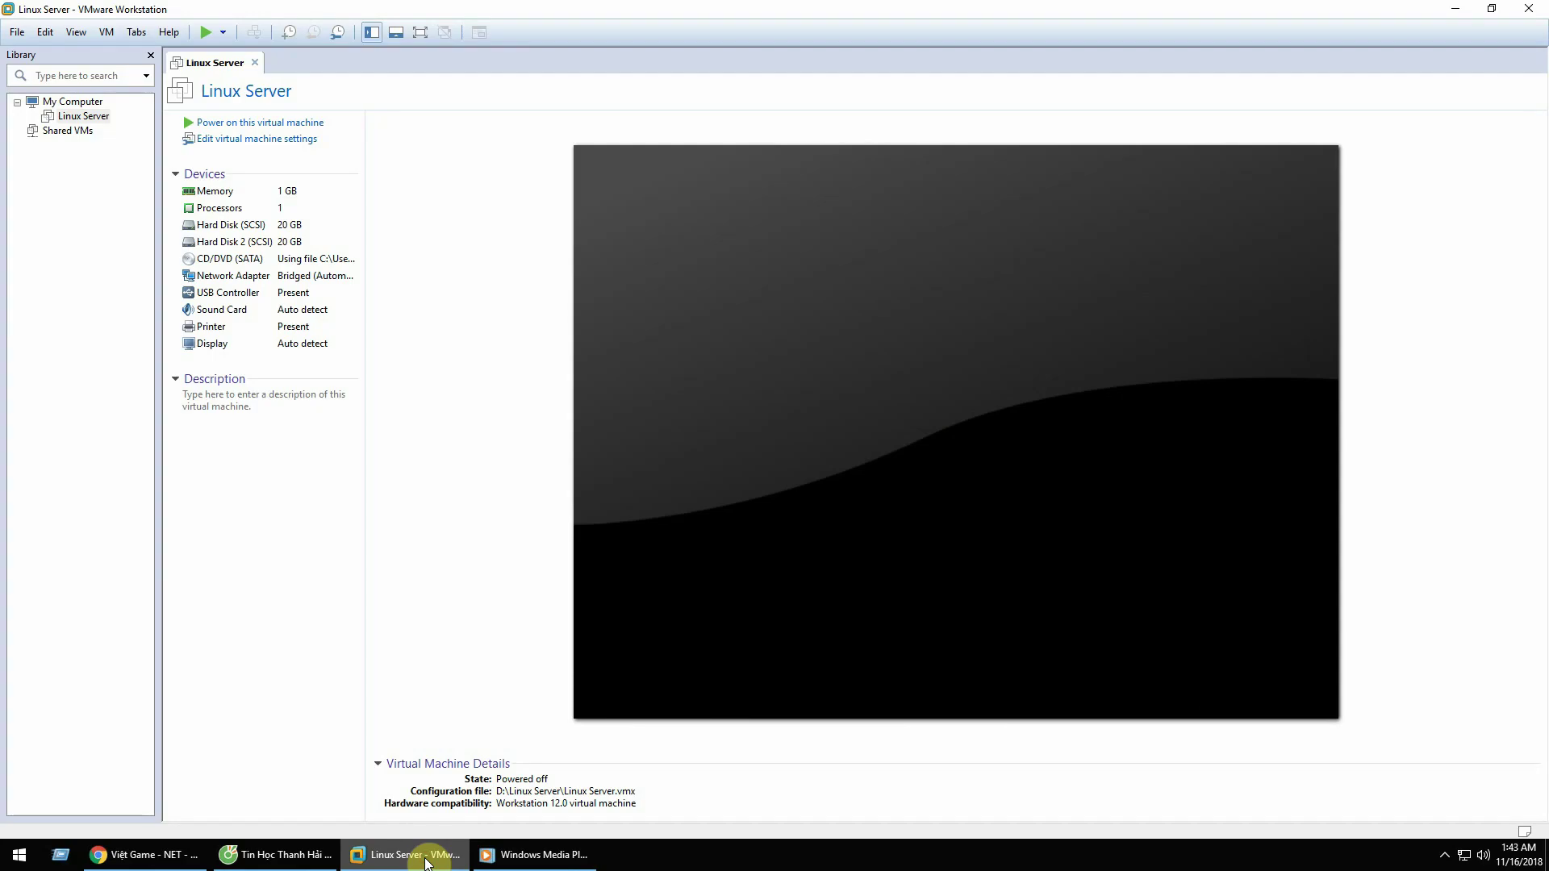
click(426, 860)
right_click(668, 298)
click(708, 361)
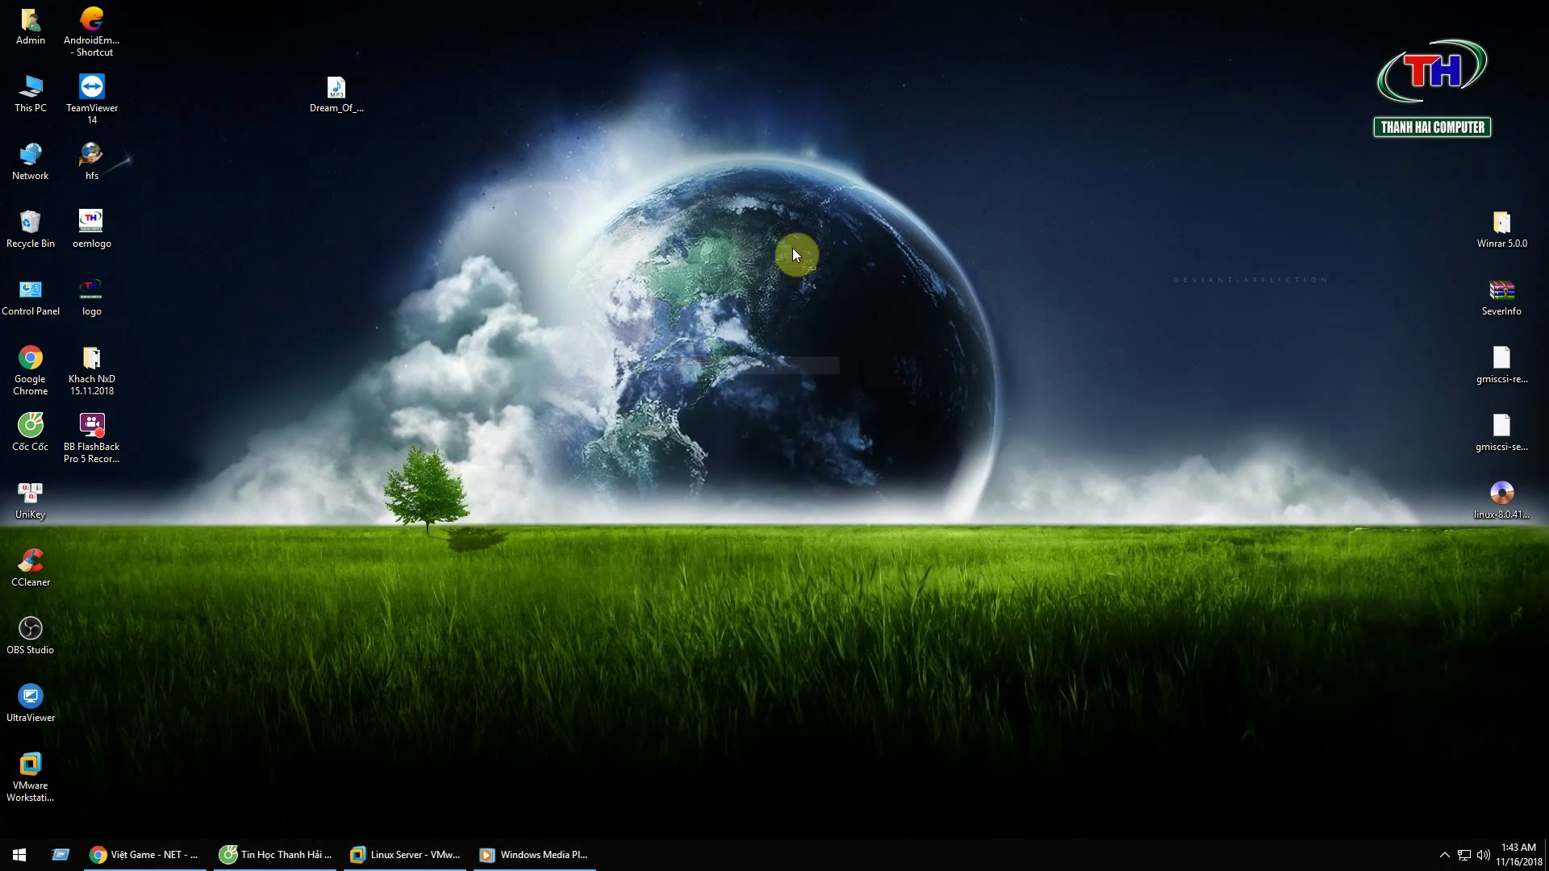
right_click(793, 236)
click(828, 292)
Step: Show hidden tray icons, refresh the desktop twice, and restore the Linux Server window
click(1443, 856)
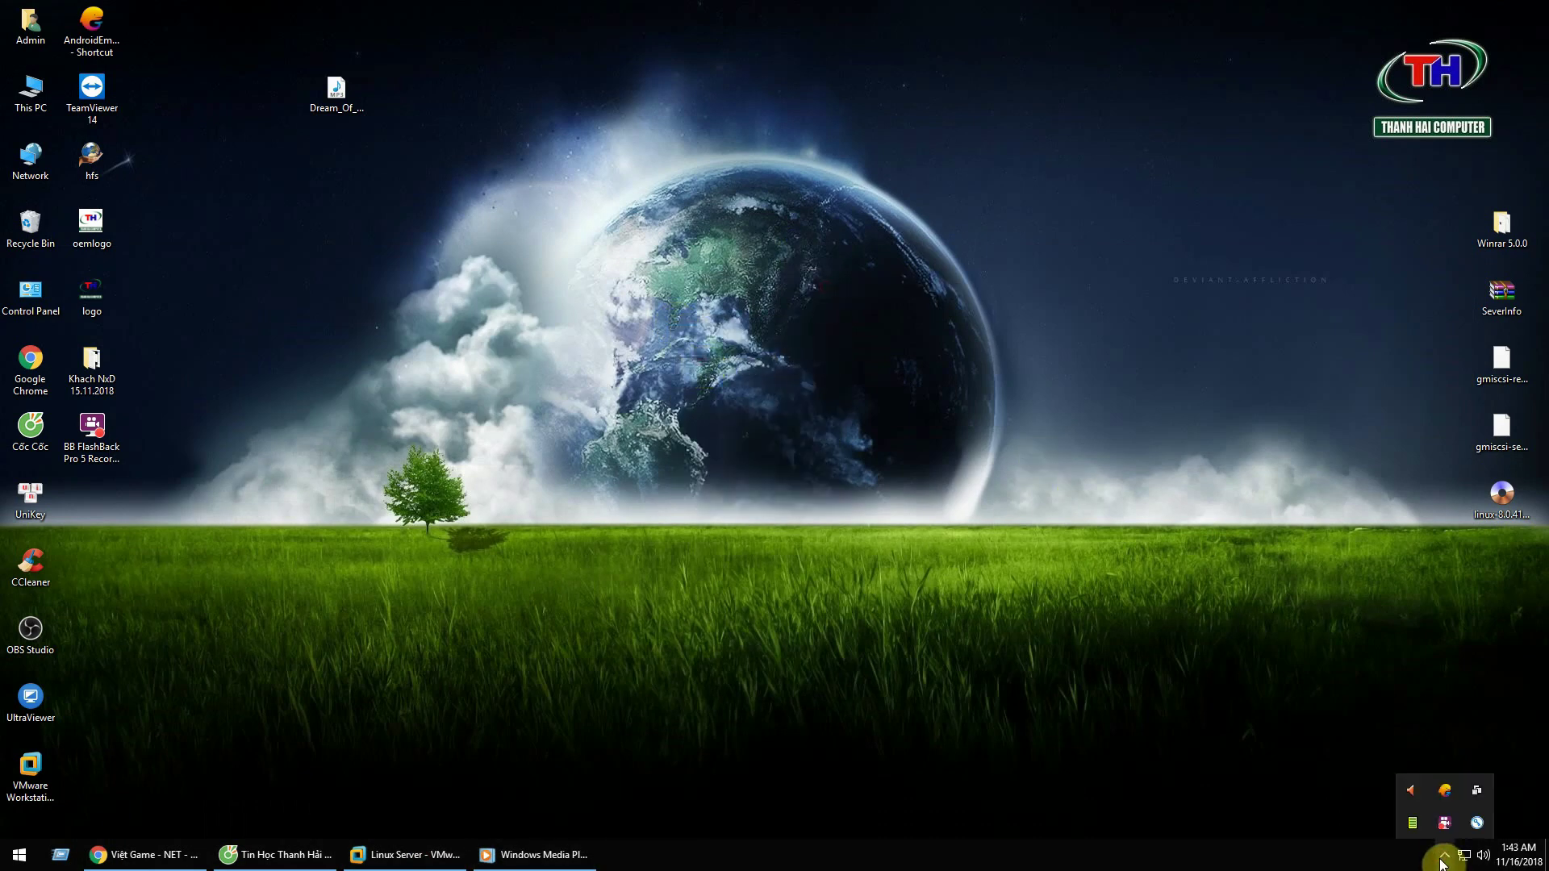
right_click(650, 235)
click(709, 276)
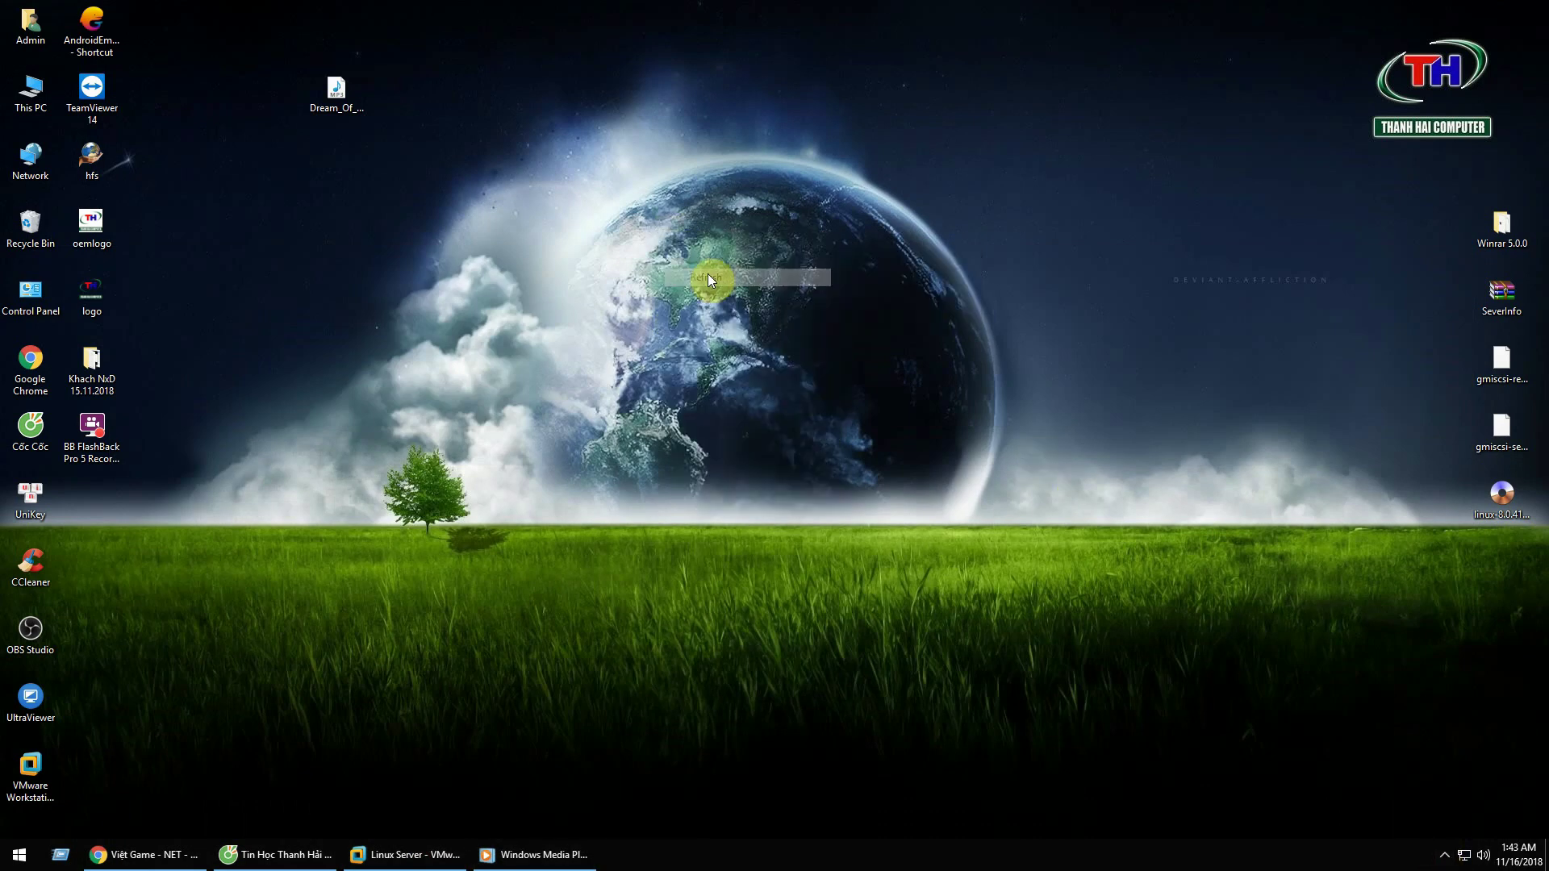
right_click(709, 244)
click(728, 284)
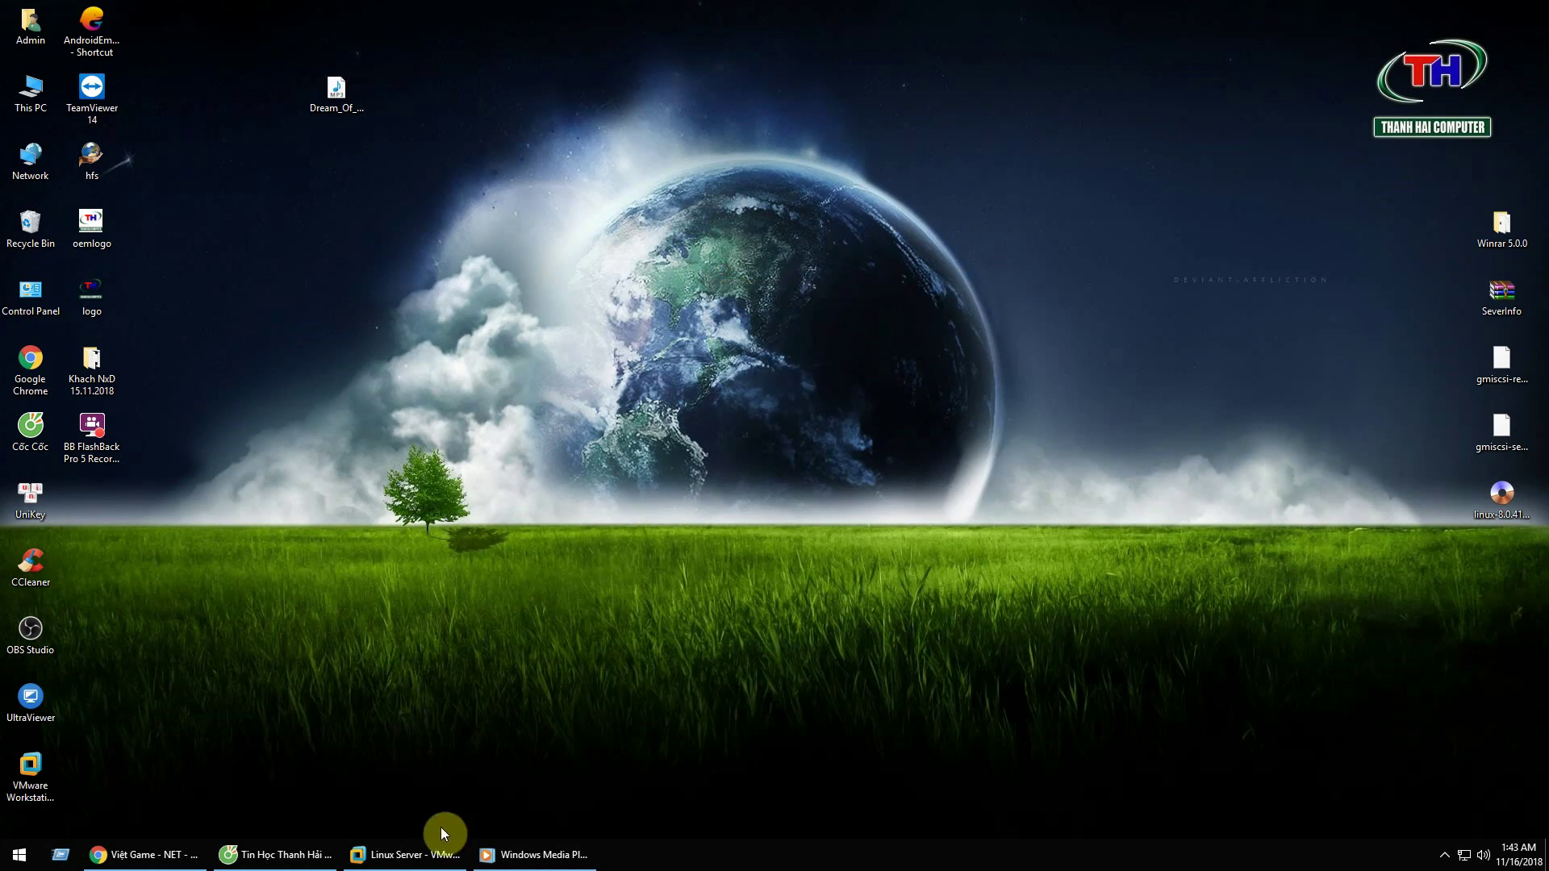
click(428, 860)
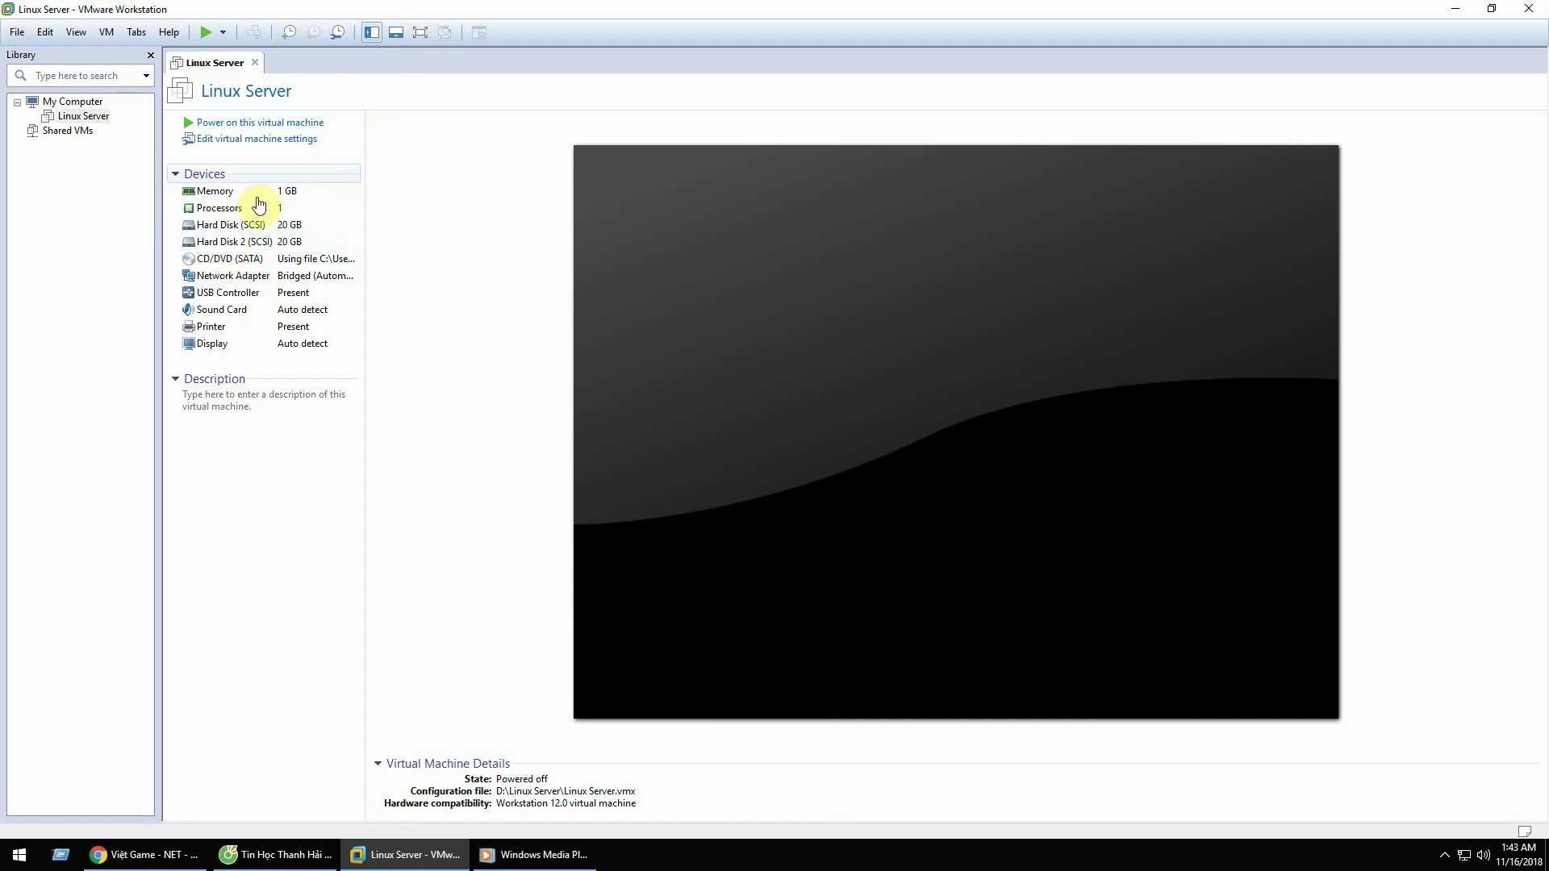
Step: Power on the Linux Server VM and boot the 'Linux setup (no graphics)' option
click(203, 34)
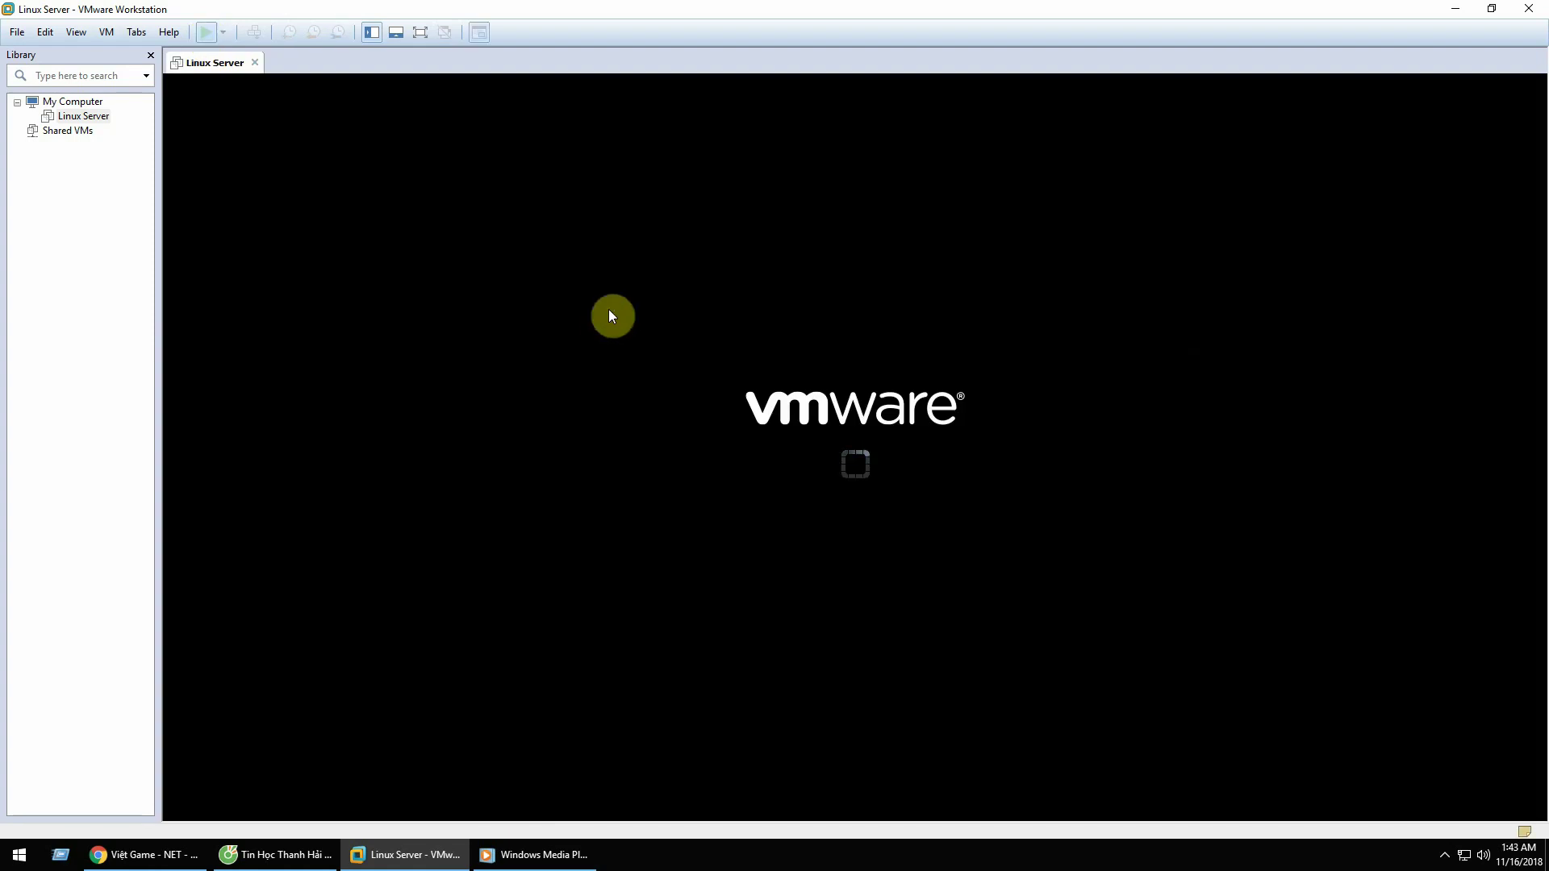
click(907, 430)
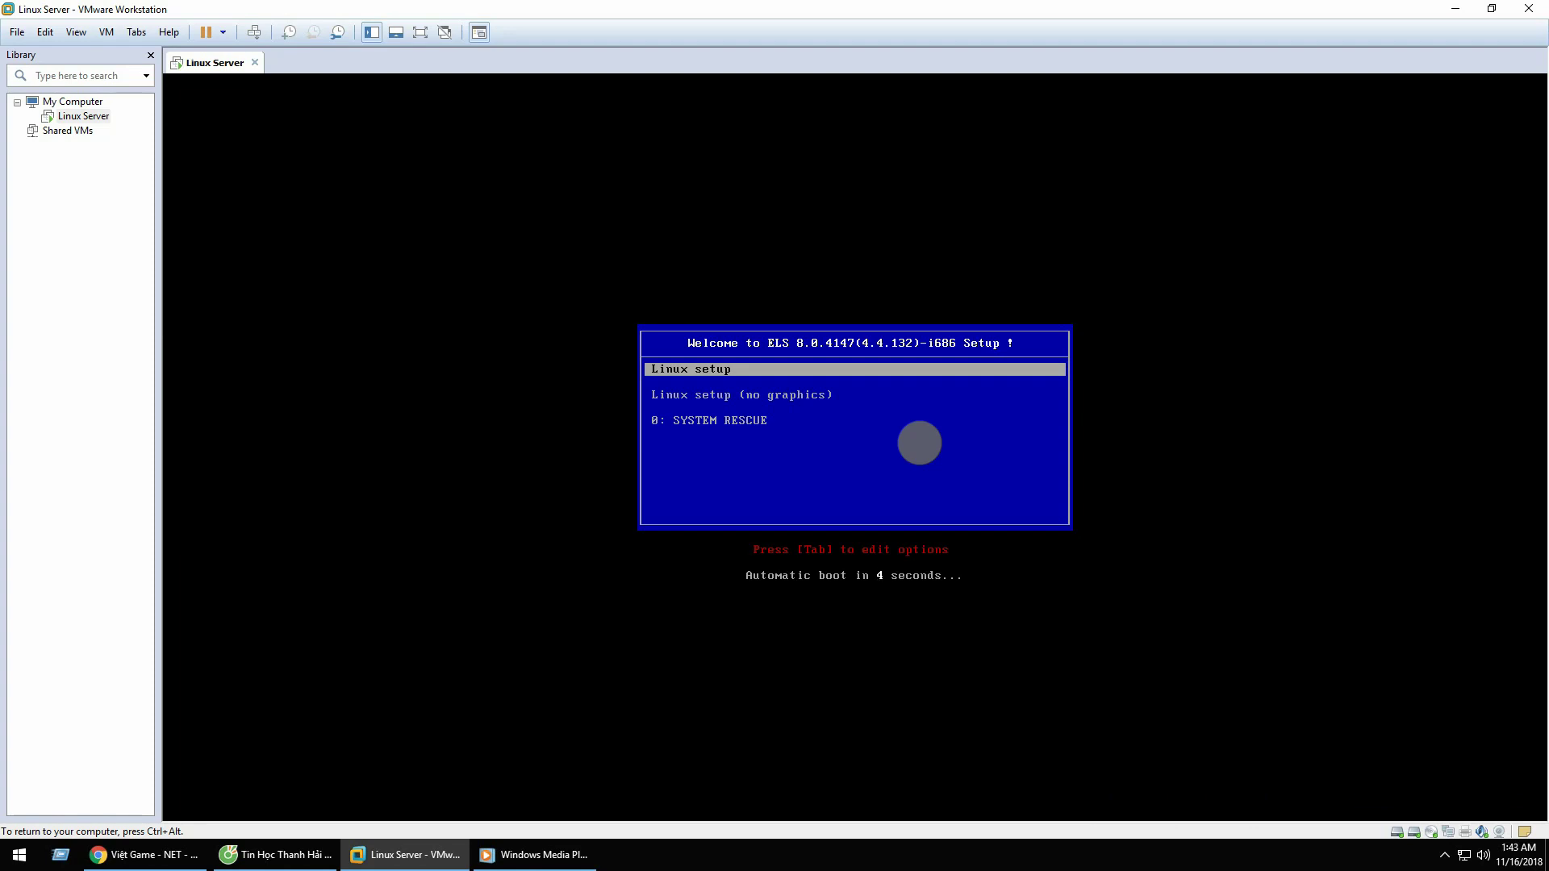
key(Down)
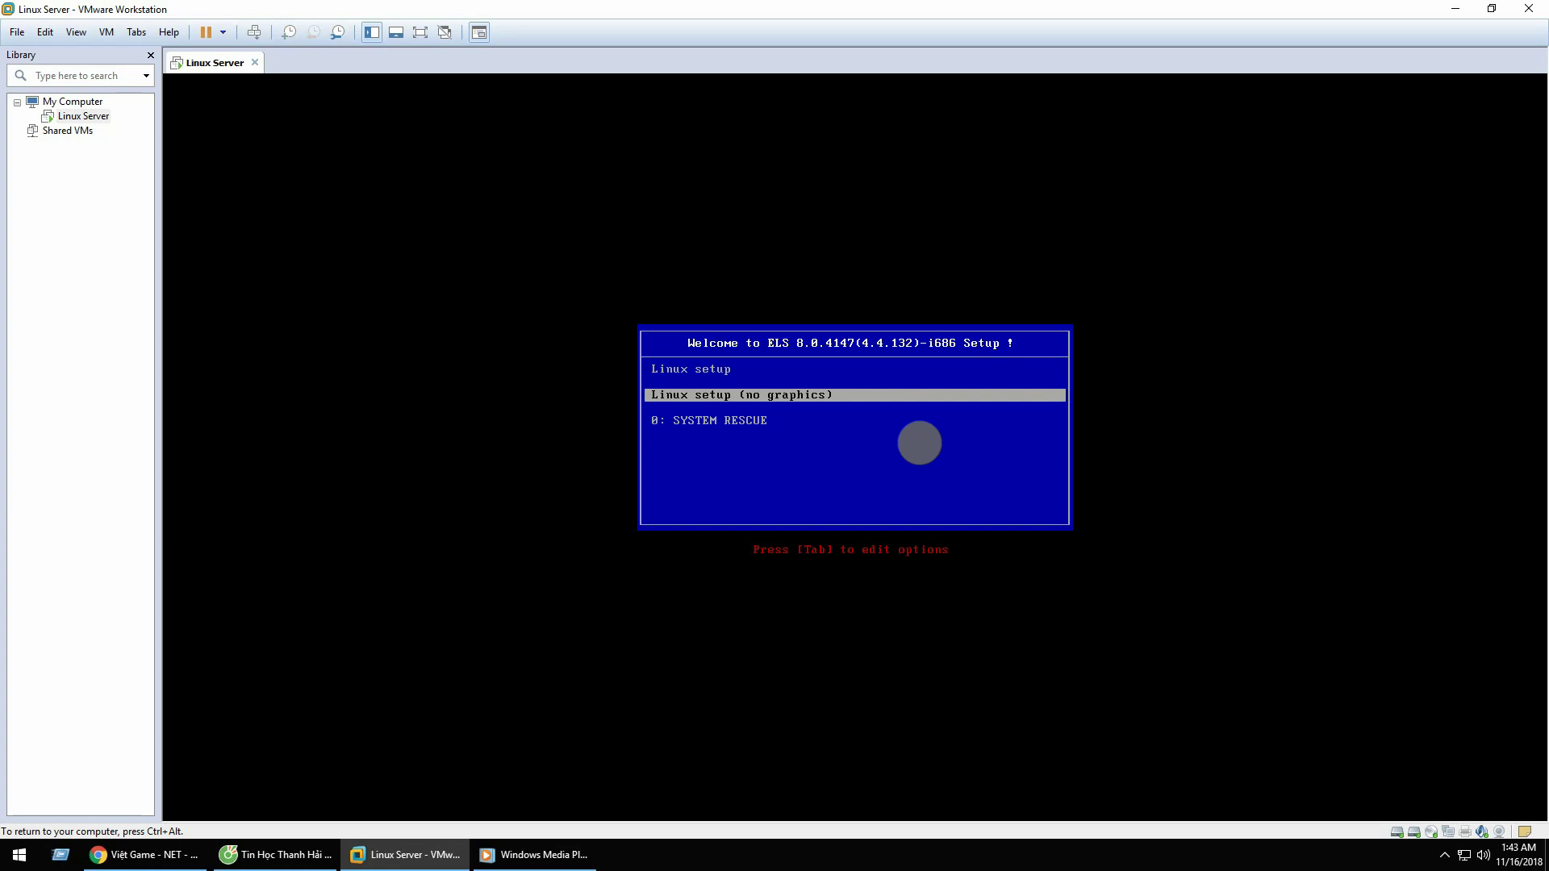
key(Return)
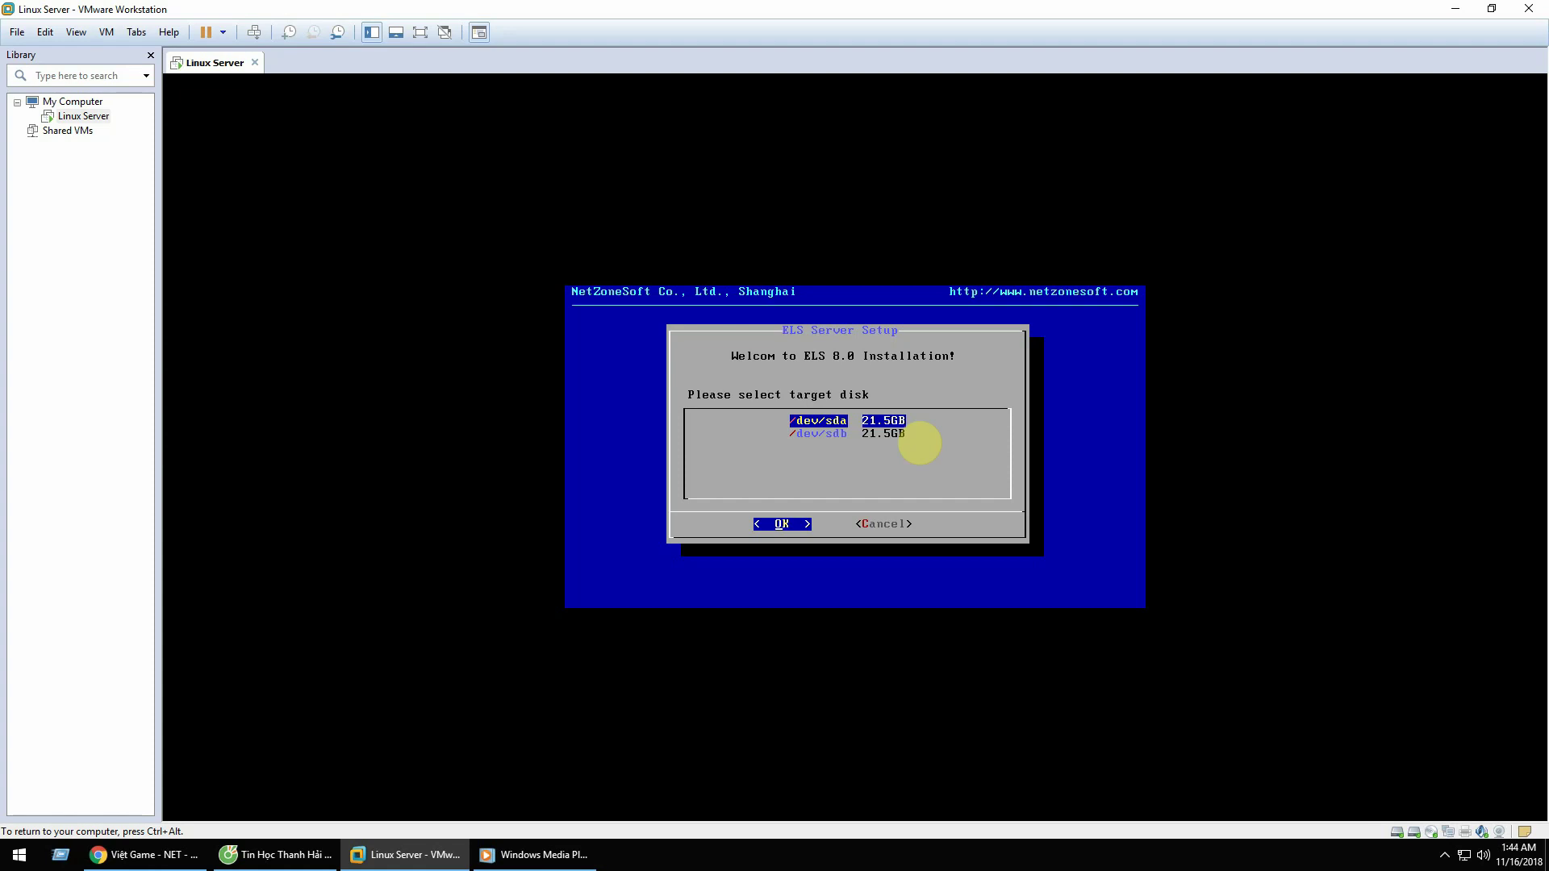
Step: Keep /dev/sda as the target disk and confirm the ELS installation
key(Down)
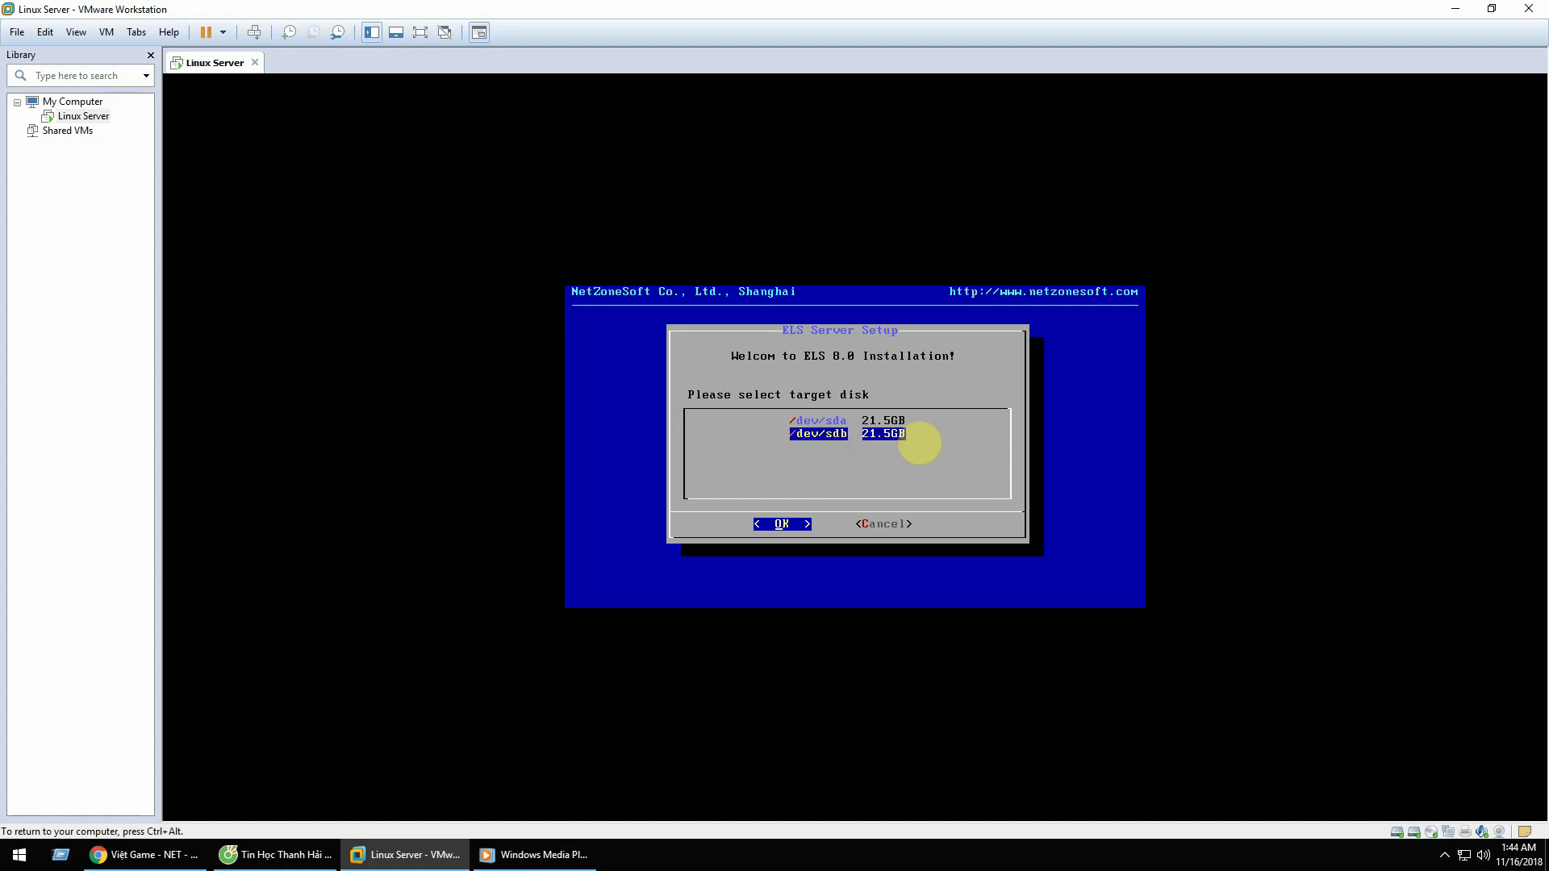
key(Up)
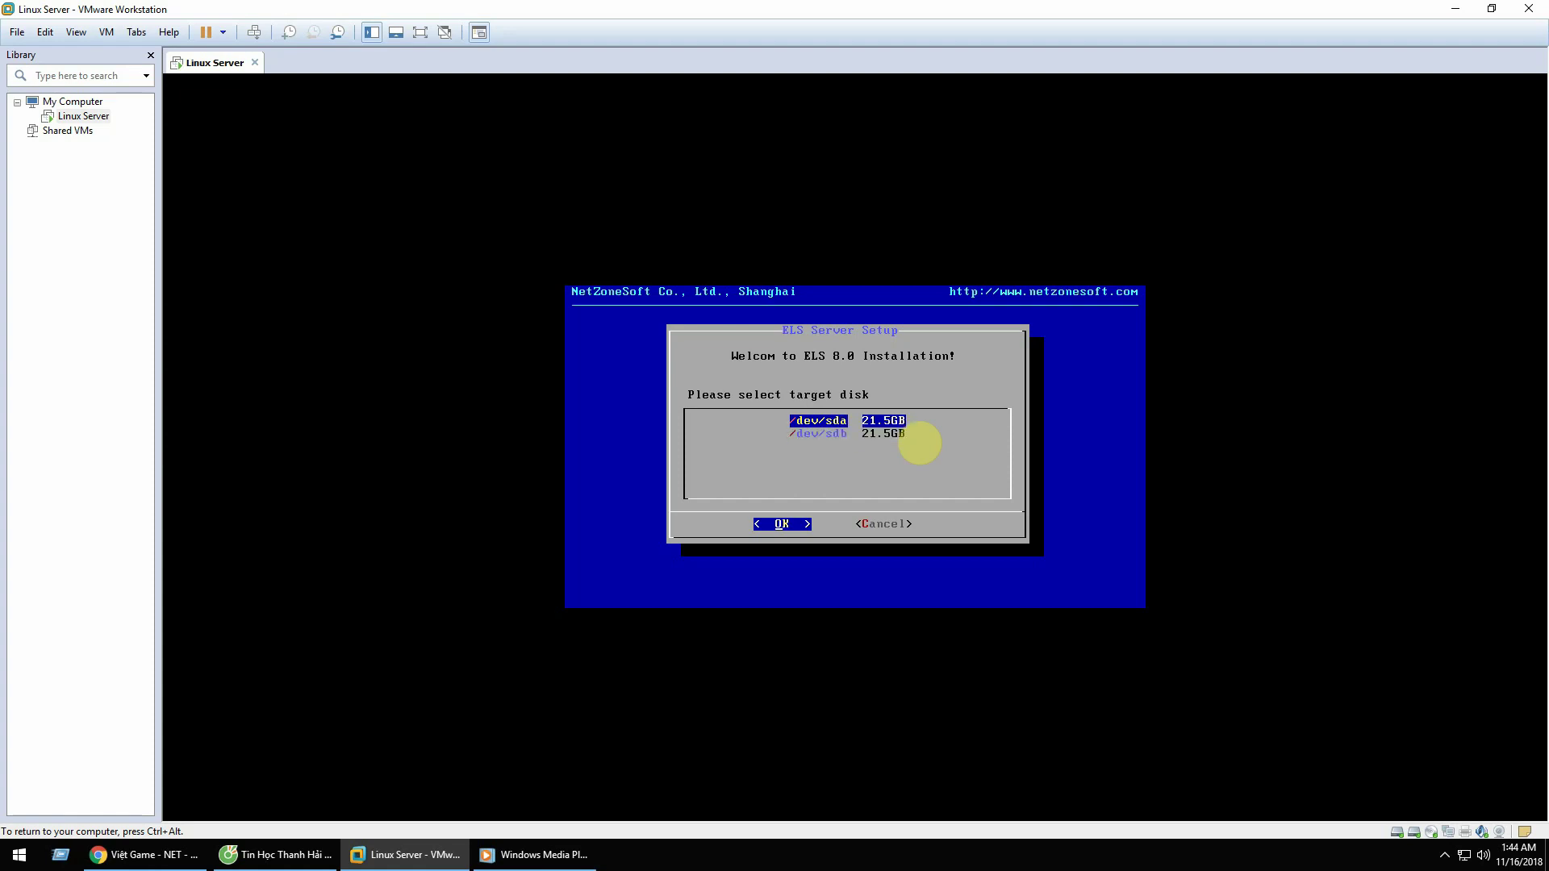
key(Down)
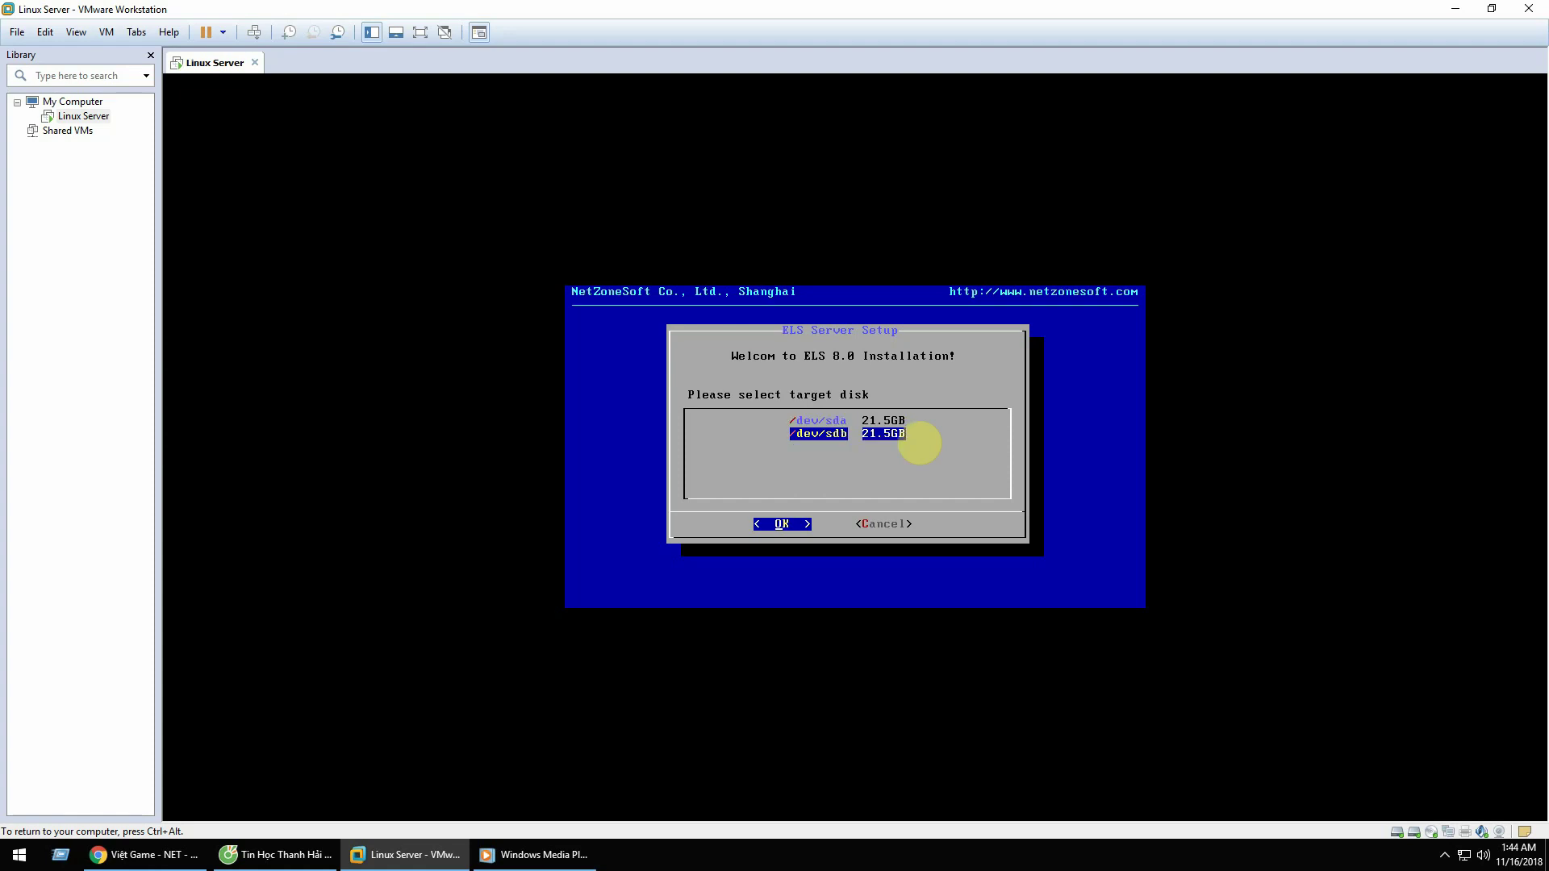
key(Up)
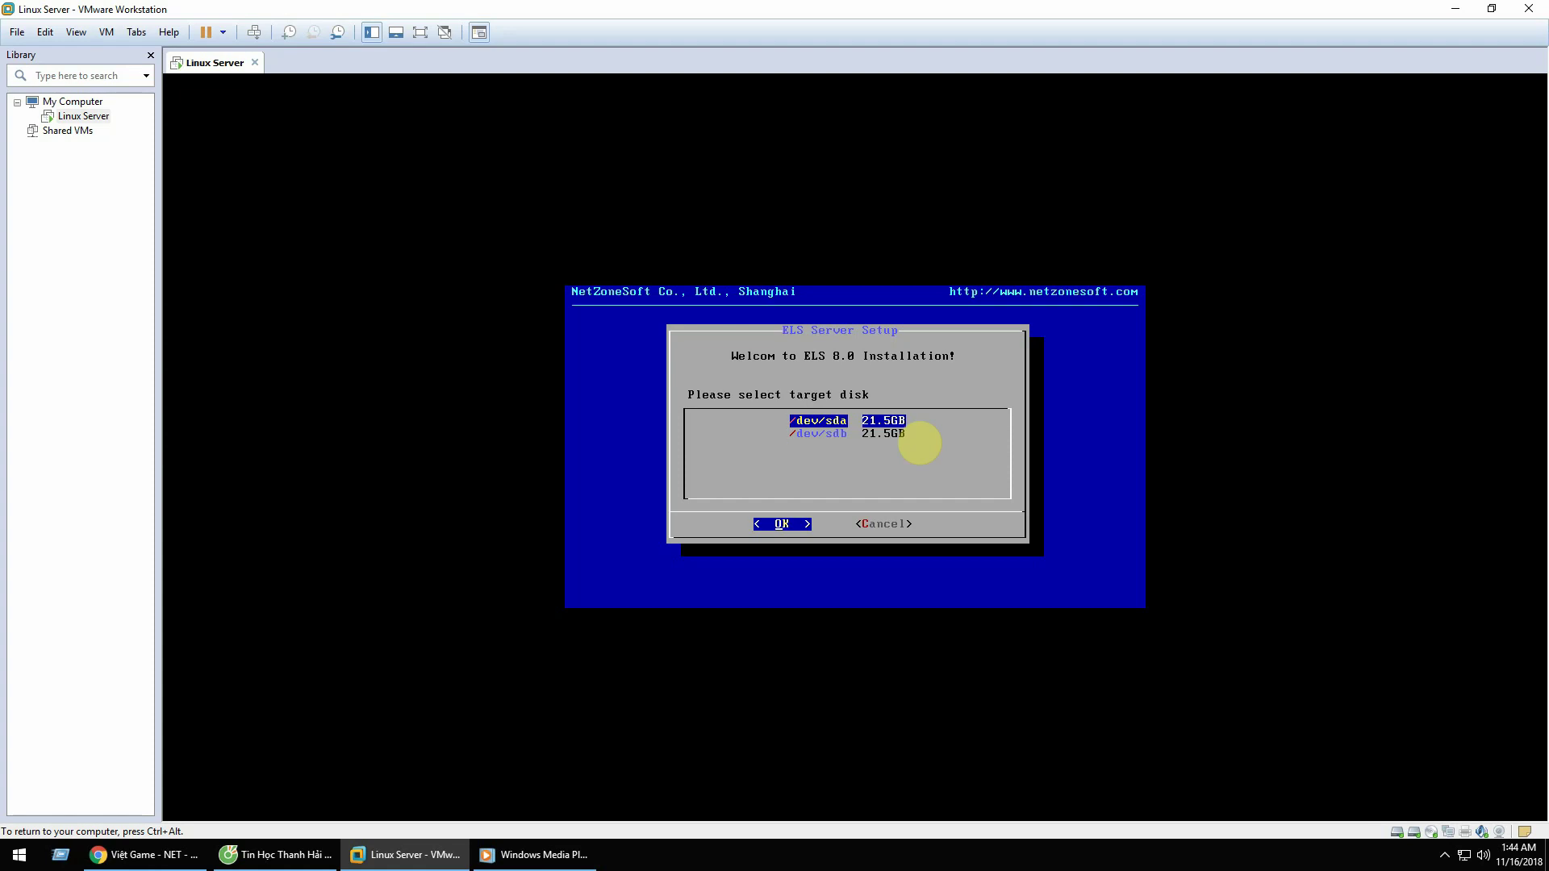
key(Return)
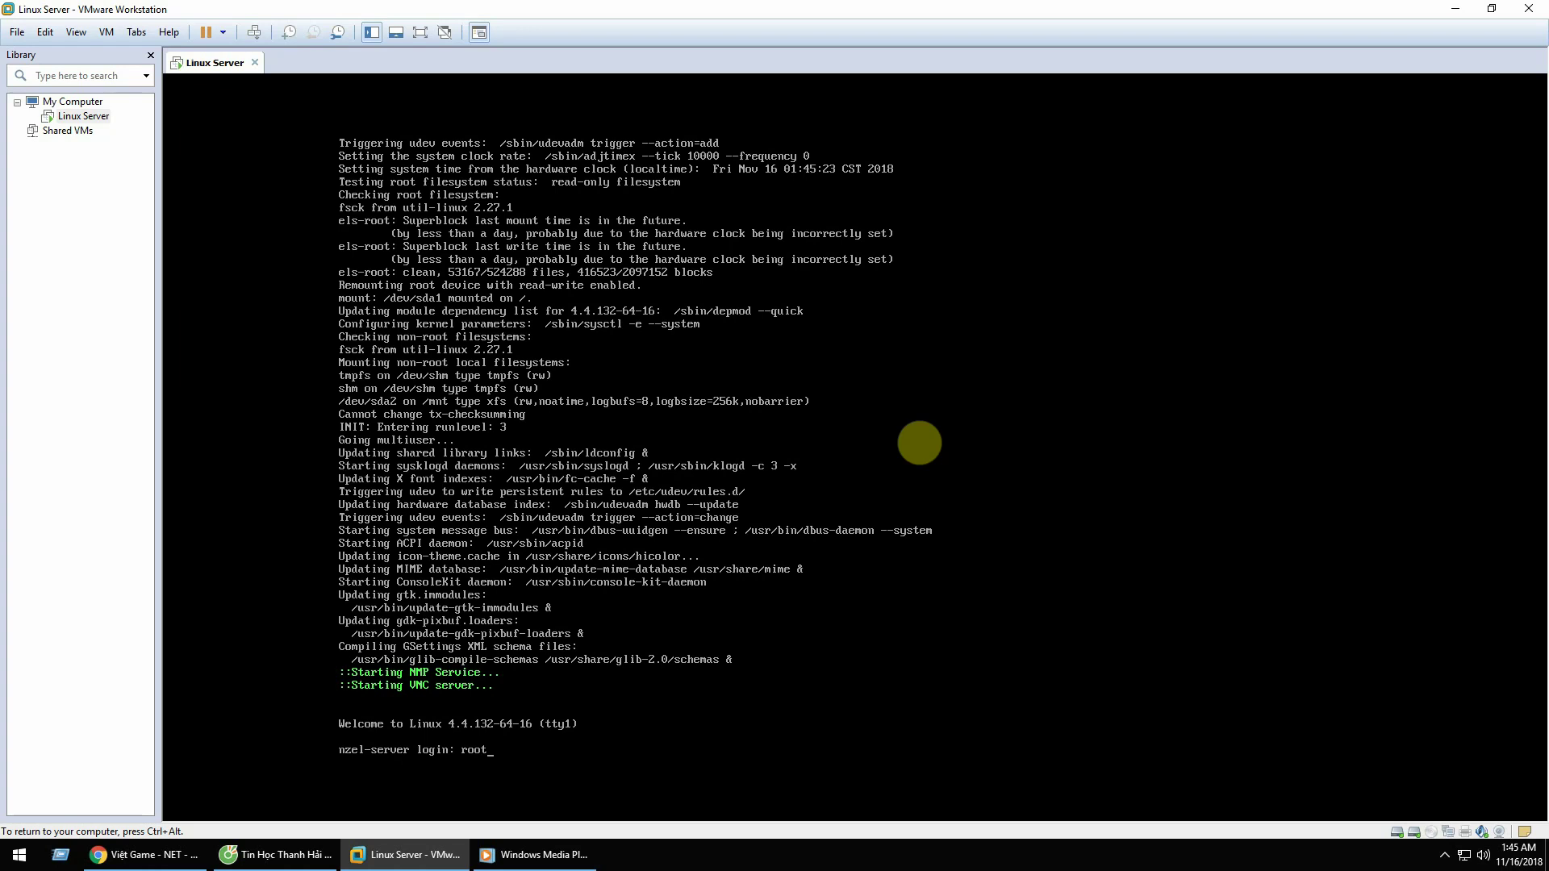
Step: Log in as root and run startx to launch the graphical desktop
key(Return)
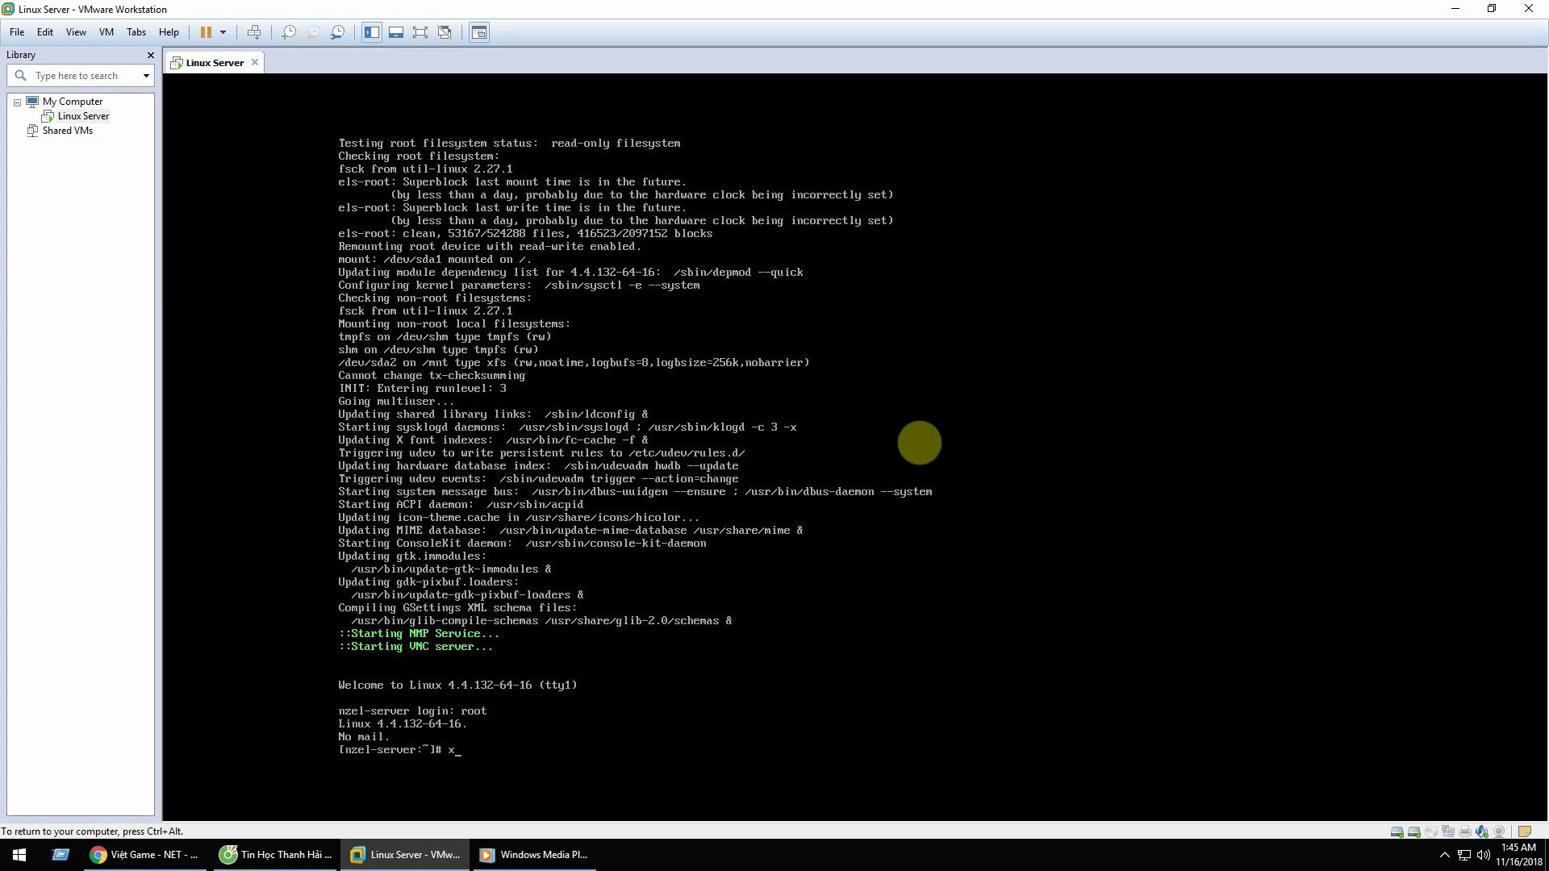
text(startx)
key(Return)
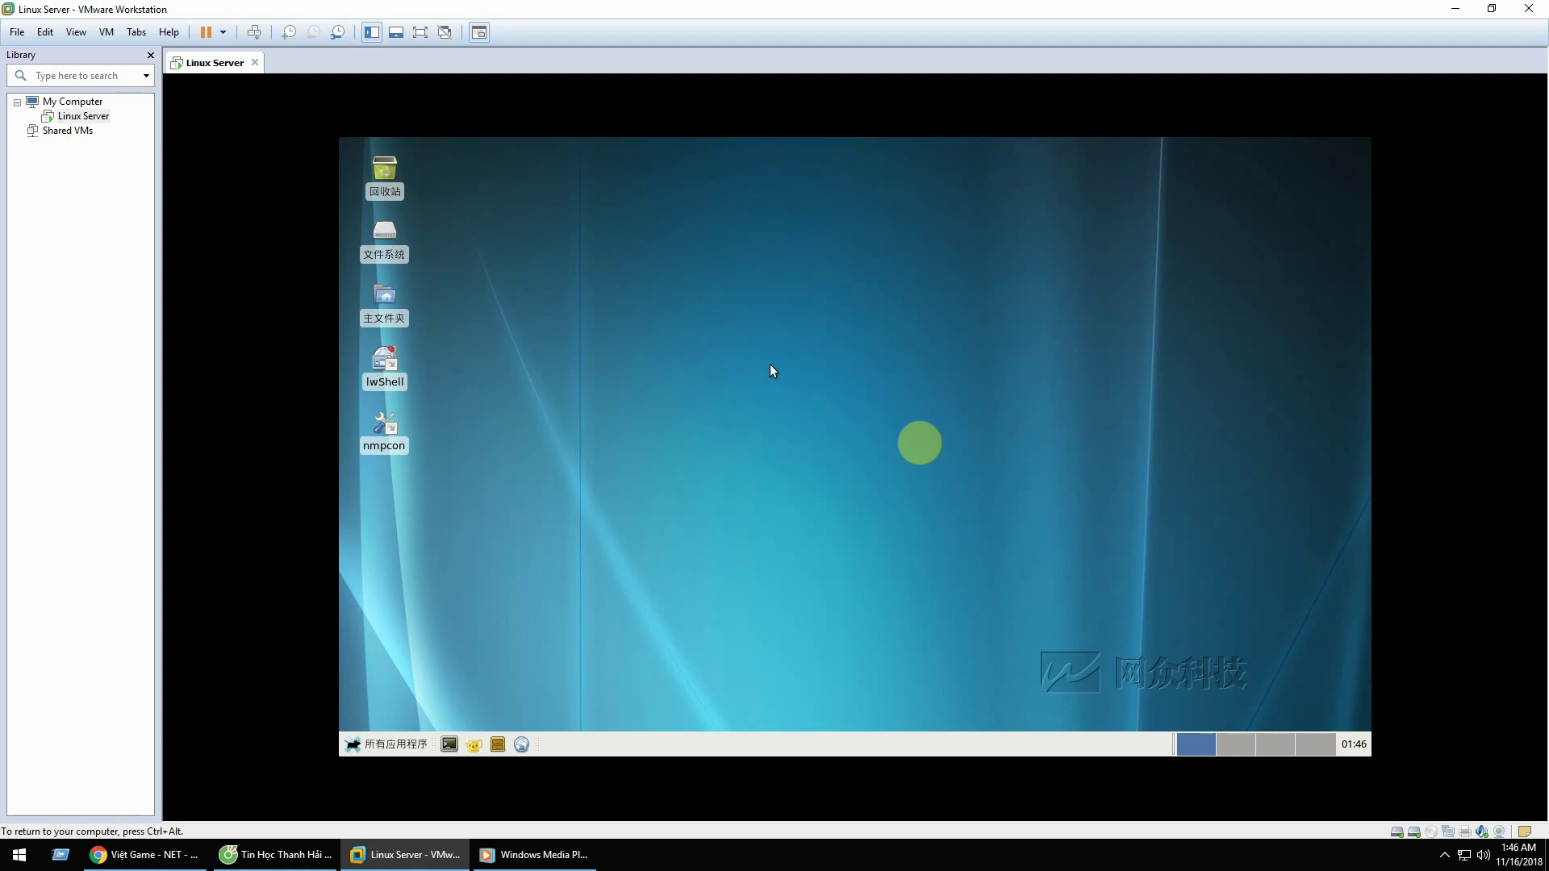
Step: Open a guest terminal, postpone the VMware Tools reminder, and enter langconfig
click(449, 744)
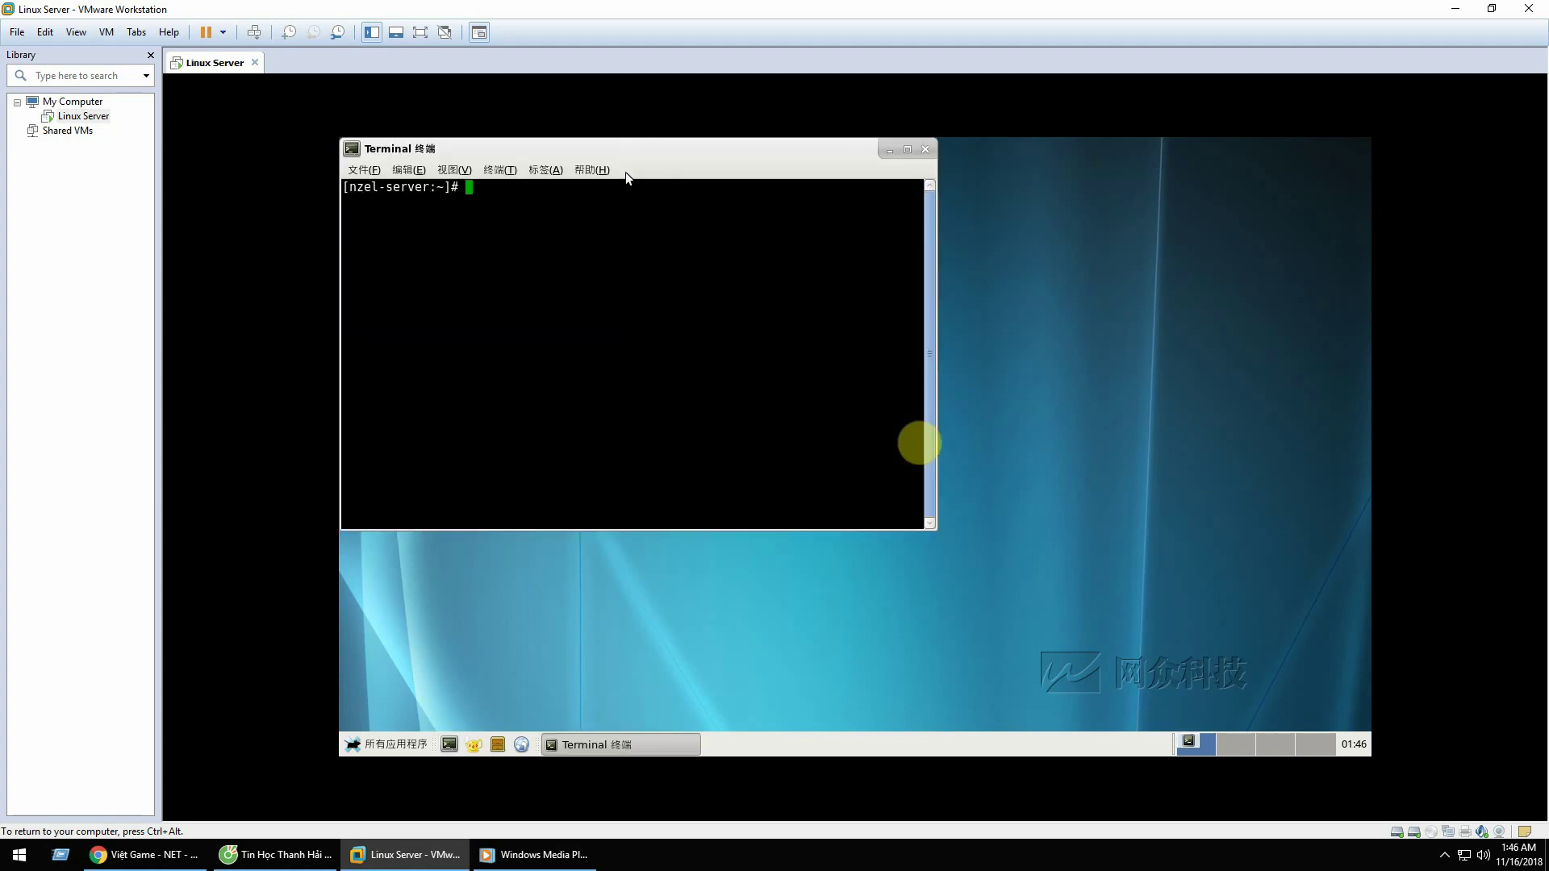
drag(611, 135, 775, 174)
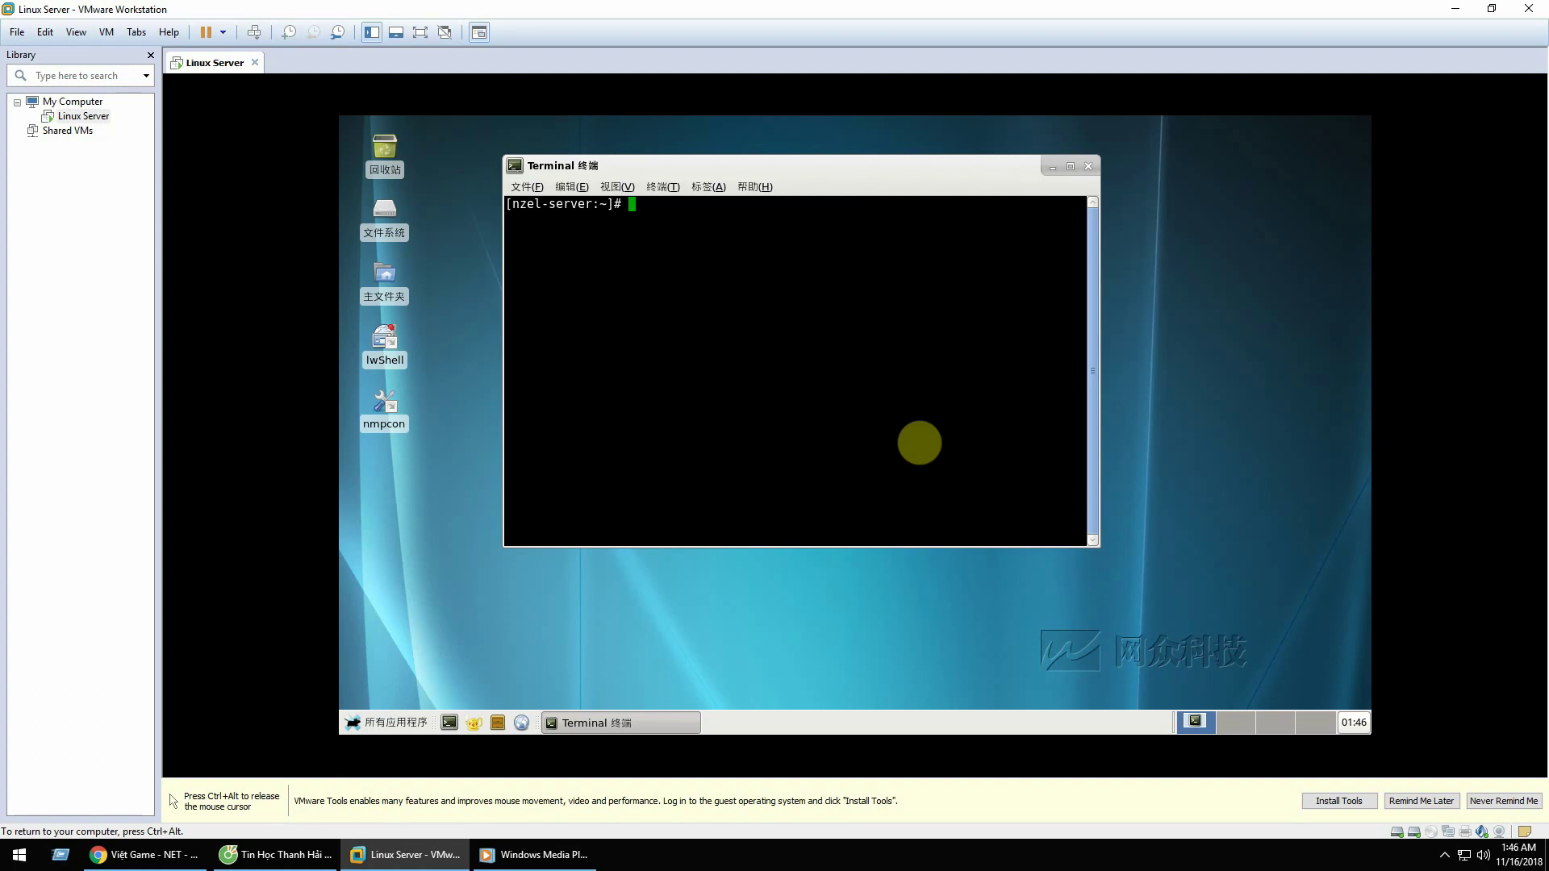
click(1441, 806)
click(871, 428)
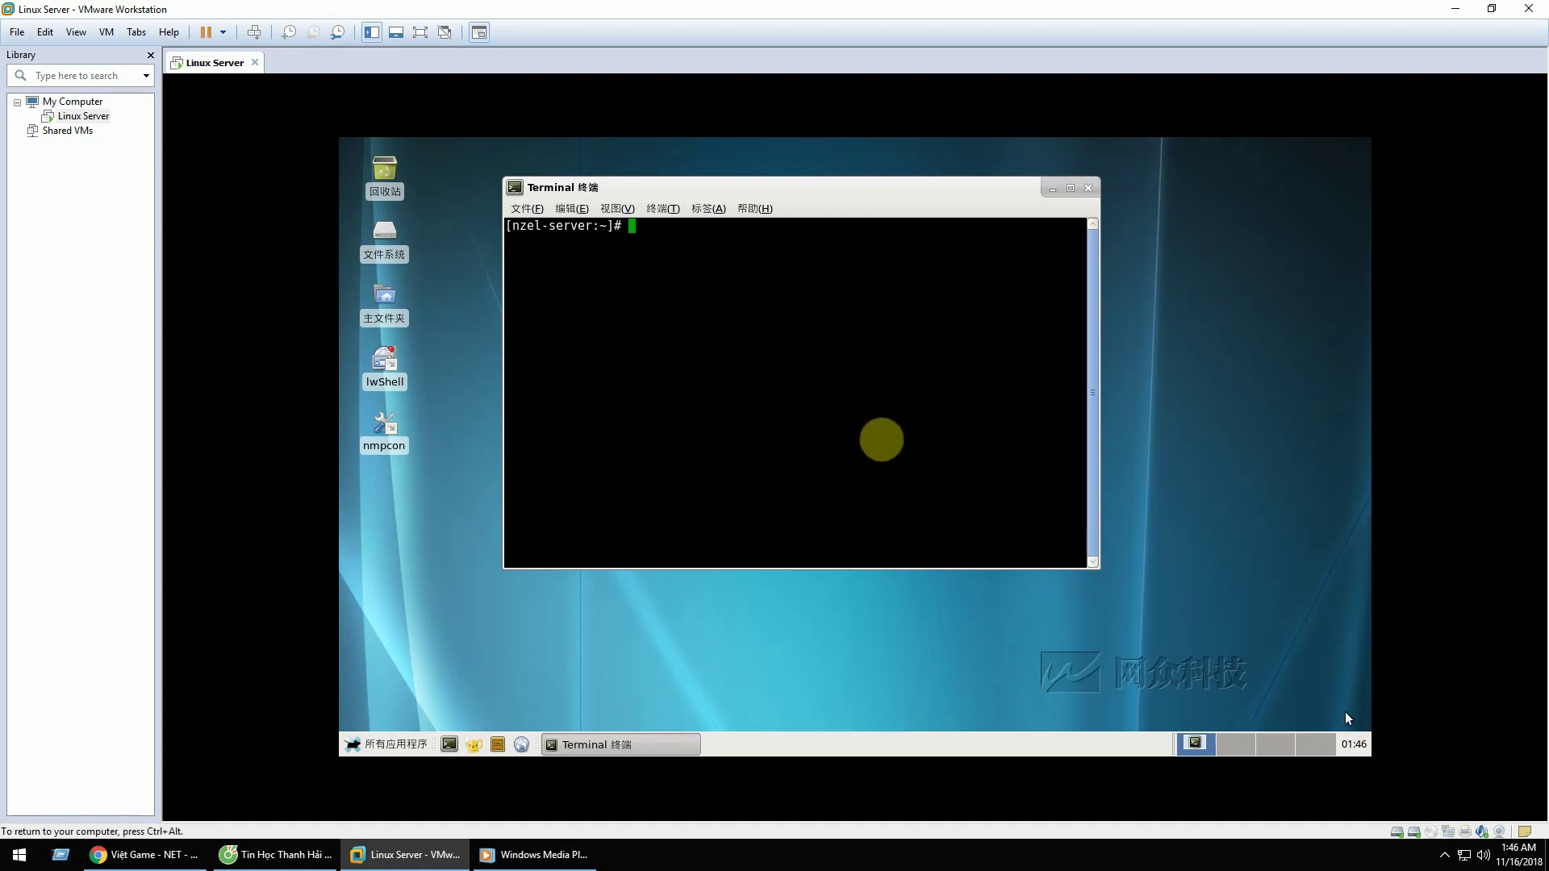
click(1344, 711)
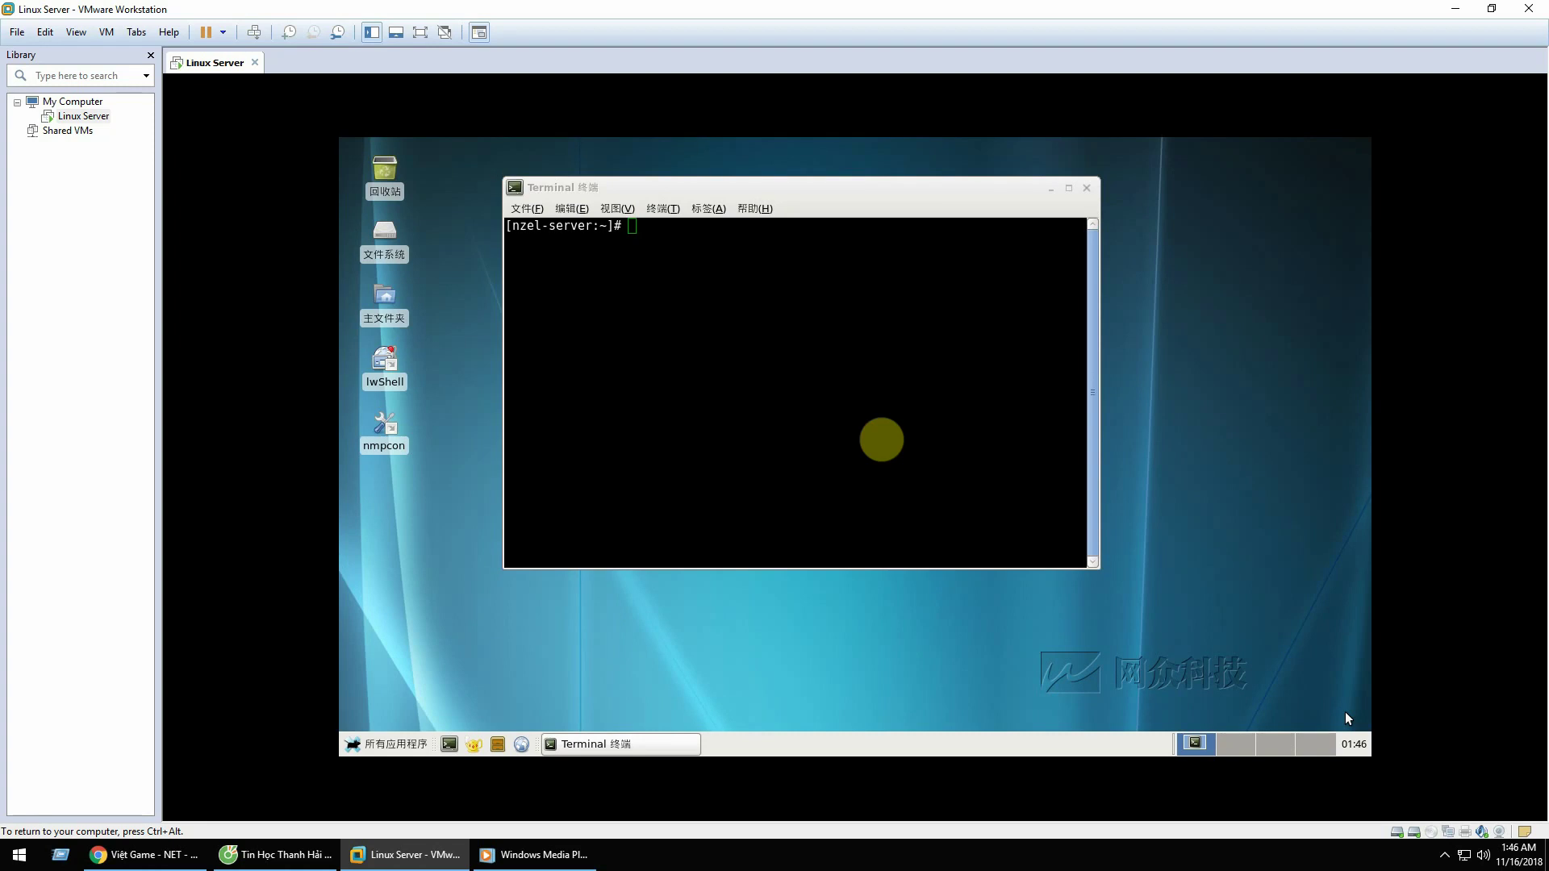
click(629, 291)
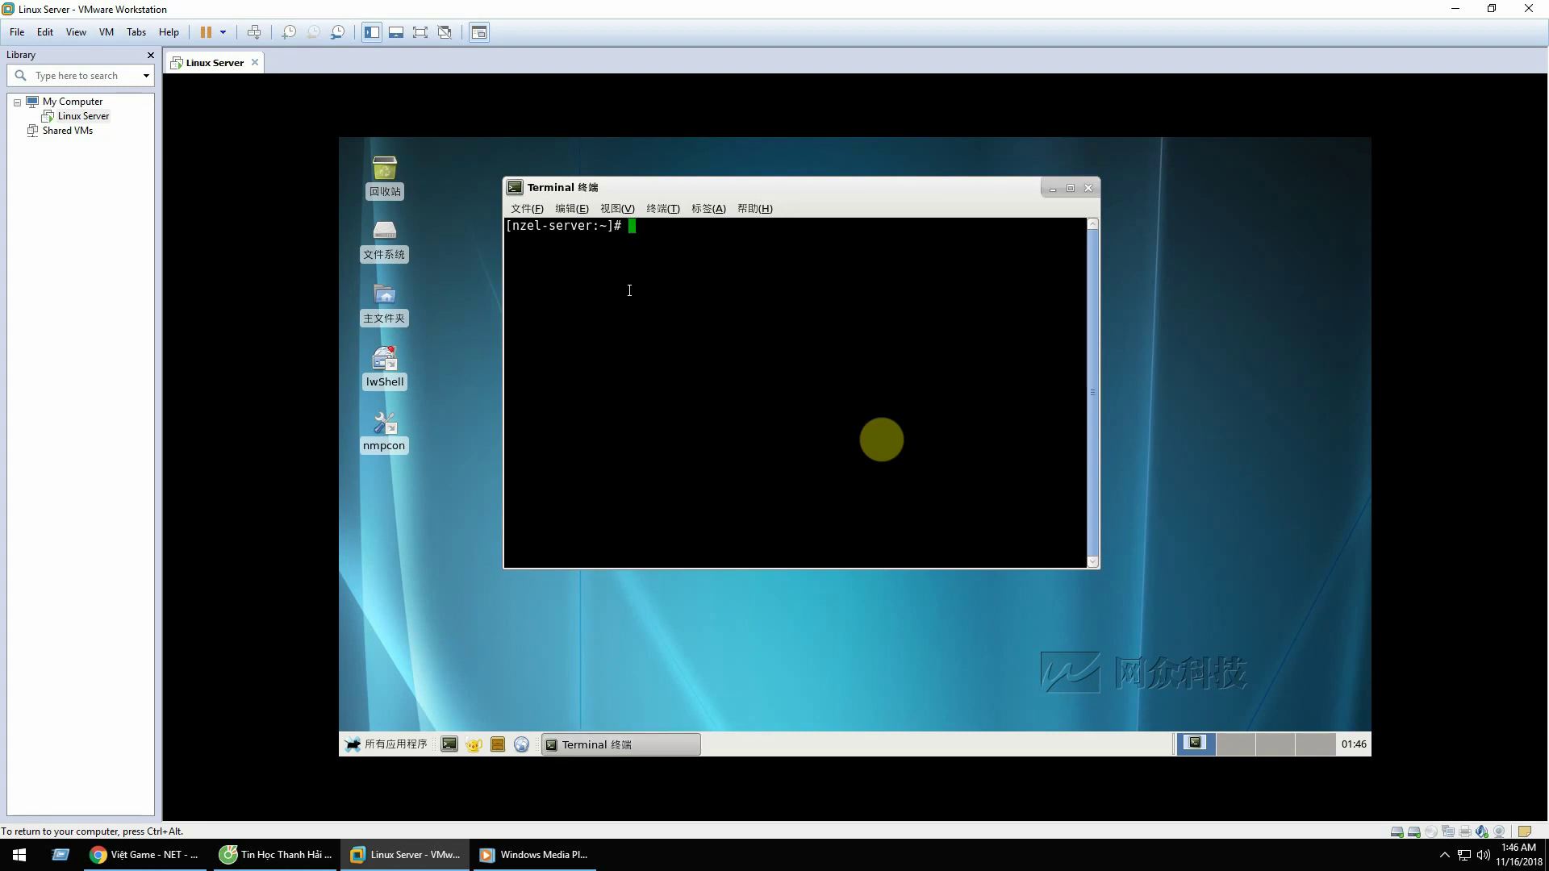
text(langconfig)
Step: Run langconfig, pick en_US English, accept the restart notice, and reboot
key(Return)
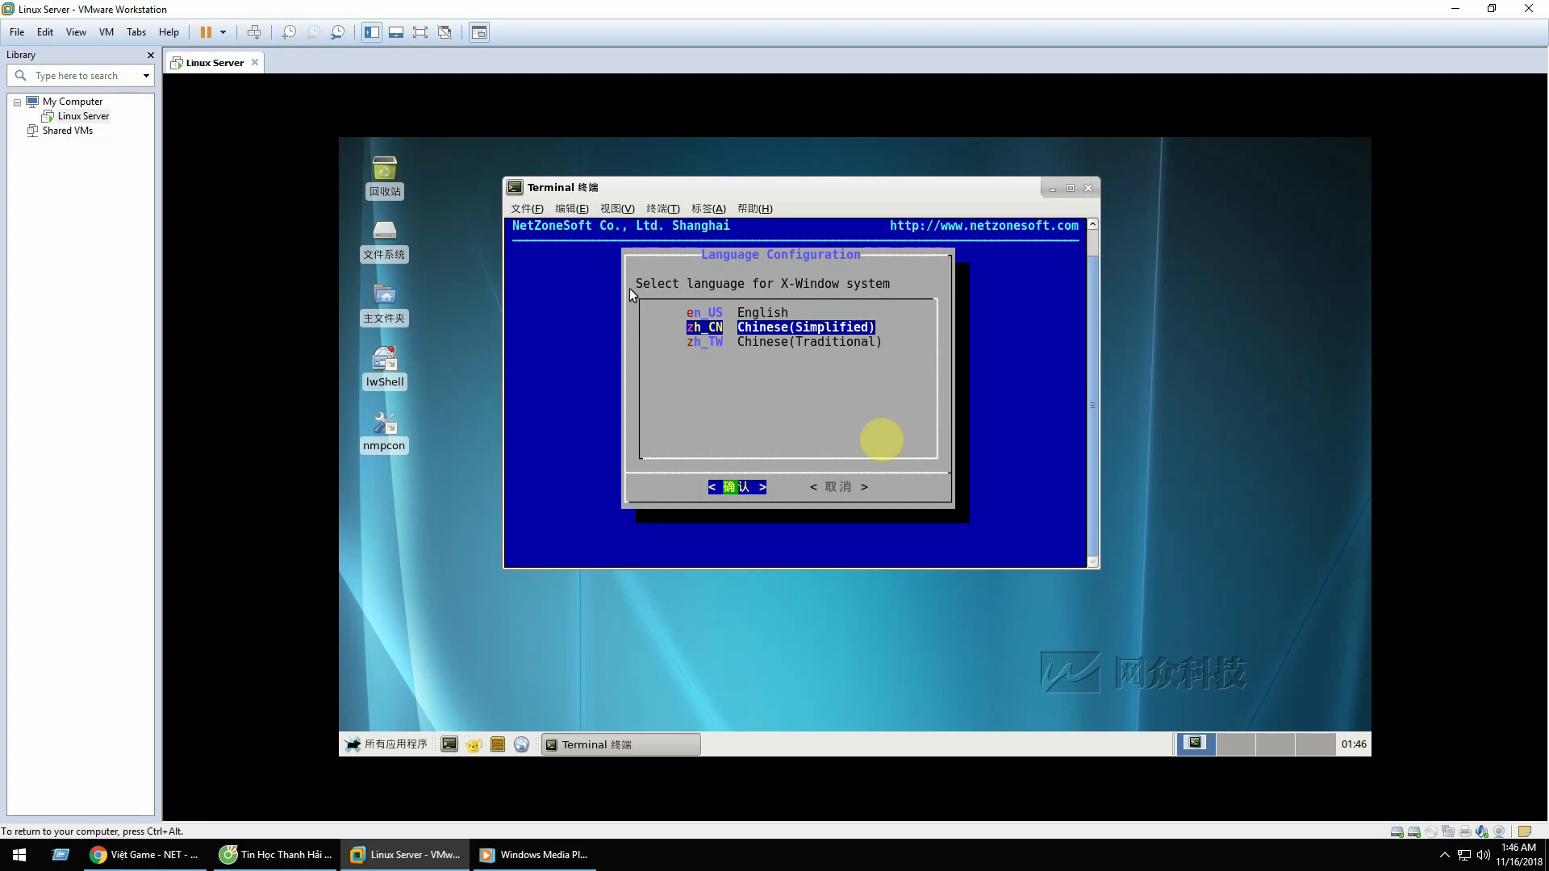
key(Up)
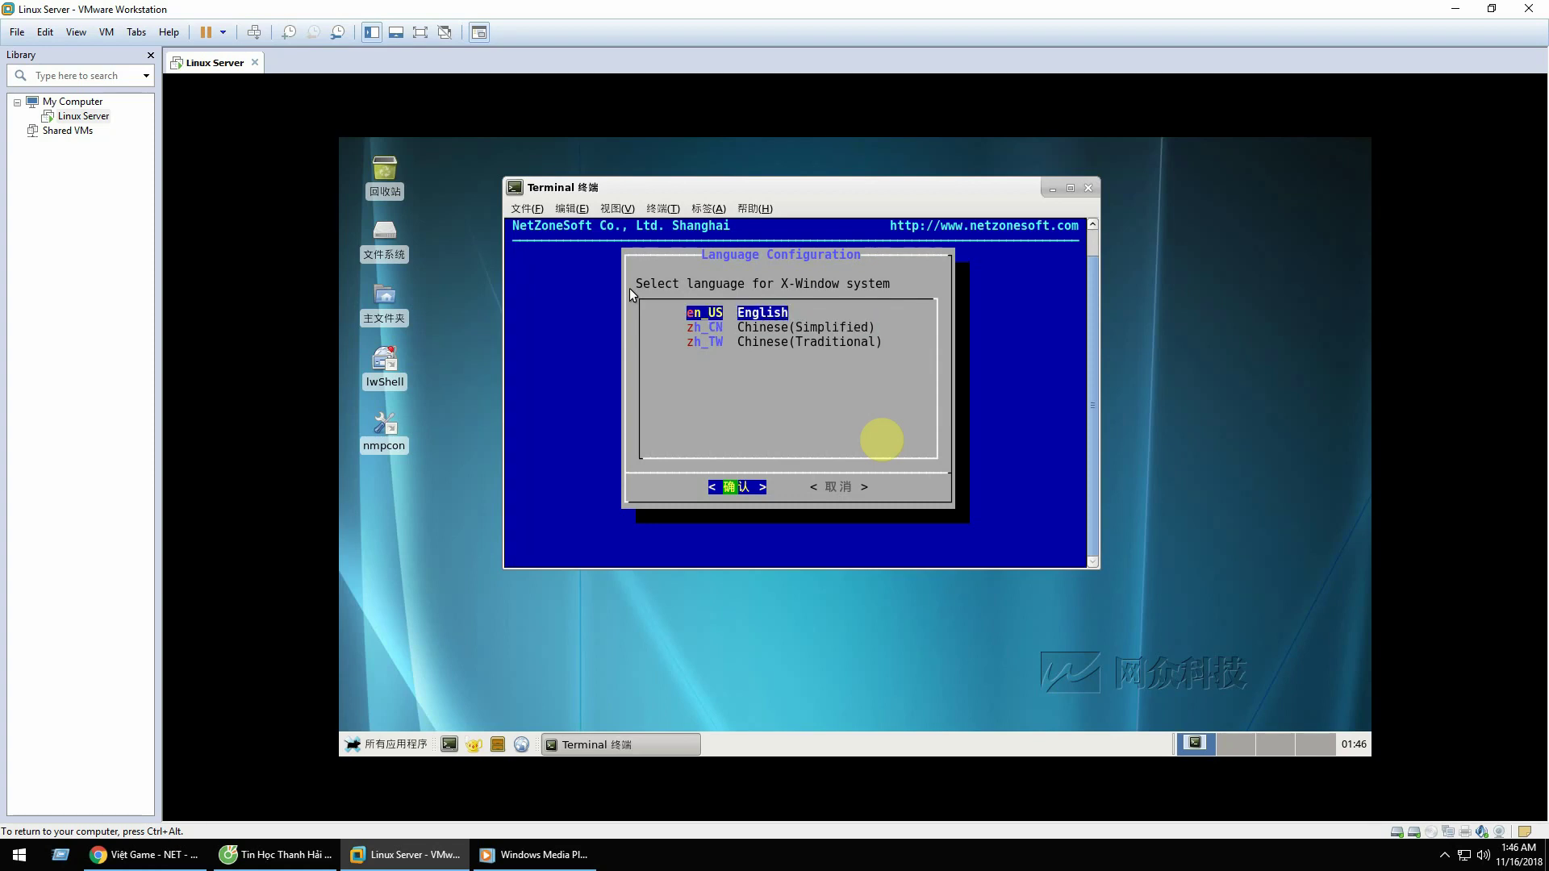
key(Down)
key(Up)
key(Return)
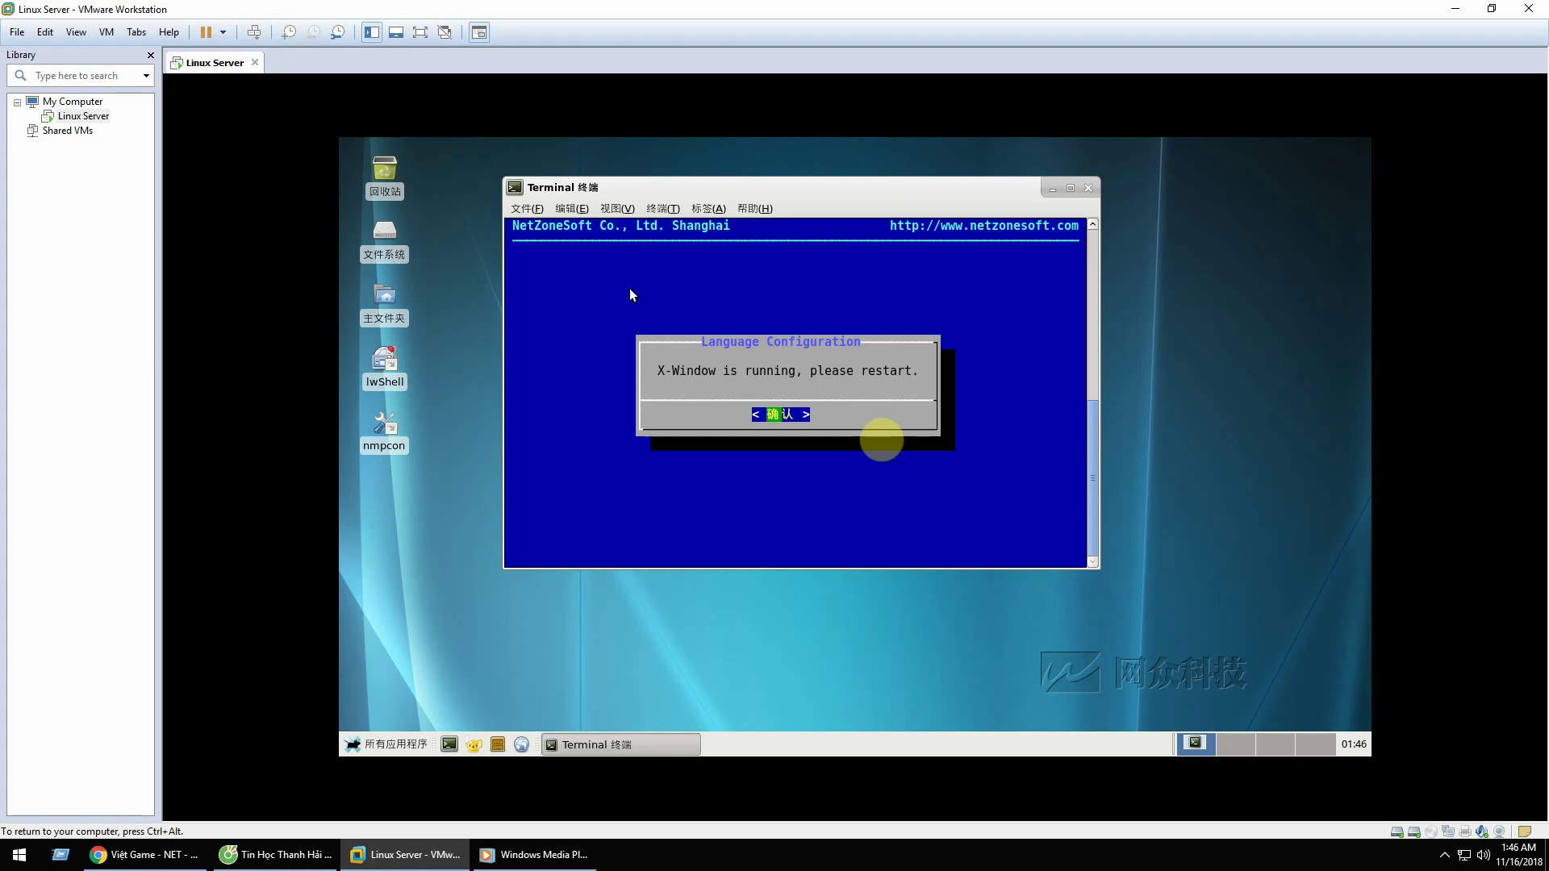
key(Return)
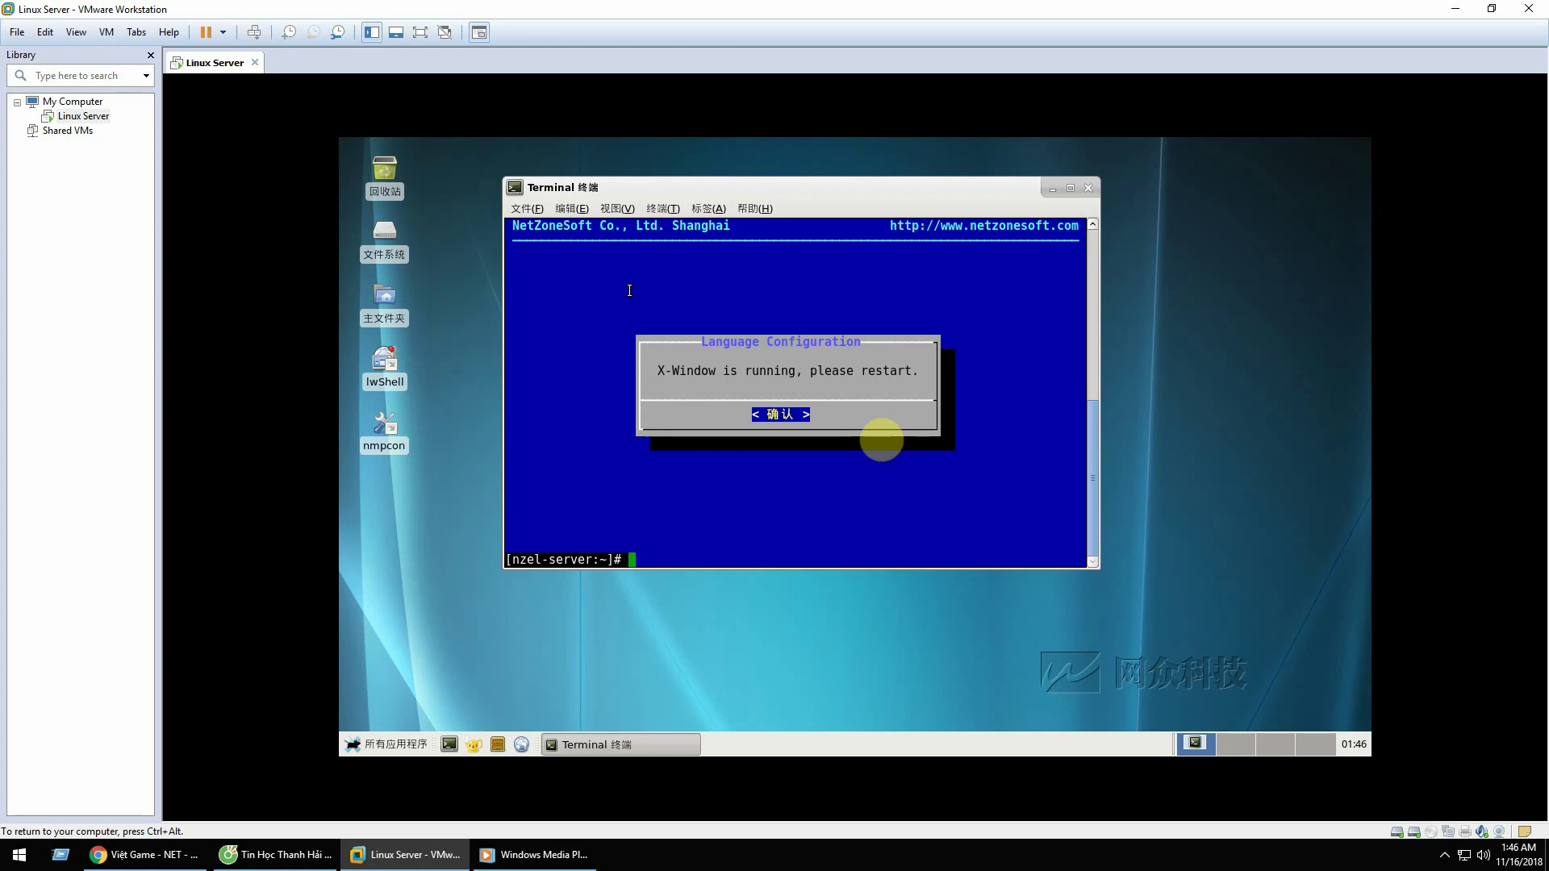
text(reboot)
key(Return)
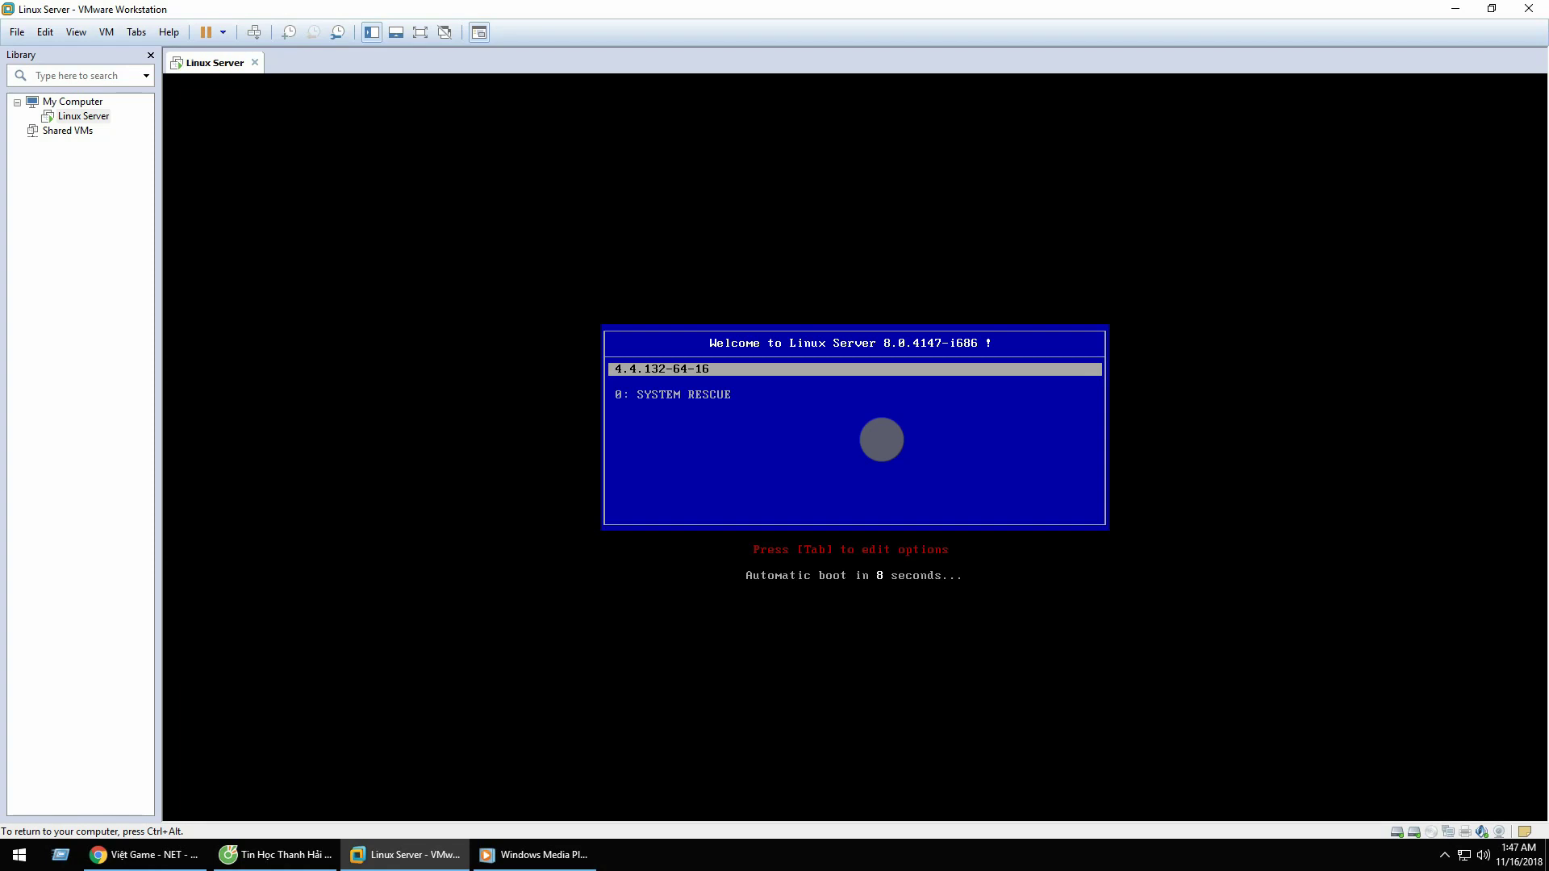
Step: Boot the default kernel entry and log in at the console as root
key(Return)
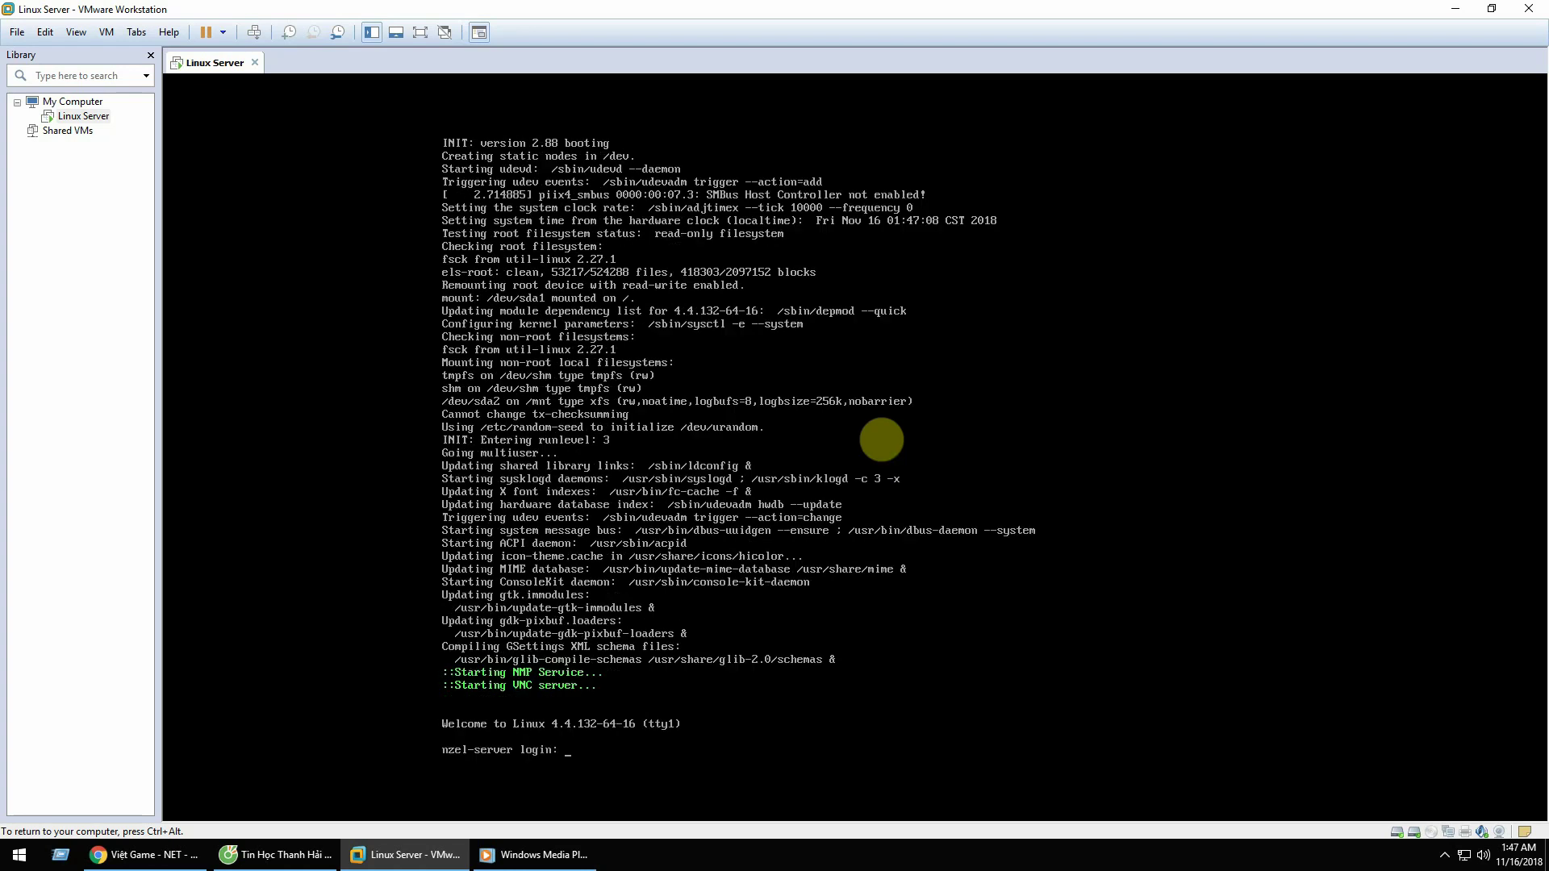
text(root)
key(Return)
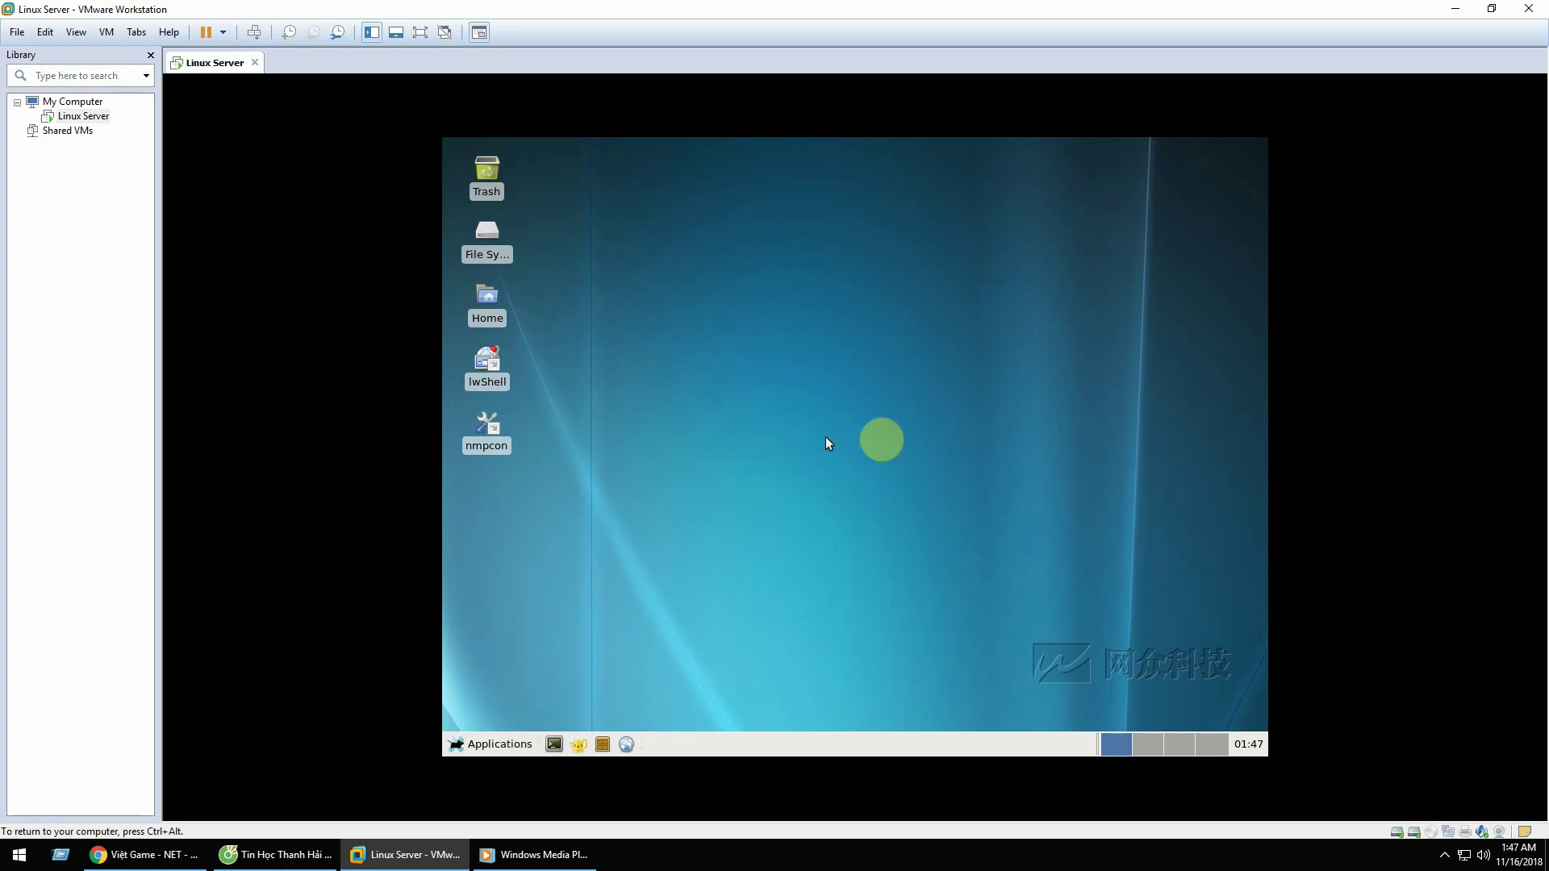
Step: Open the guest's Applications menu and reveal its Settings submenu
click(468, 744)
mouse_move(505, 668)
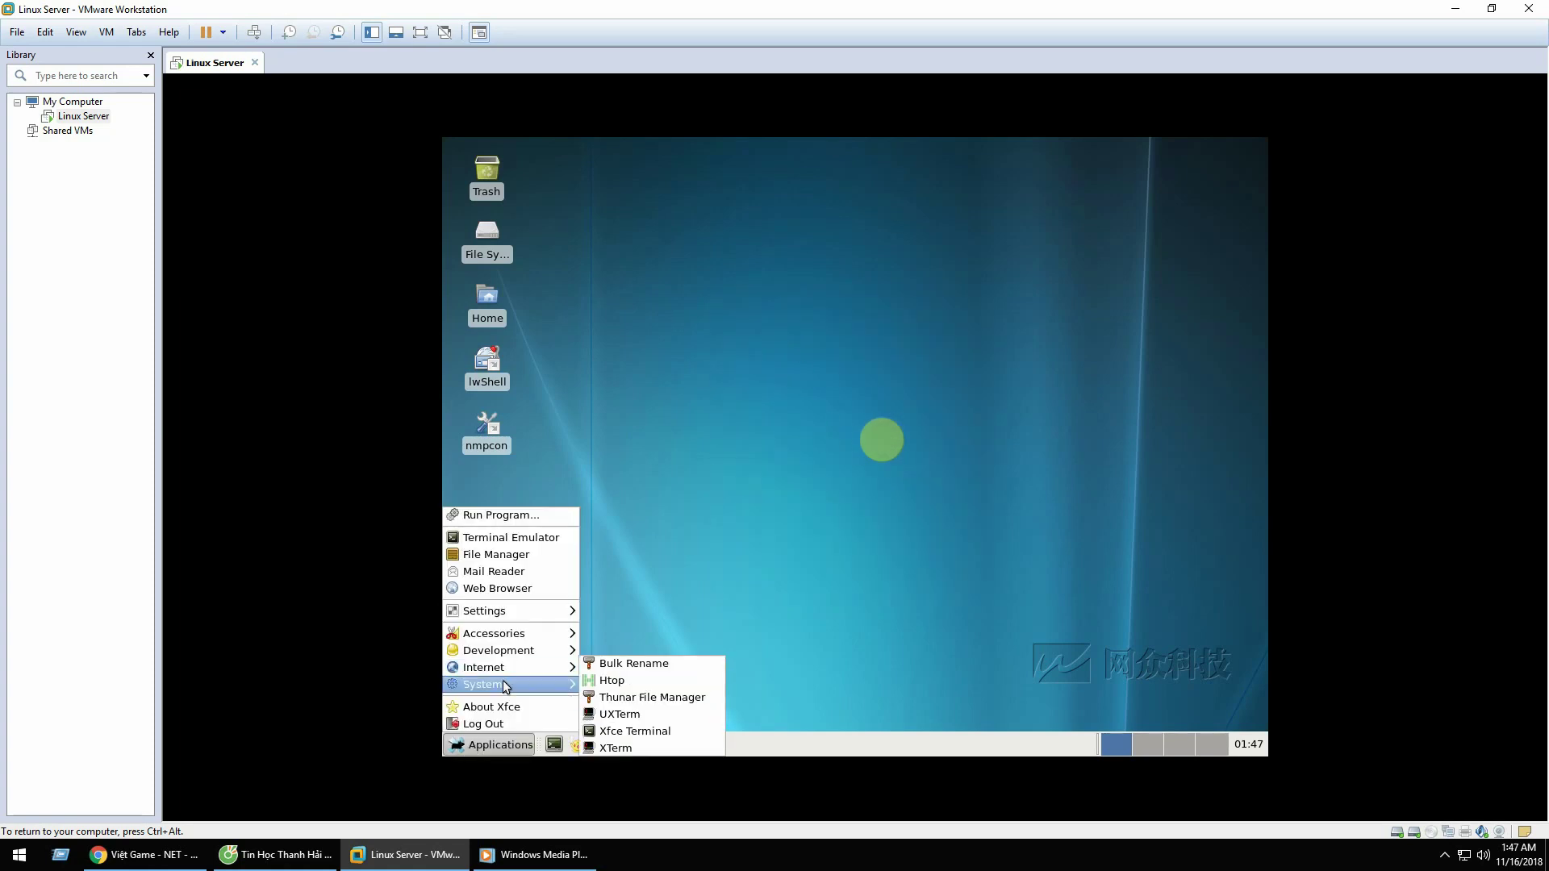
mouse_move(517, 629)
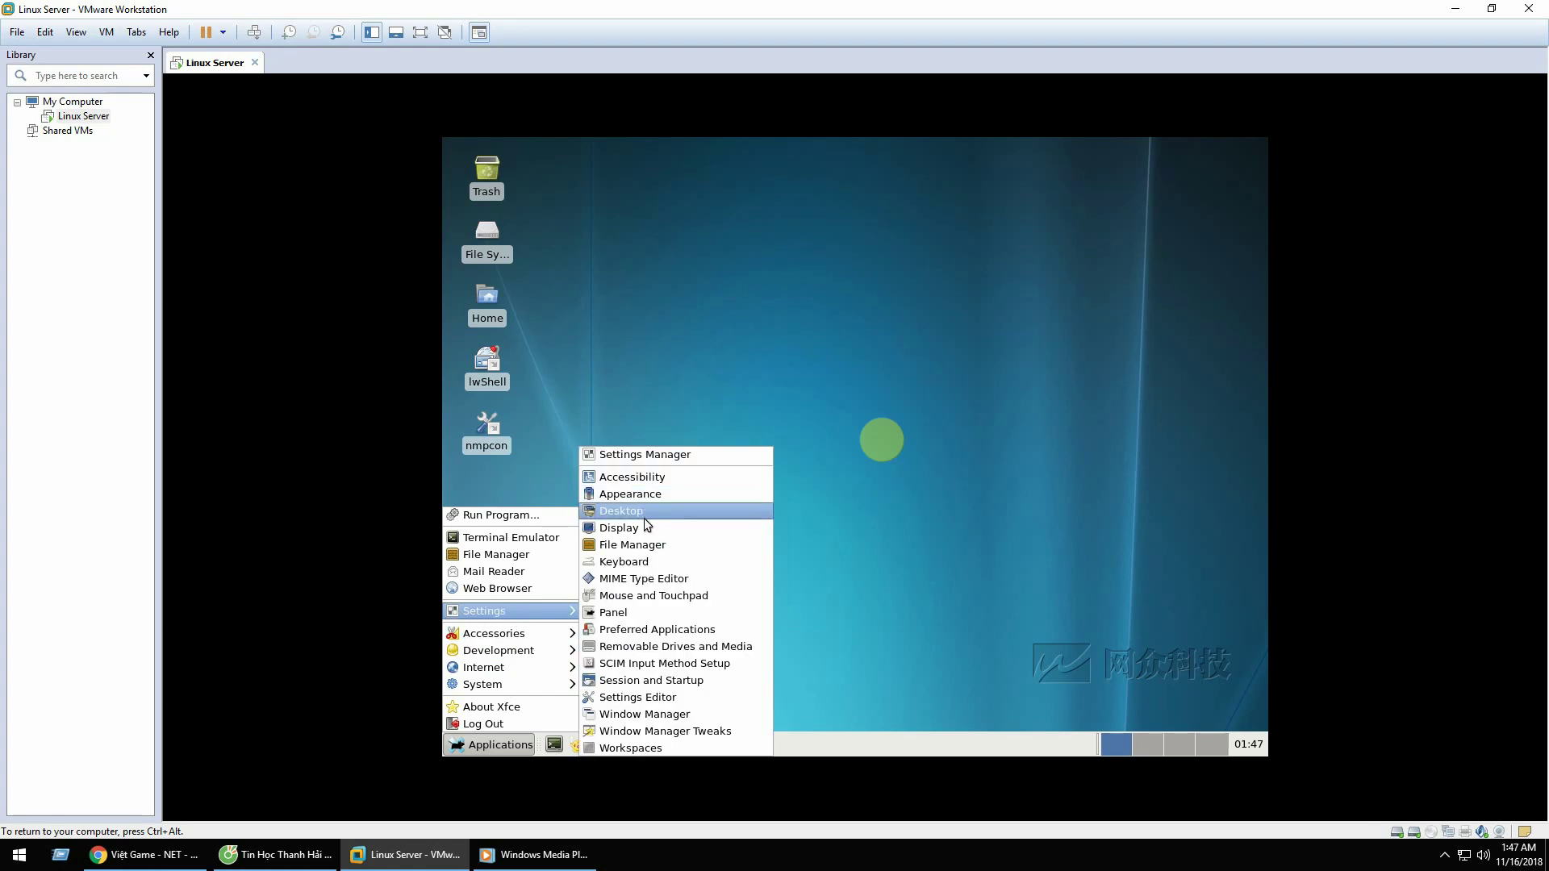
Step: Open Display settings and apply a 1280x768 resolution
click(644, 525)
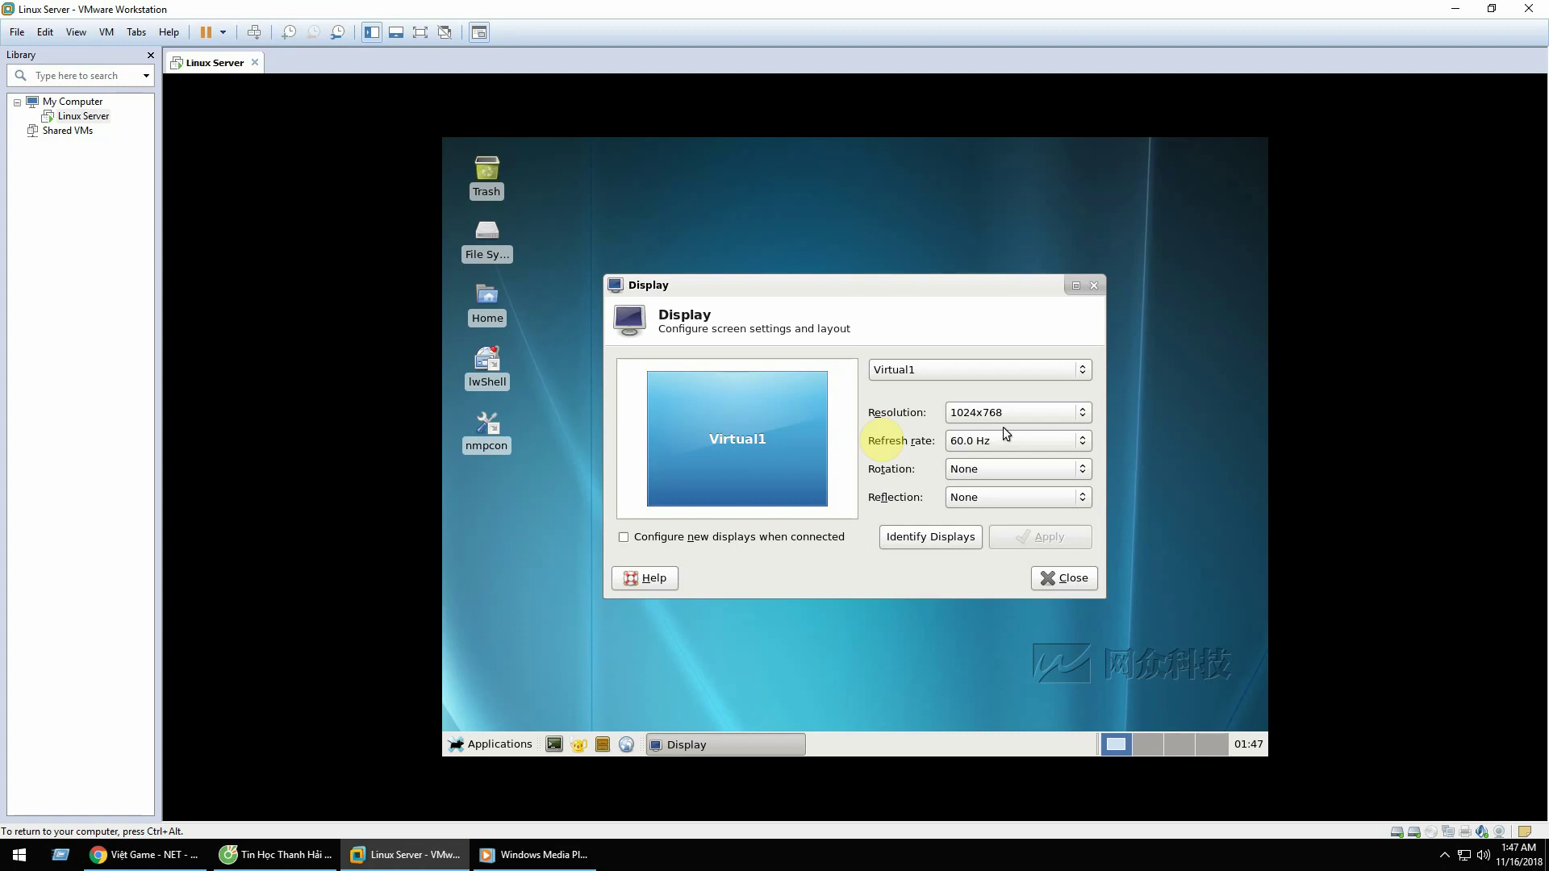
click(1066, 411)
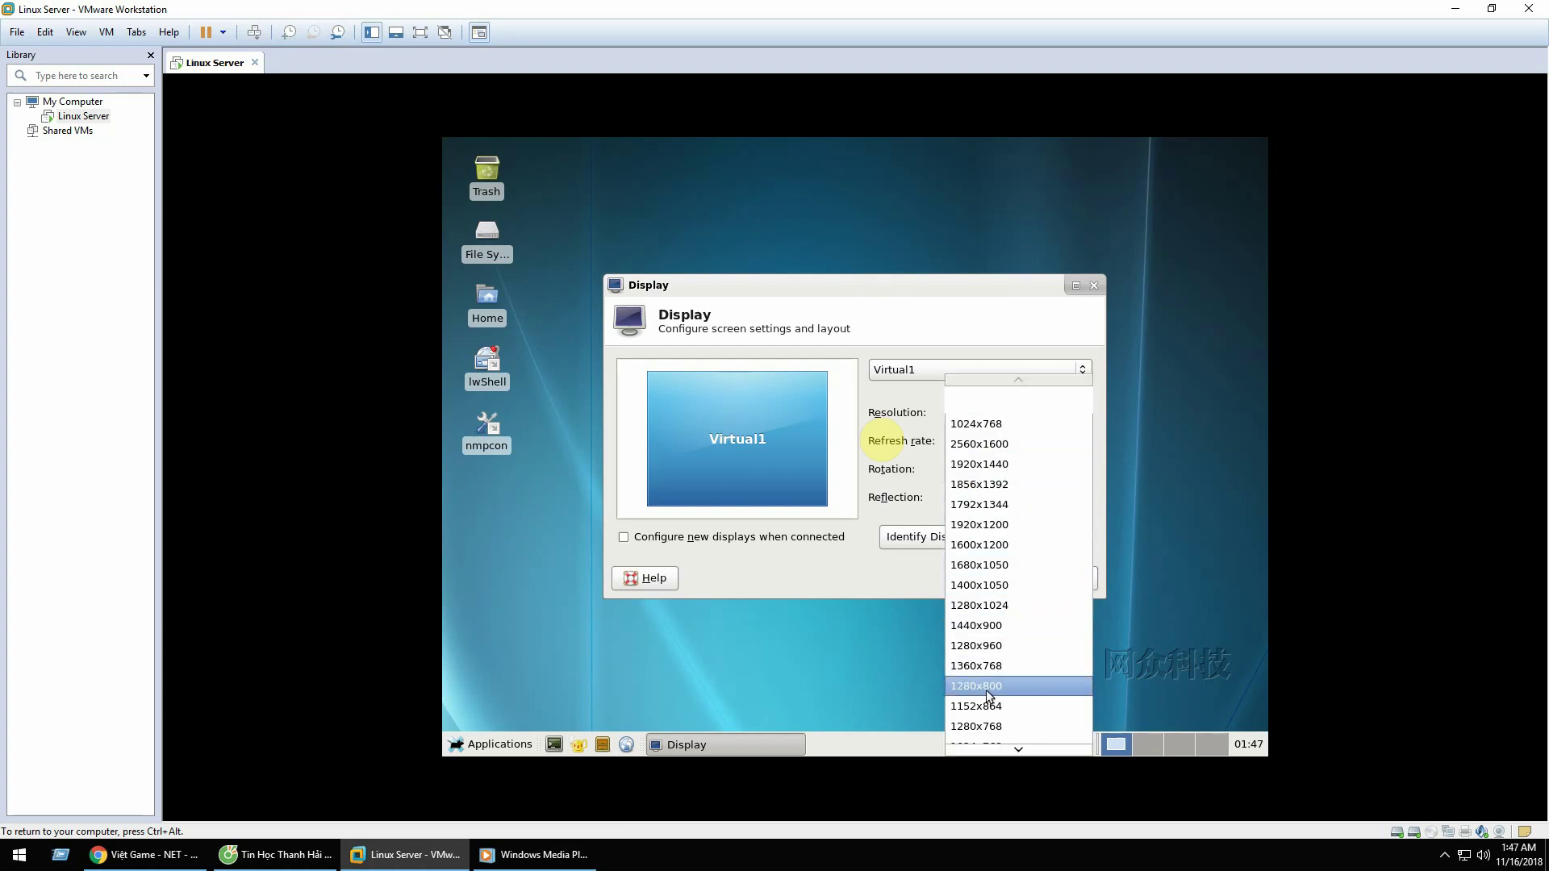
click(983, 720)
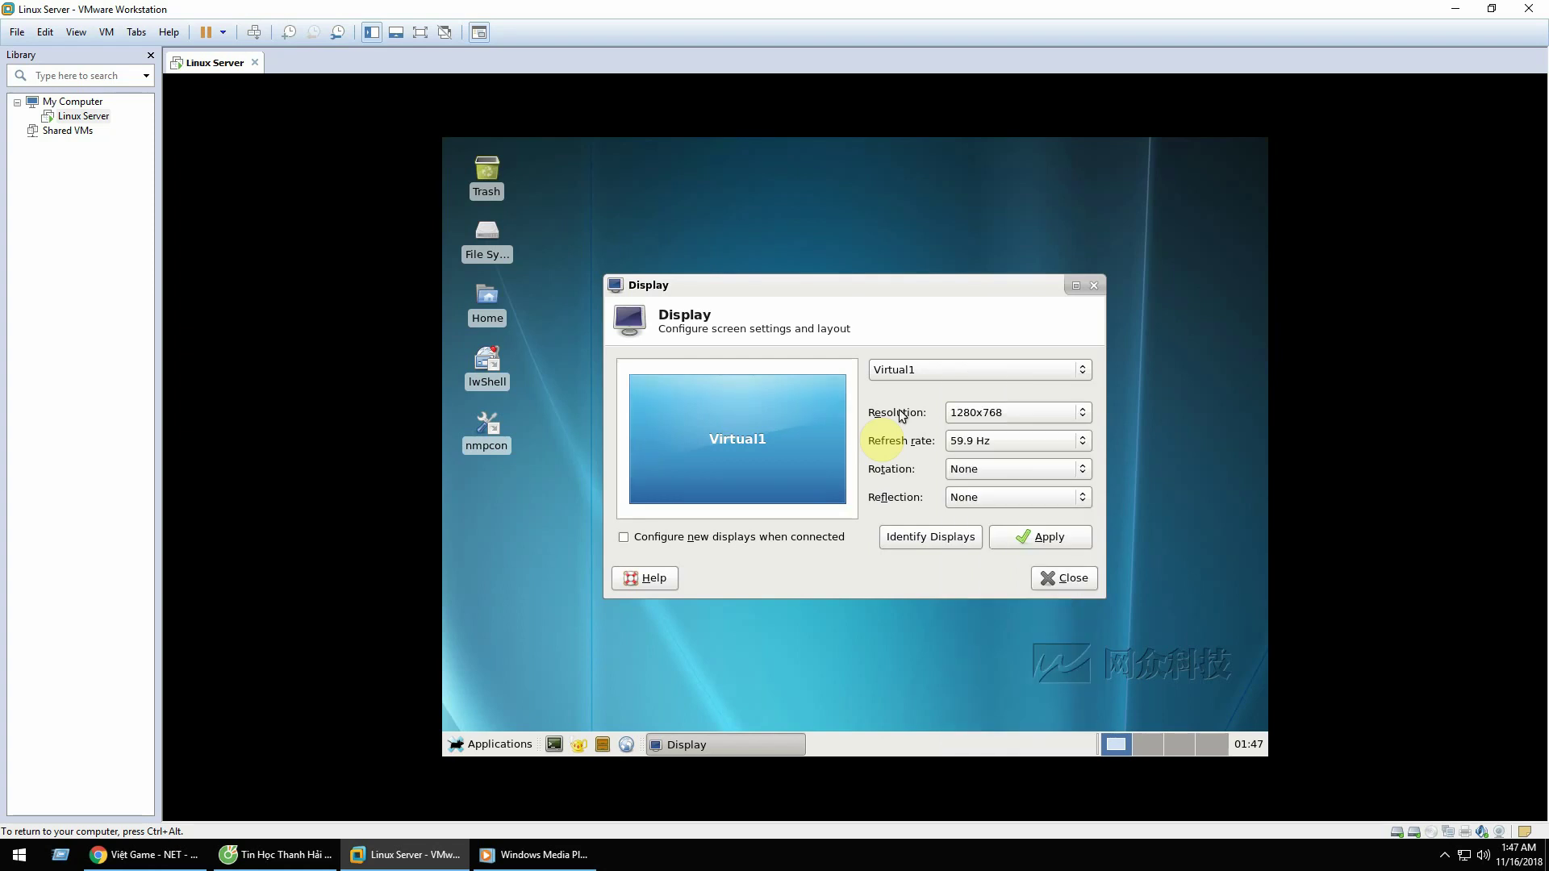
click(1042, 538)
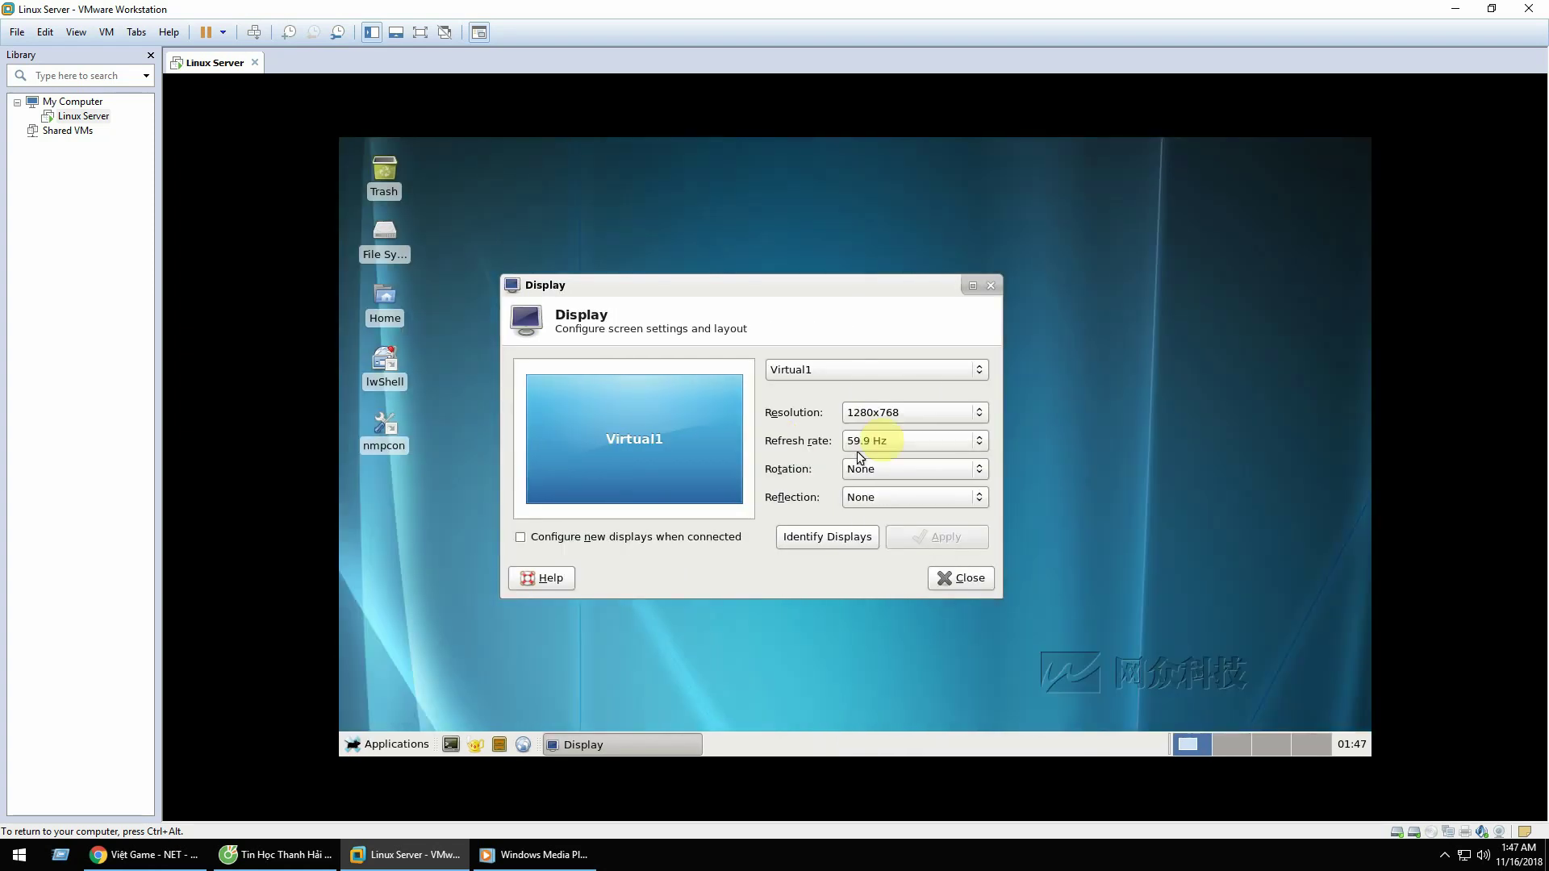
Step: Apply the 1440x900 resolution and close the Display settings
click(878, 413)
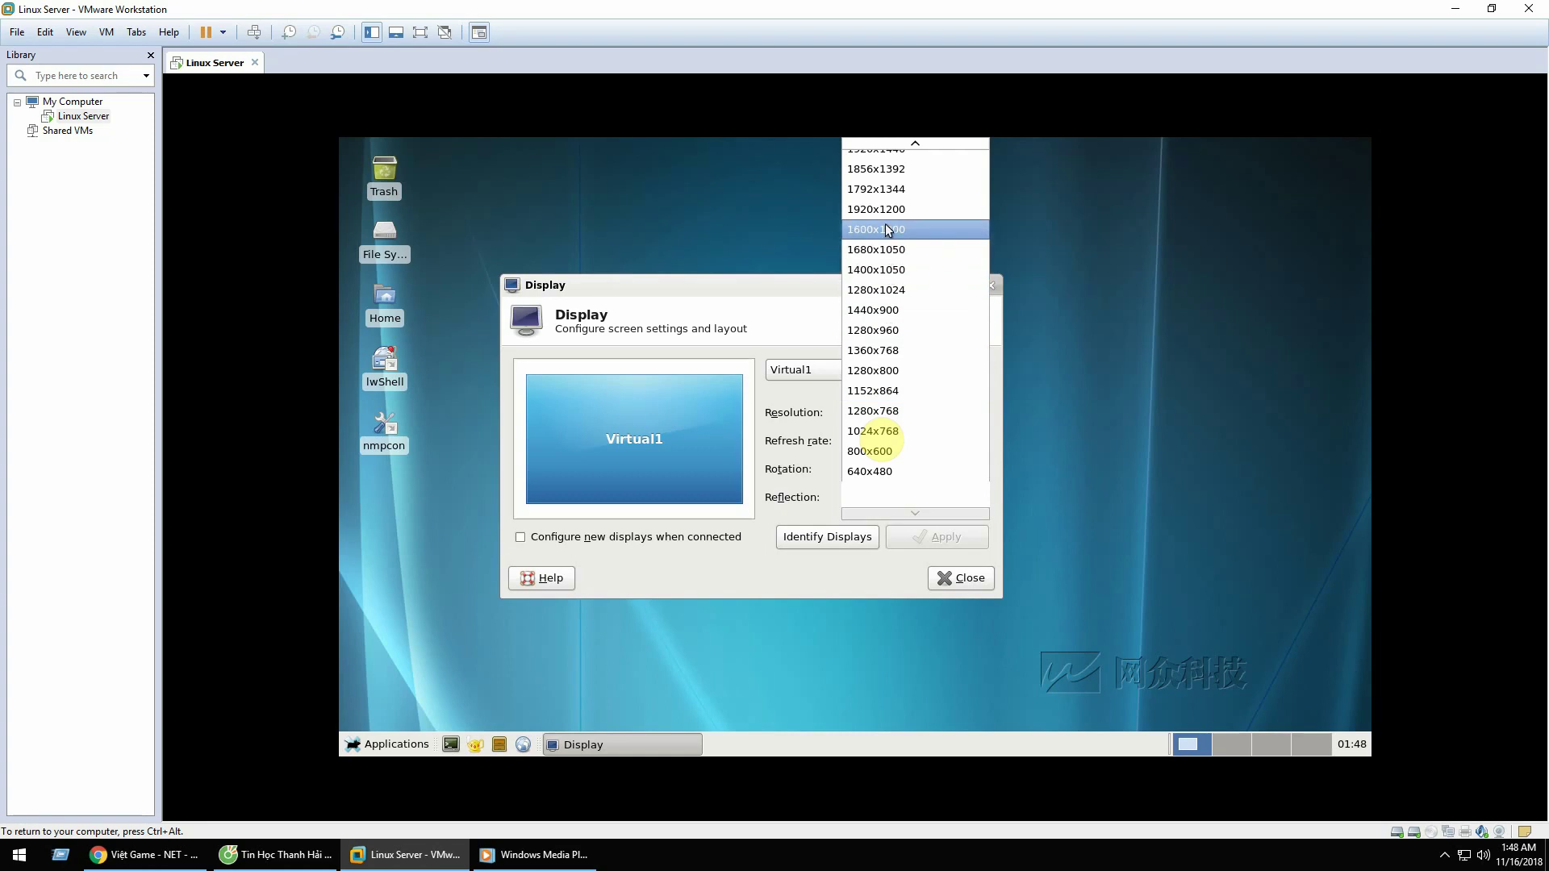
scroll(884, 229, up, 1)
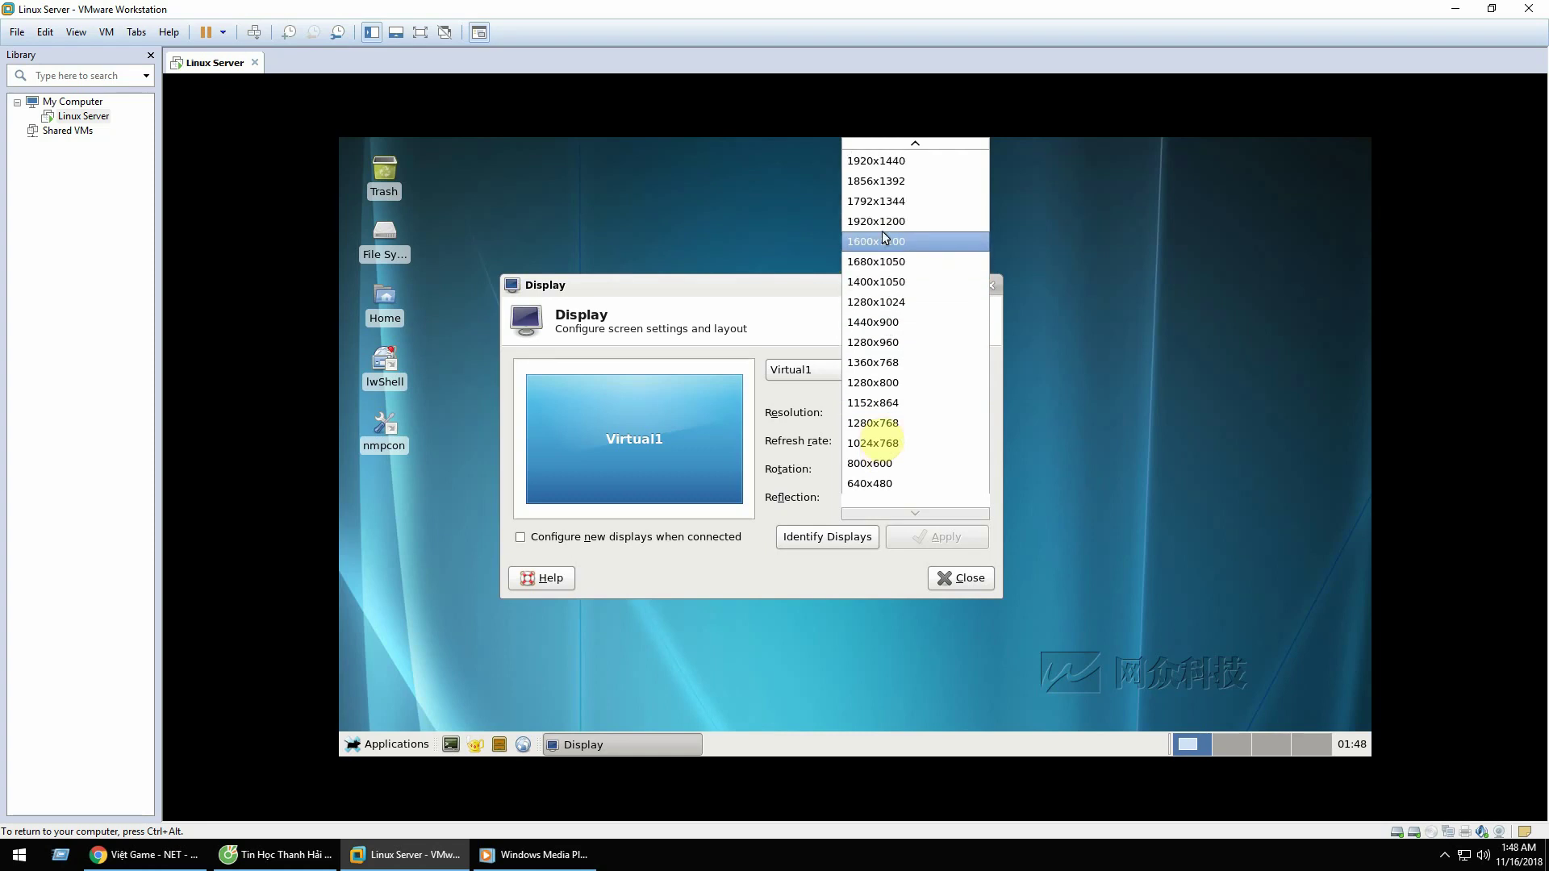
click(897, 327)
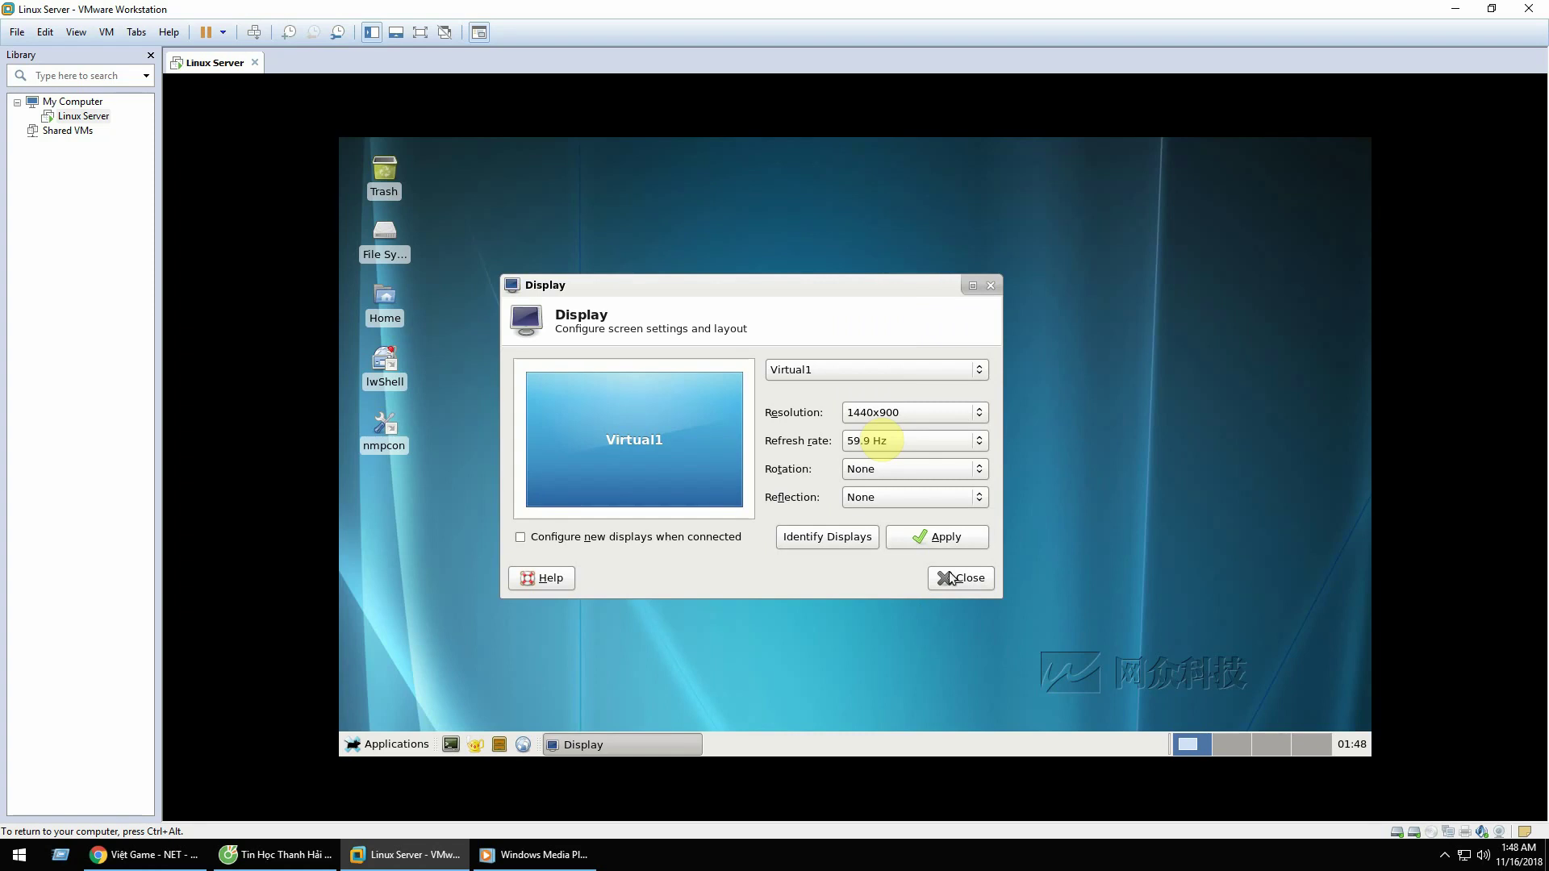
click(941, 539)
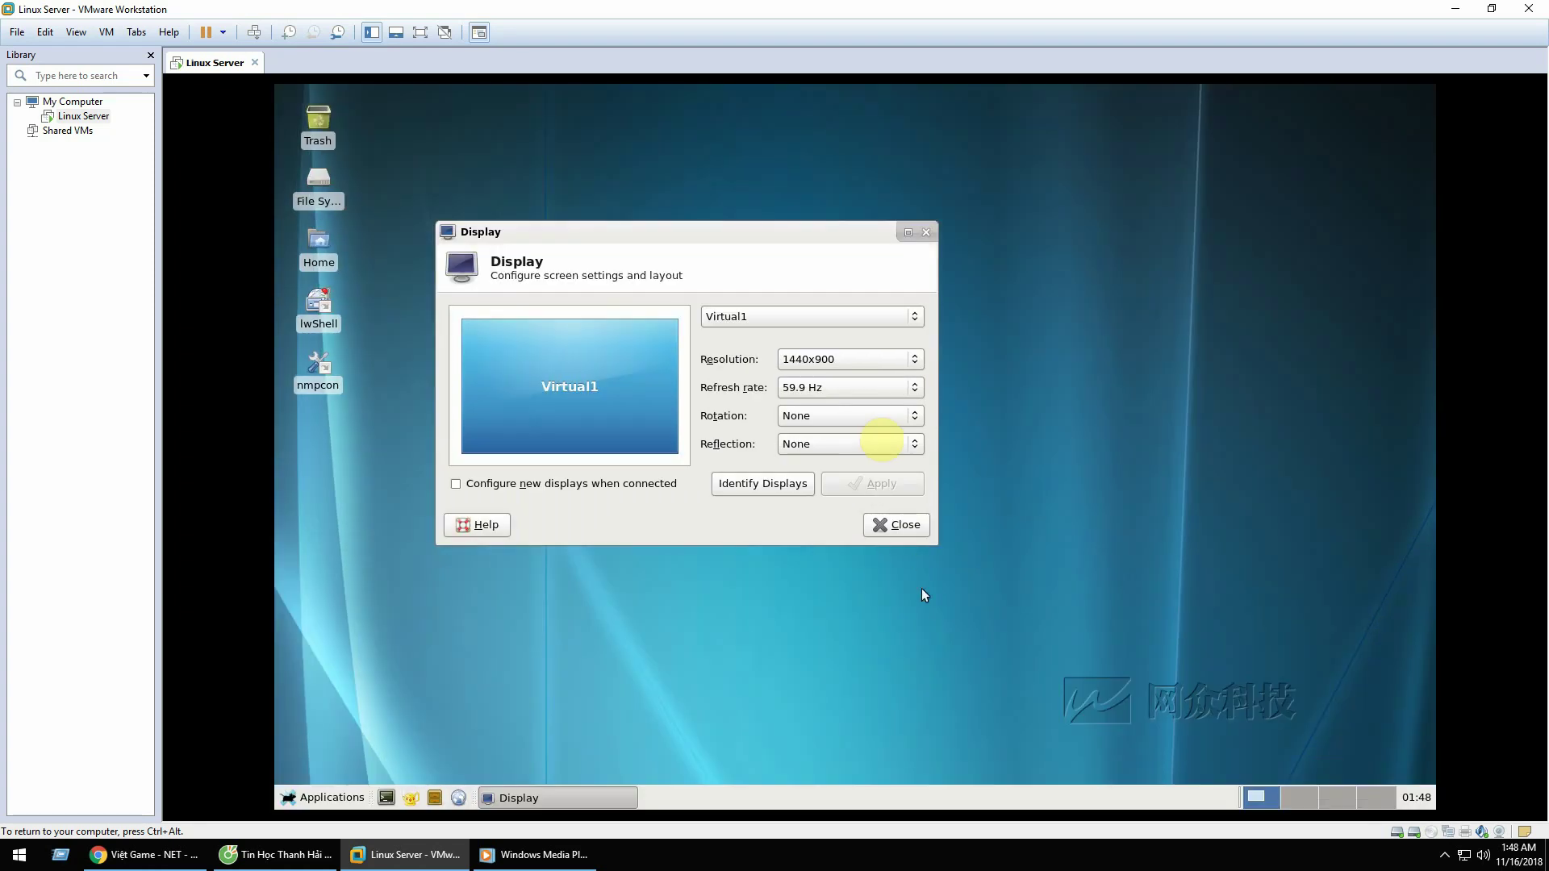
click(884, 526)
right_click(643, 331)
click(570, 277)
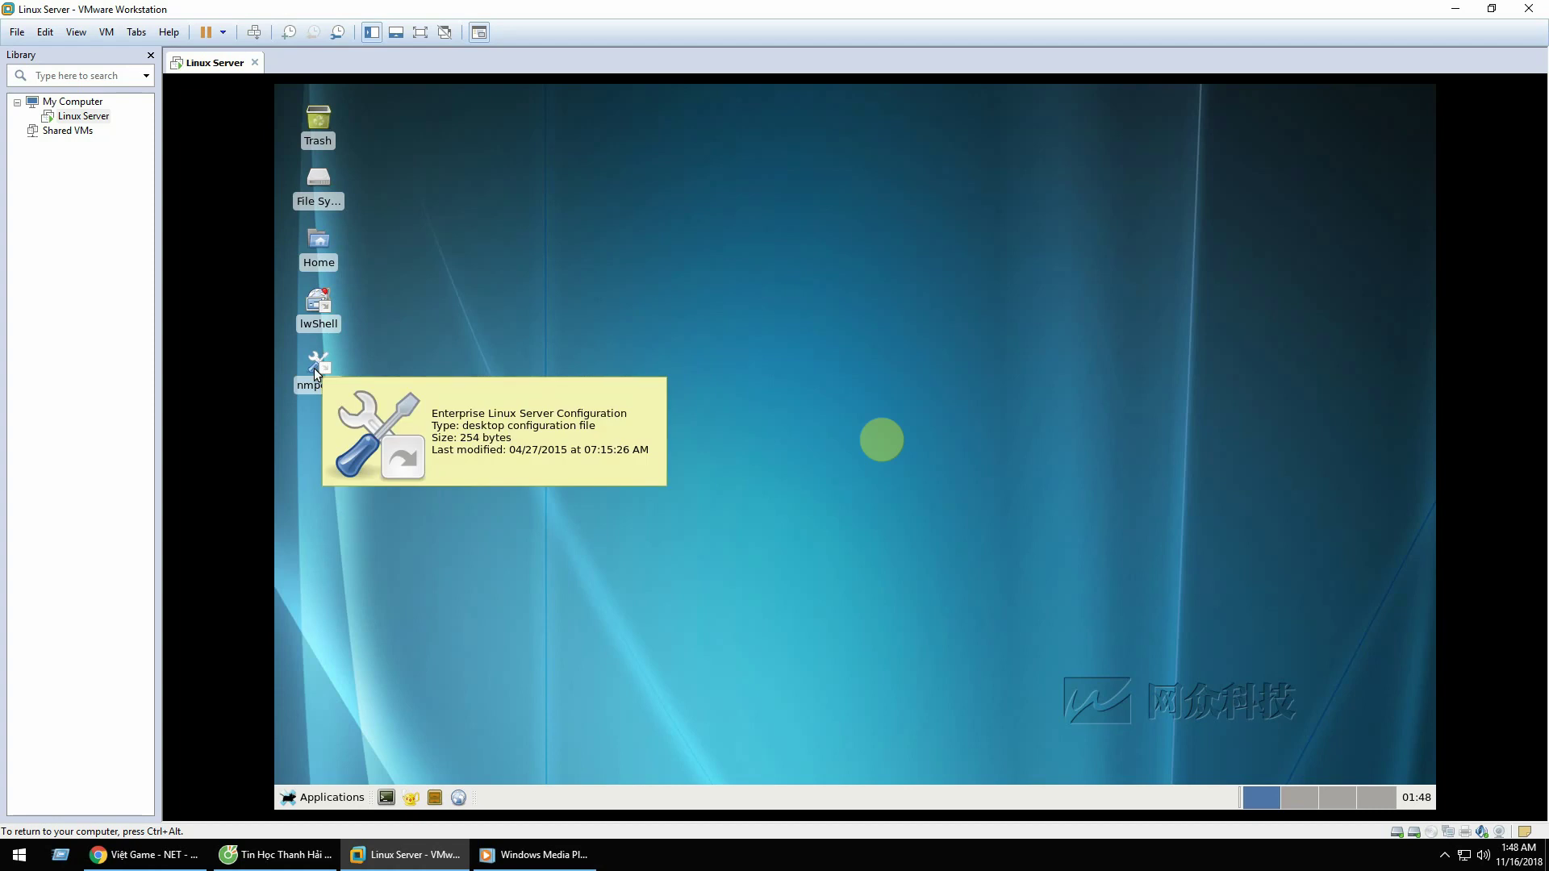
Step: Launch NetZone Linux Manager and browse Network, Disks, Devices, Modules and Log to reach I/O Stat
double_click(312, 370)
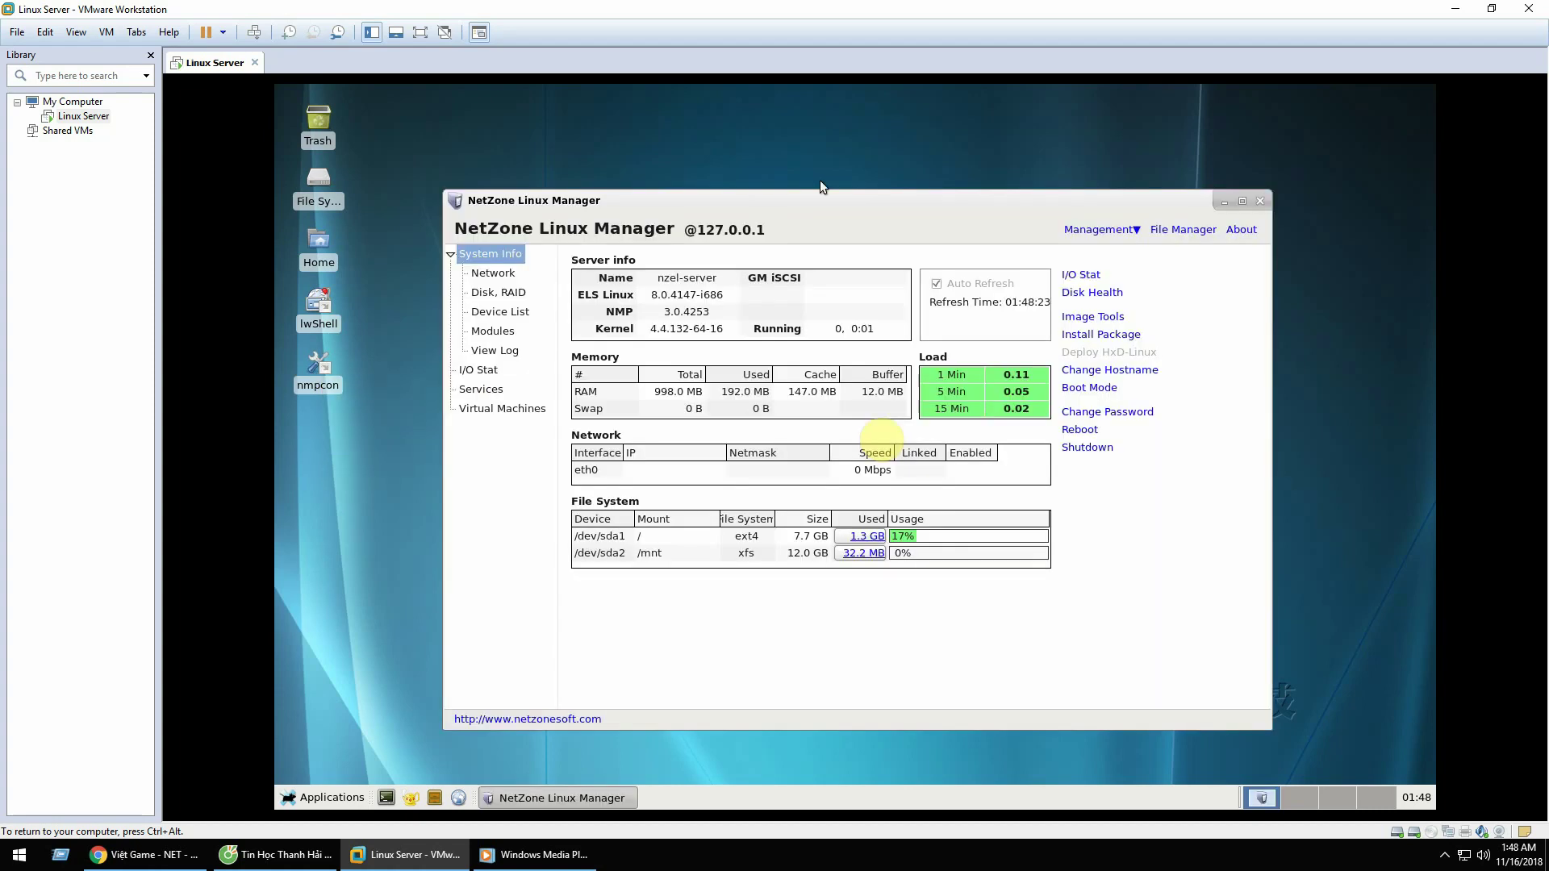
drag(819, 197, 834, 130)
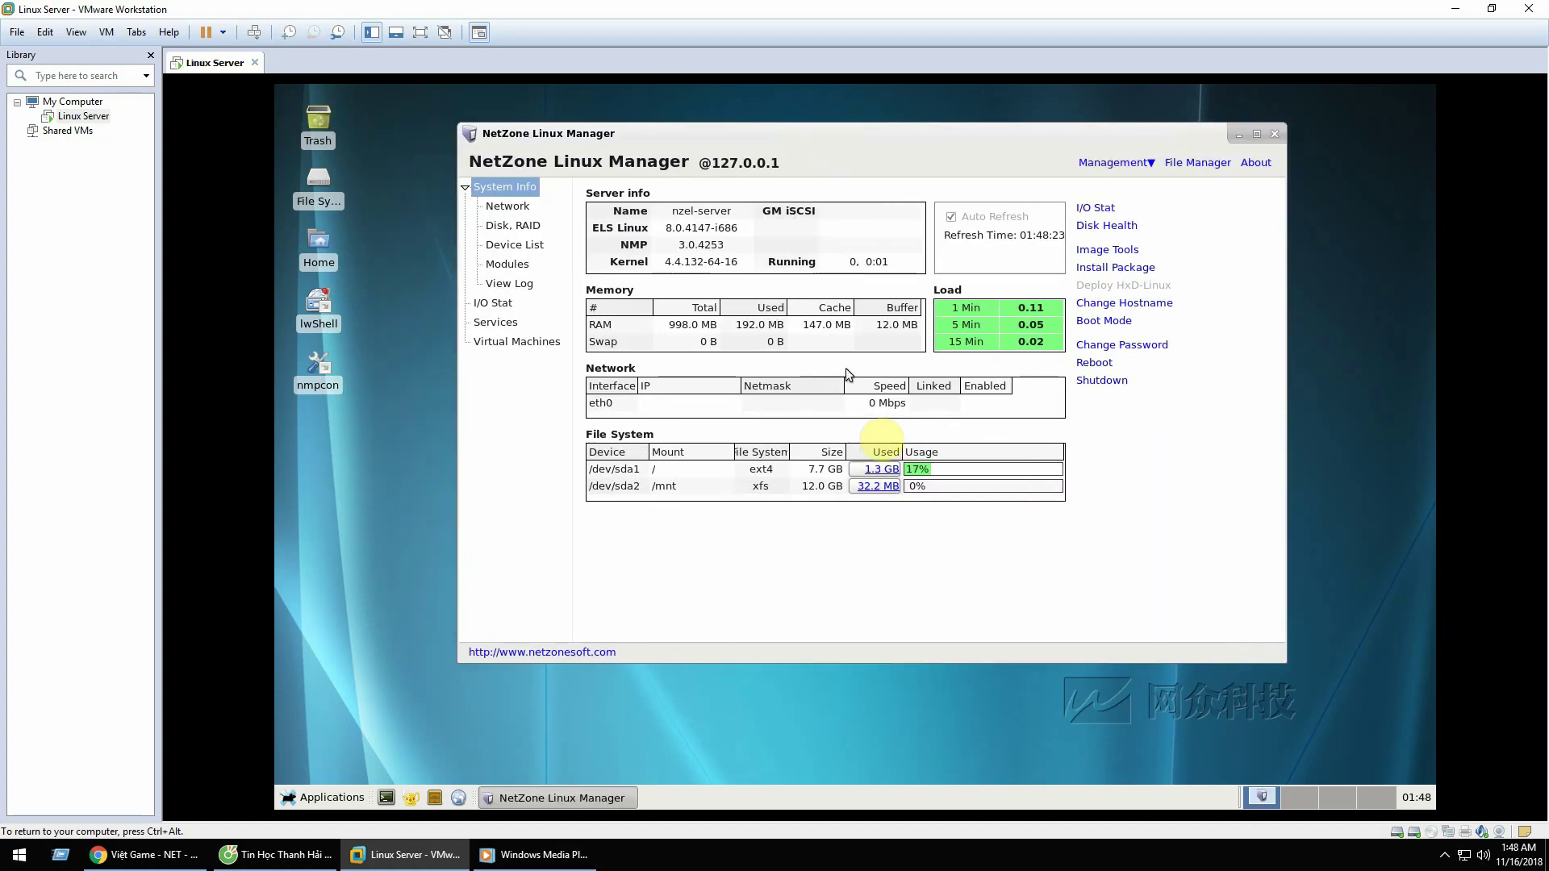
click(513, 210)
click(513, 227)
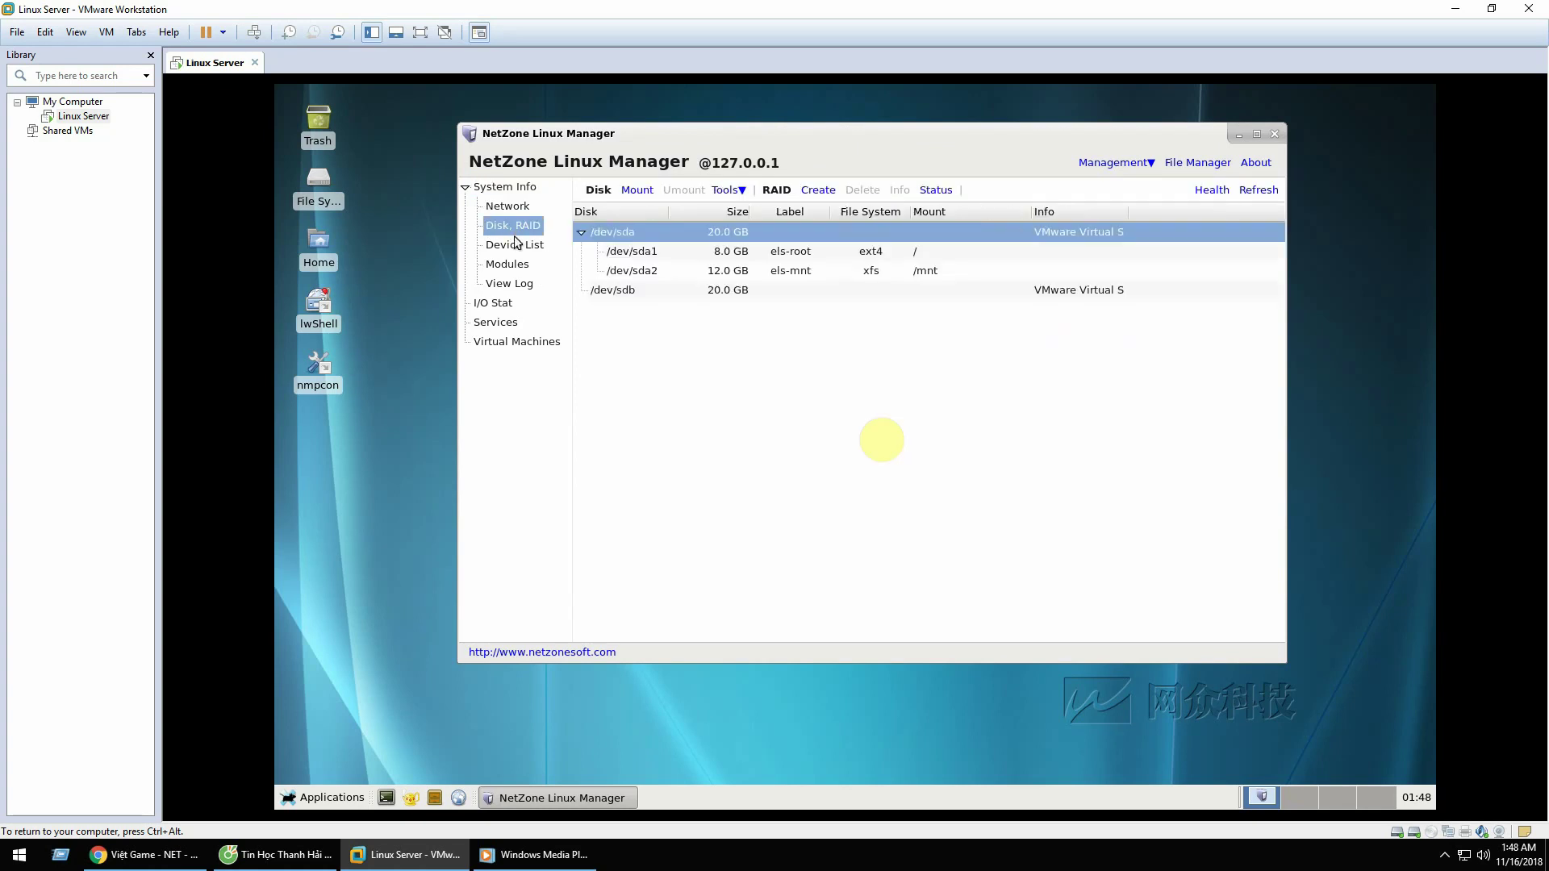
click(524, 249)
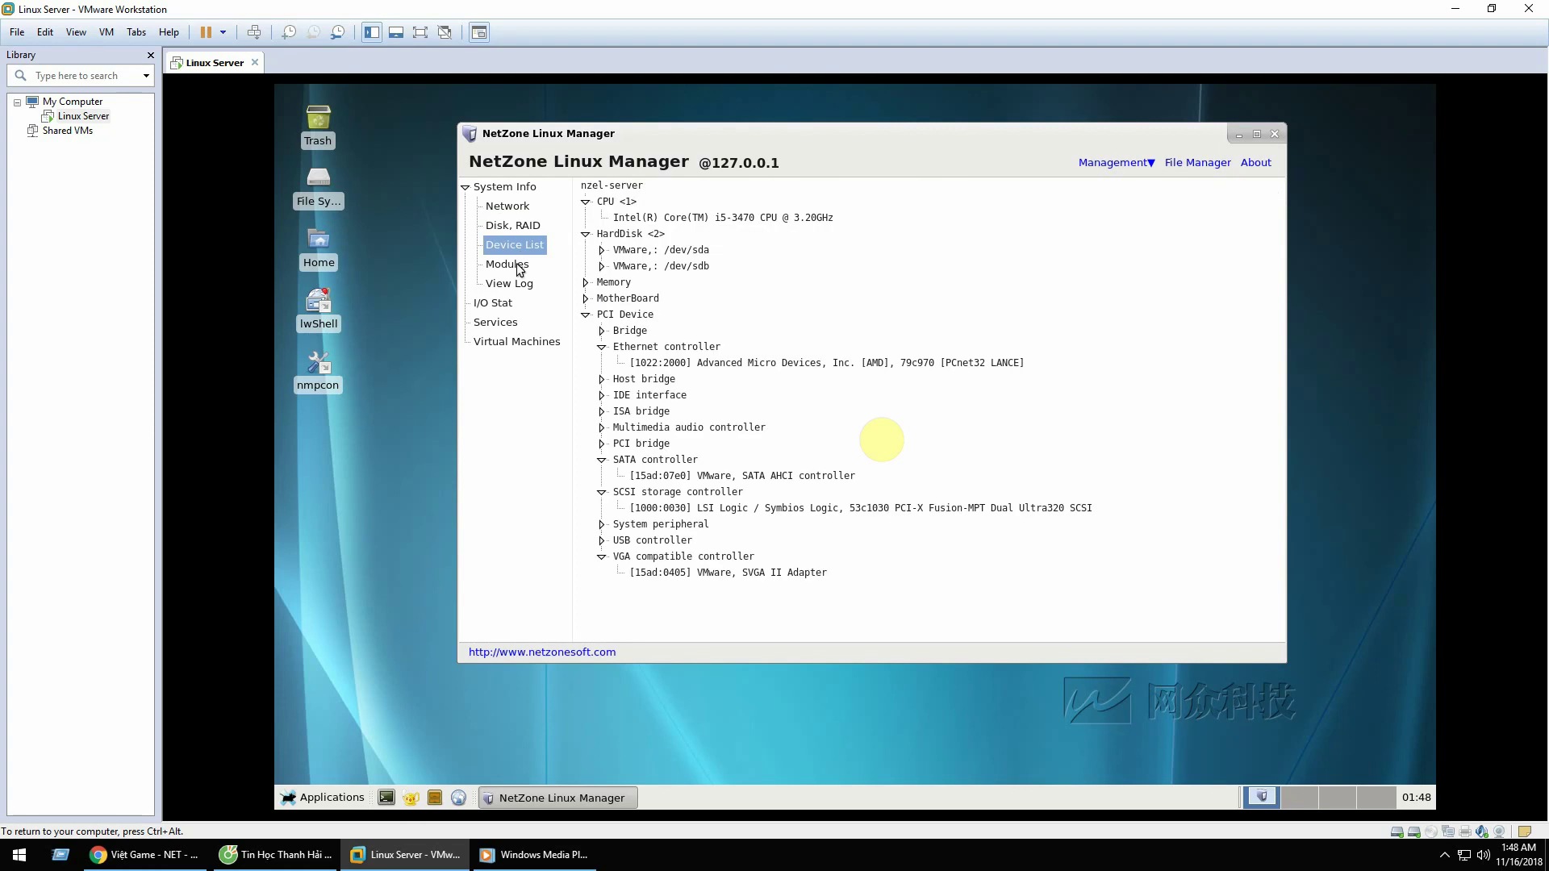
click(519, 269)
click(525, 284)
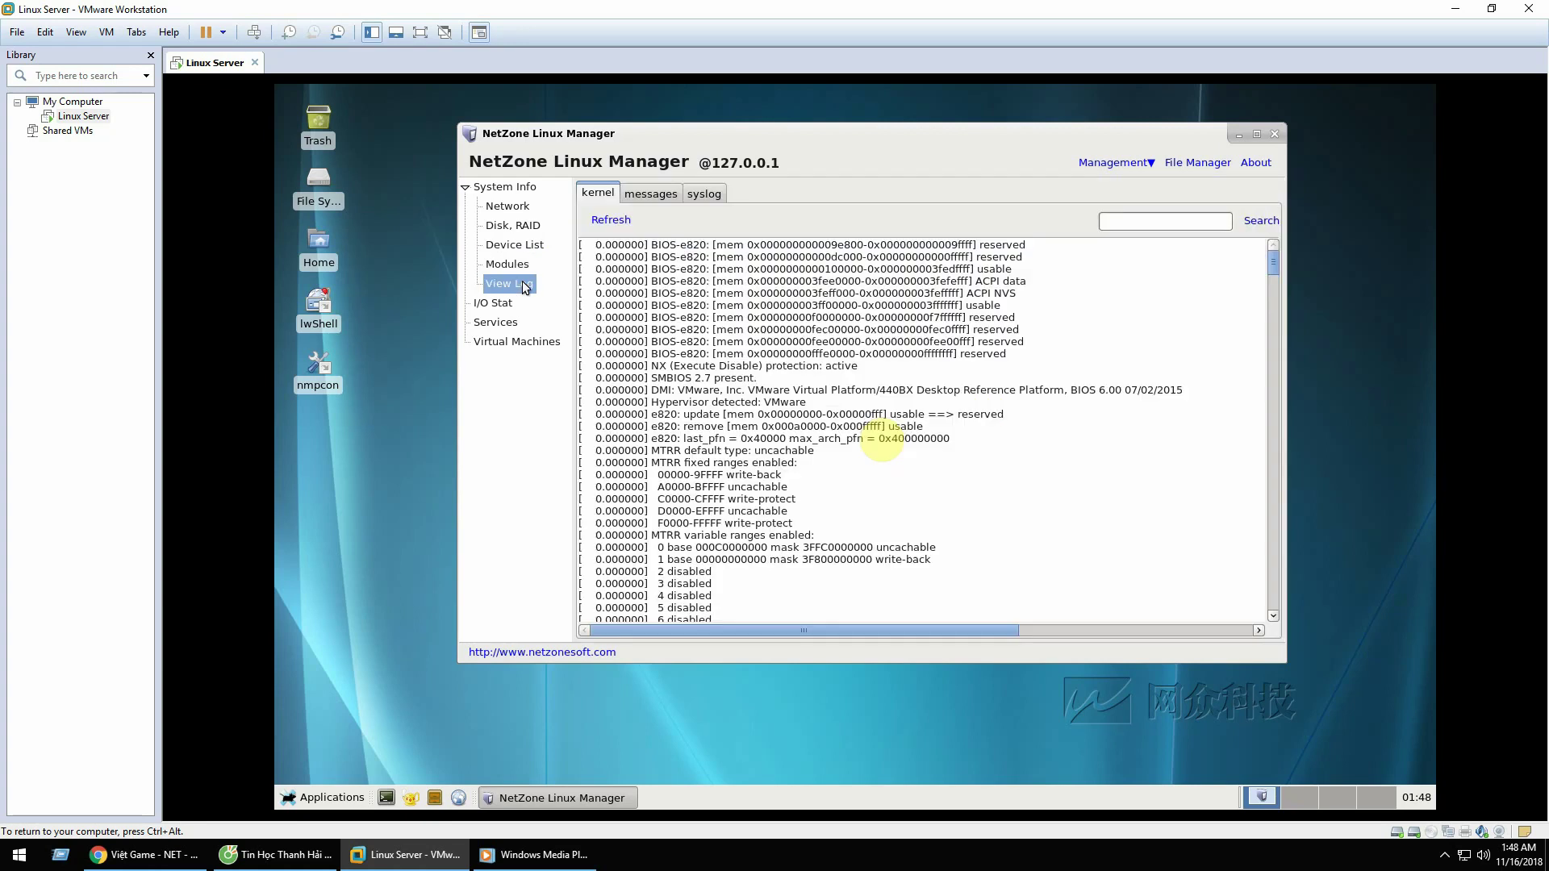
click(507, 305)
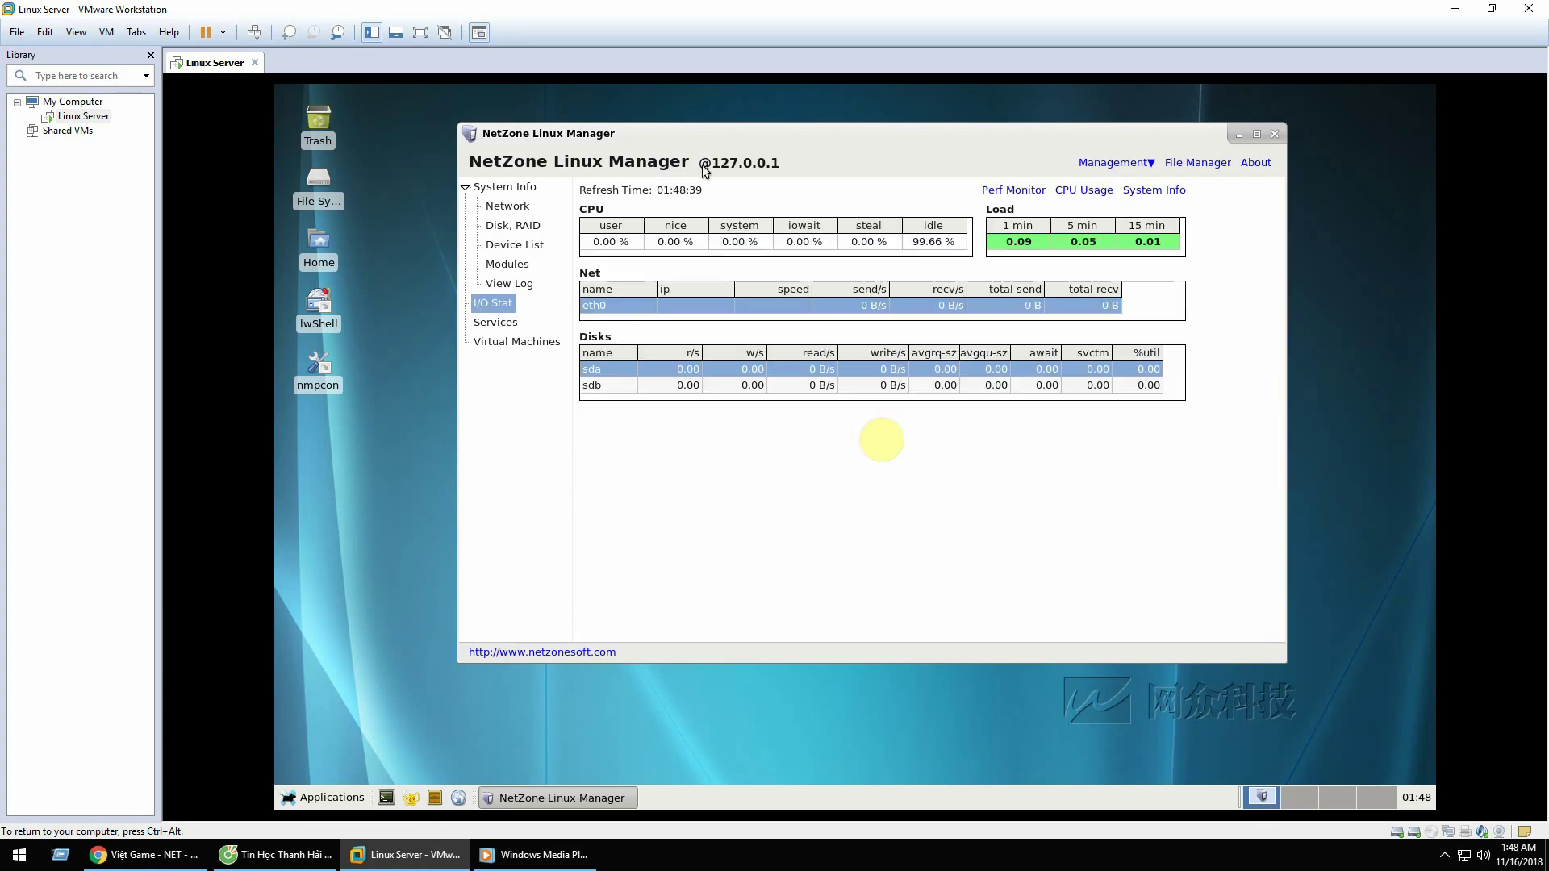
drag(766, 137, 742, 136)
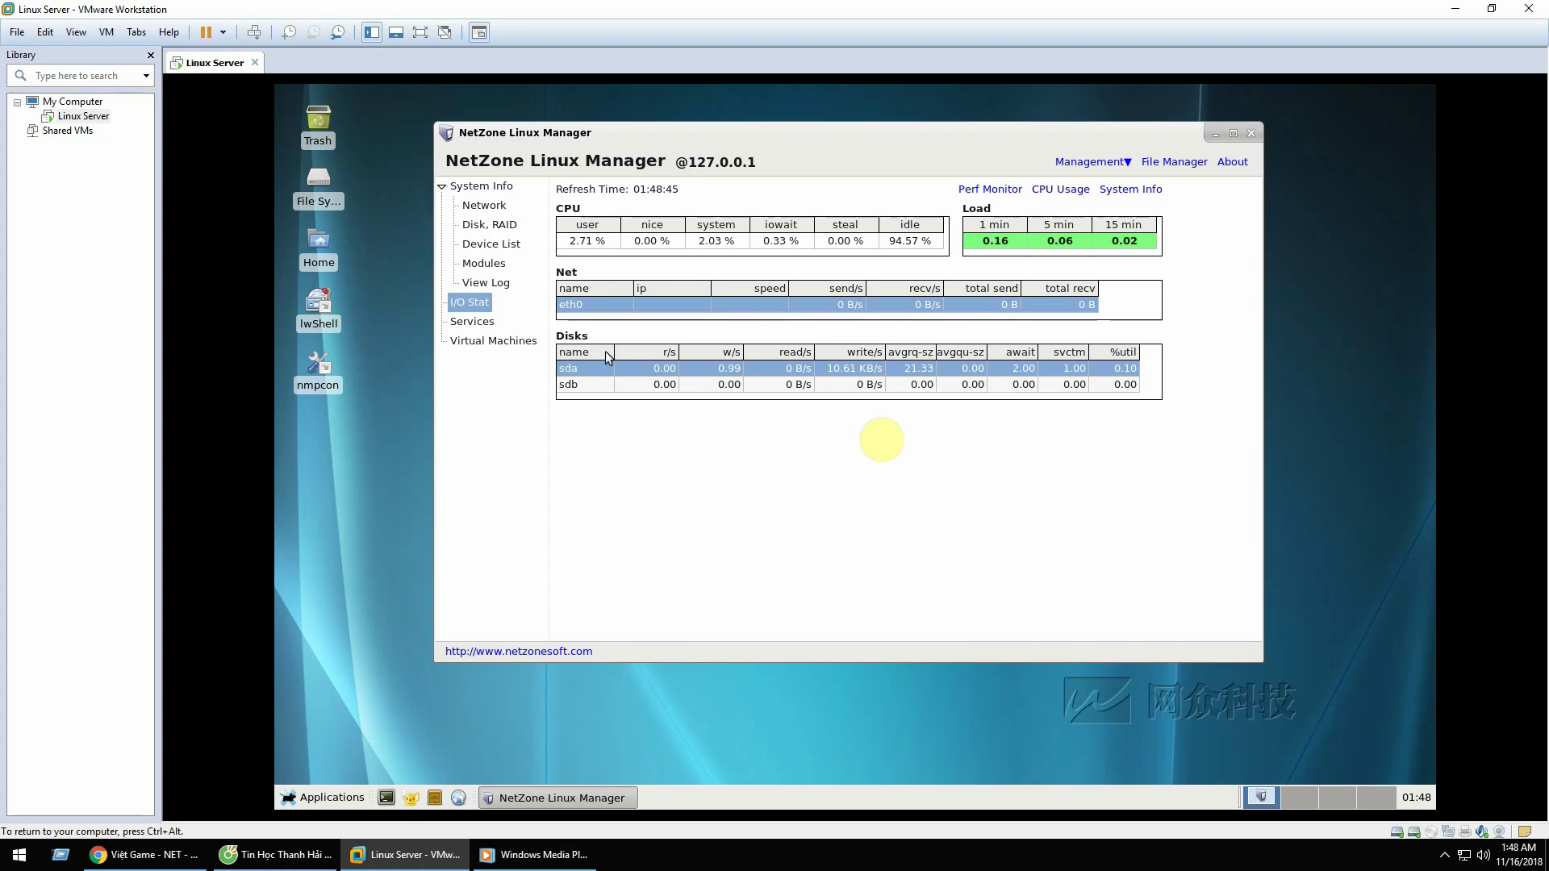
Step: Review the server's services list, select vnc, and view the virtual machines list
click(468, 322)
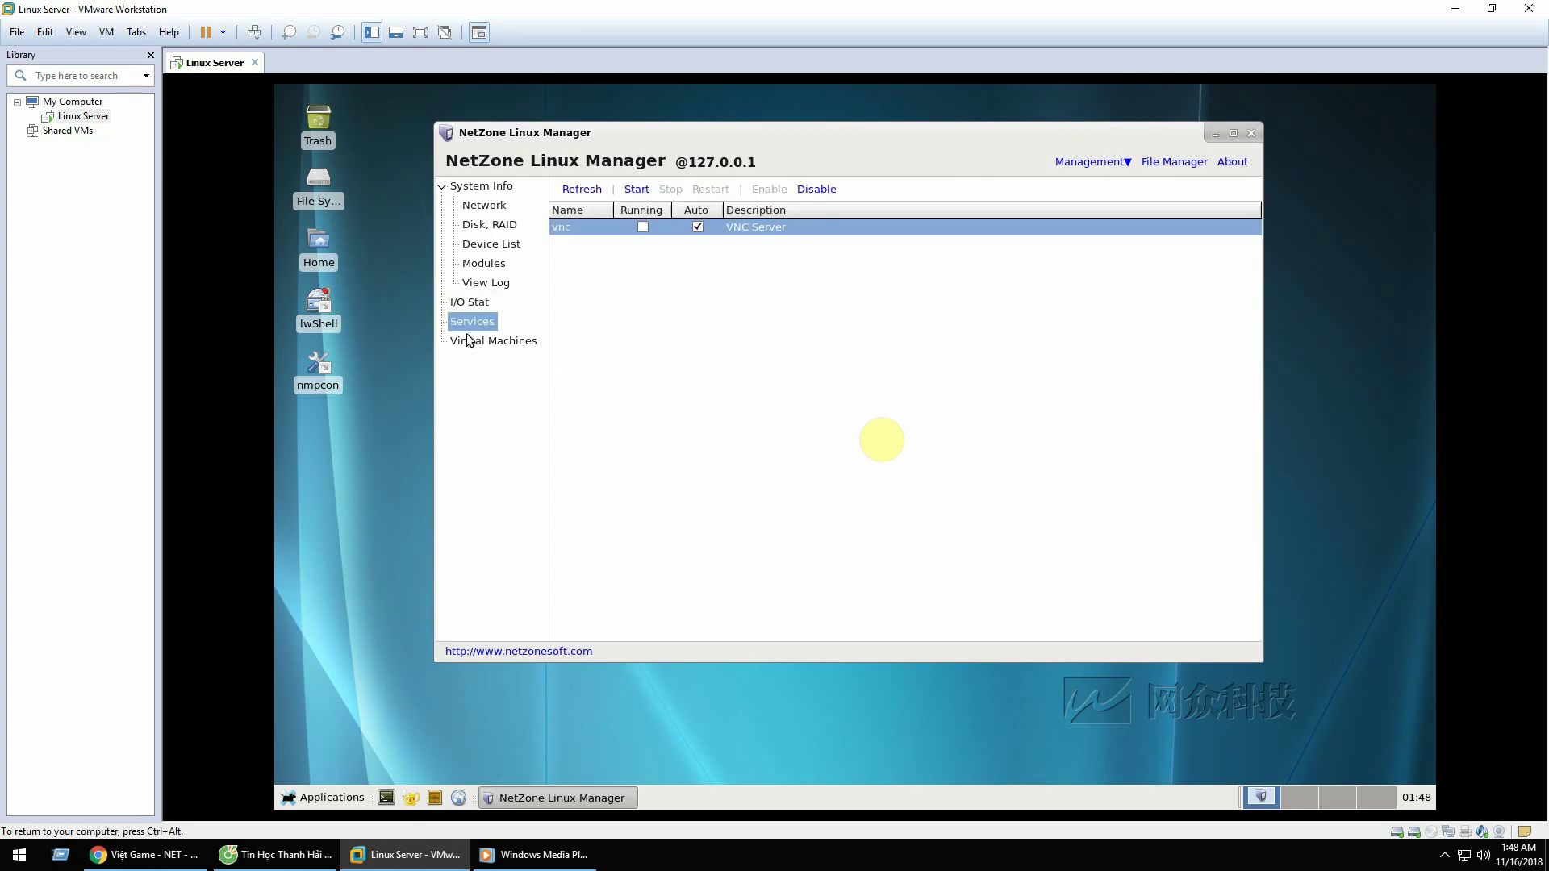
click(846, 233)
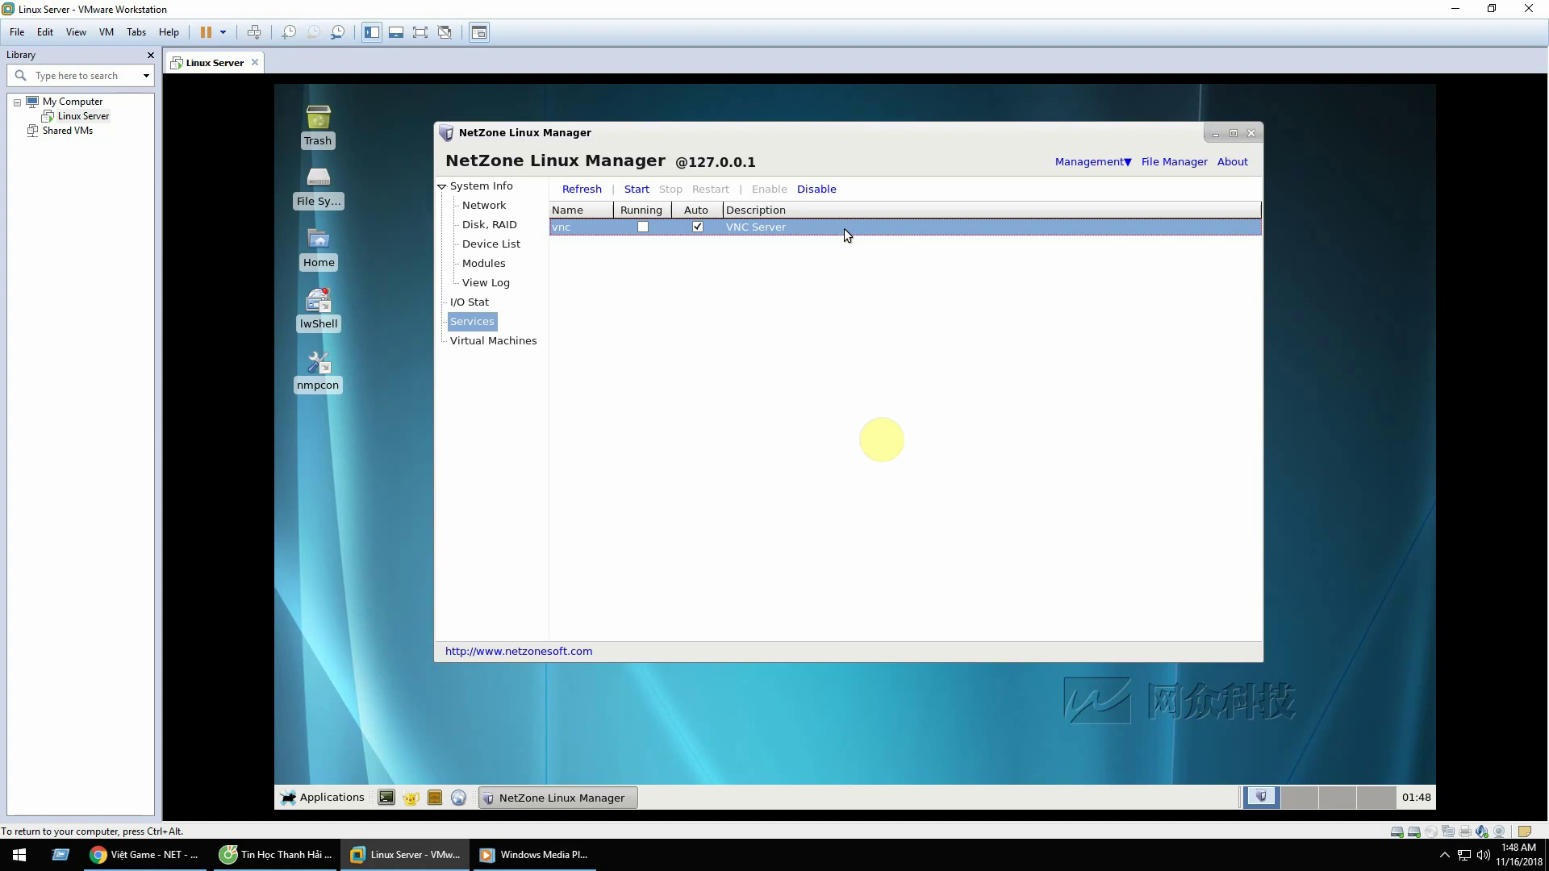
click(486, 344)
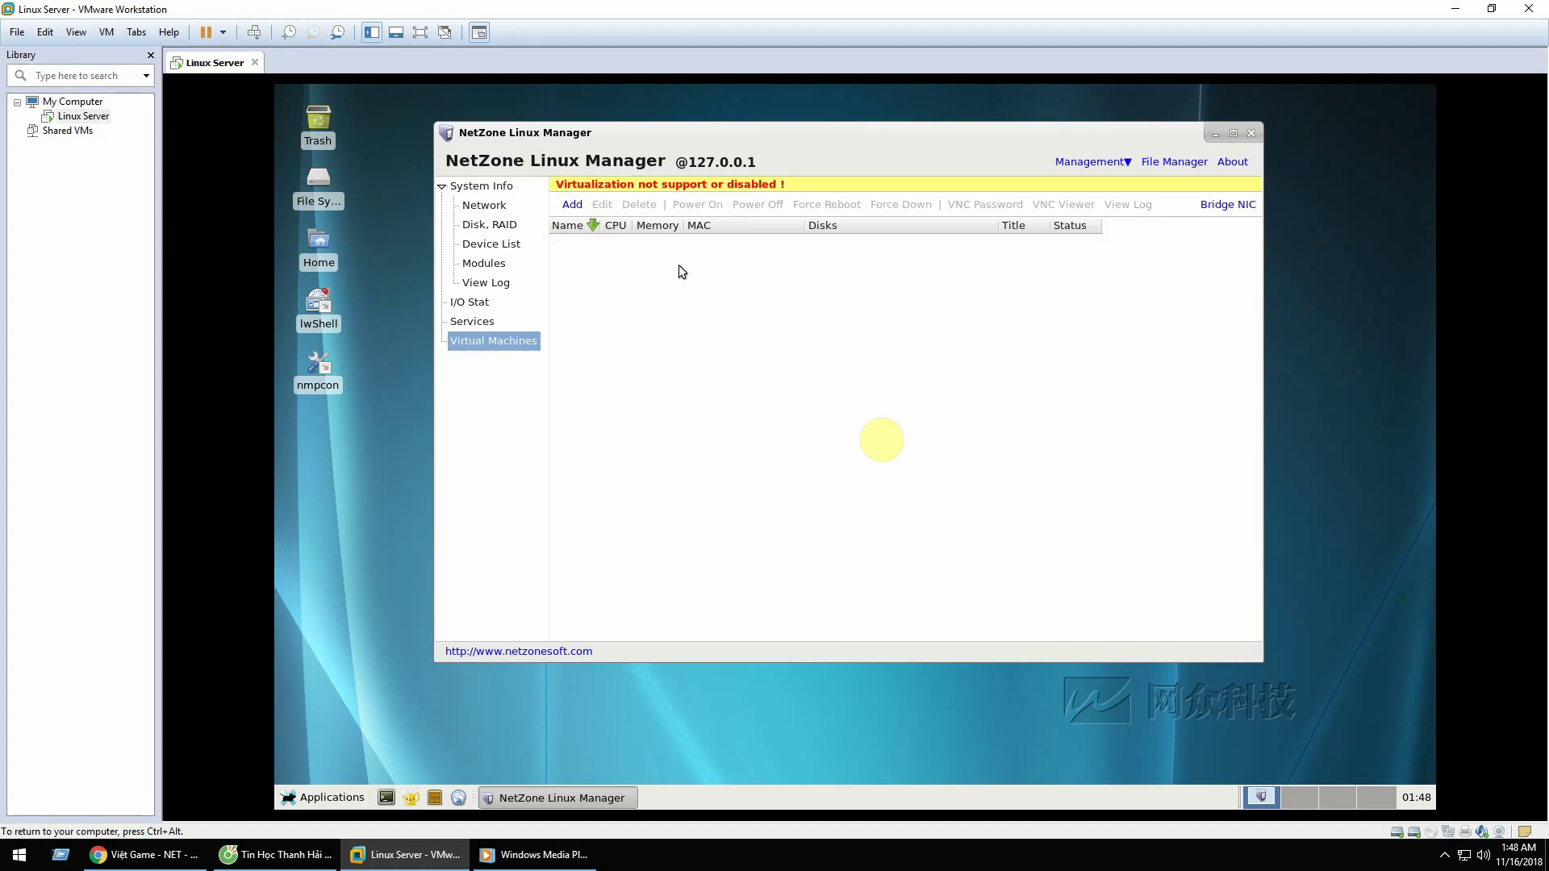
drag(795, 141, 795, 145)
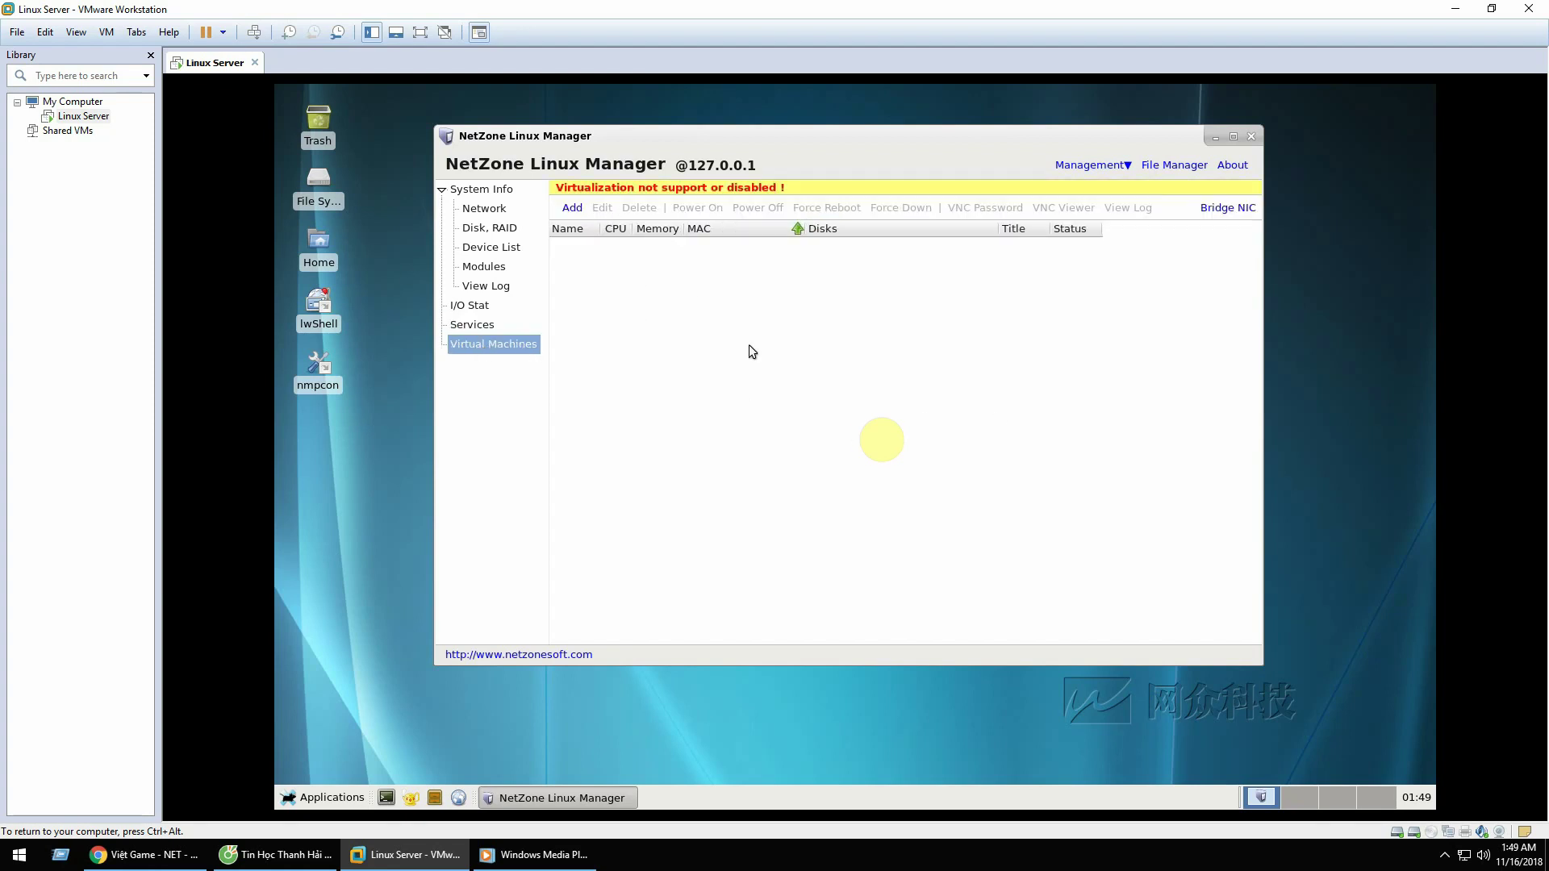
Step: Show the Disk, RAID list with /dev/sda's 8.0 GB ext4 and 12.0 GB xfs partitions and /dev/sdb
click(471, 326)
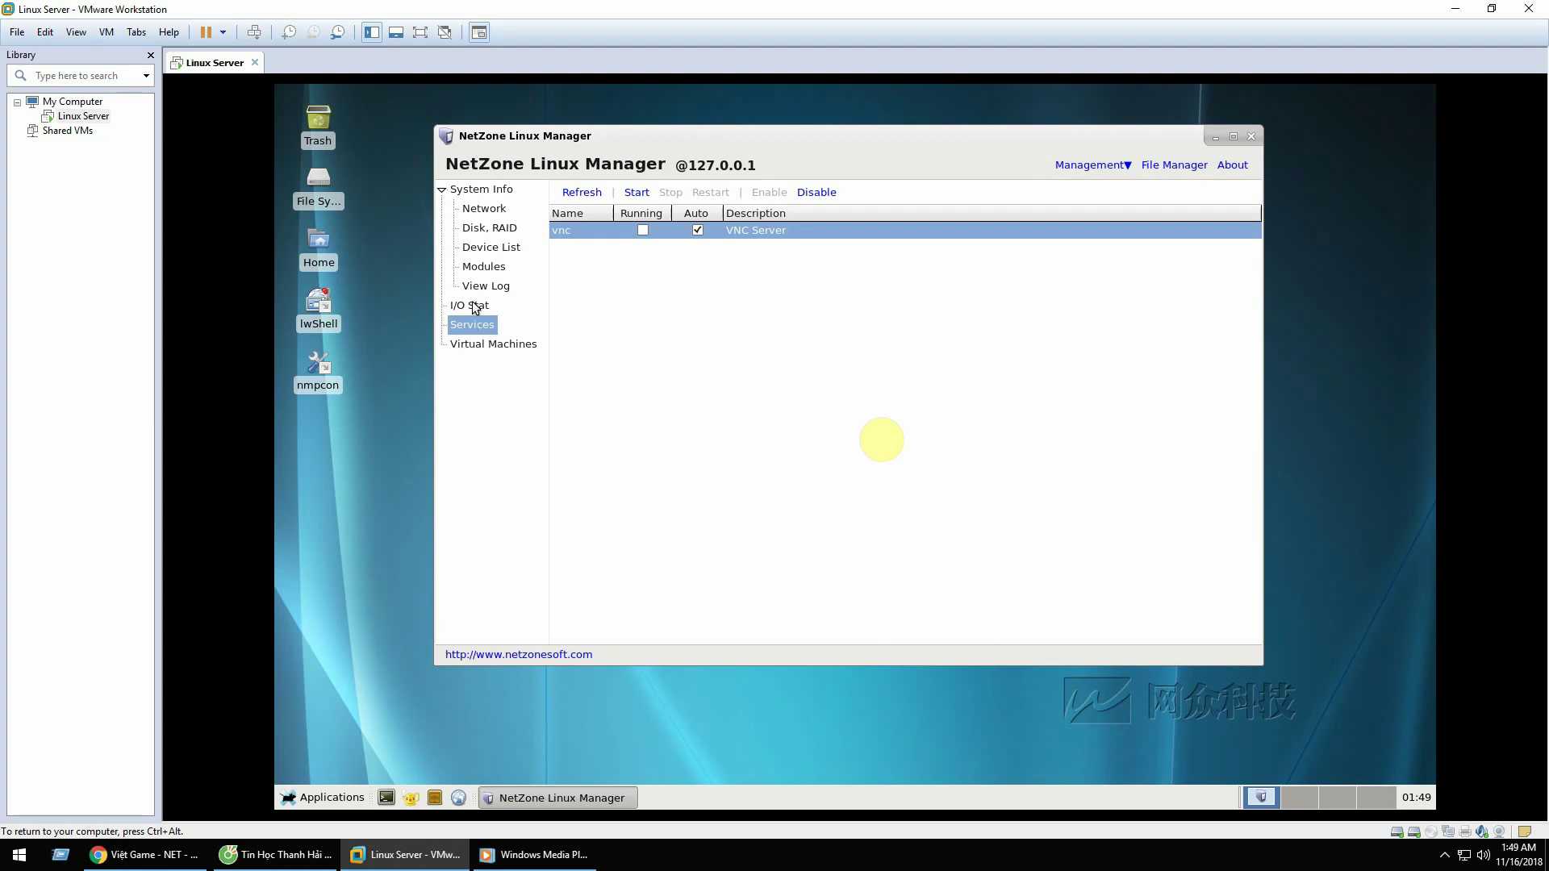
click(478, 306)
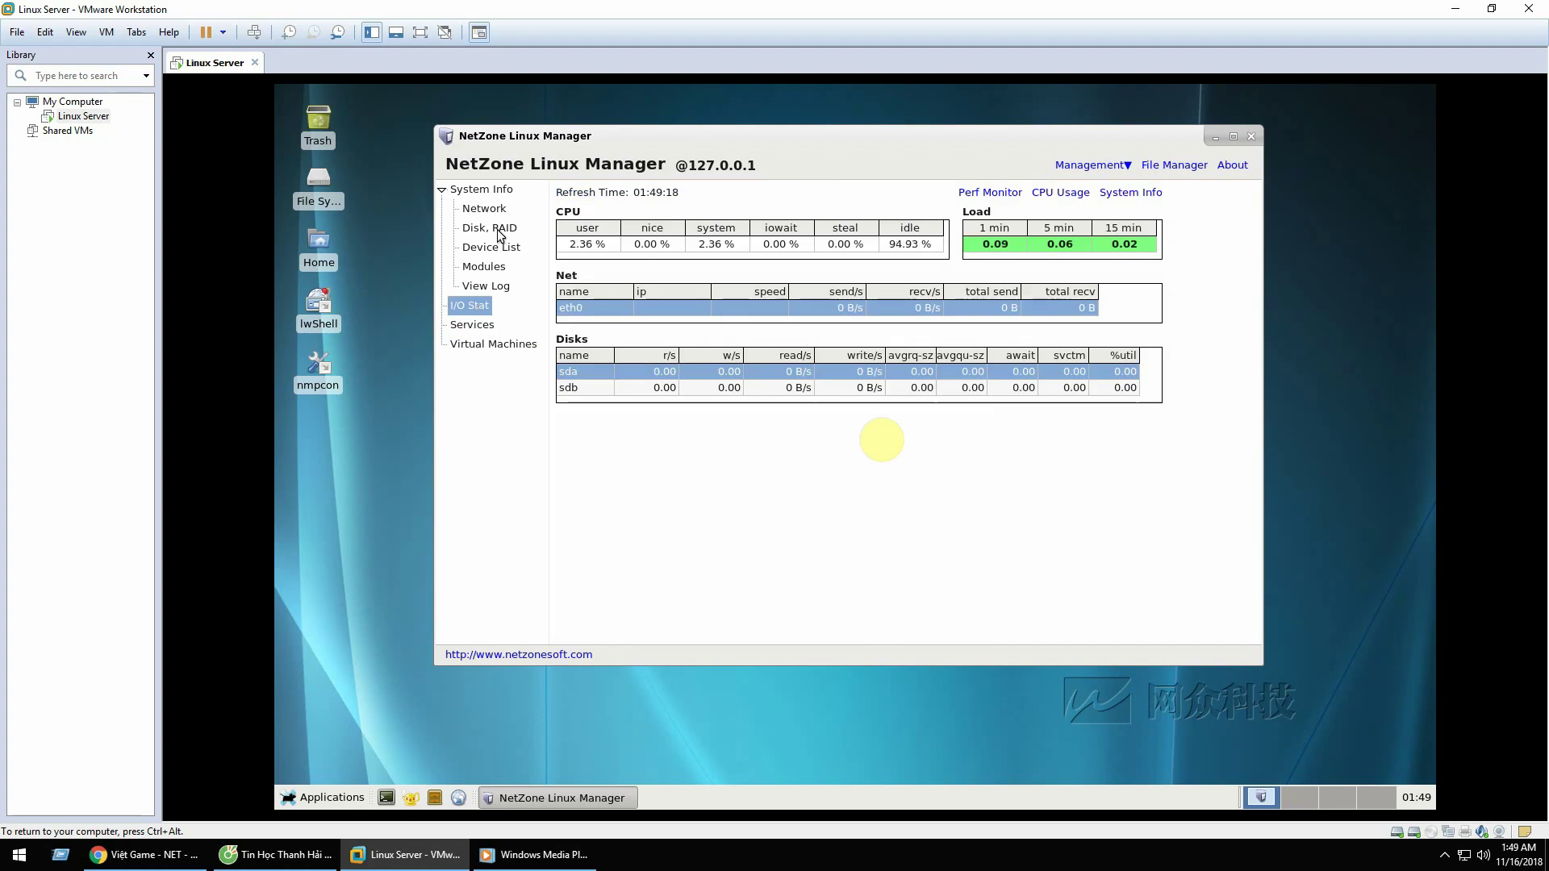
click(488, 228)
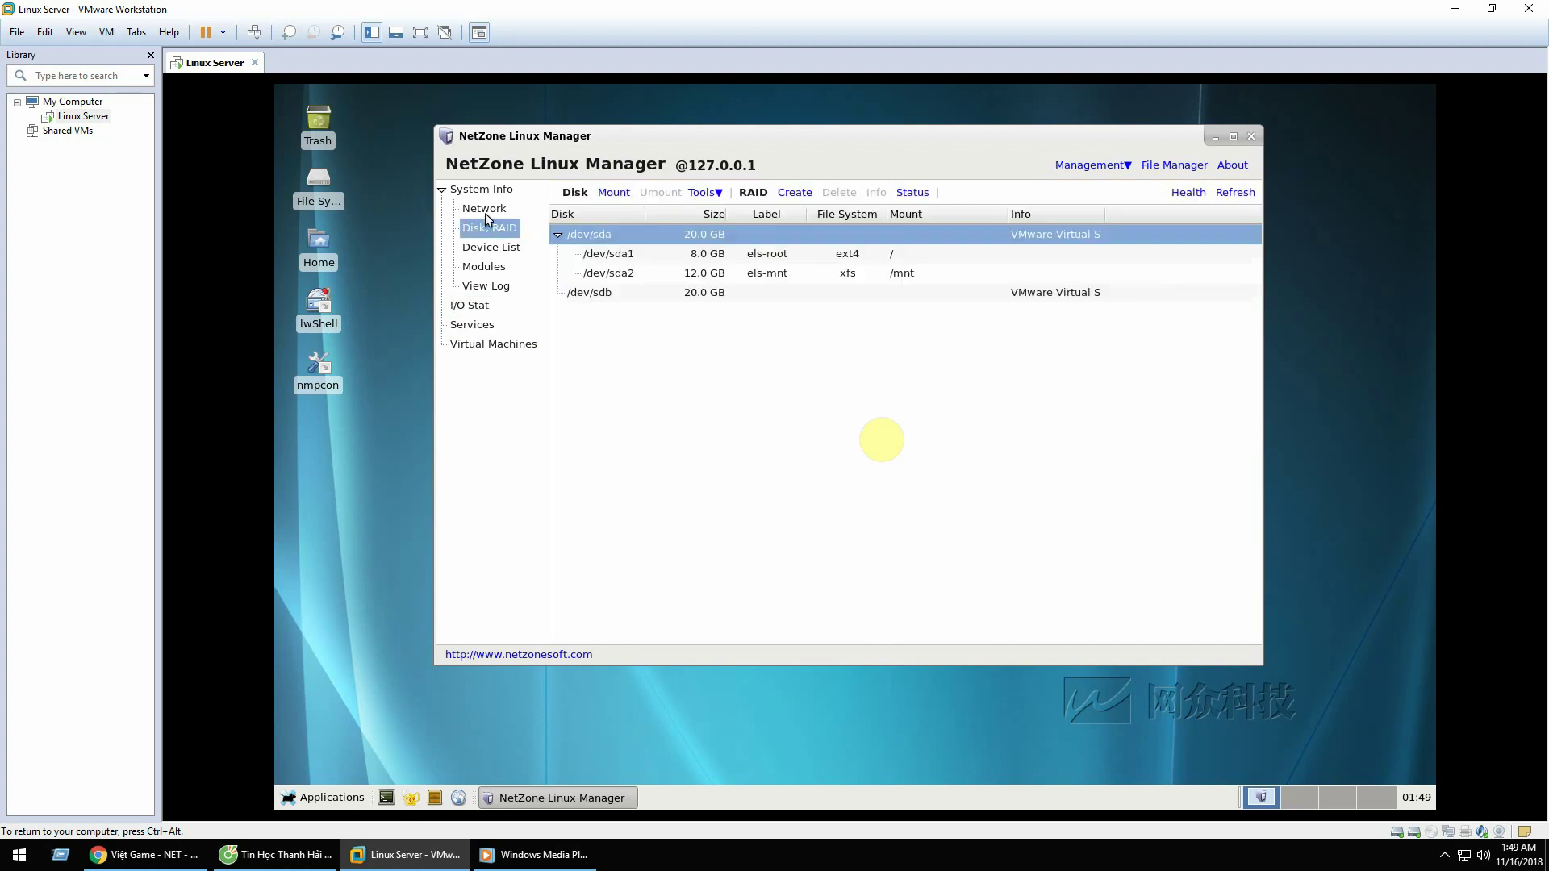
Step: Inspect the /dev/sda disk, its sda1 root partition and its sda2 /mnt partition
click(645, 272)
click(646, 255)
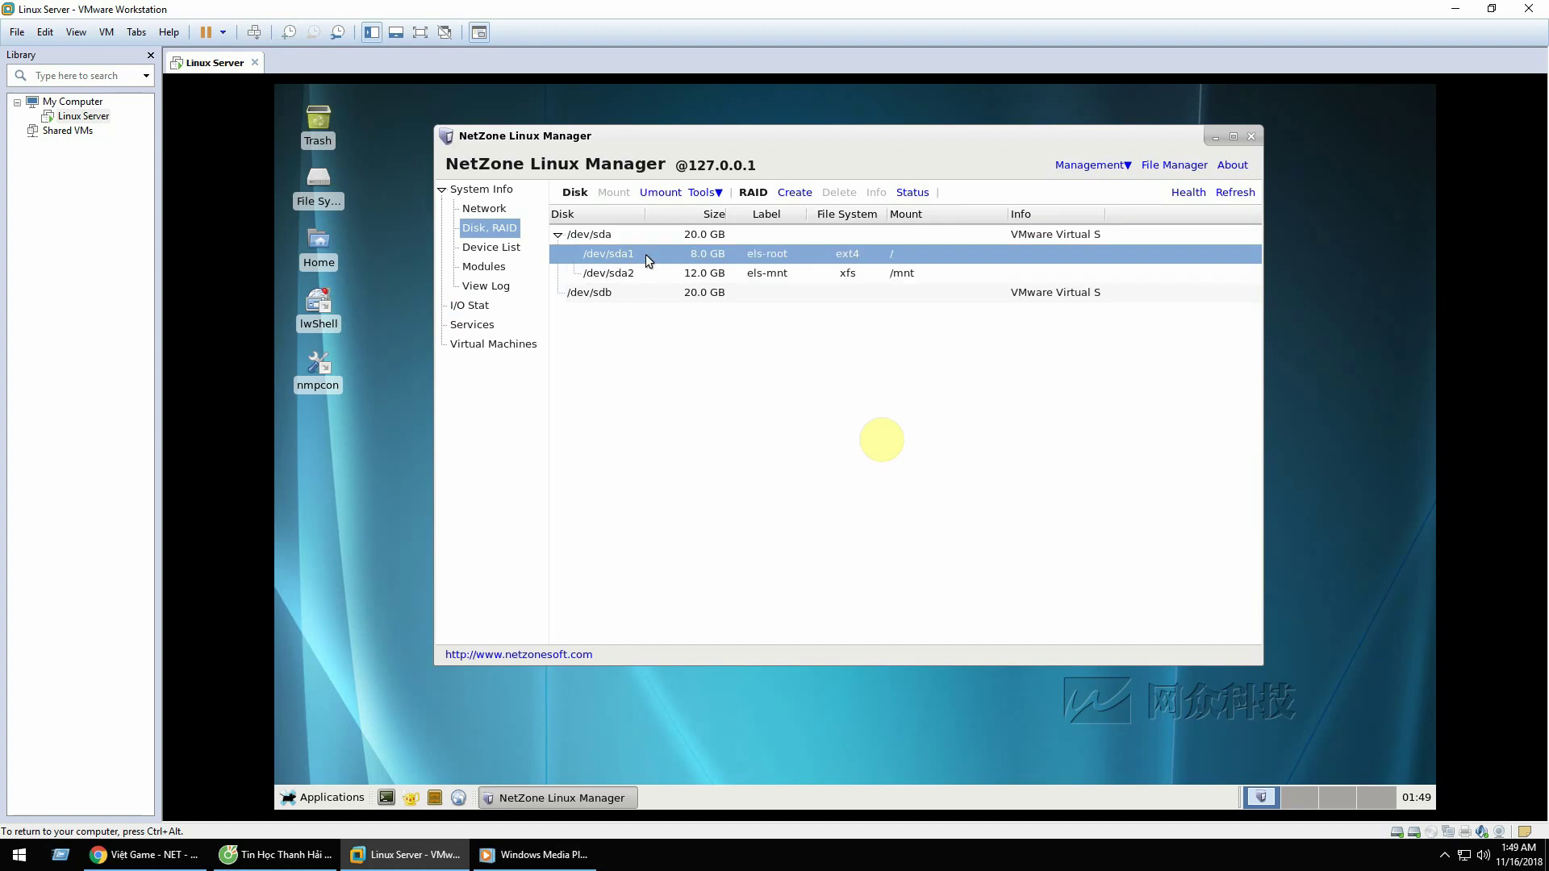
click(636, 238)
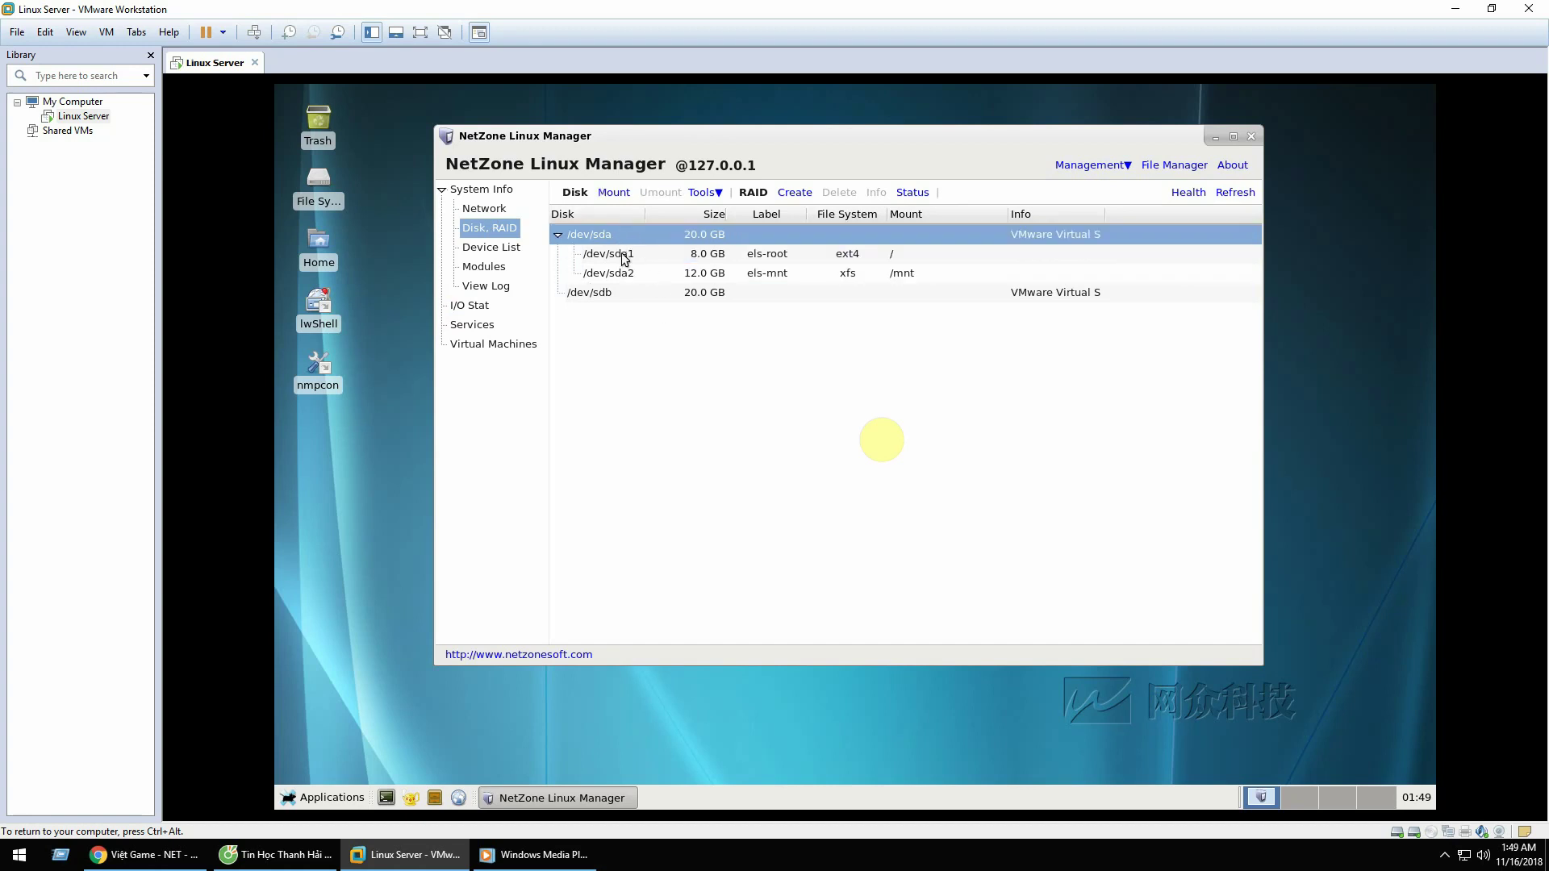
click(624, 257)
click(606, 235)
click(631, 257)
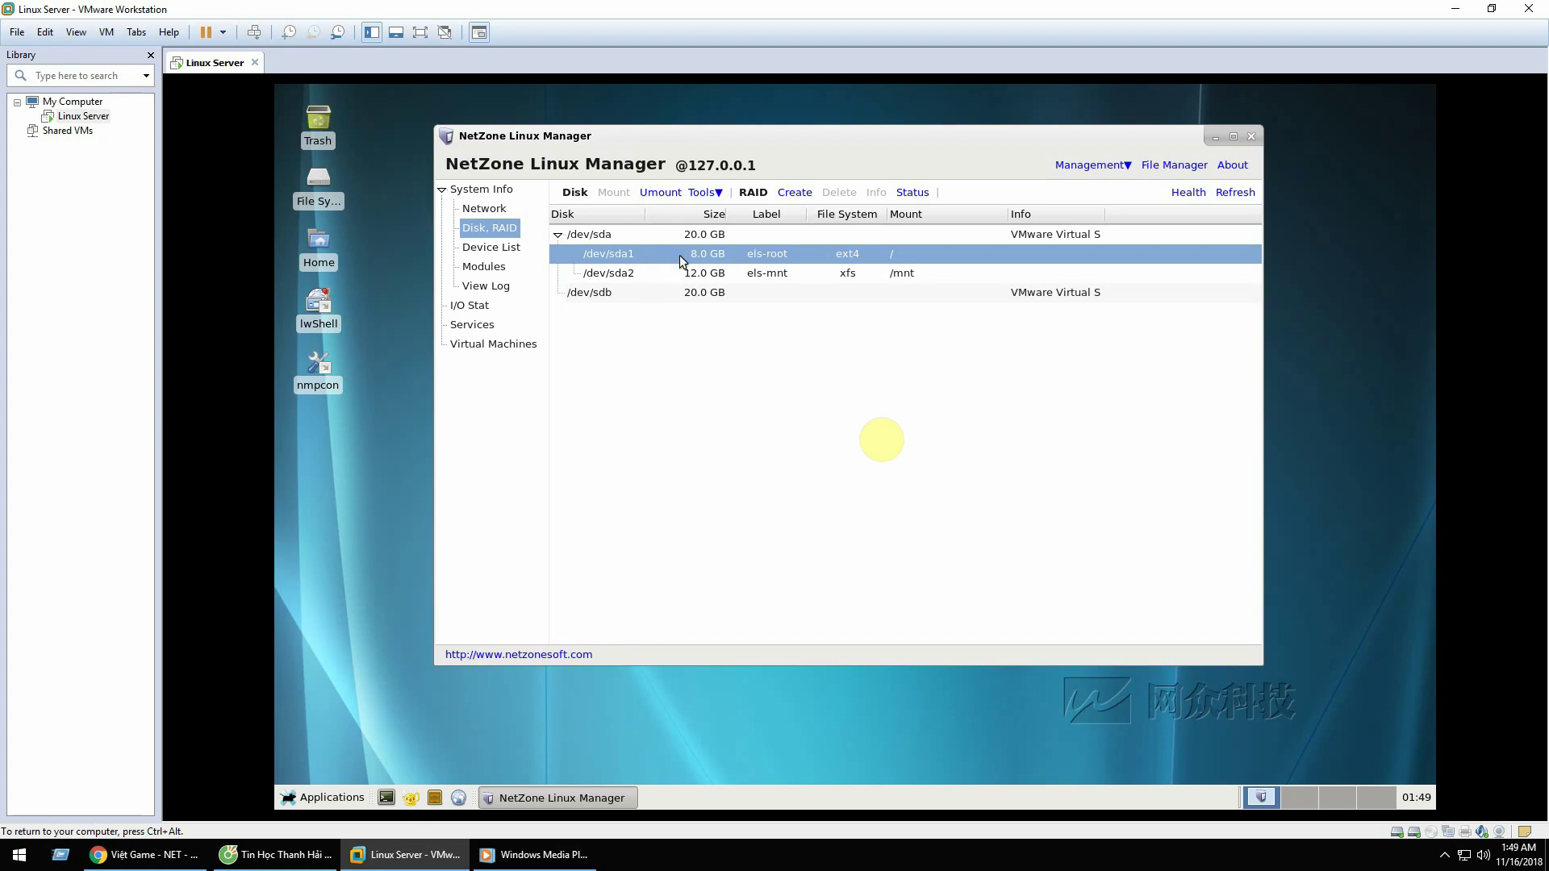
click(640, 272)
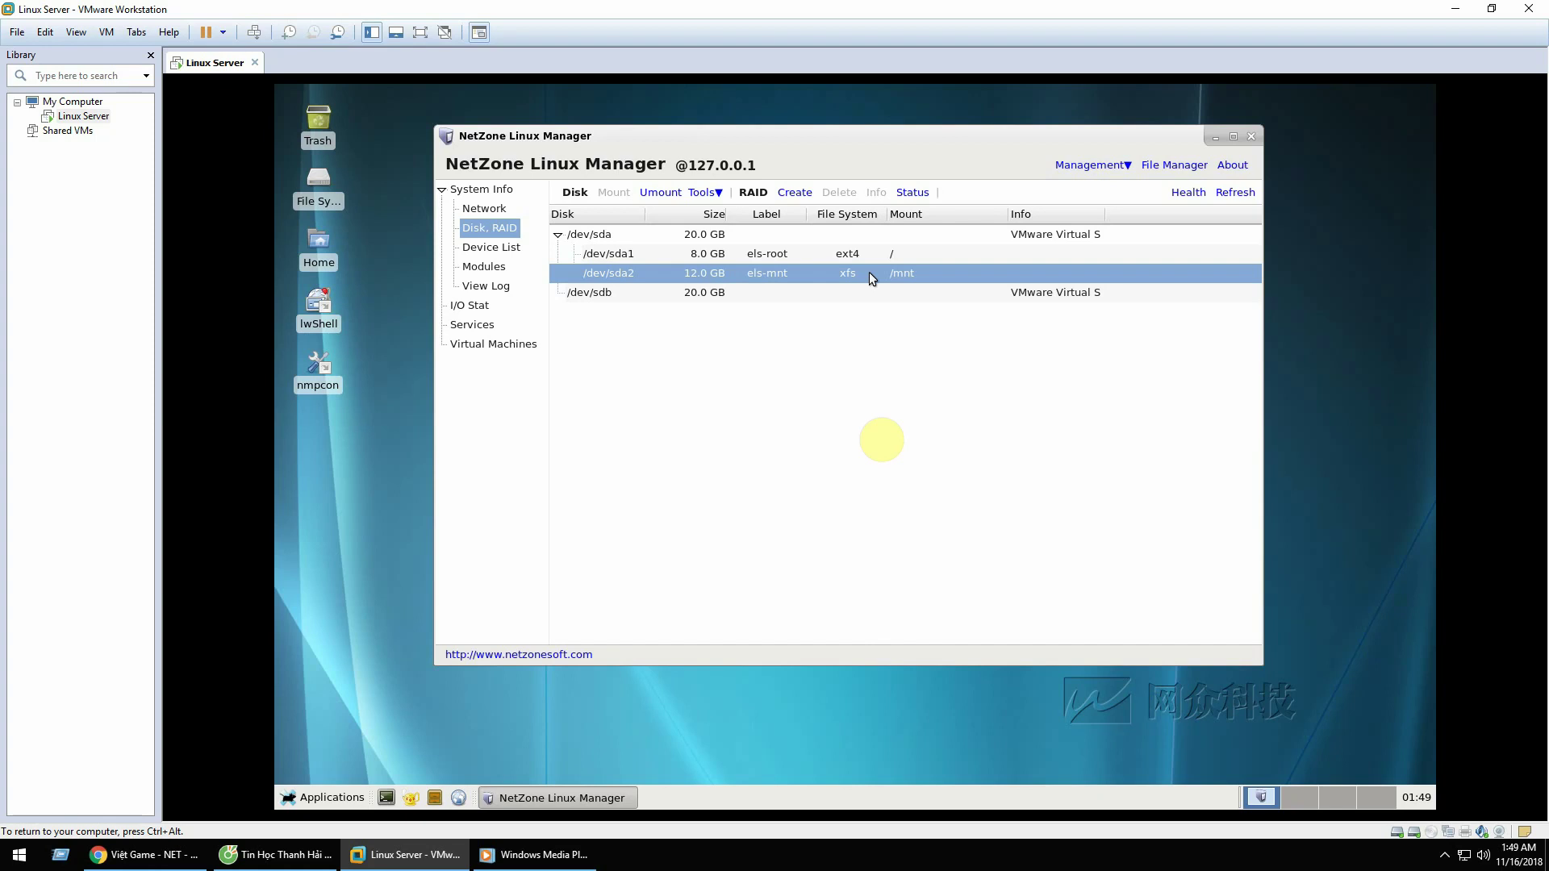
drag(811, 137, 800, 126)
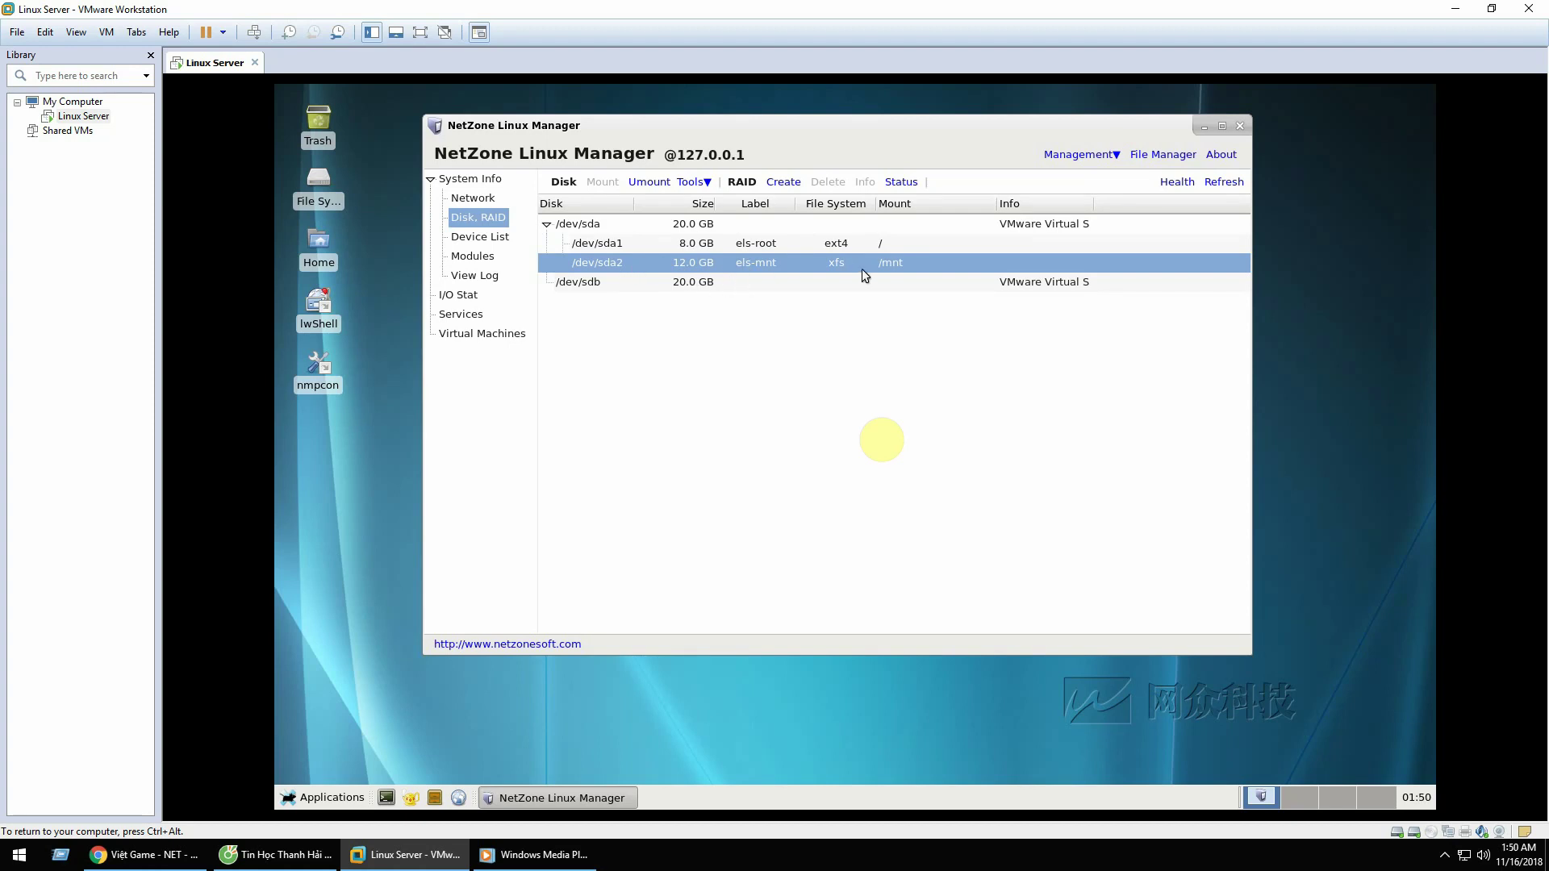
Step: Compare sda1 and sda2 again, then return to the System Info overview showing 998 MB RAM
click(595, 245)
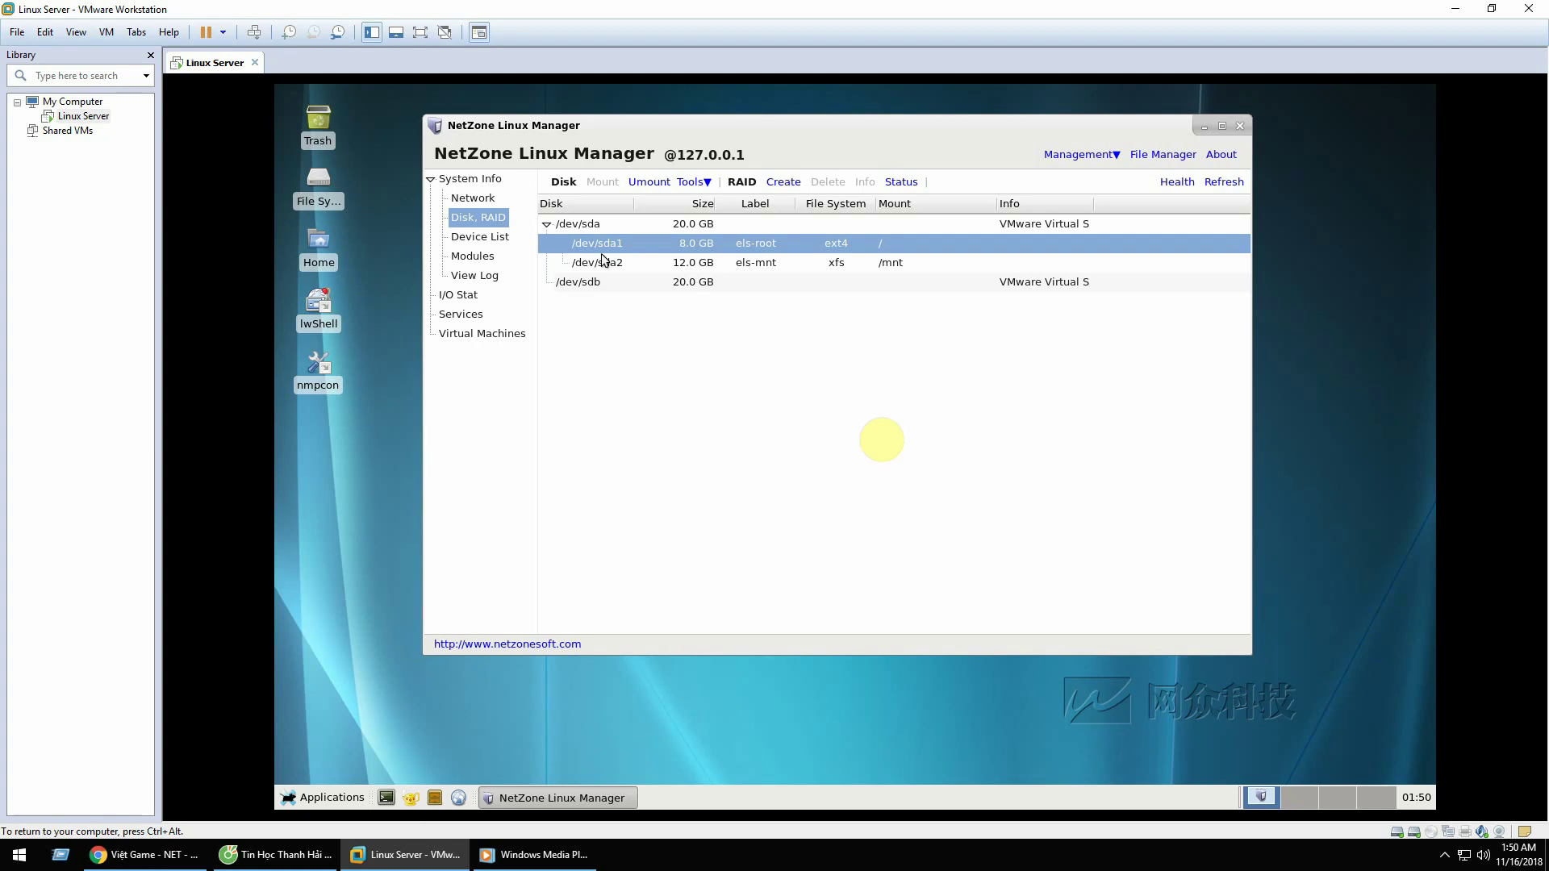
click(608, 259)
click(608, 248)
click(607, 255)
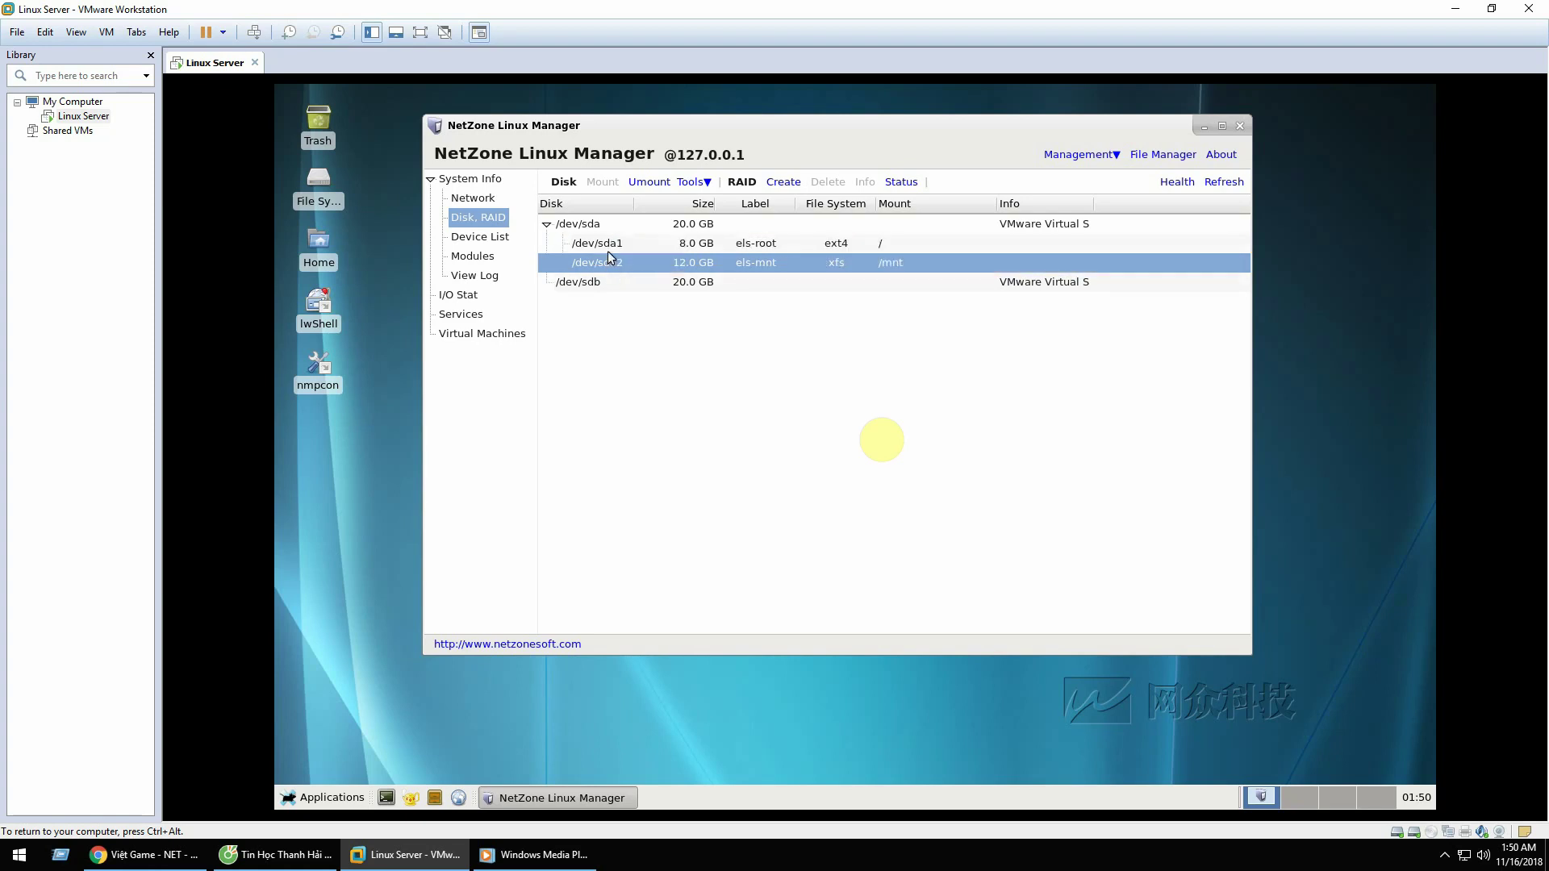
click(608, 249)
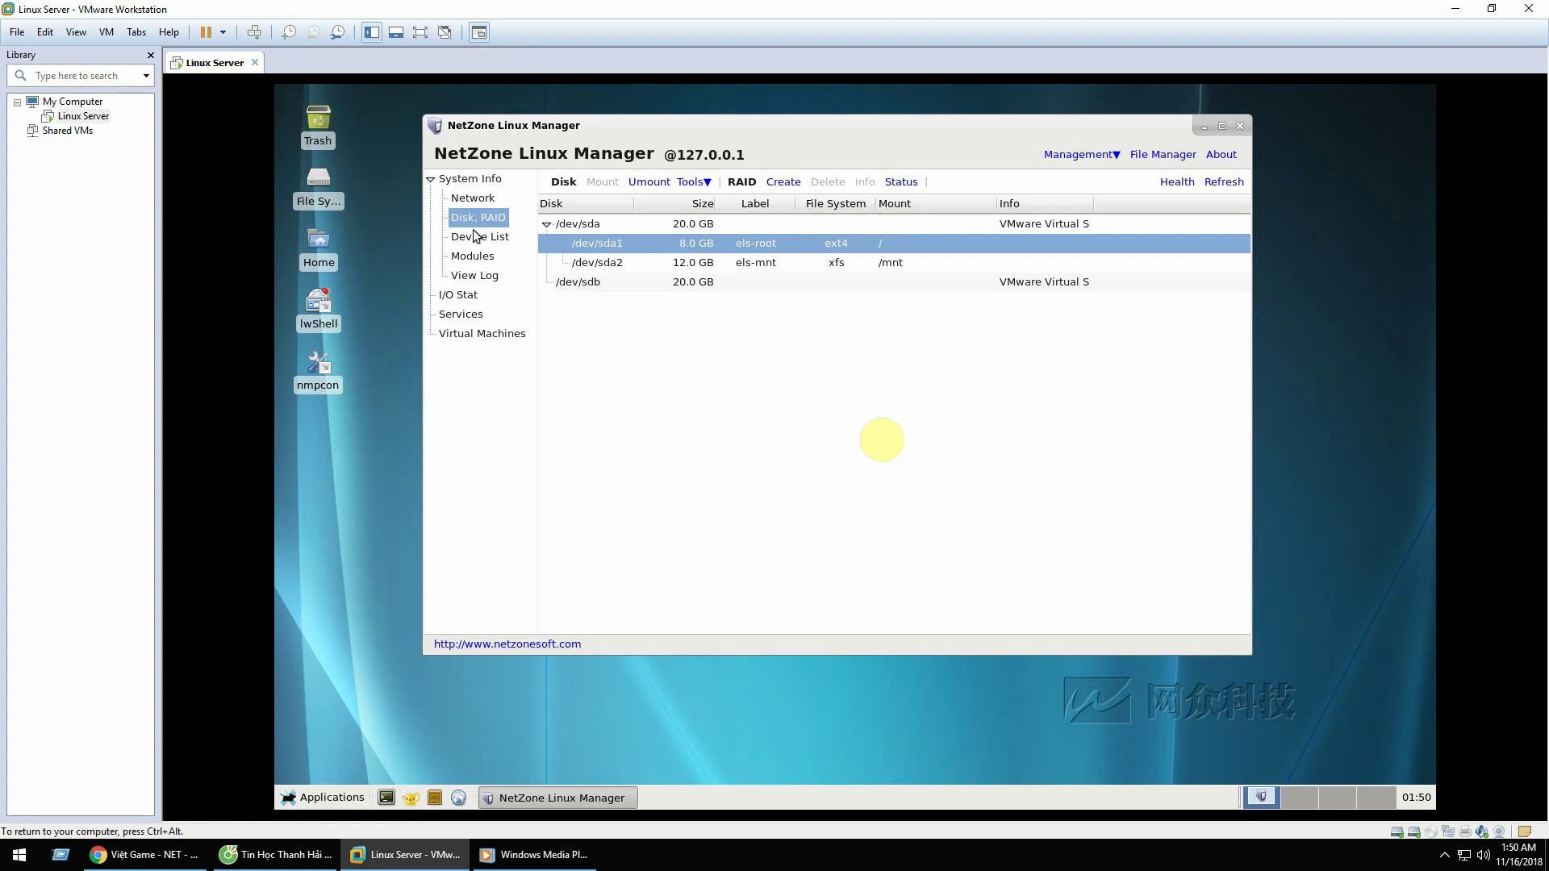
click(460, 184)
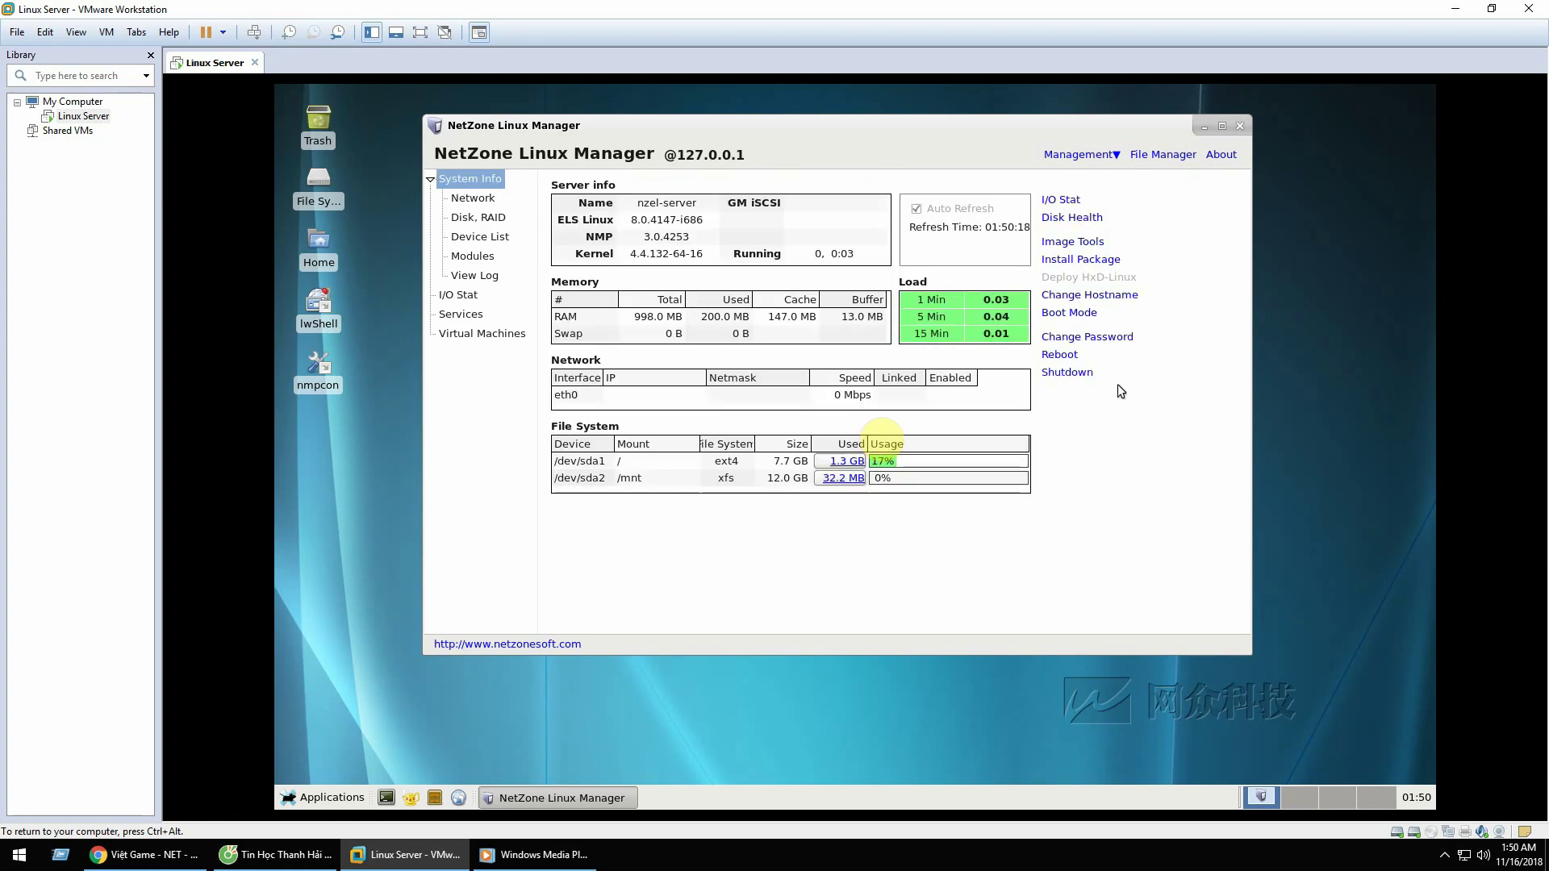
Step: Enter and confirm a new NMP and VNC password in the Change Password form
click(1089, 339)
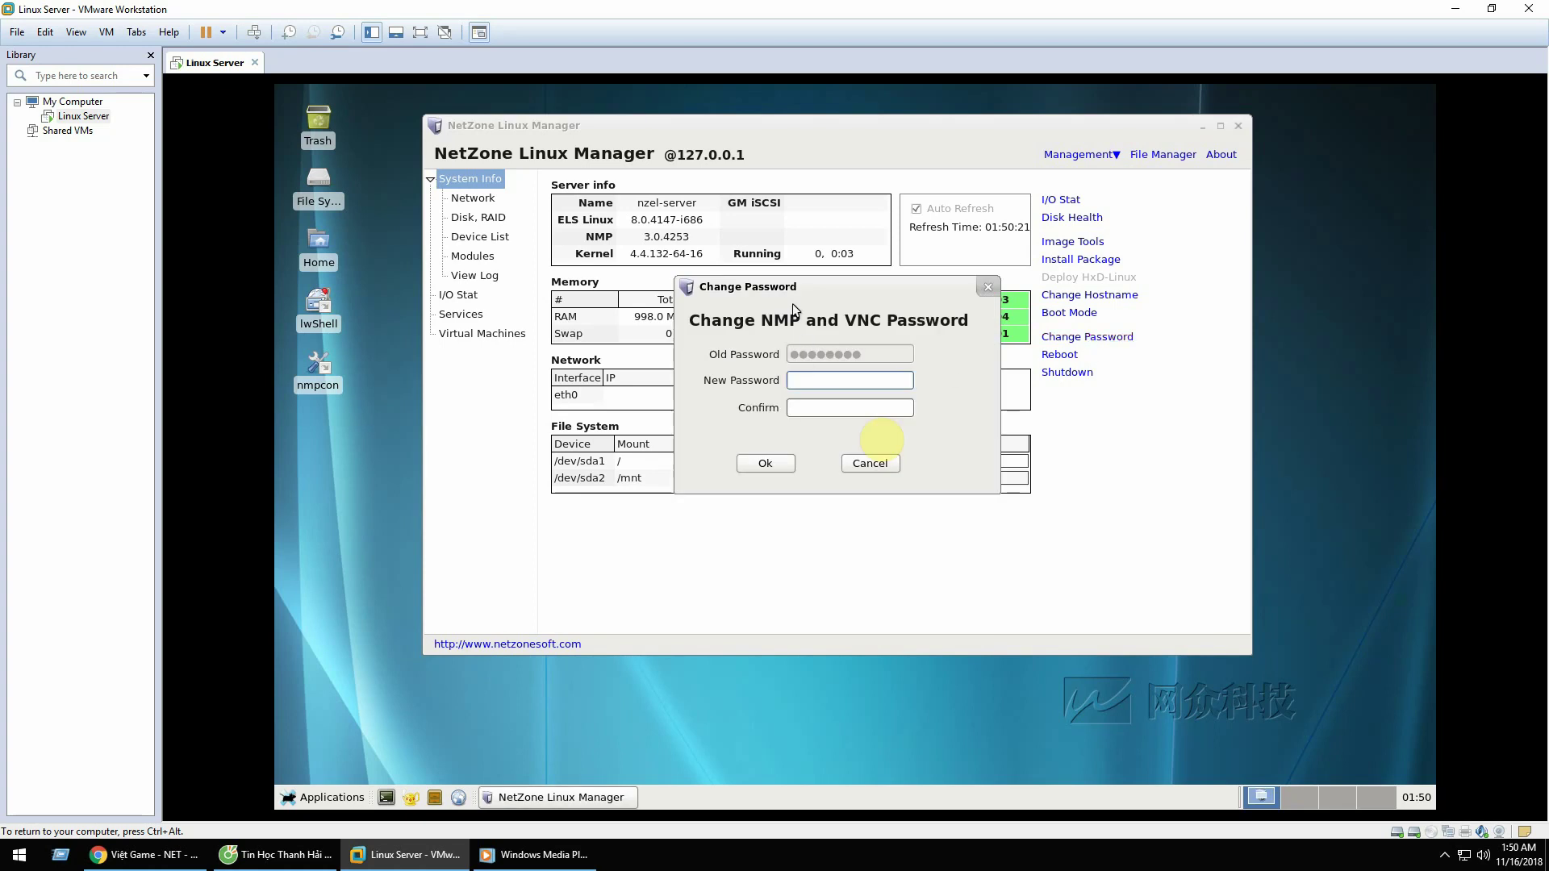
drag(792, 288, 691, 204)
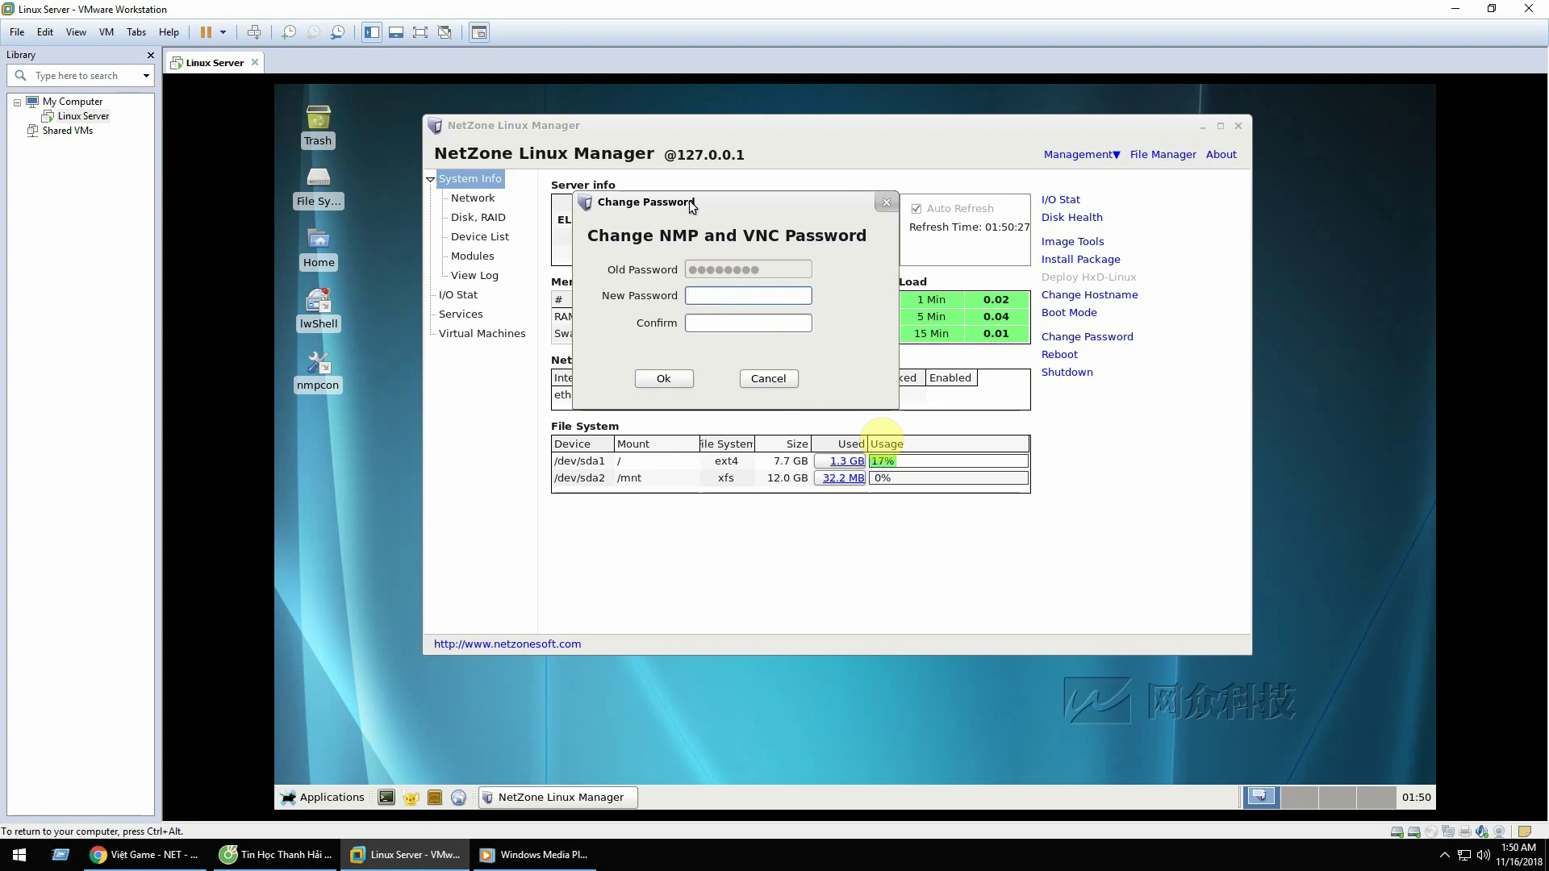
drag(689, 200, 870, 211)
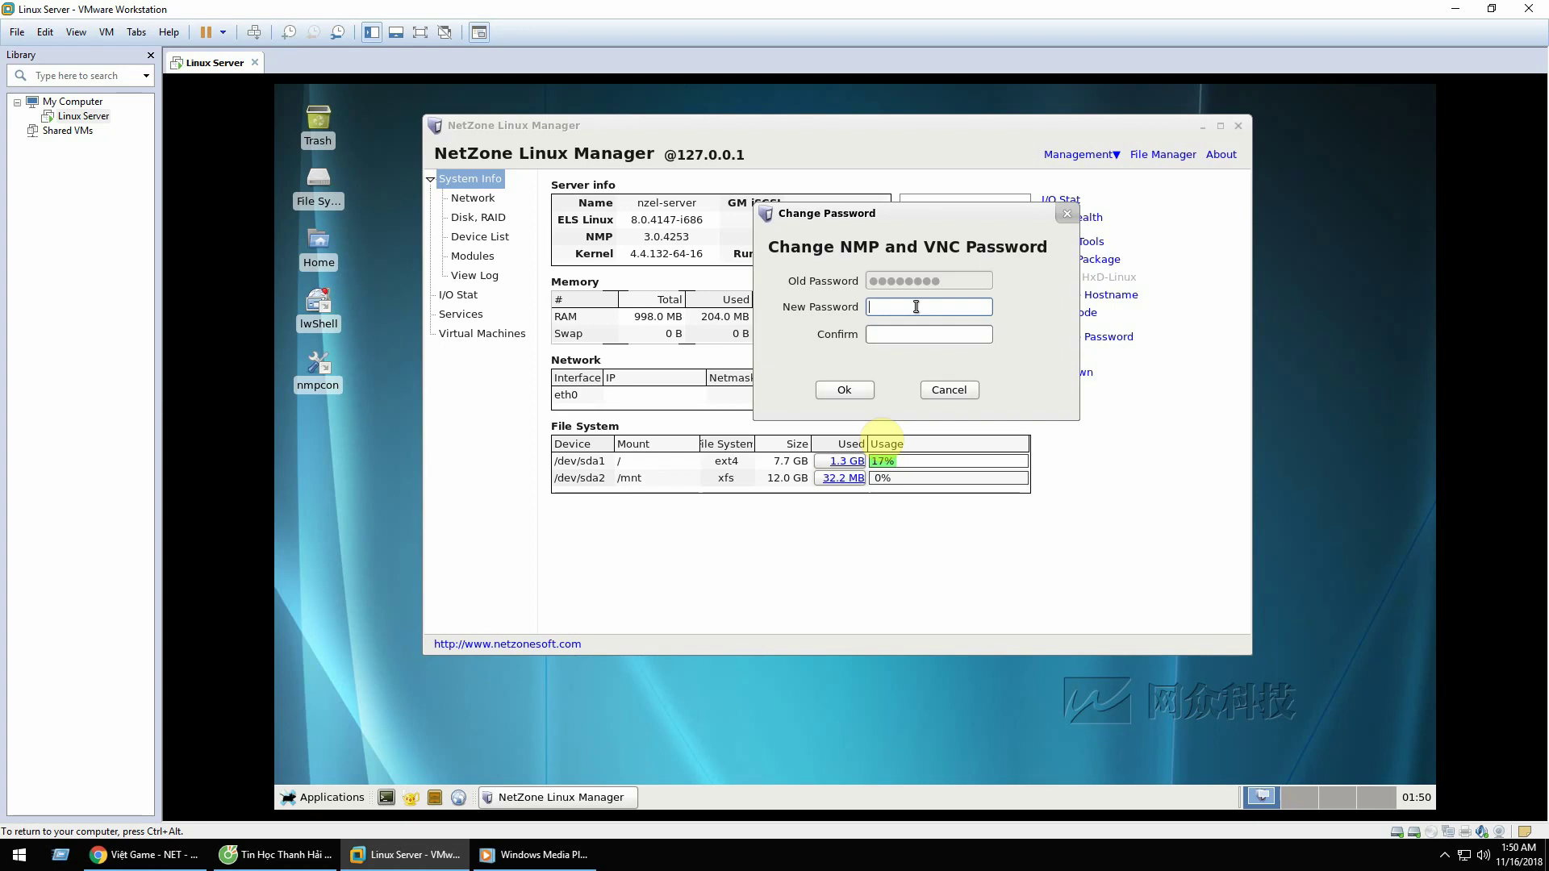
text(1)
click(923, 340)
click(845, 390)
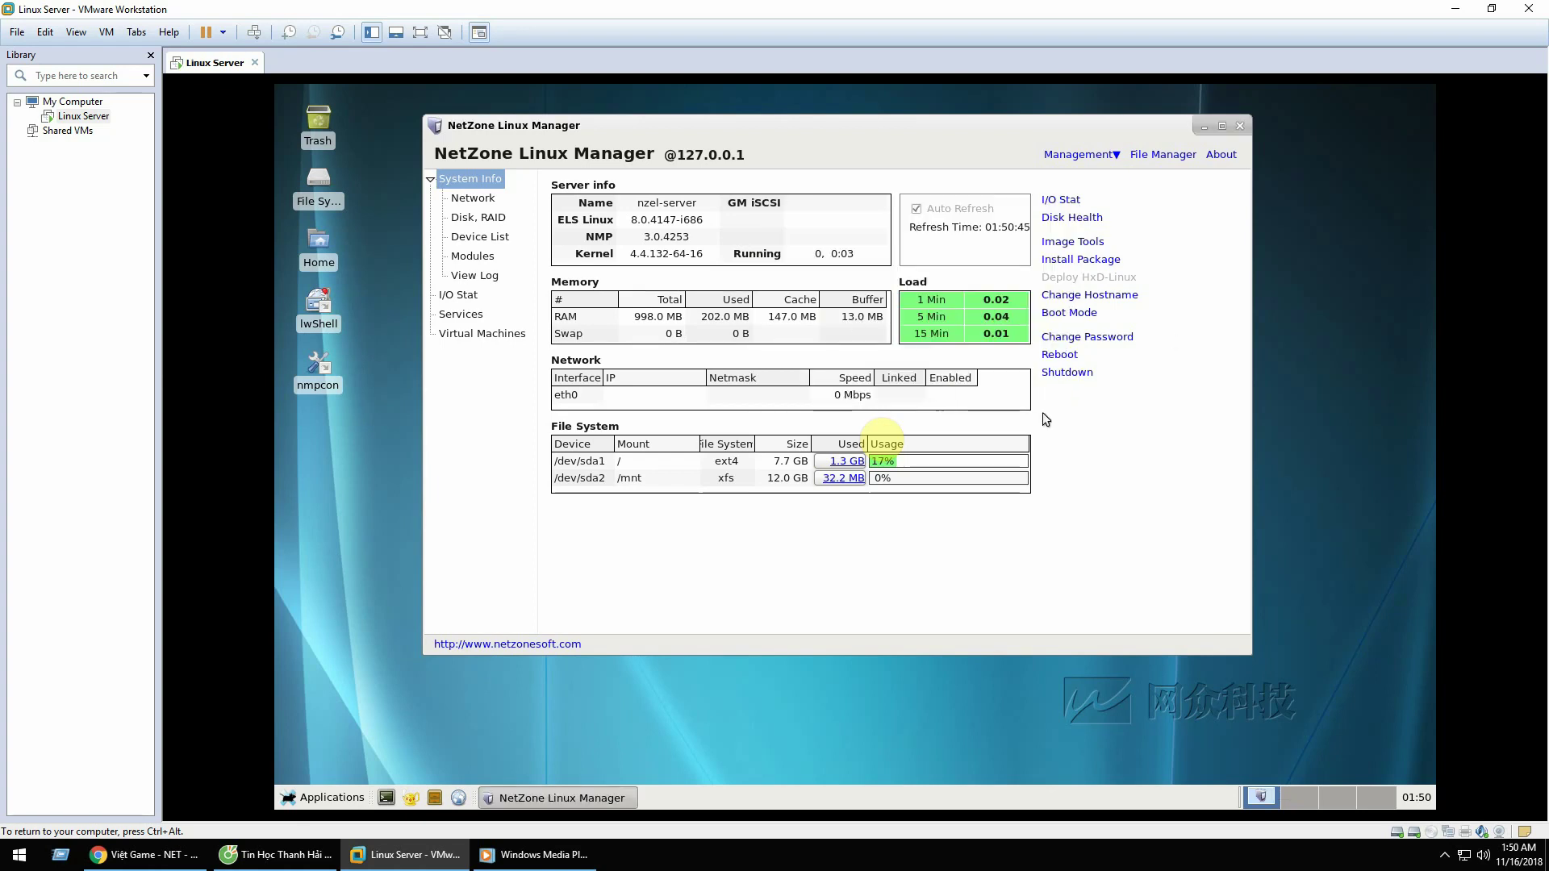
click(386, 797)
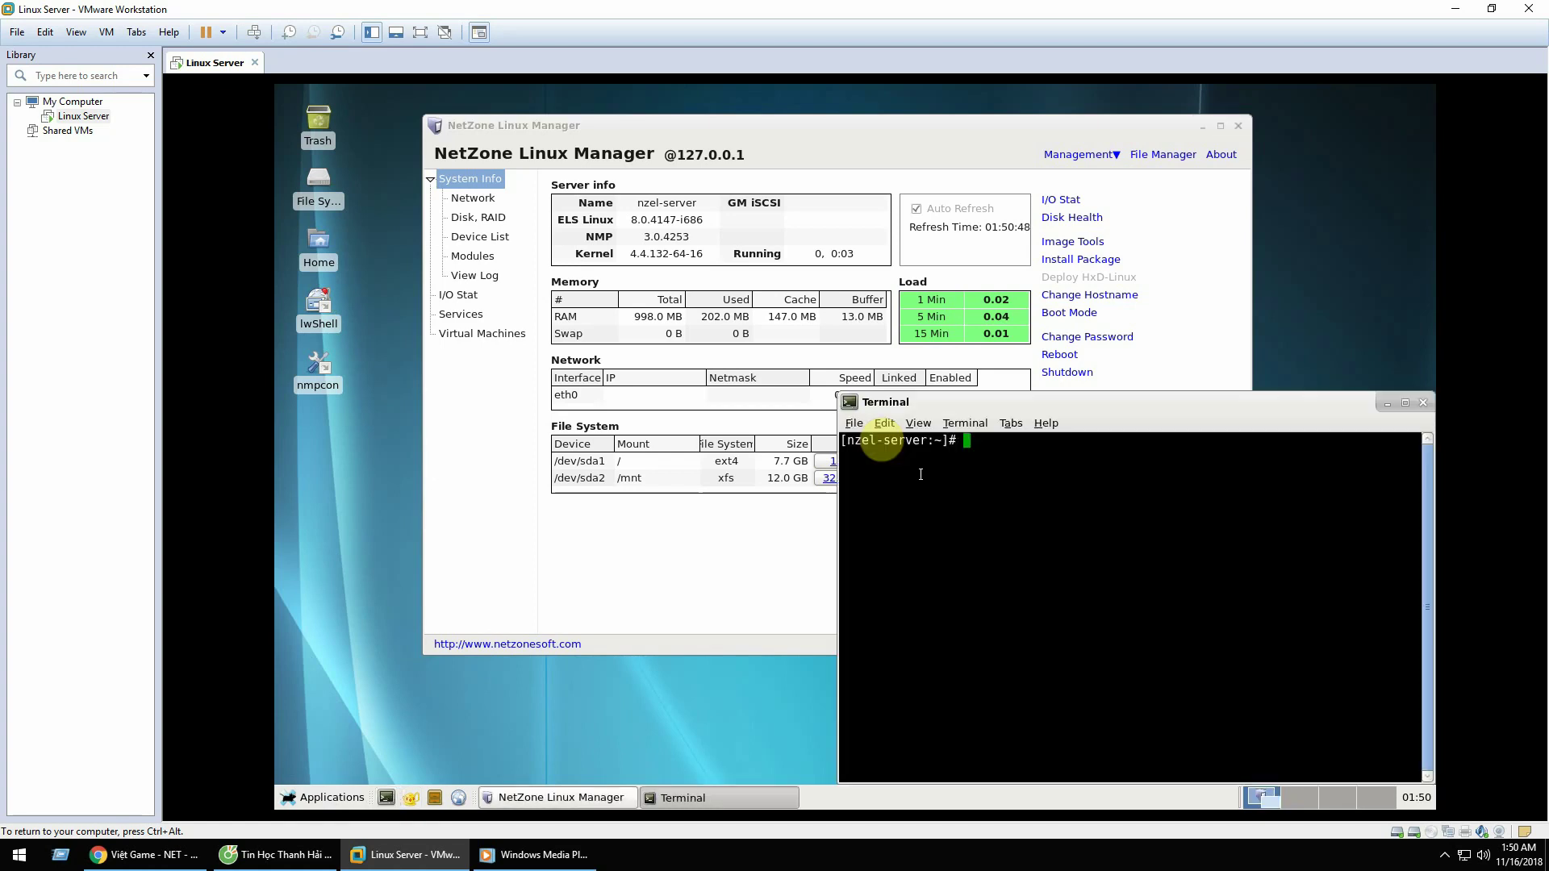
drag(846, 441, 925, 439)
drag(1063, 400, 837, 246)
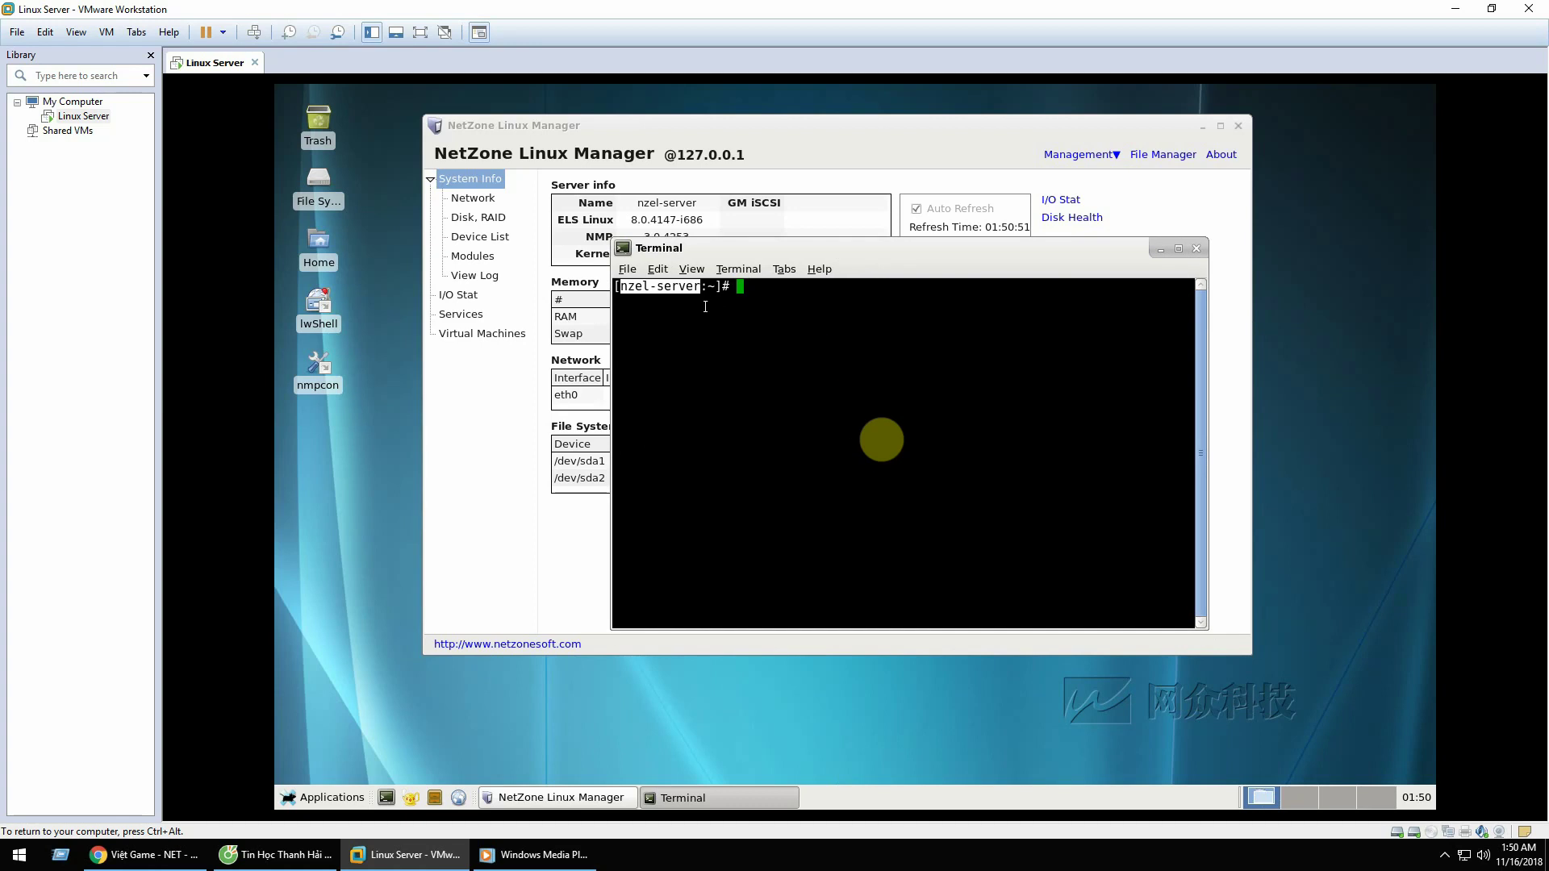
click(1198, 251)
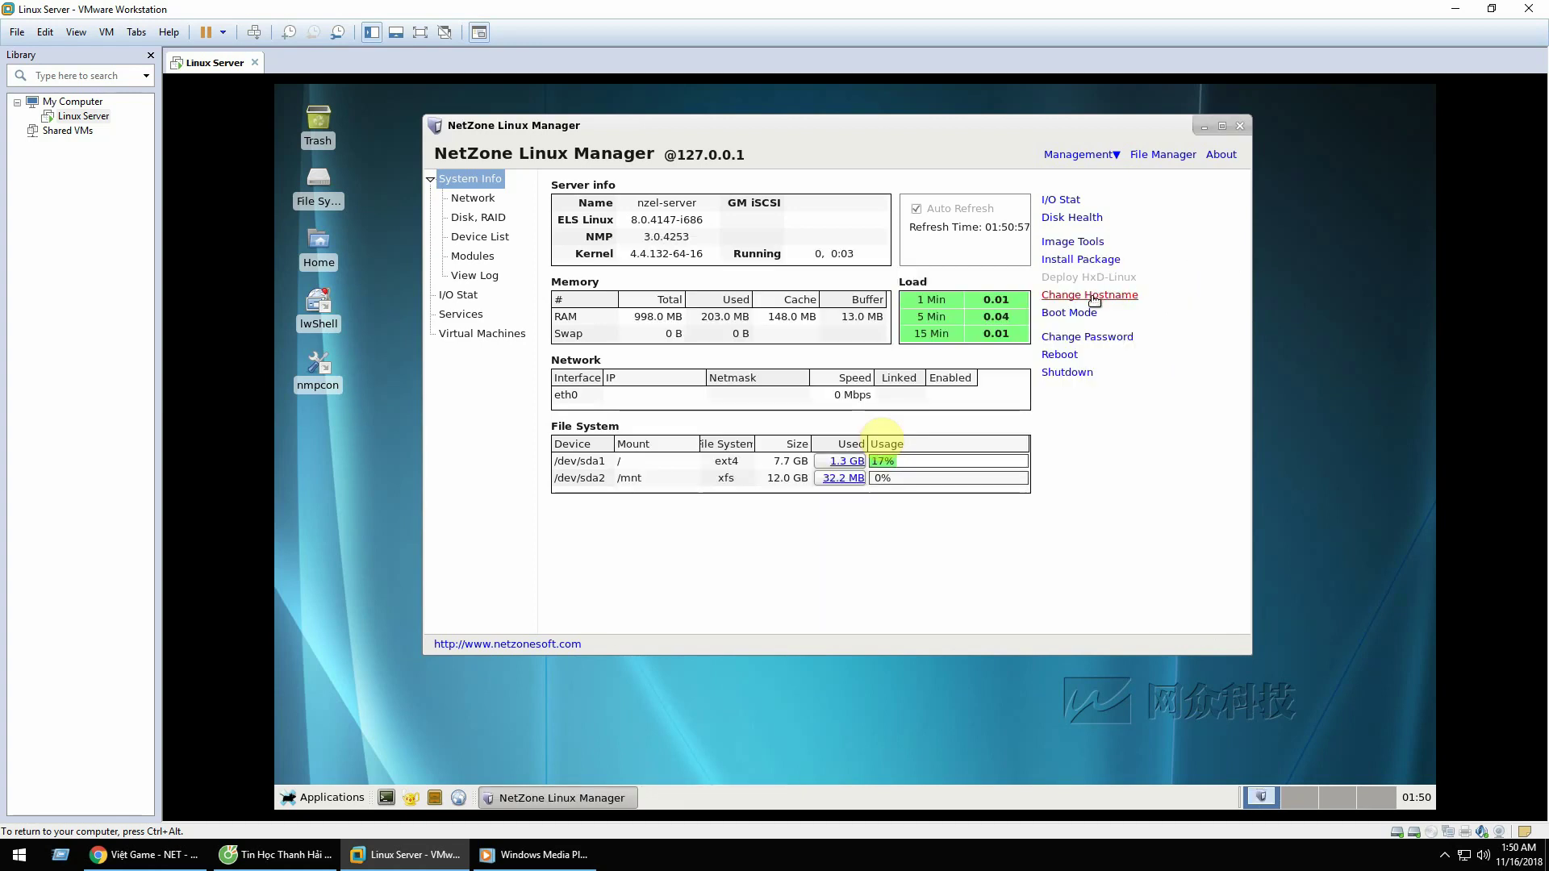
Step: Check the hostname is still nzel-server, cancel unchanged, and close NetZone Linux Manager
click(1090, 295)
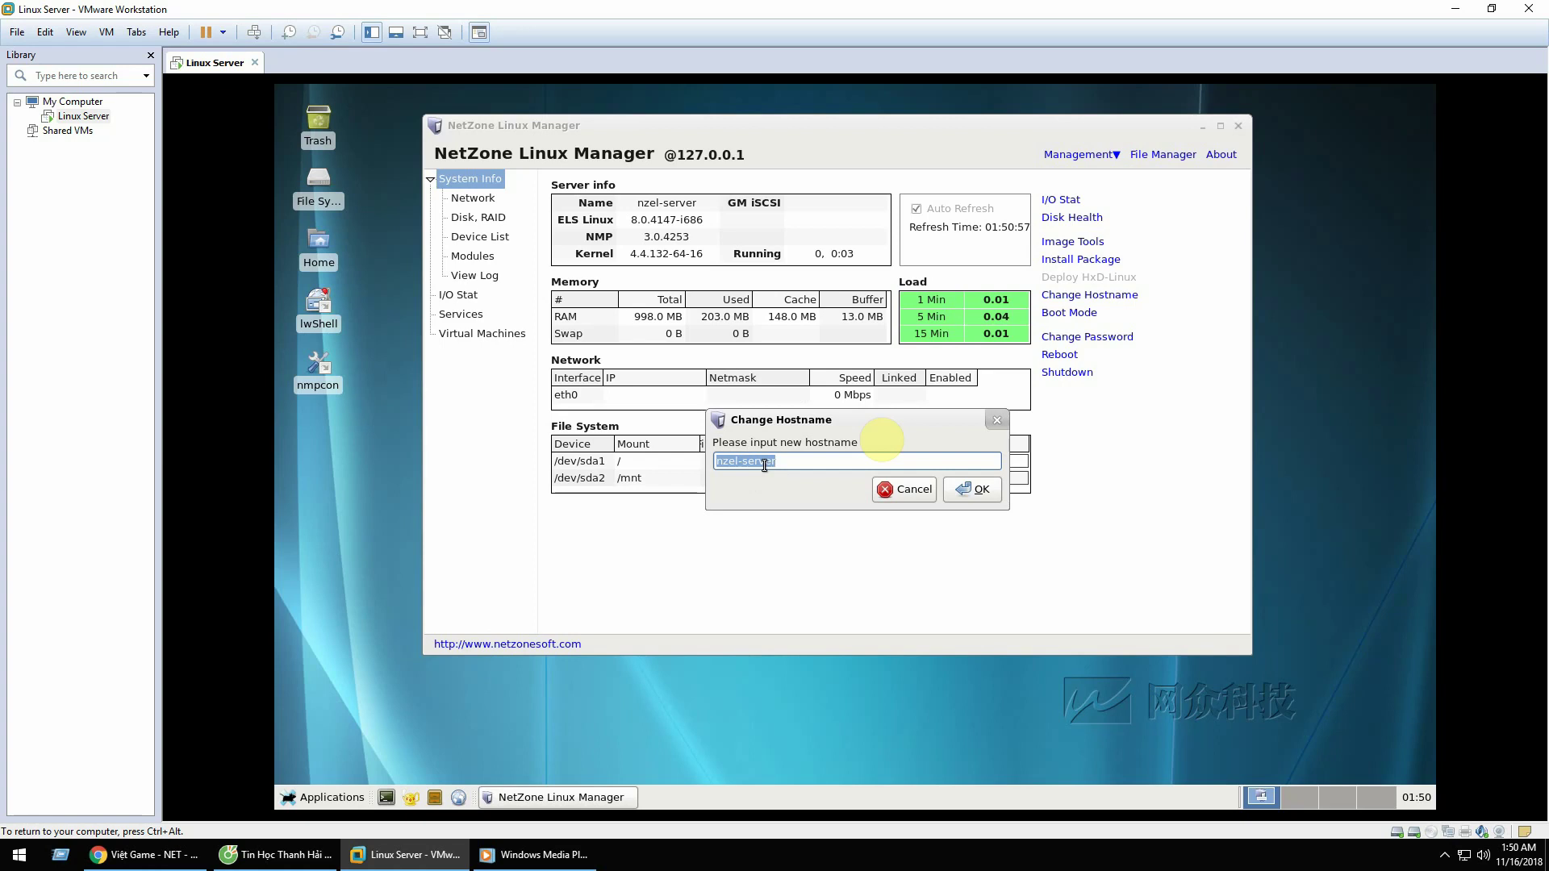
click(750, 460)
drag(742, 465, 738, 468)
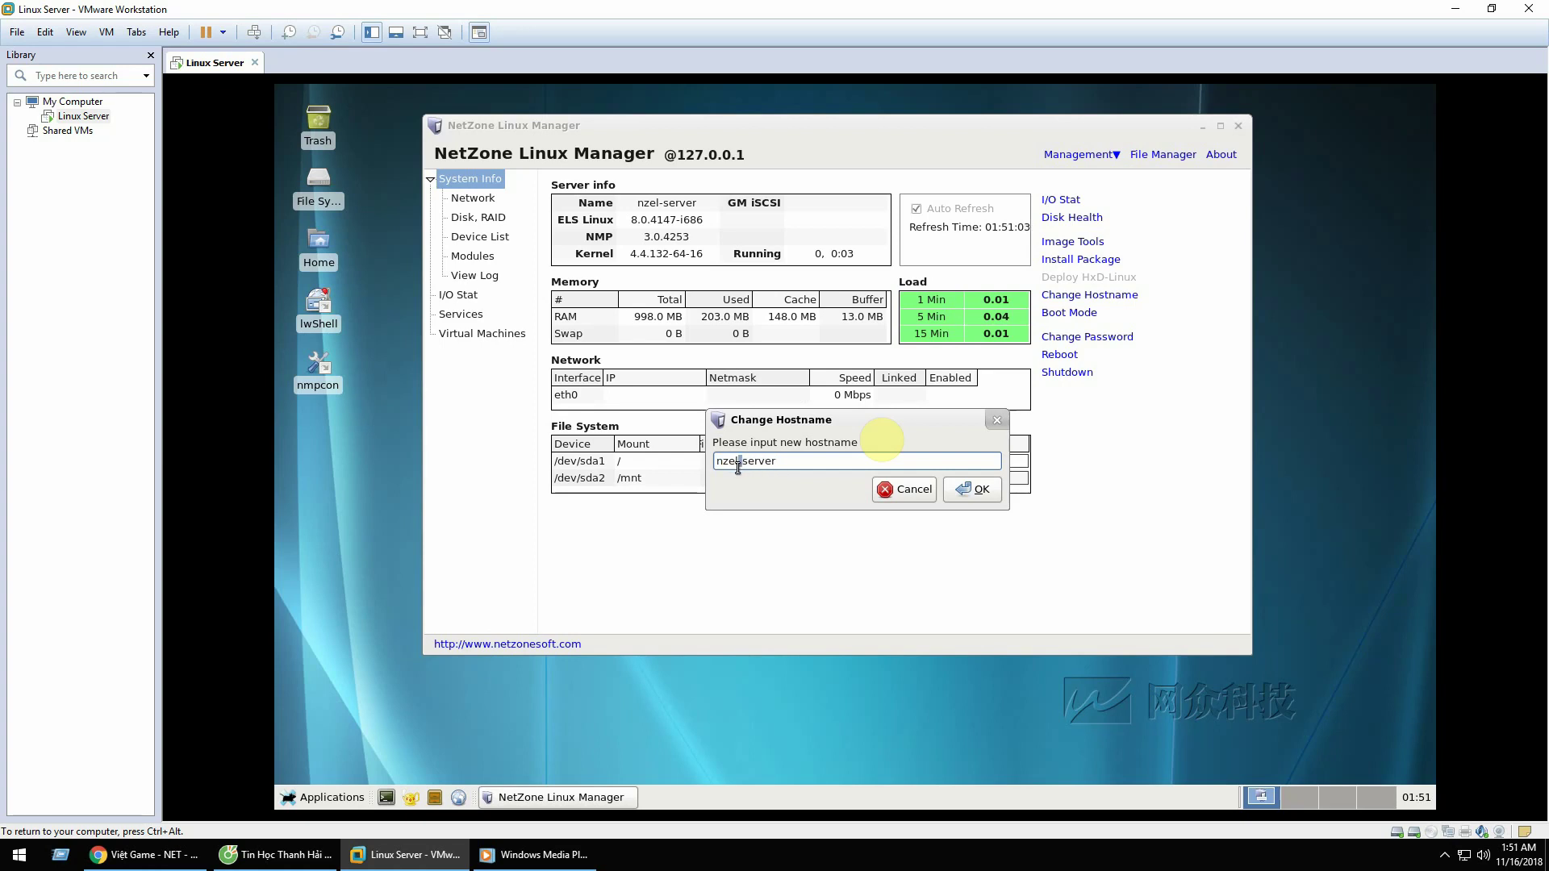
click(900, 489)
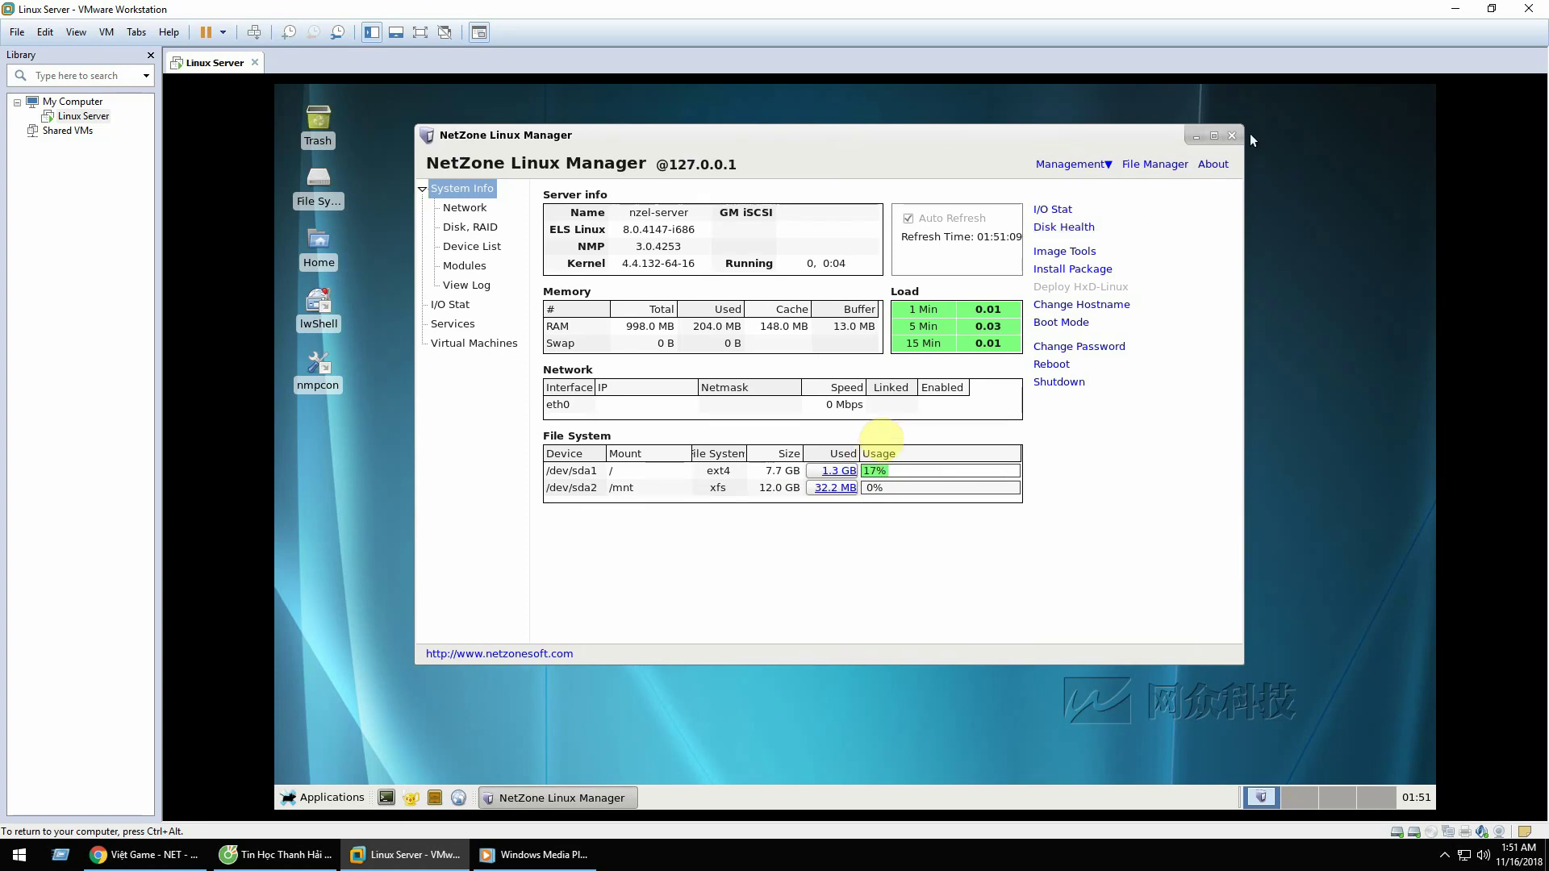
click(1234, 135)
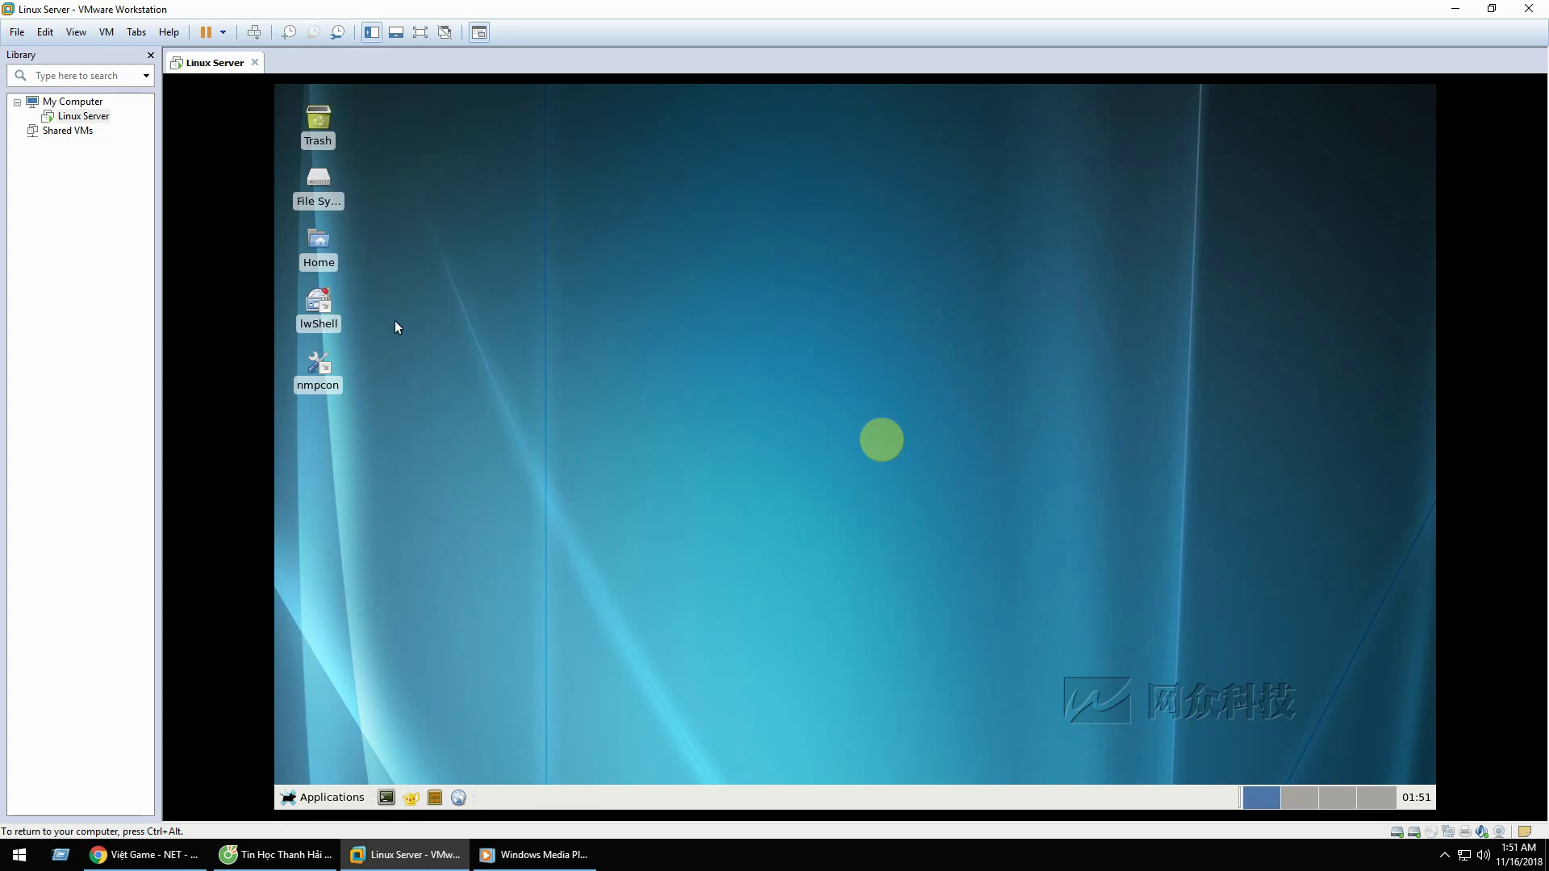
Step: Browse the File System to the root user's home folder
click(317, 177)
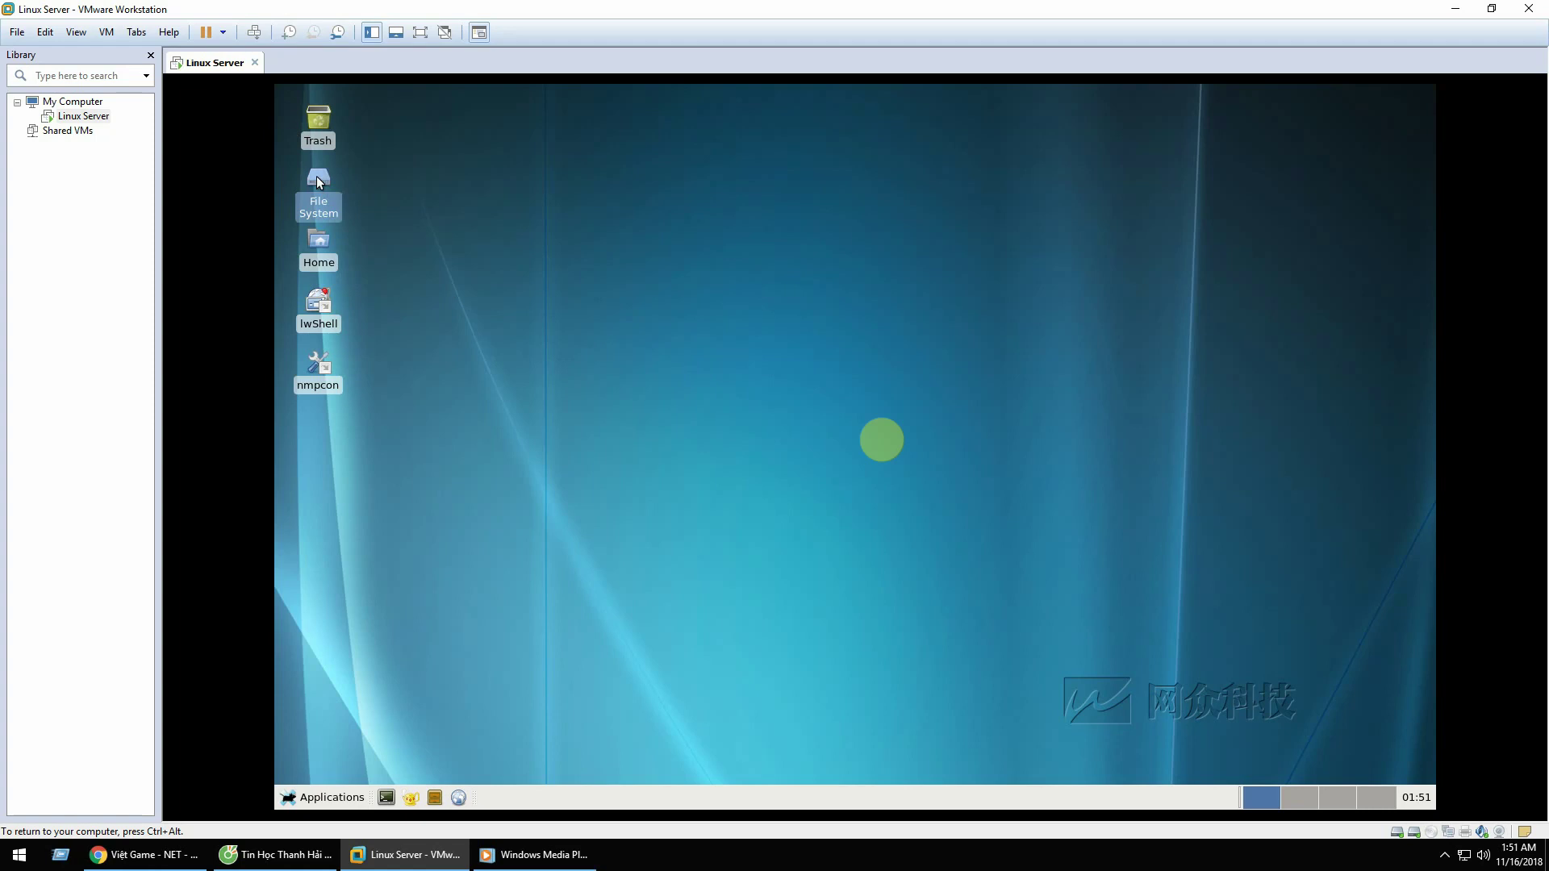
double_click(318, 180)
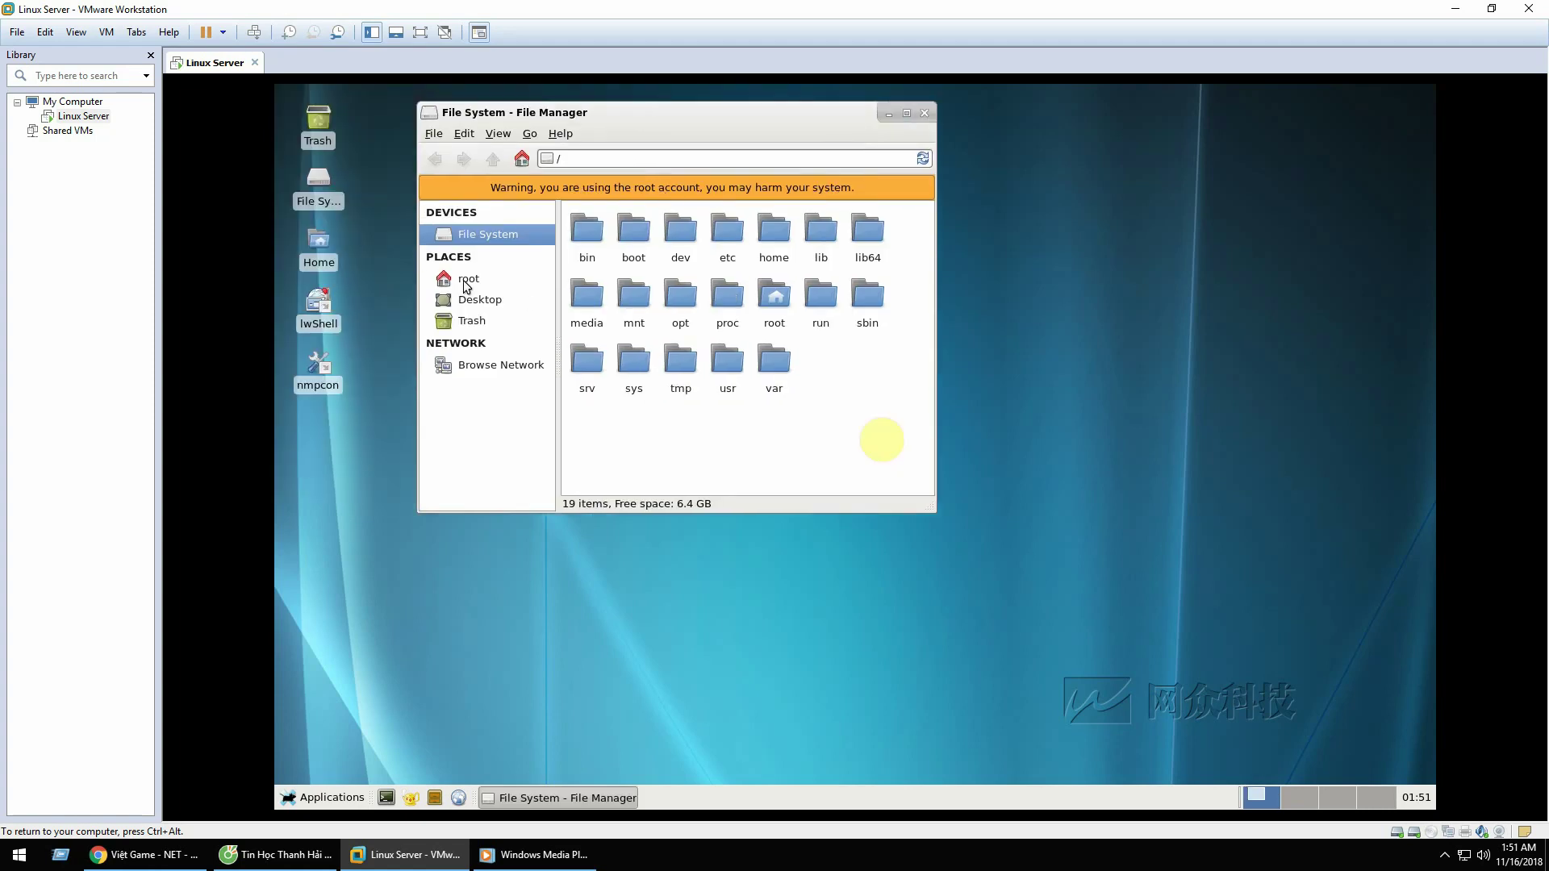
click(472, 283)
click(488, 236)
click(472, 278)
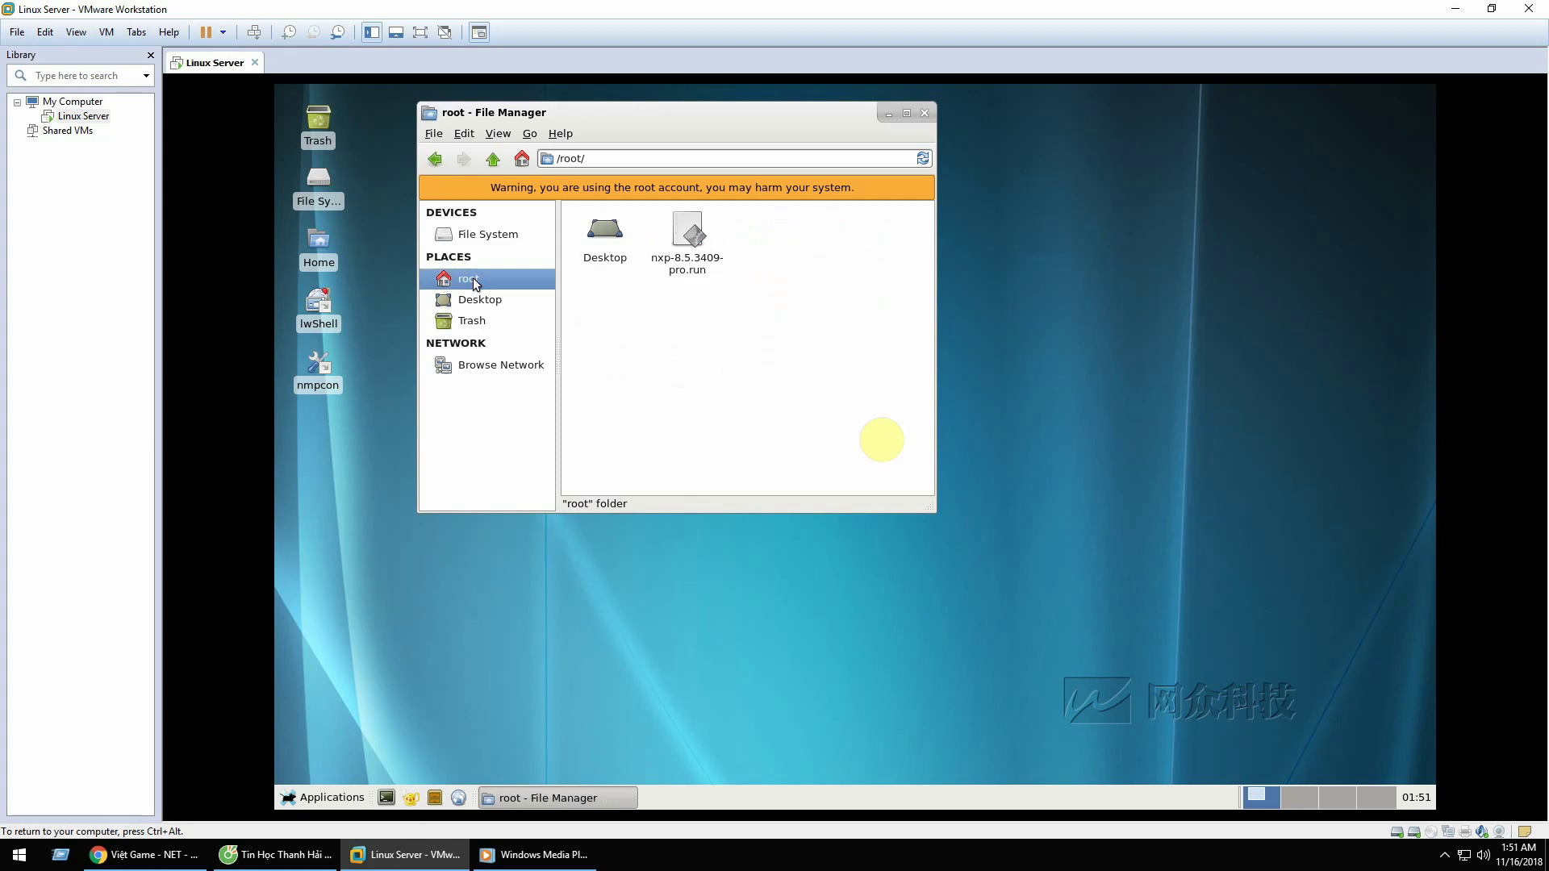
Step: Confirm nxp-8.5.3409-pro.run's Permissions allow it to run as a program
right_click(700, 235)
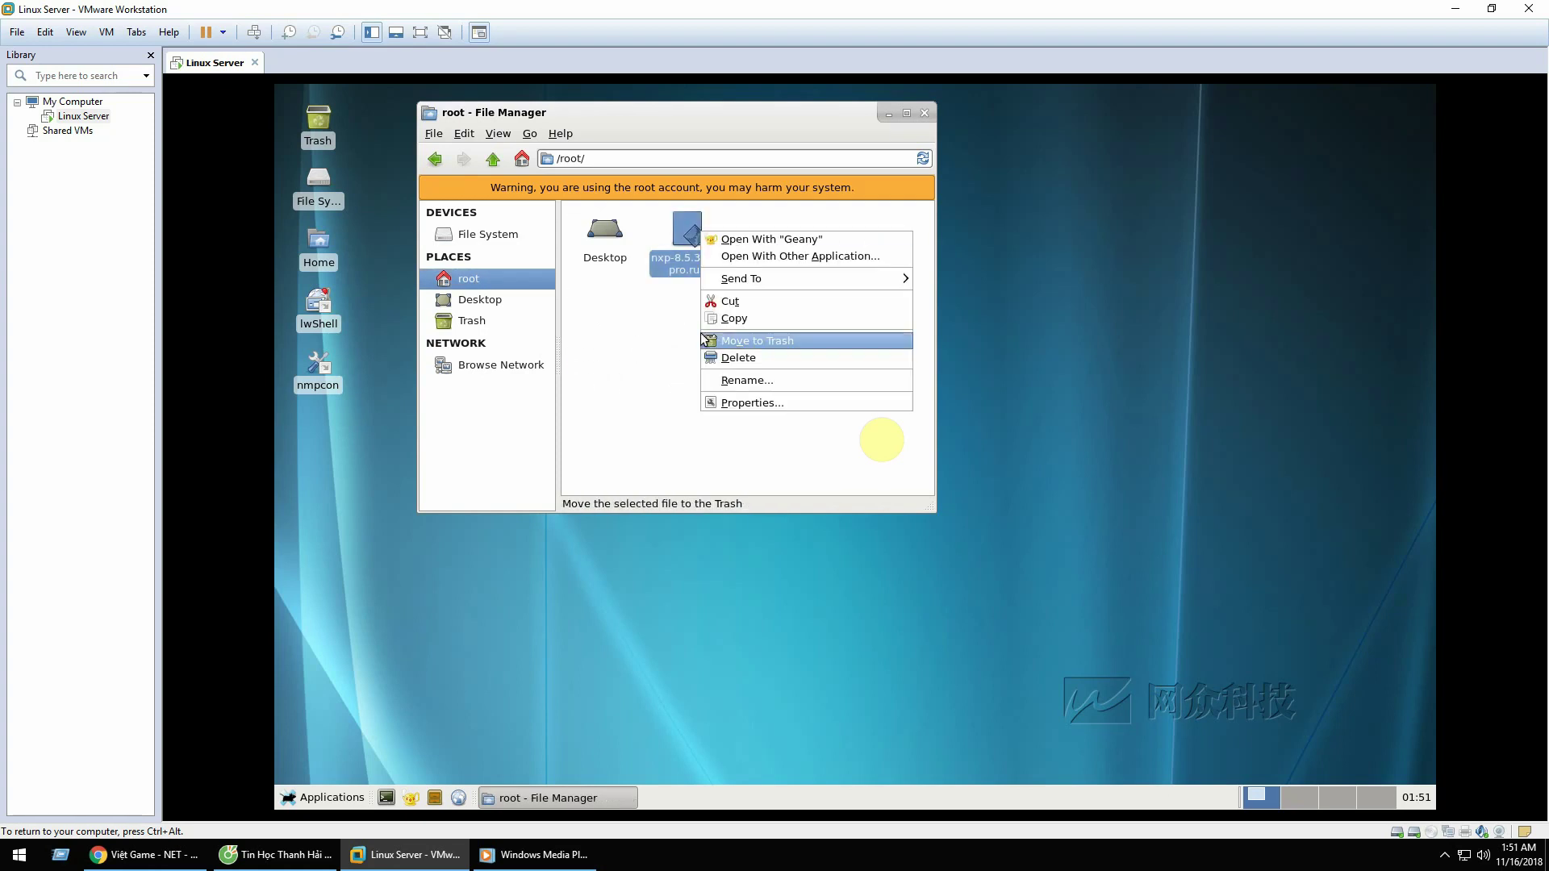
click(718, 400)
click(635, 142)
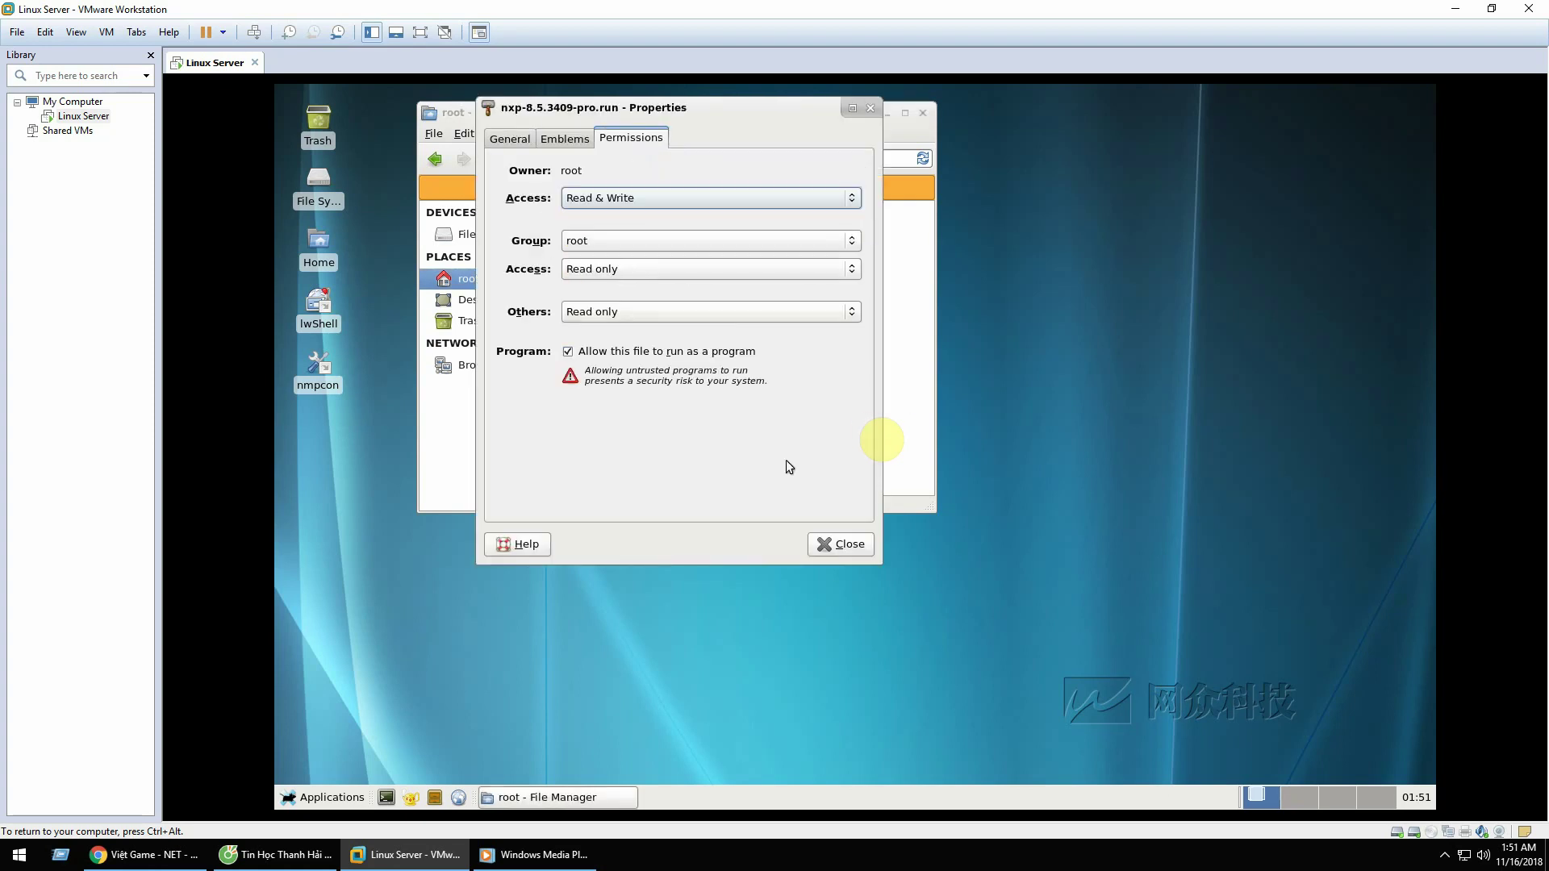
click(836, 546)
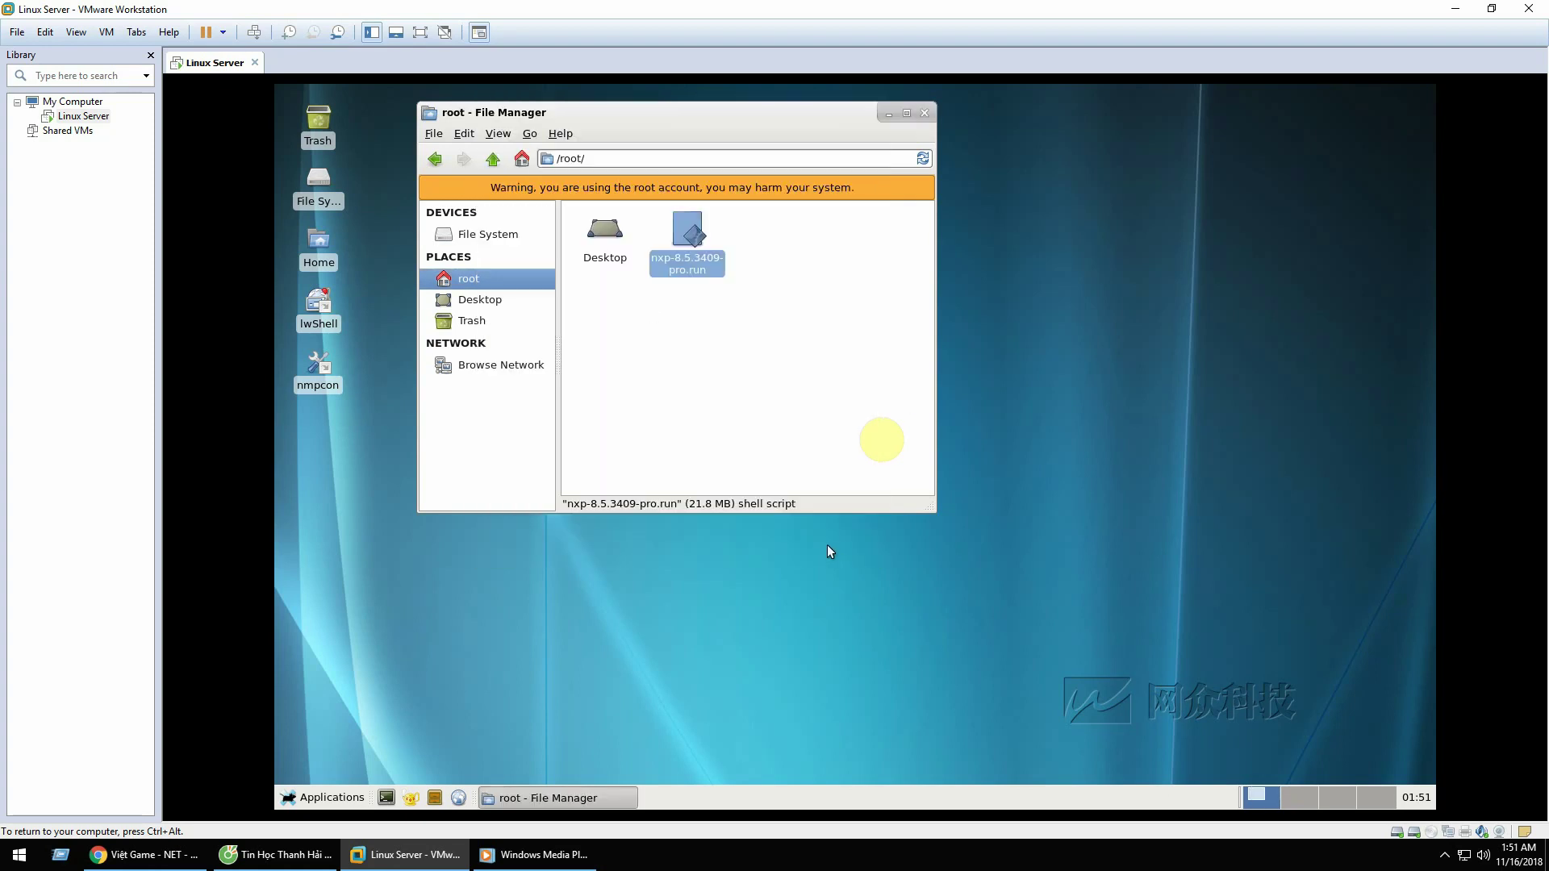
click(384, 799)
Step: Run /root/nxp-8.5.3409-pro.run until the NxD XP BOOT and IO servers start, then close Terminal
drag(687, 236, 992, 500)
click(1124, 489)
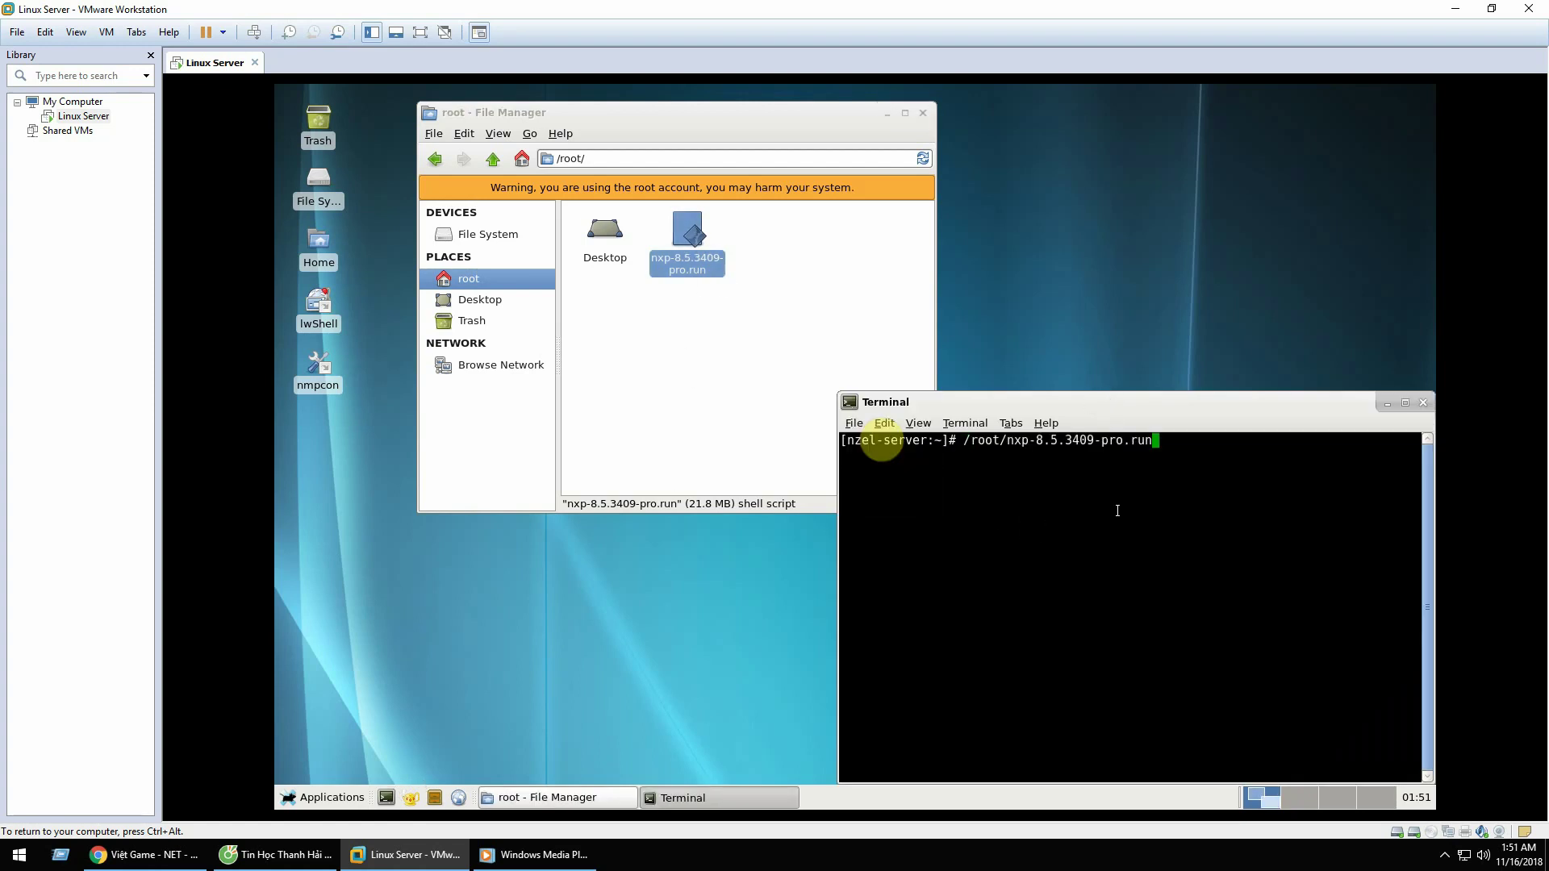
key(Return)
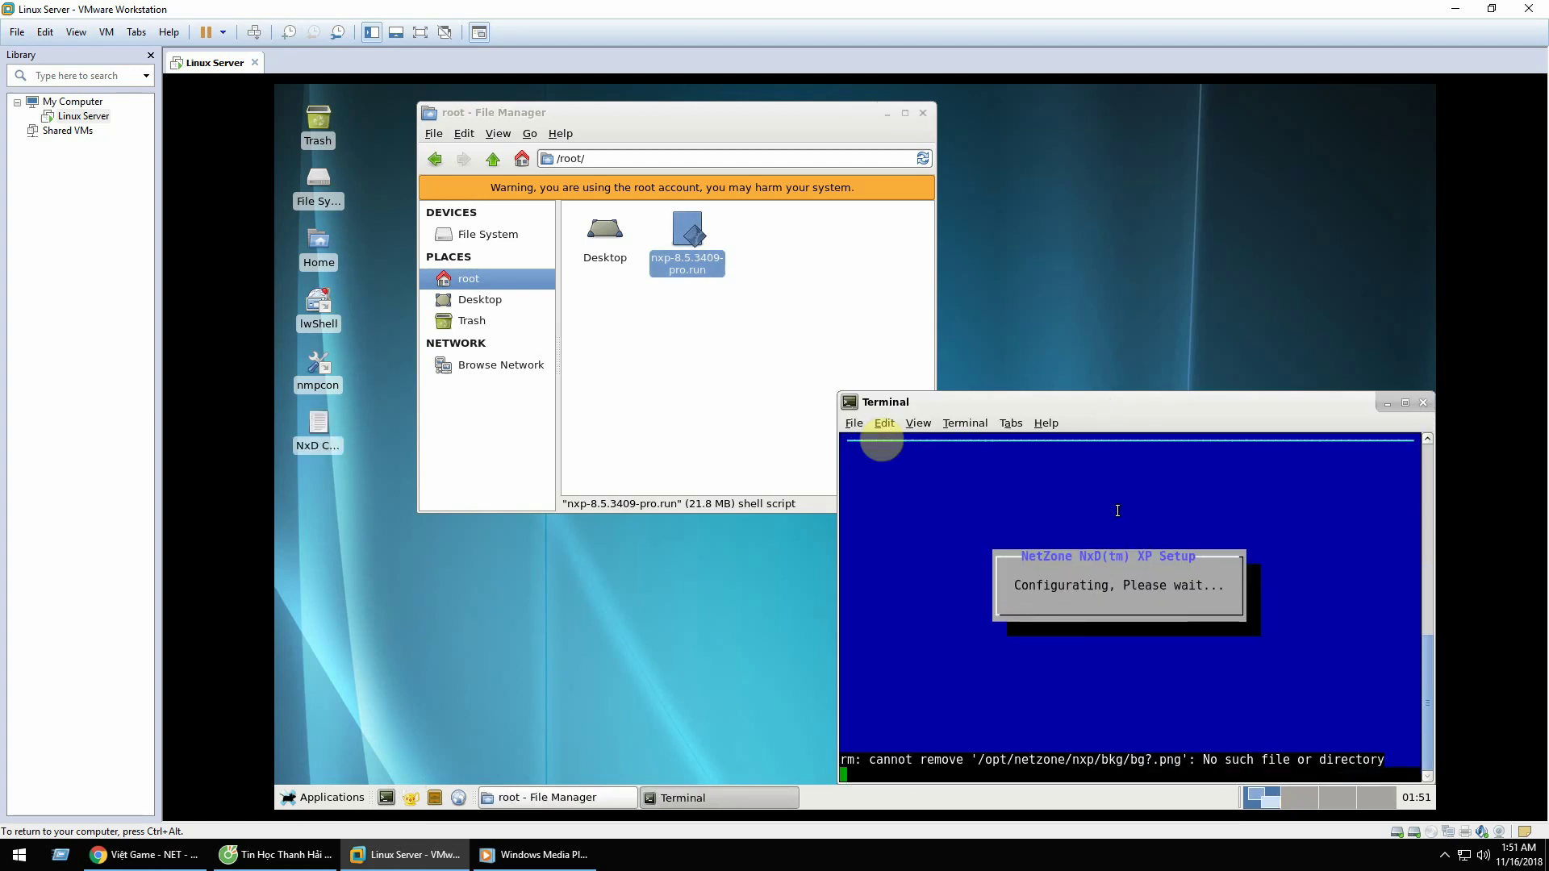
drag(1107, 396, 1006, 180)
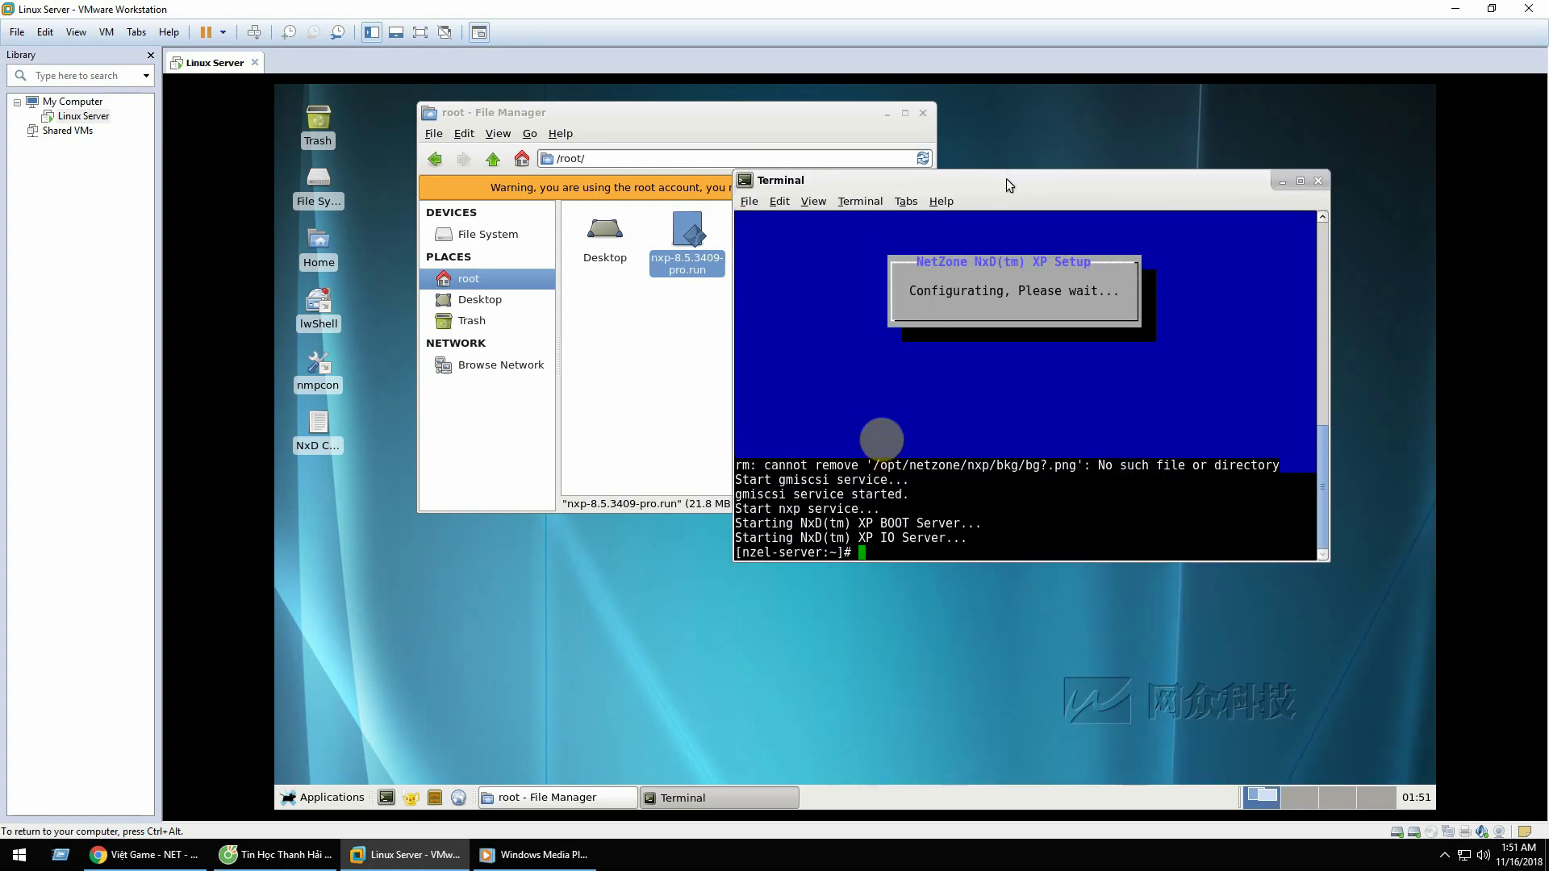
click(1317, 180)
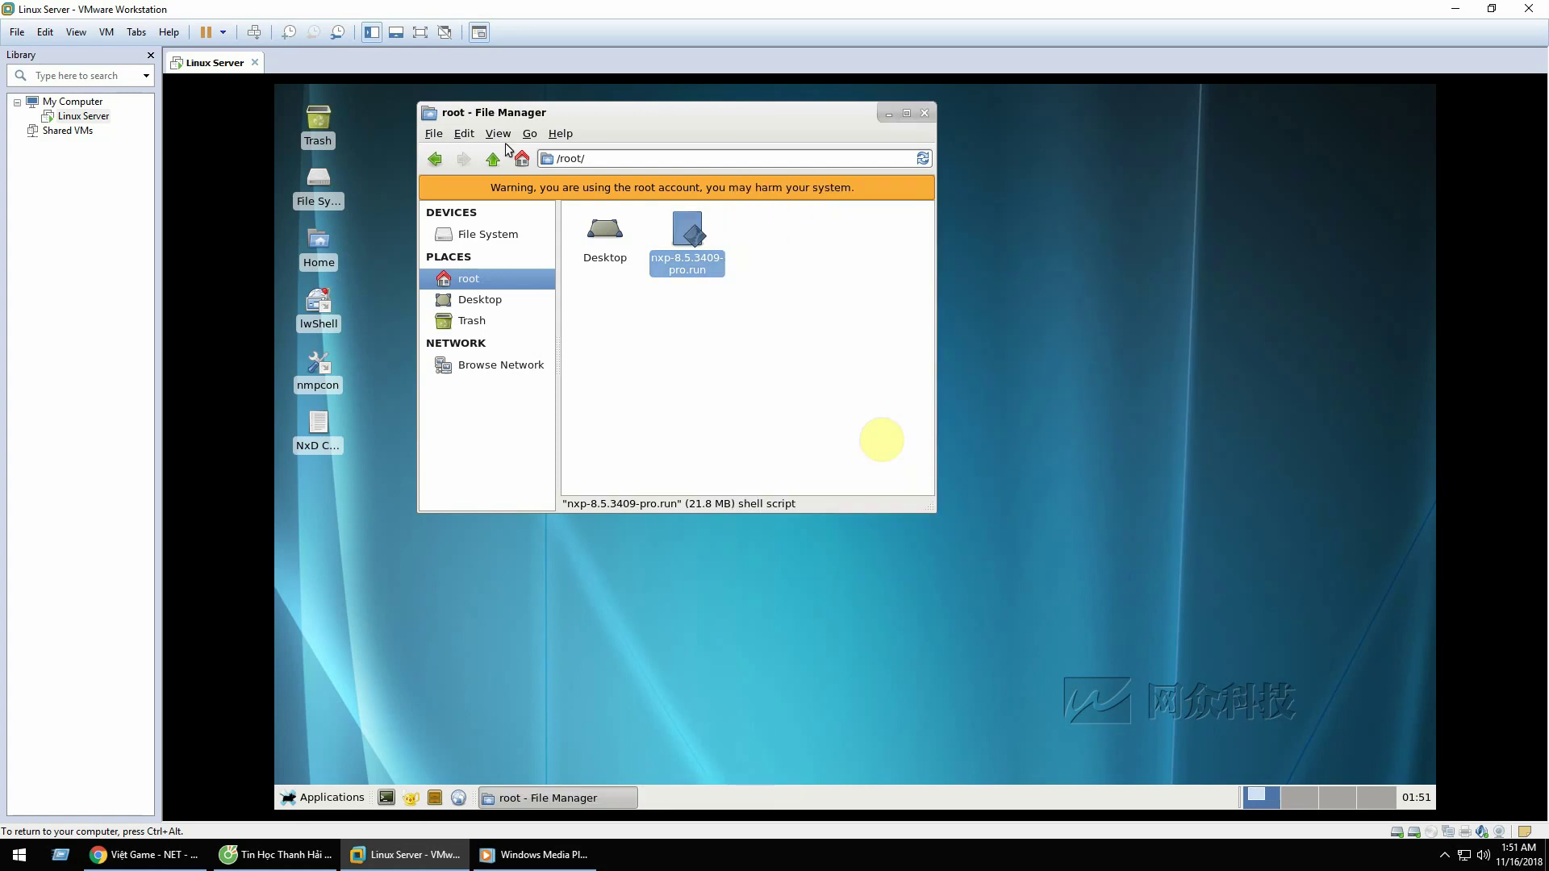
Step: Browse the maximized File Manager to /etc/rc.d and open rc.local in Geany
double_click(323, 182)
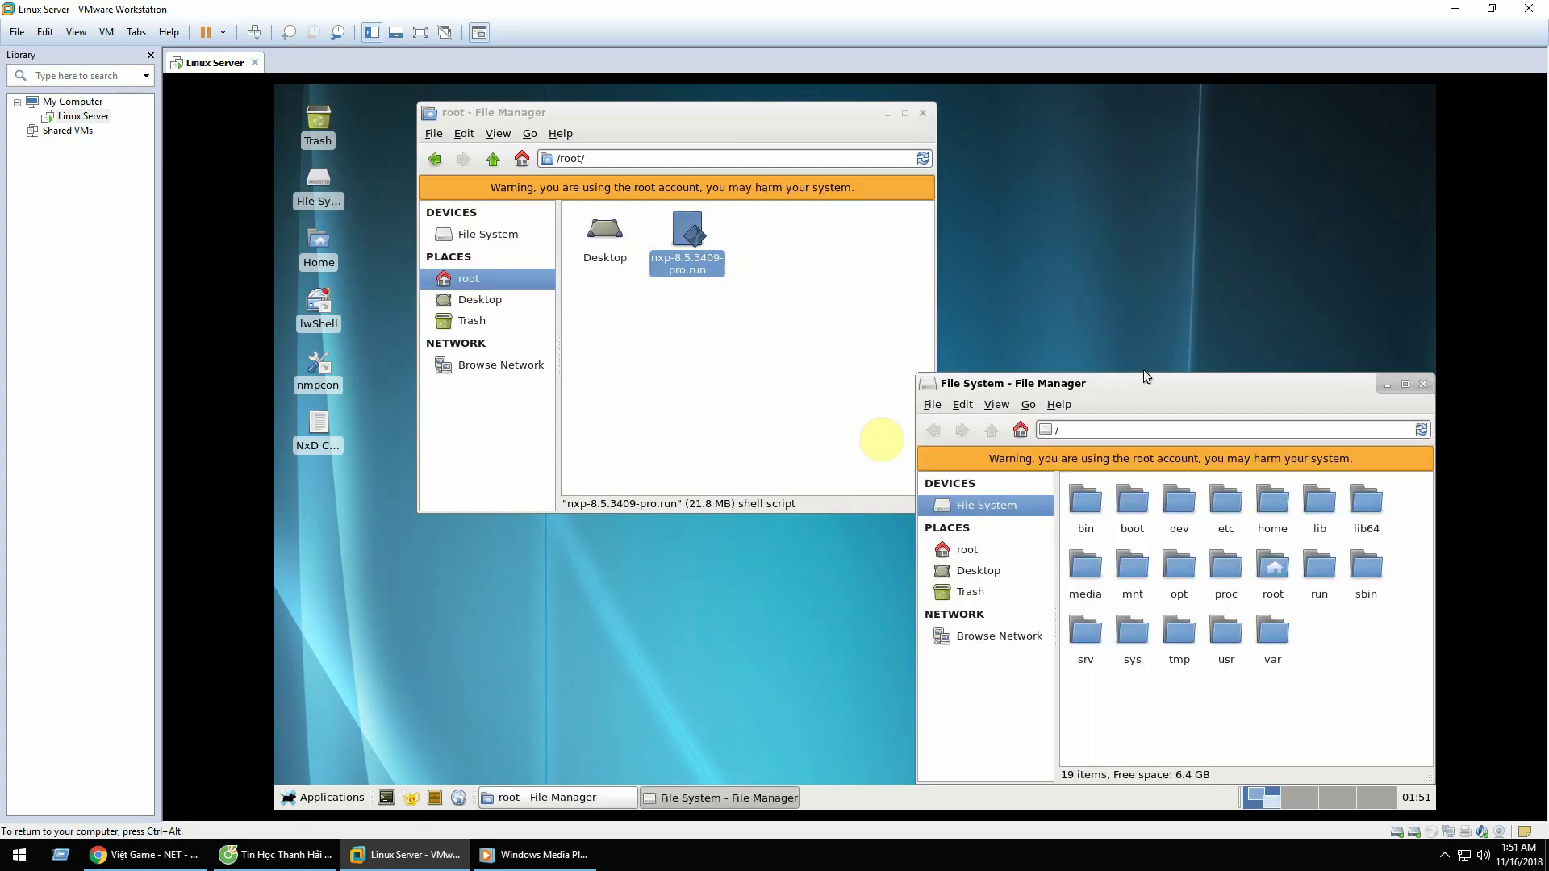
double_click(1143, 375)
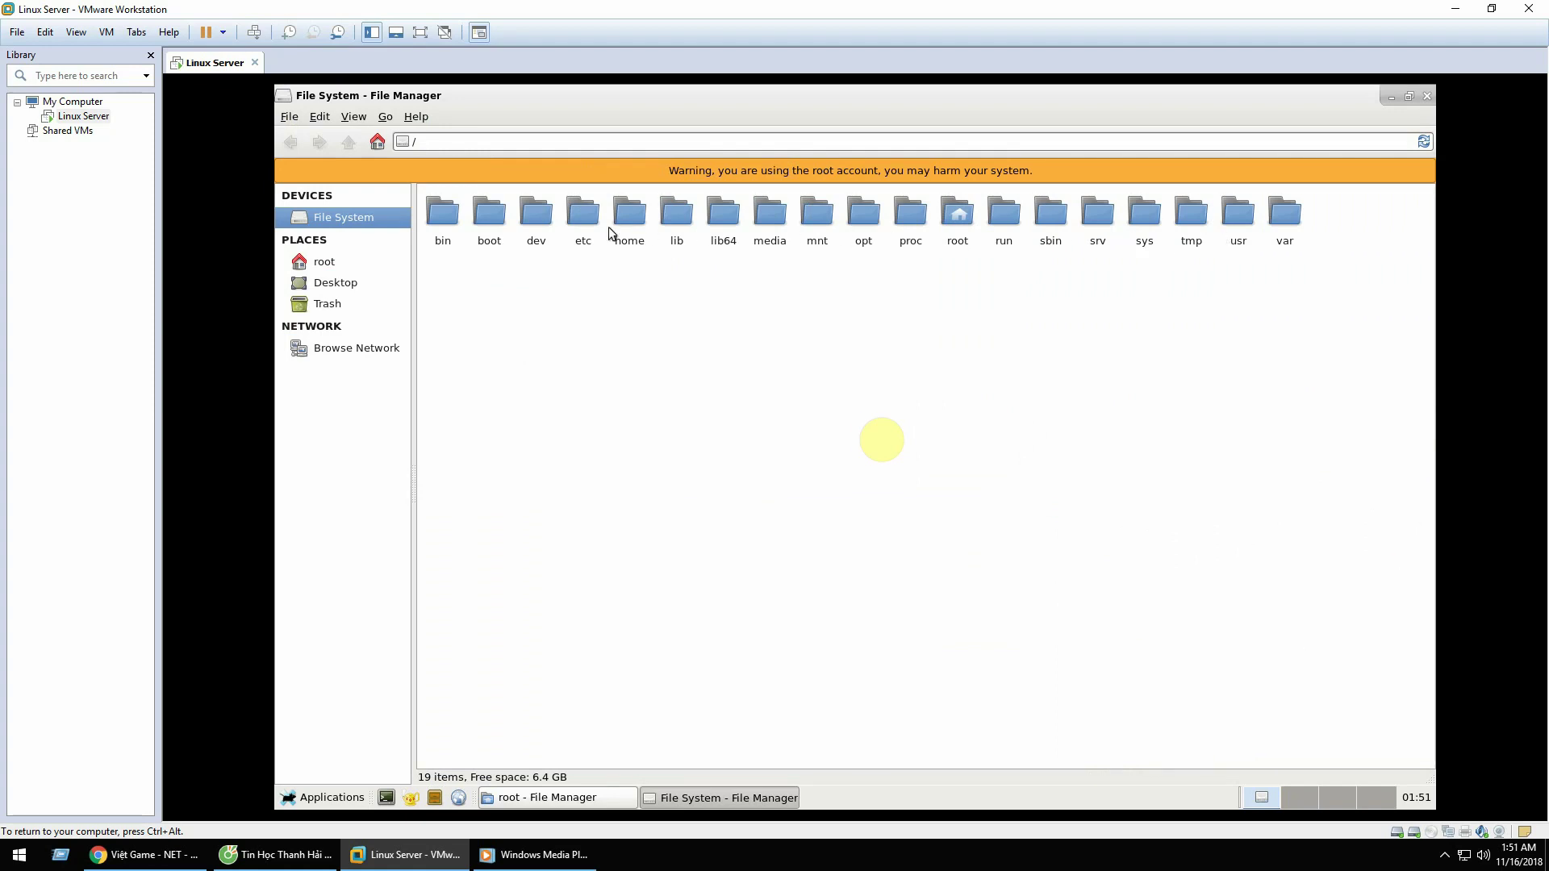
double_click(582, 214)
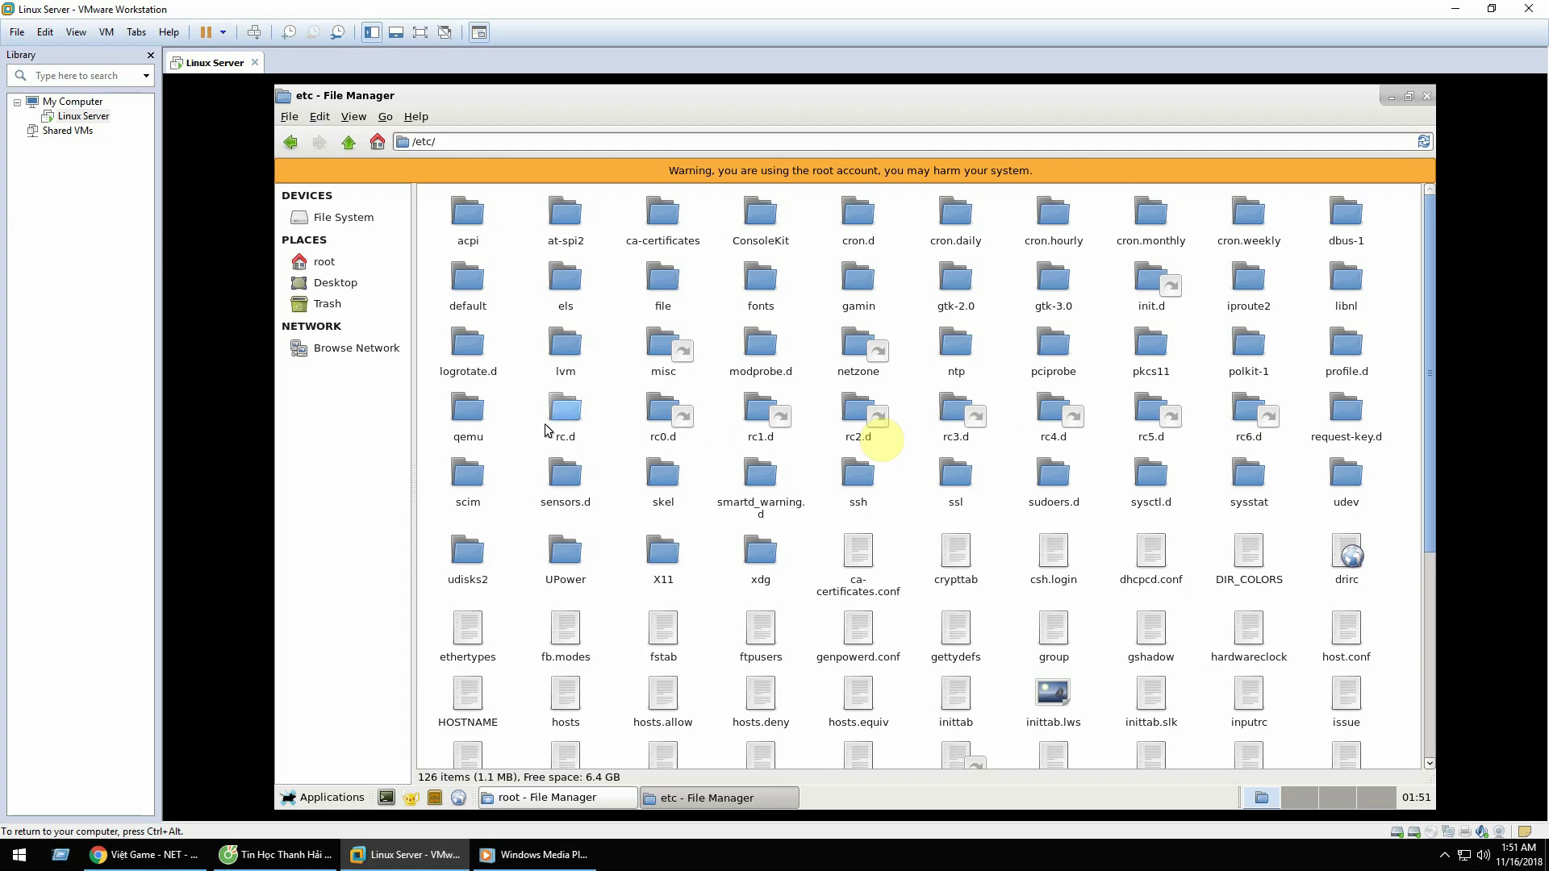
double_click(567, 415)
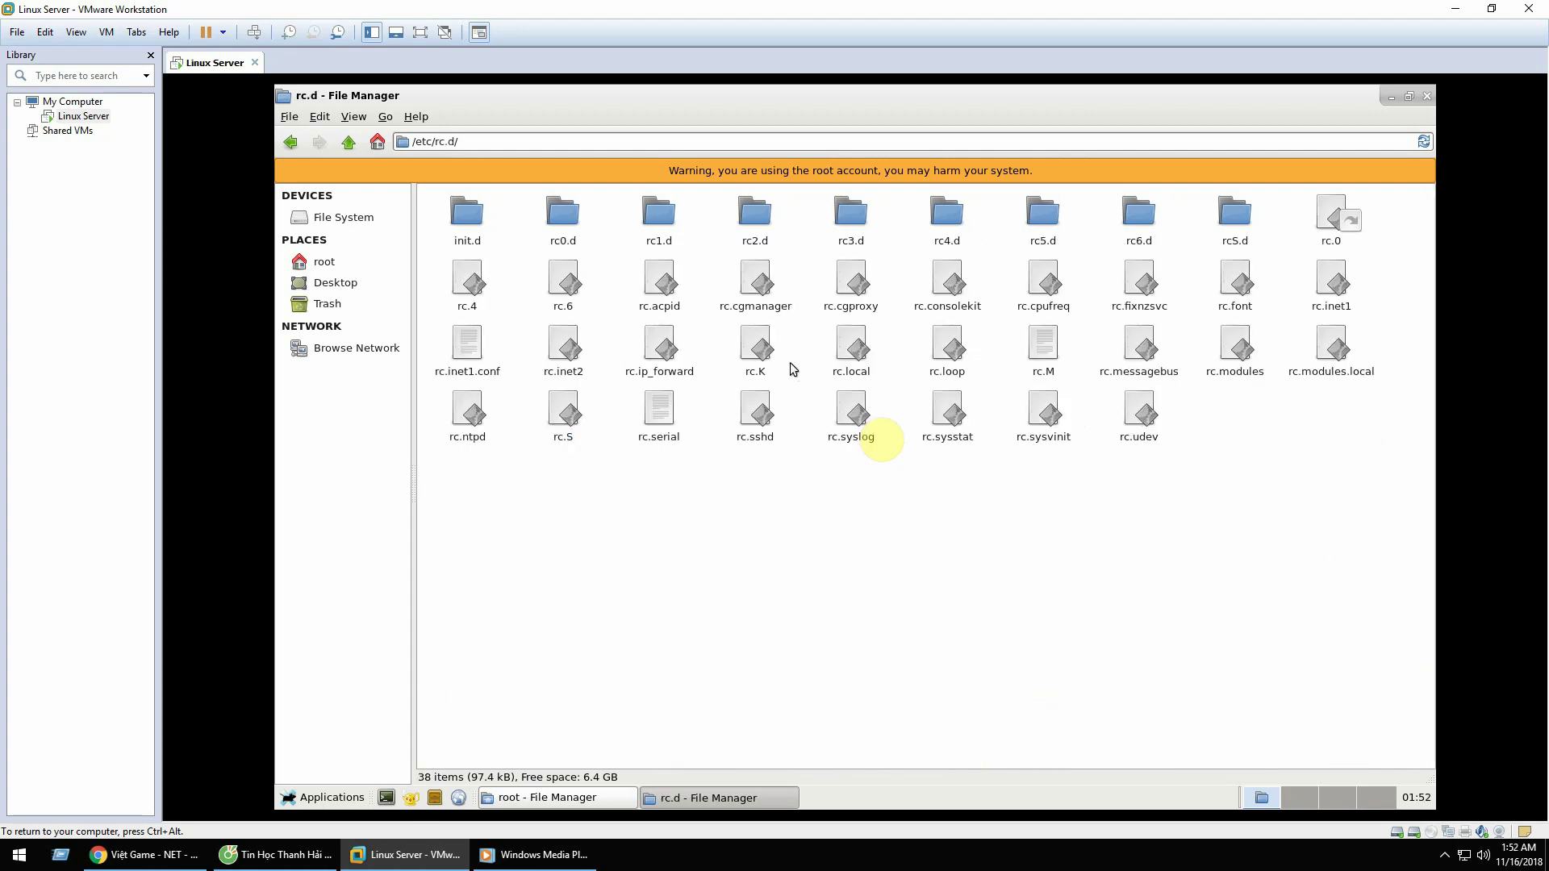
click(851, 348)
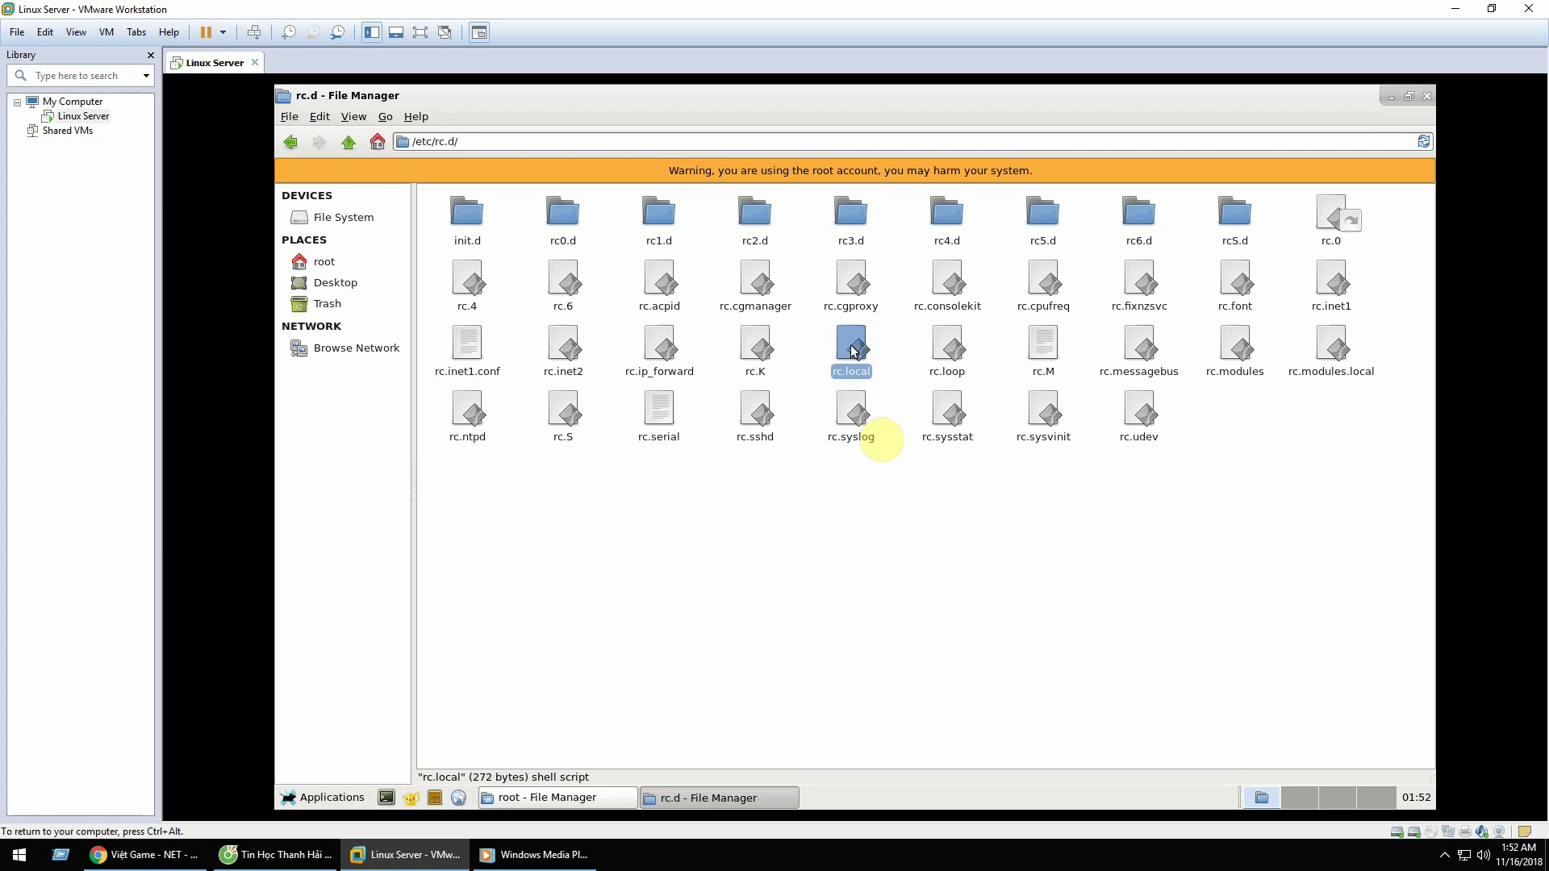
double_click(852, 348)
drag(952, 287, 742, 169)
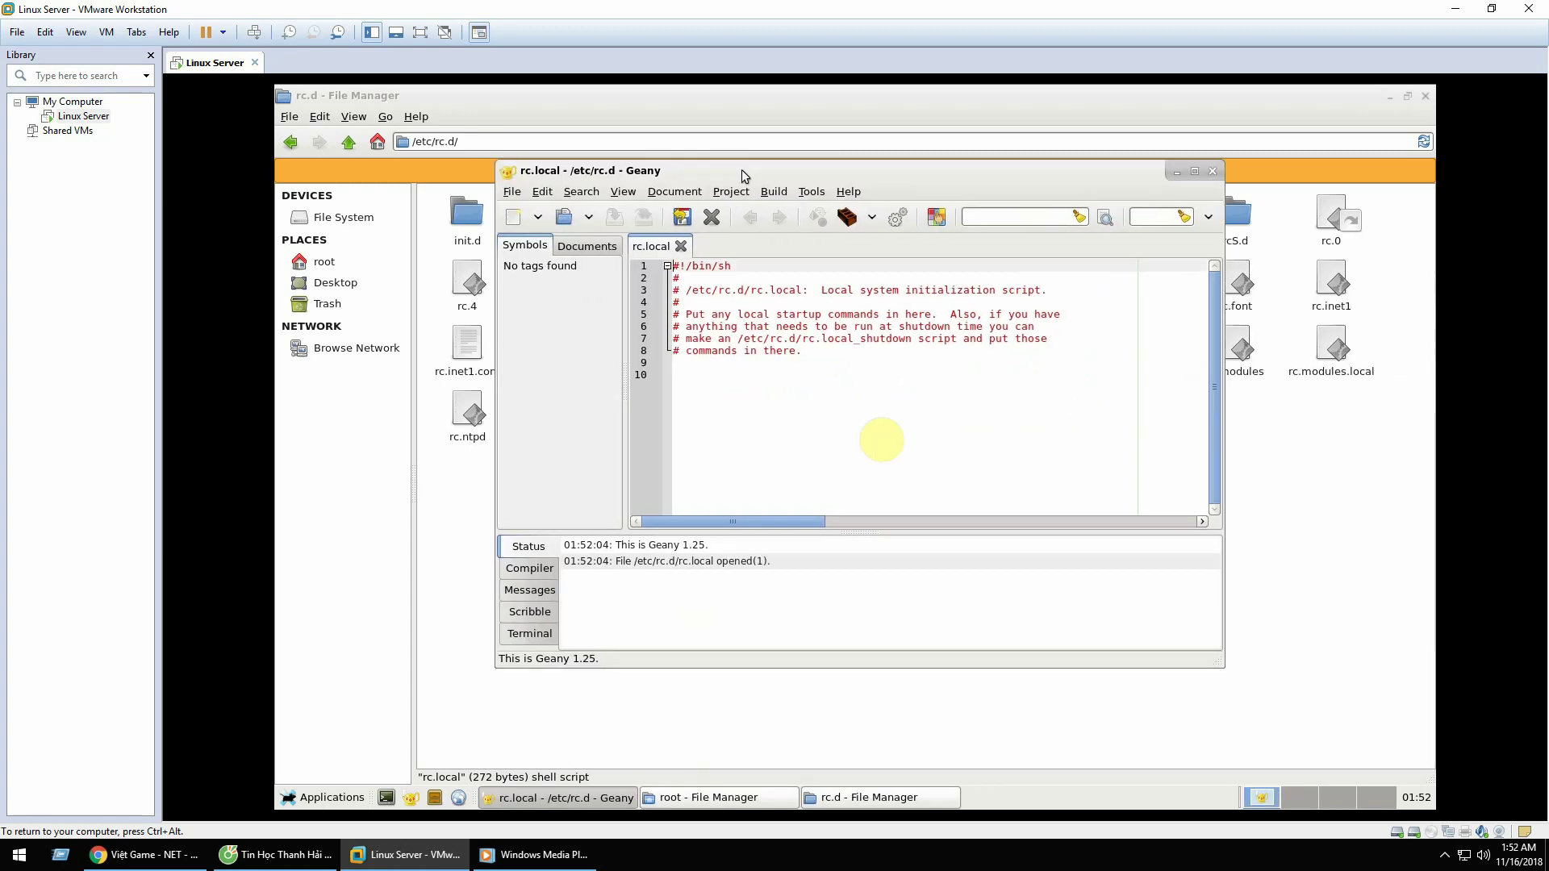
Step: Add the line 'nxp restart' on line 10 of rc.local
double_click(742, 169)
click(685, 348)
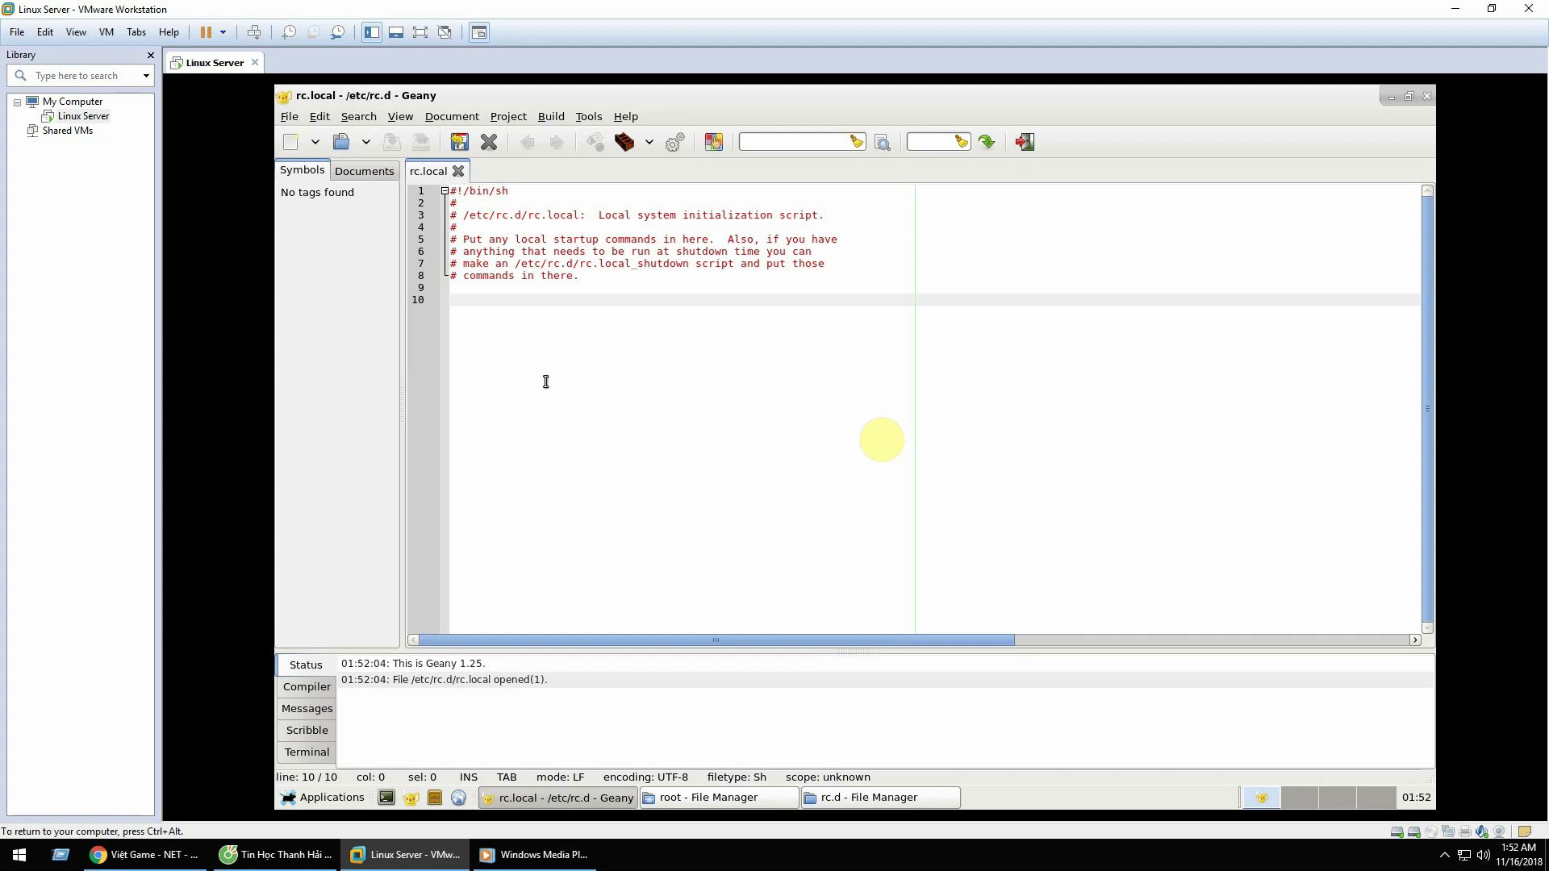
text(n)
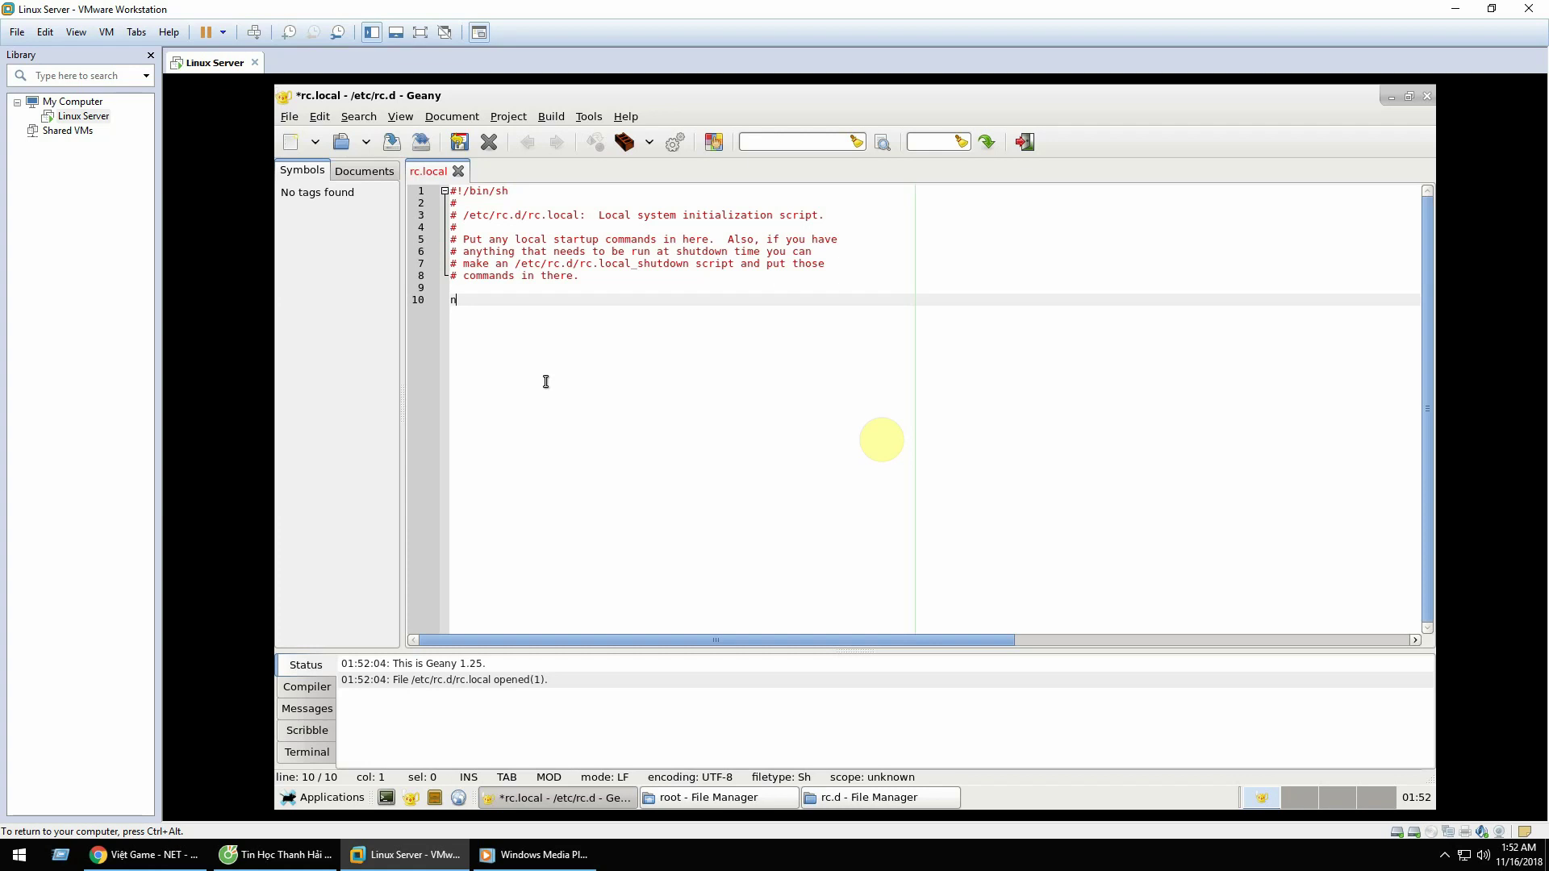
text(xp restart)
key(Up)
click(644, 305)
Step: Start a new line below it and begin typing 'rm'
key(Return)
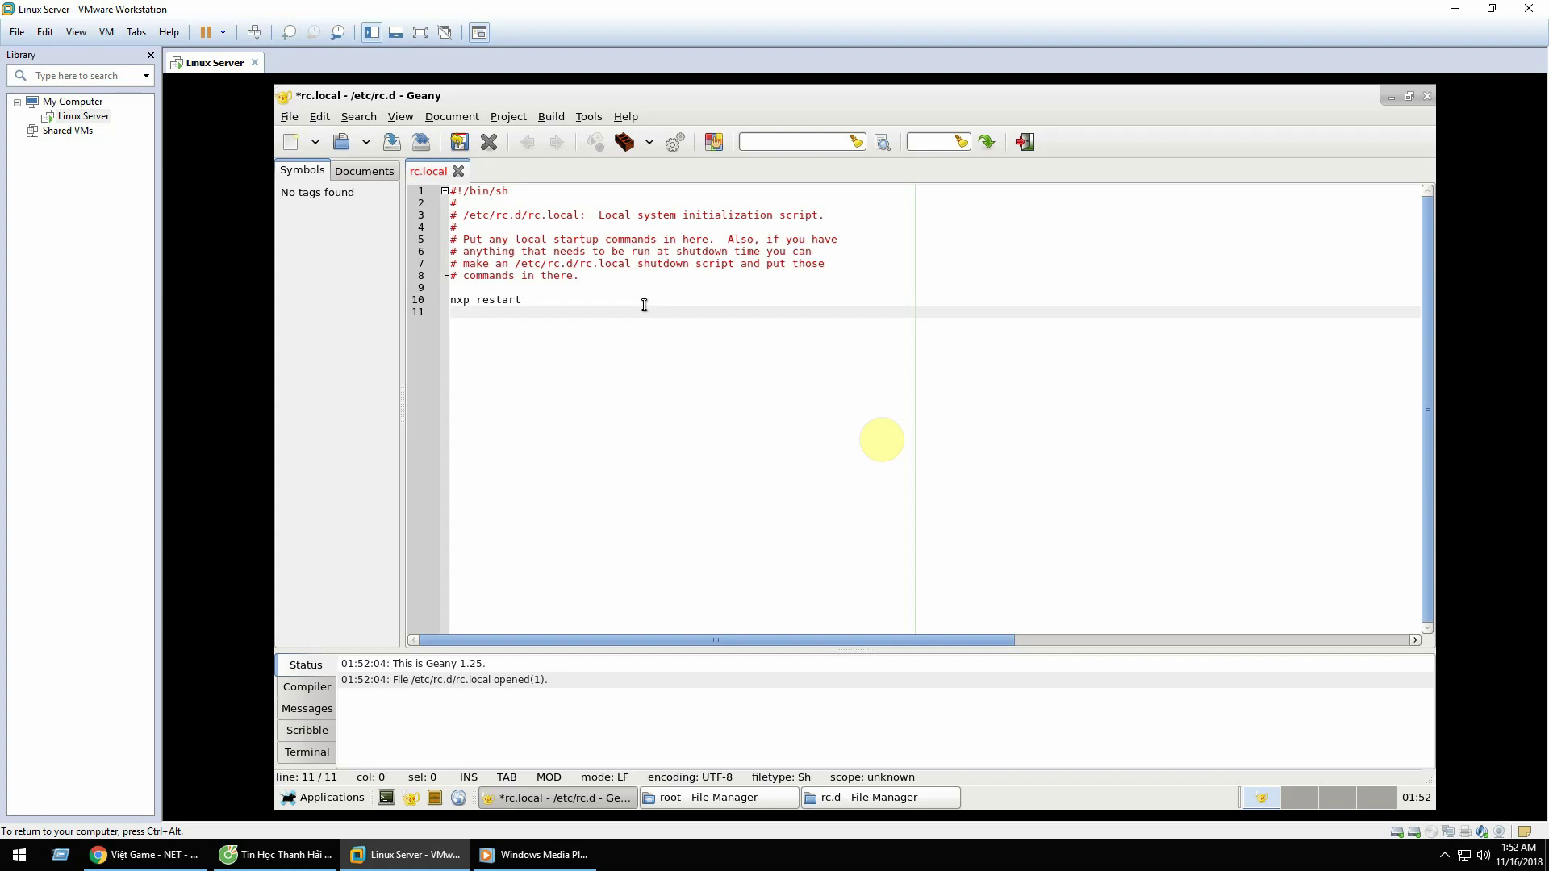
drag(647, 94, 702, 145)
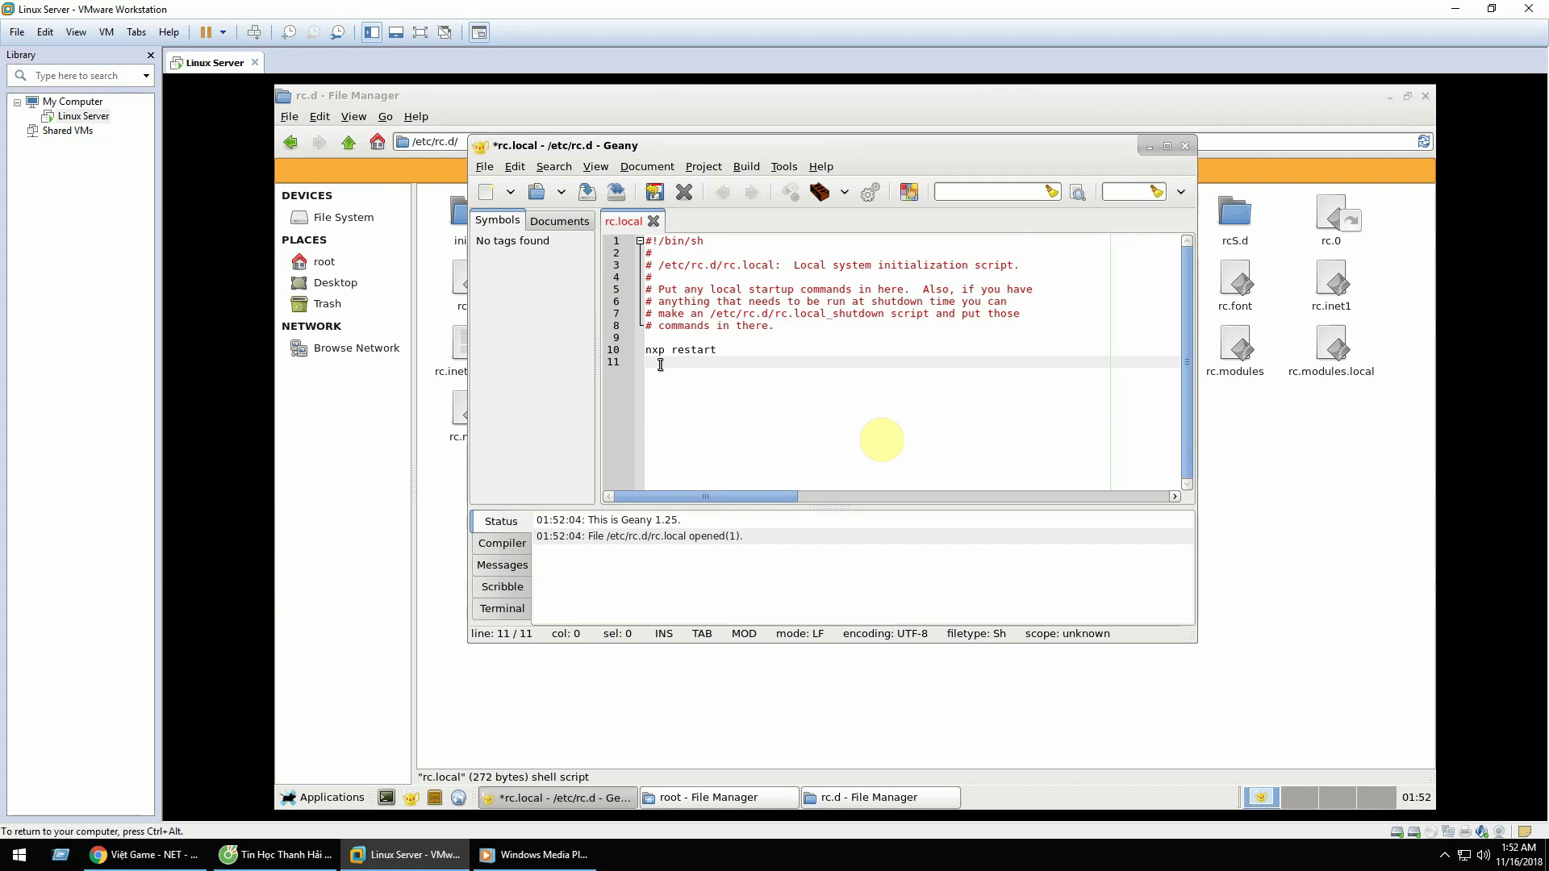
text(rm -rf)
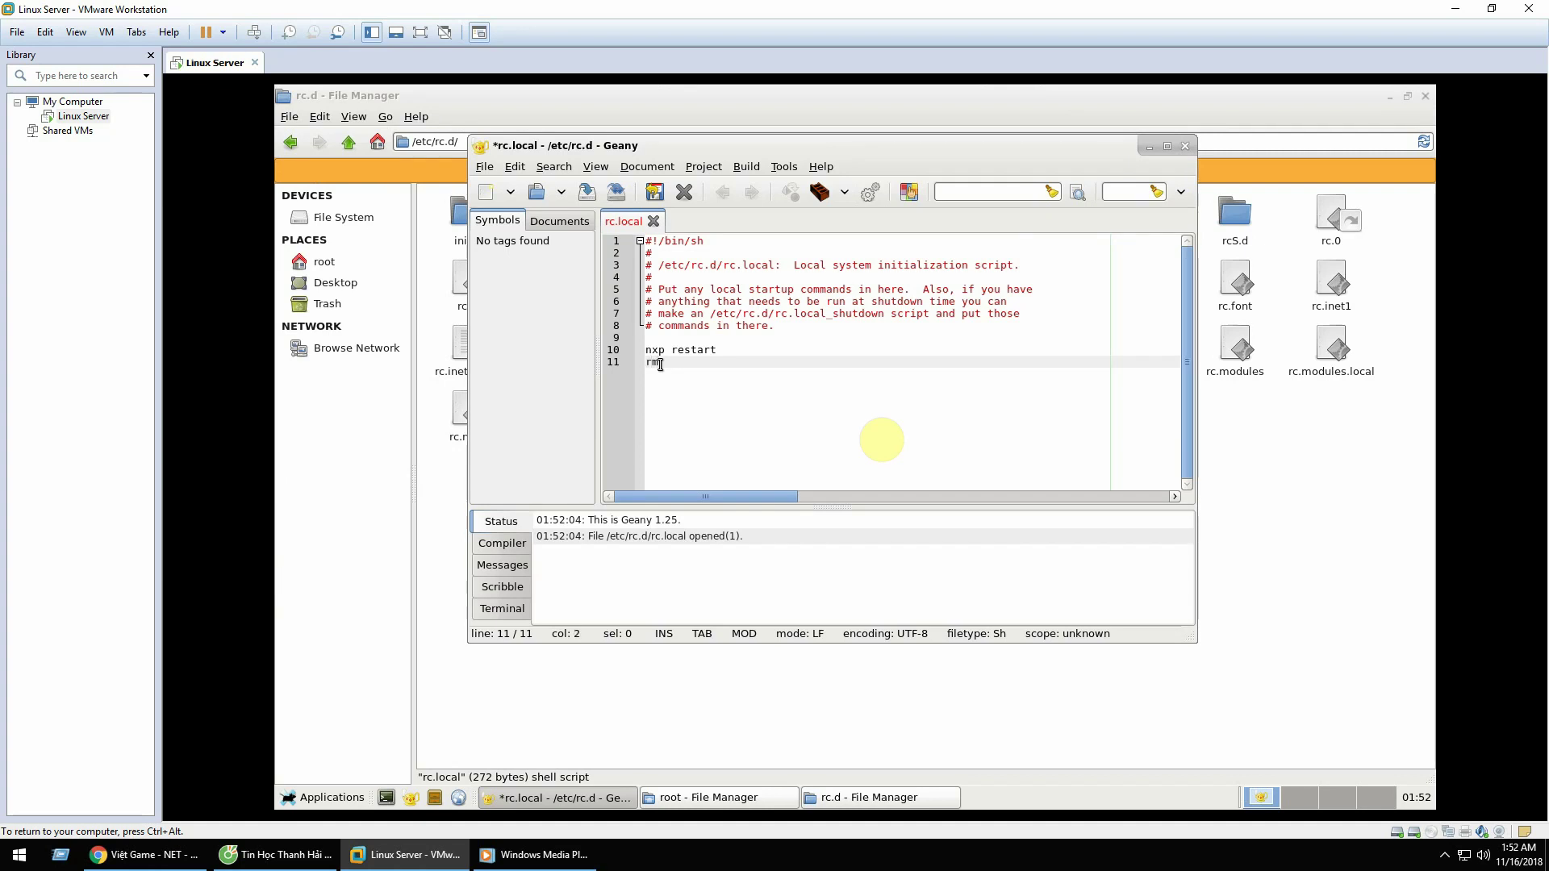
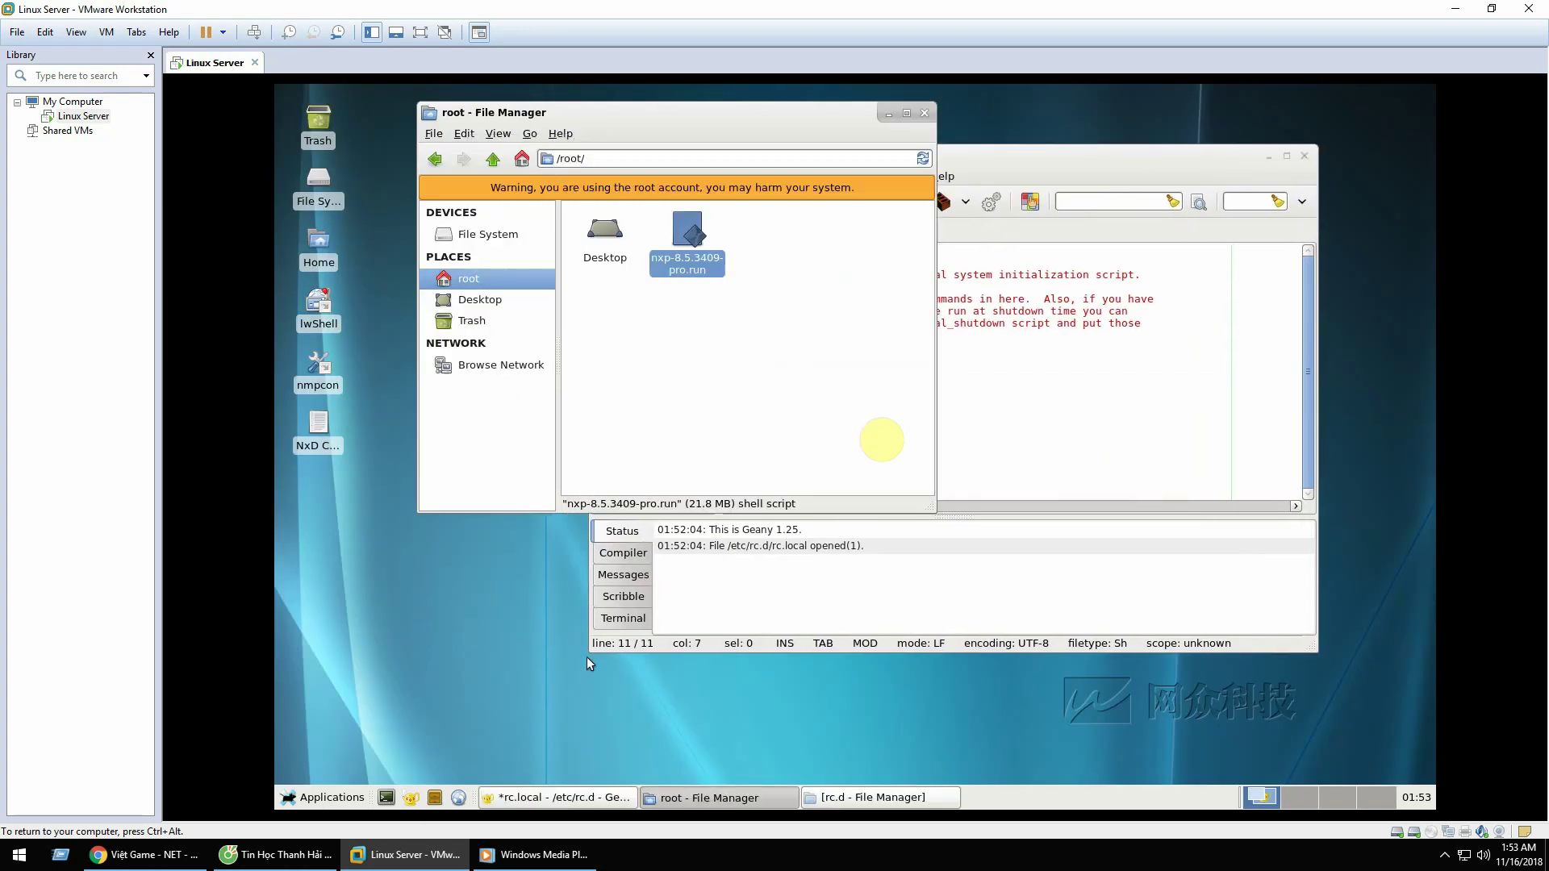
Step: Launch NetZone Linux Manager from the nmpcon icon, review System Info, close it, and select NxD Console
click(316, 373)
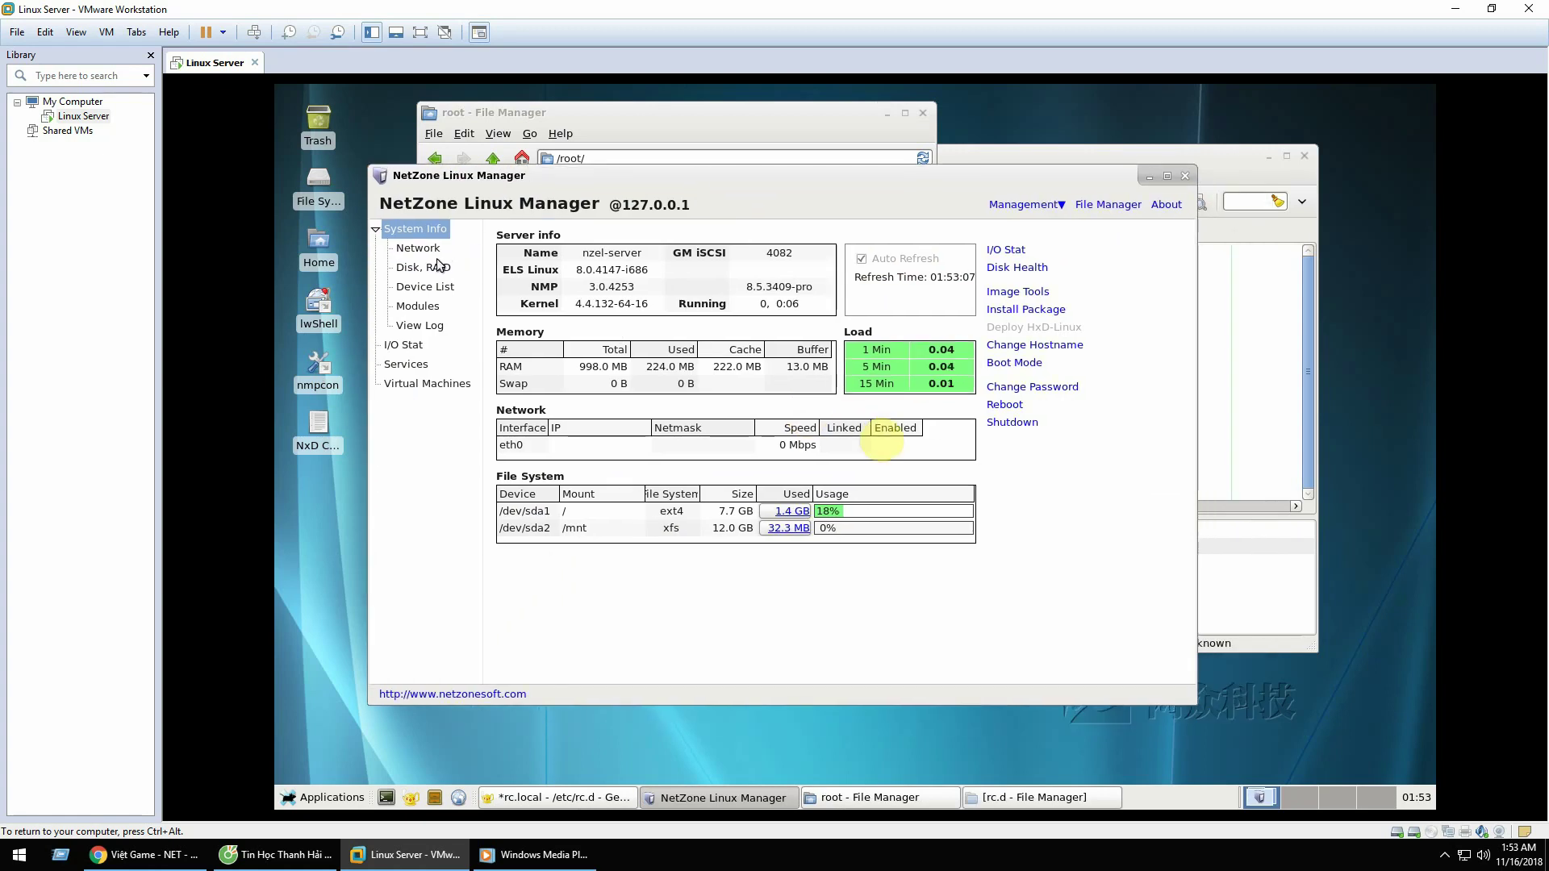
click(1184, 176)
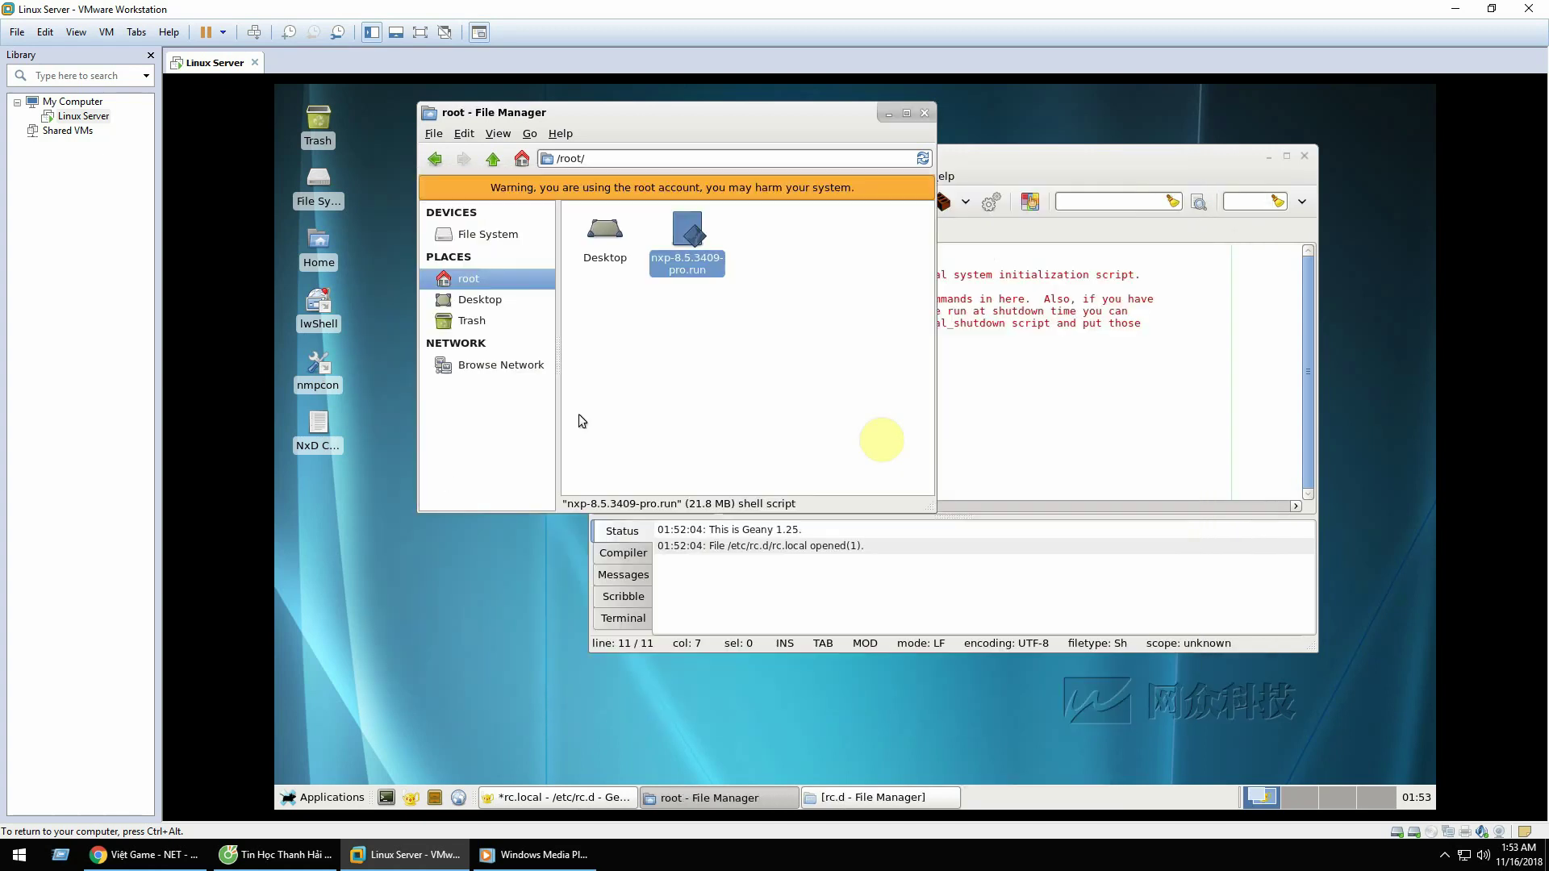
click(311, 427)
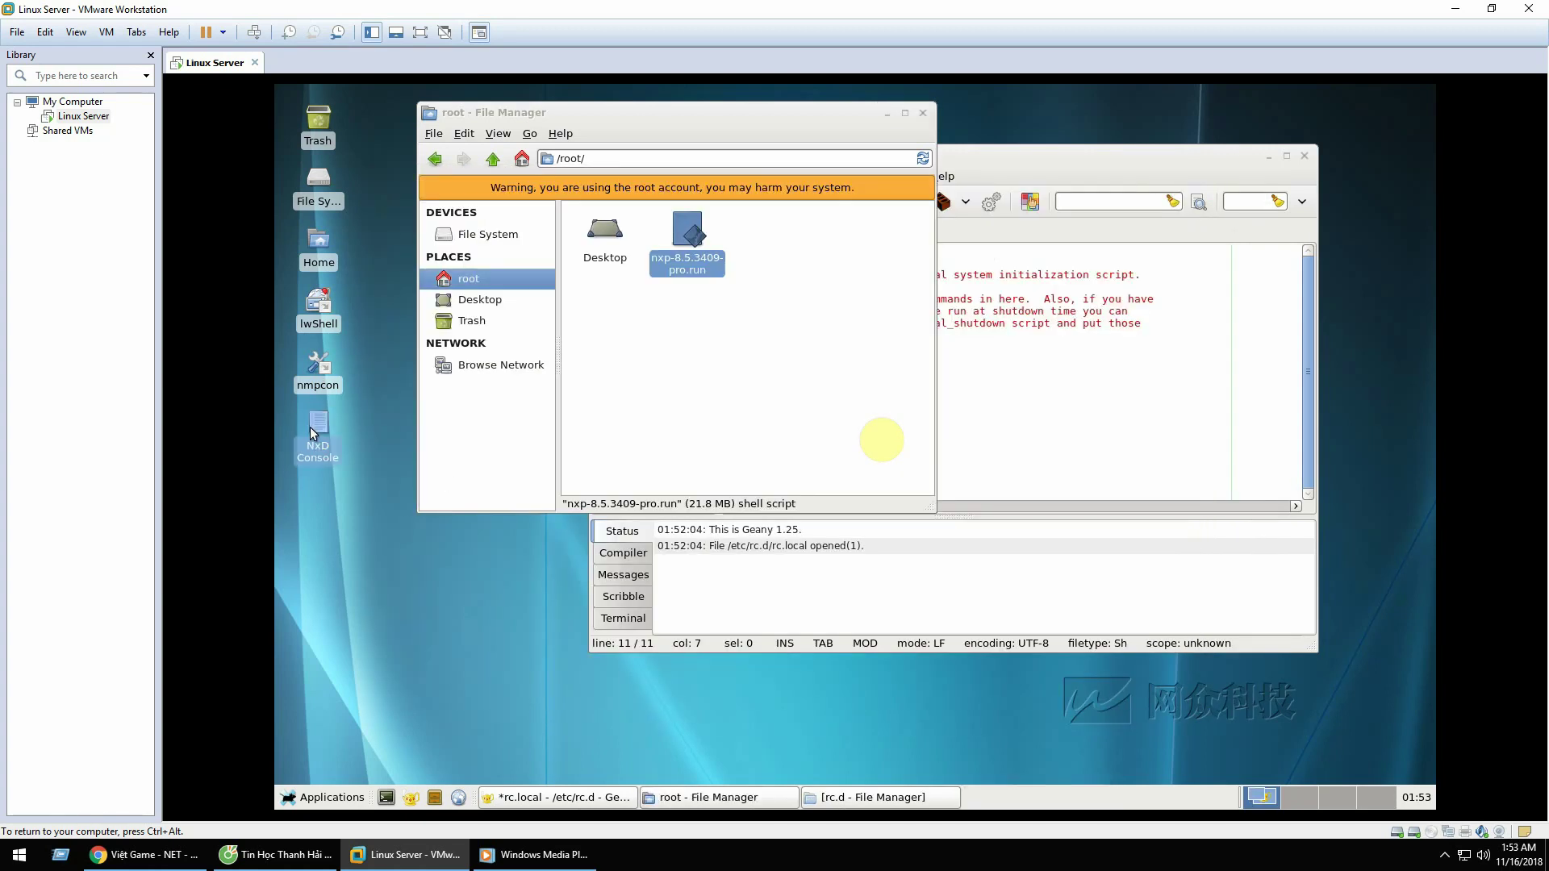
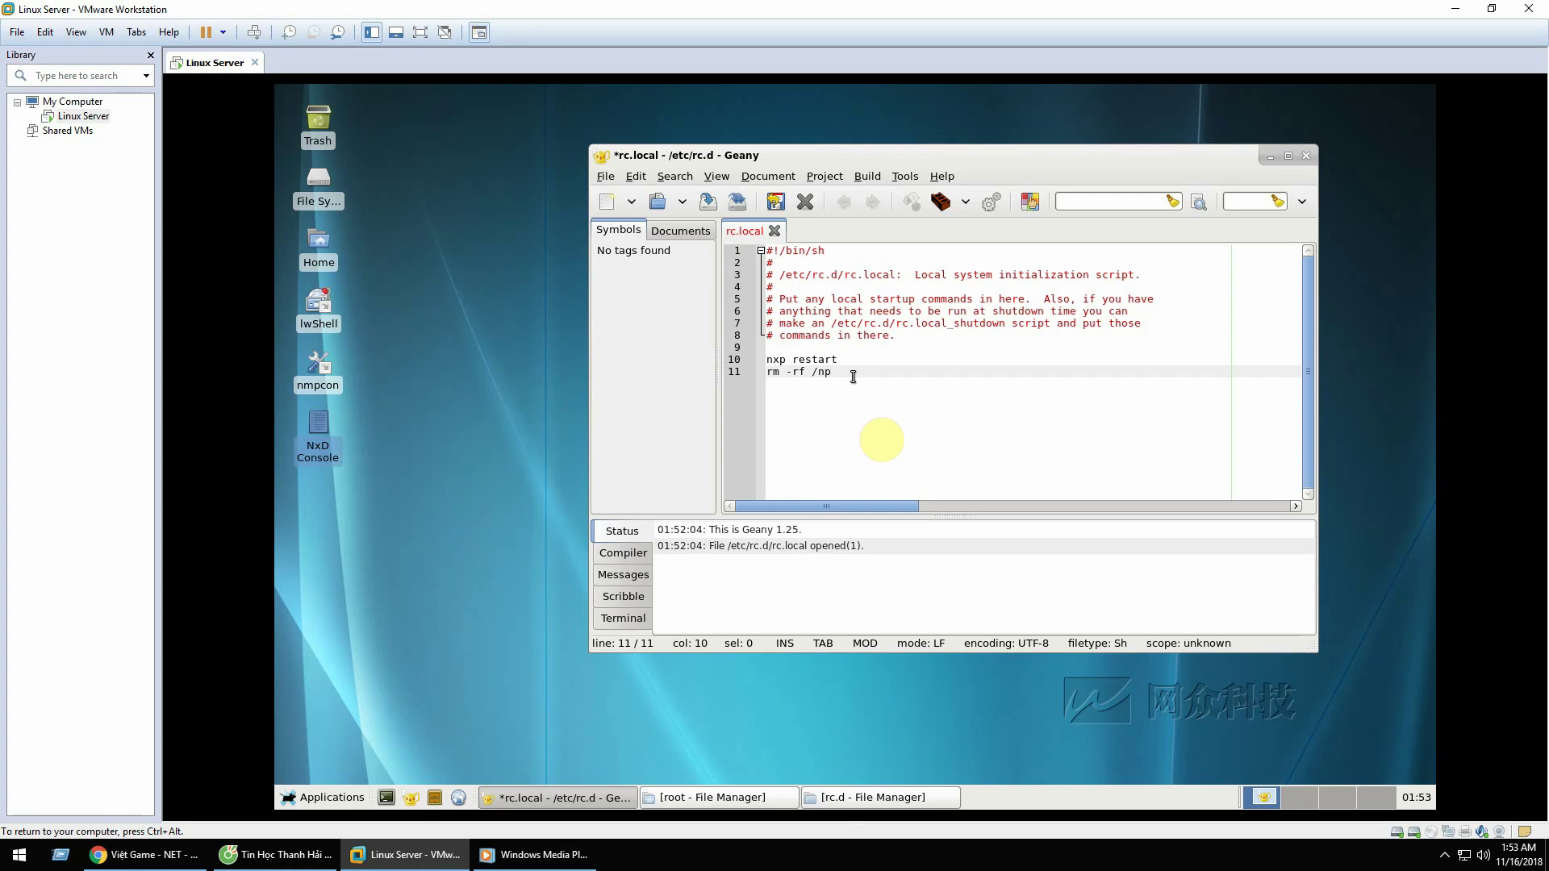
Step: Delete the partial 'np' path so line 11 of rc.local reads 'rm -rf /'
key(BackSpace)
key(BackSpace)
Step: Browse from the file system root into the empty /mnt/nxp/wks folder
double_click(326, 179)
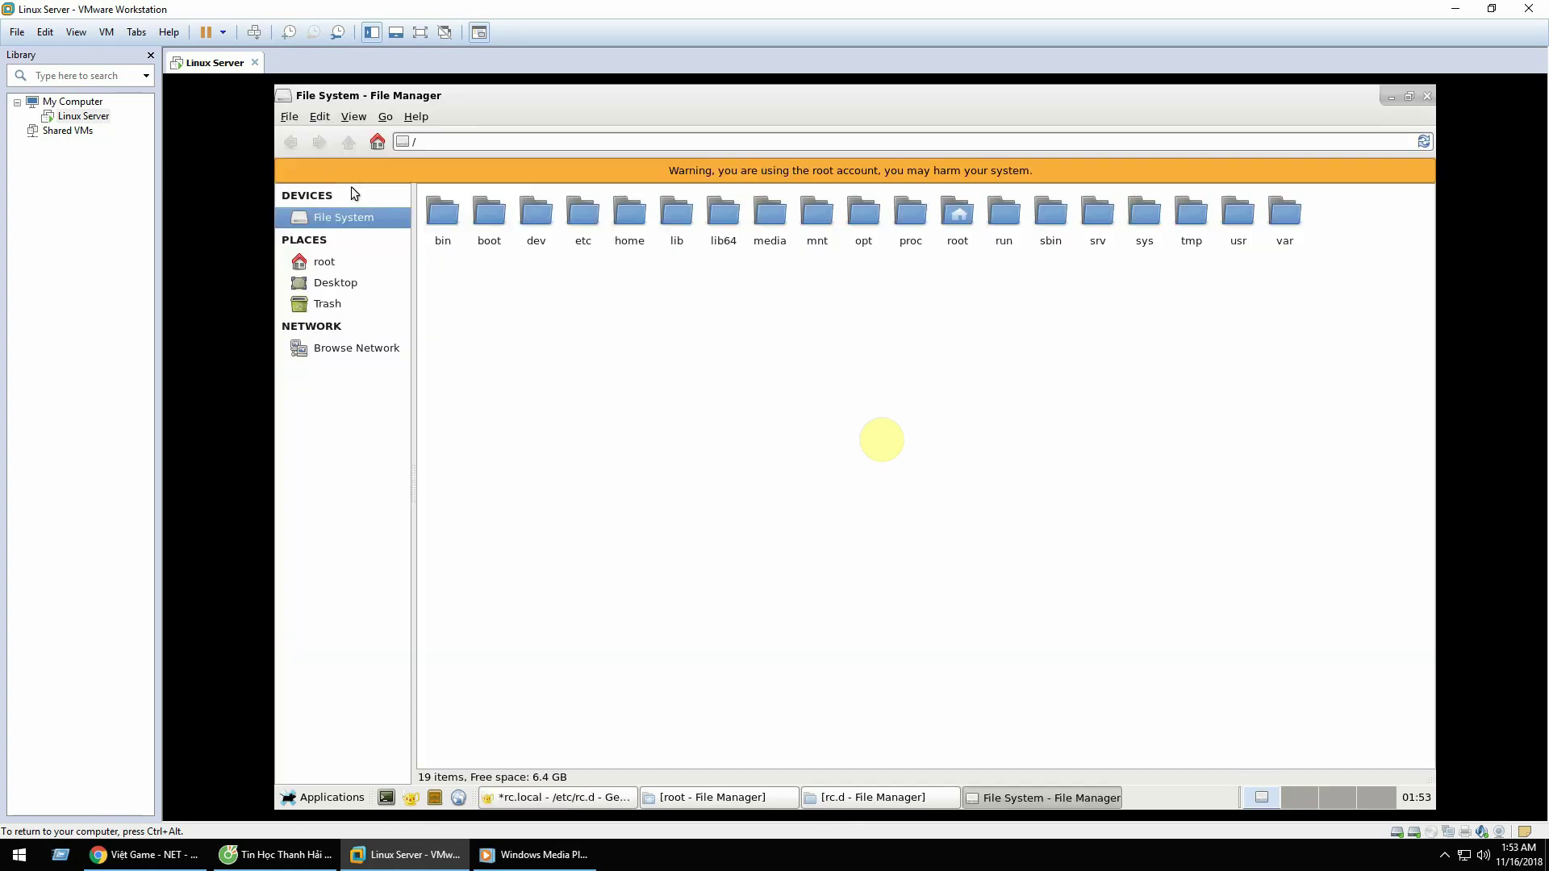
double_click(819, 211)
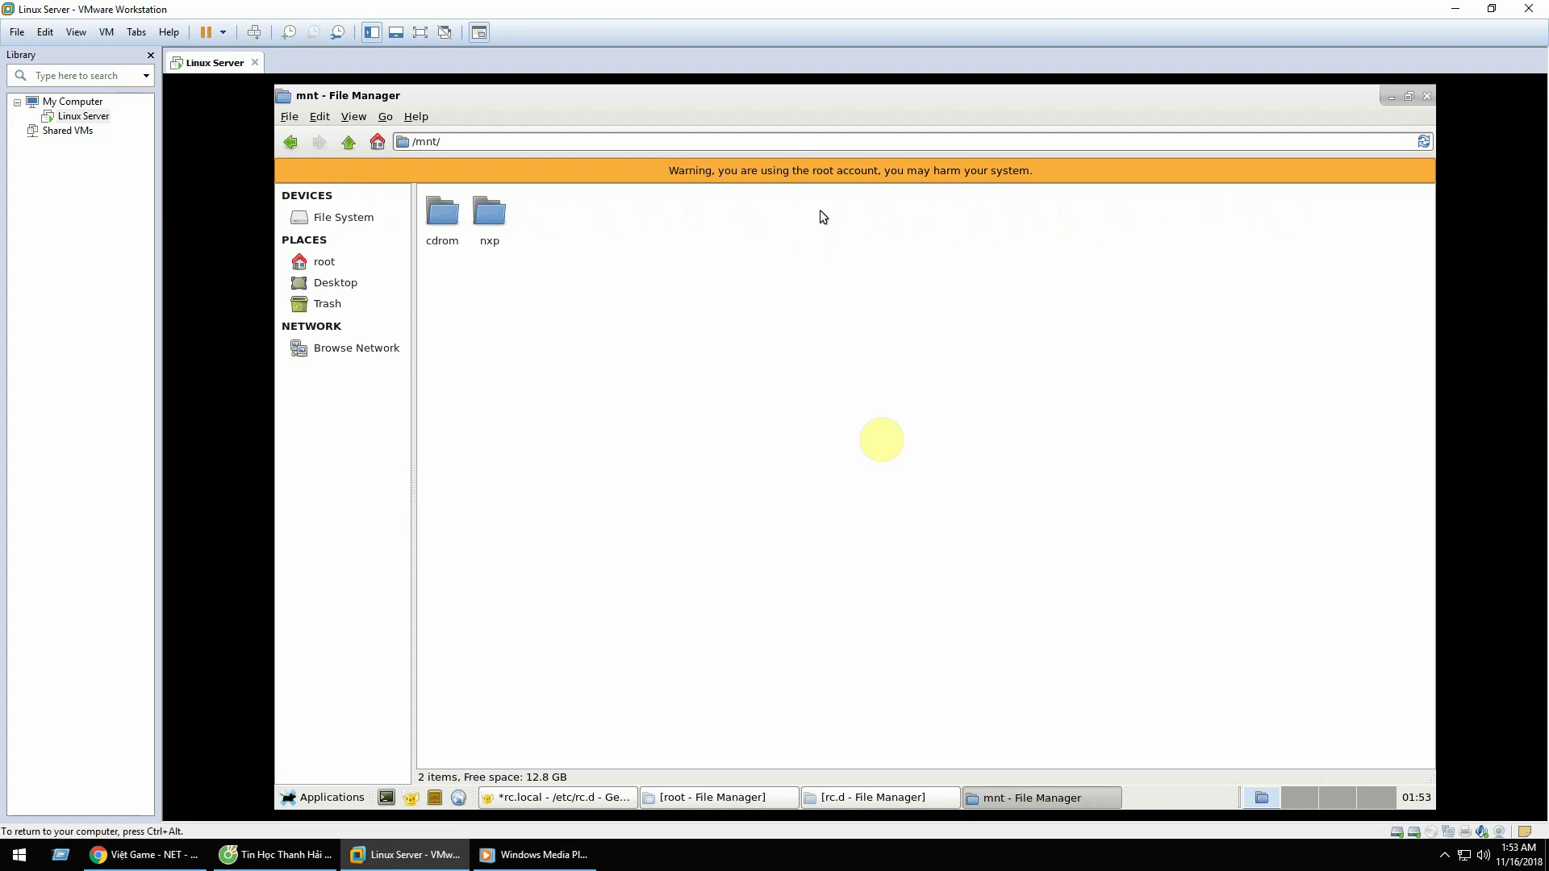
double_click(488, 216)
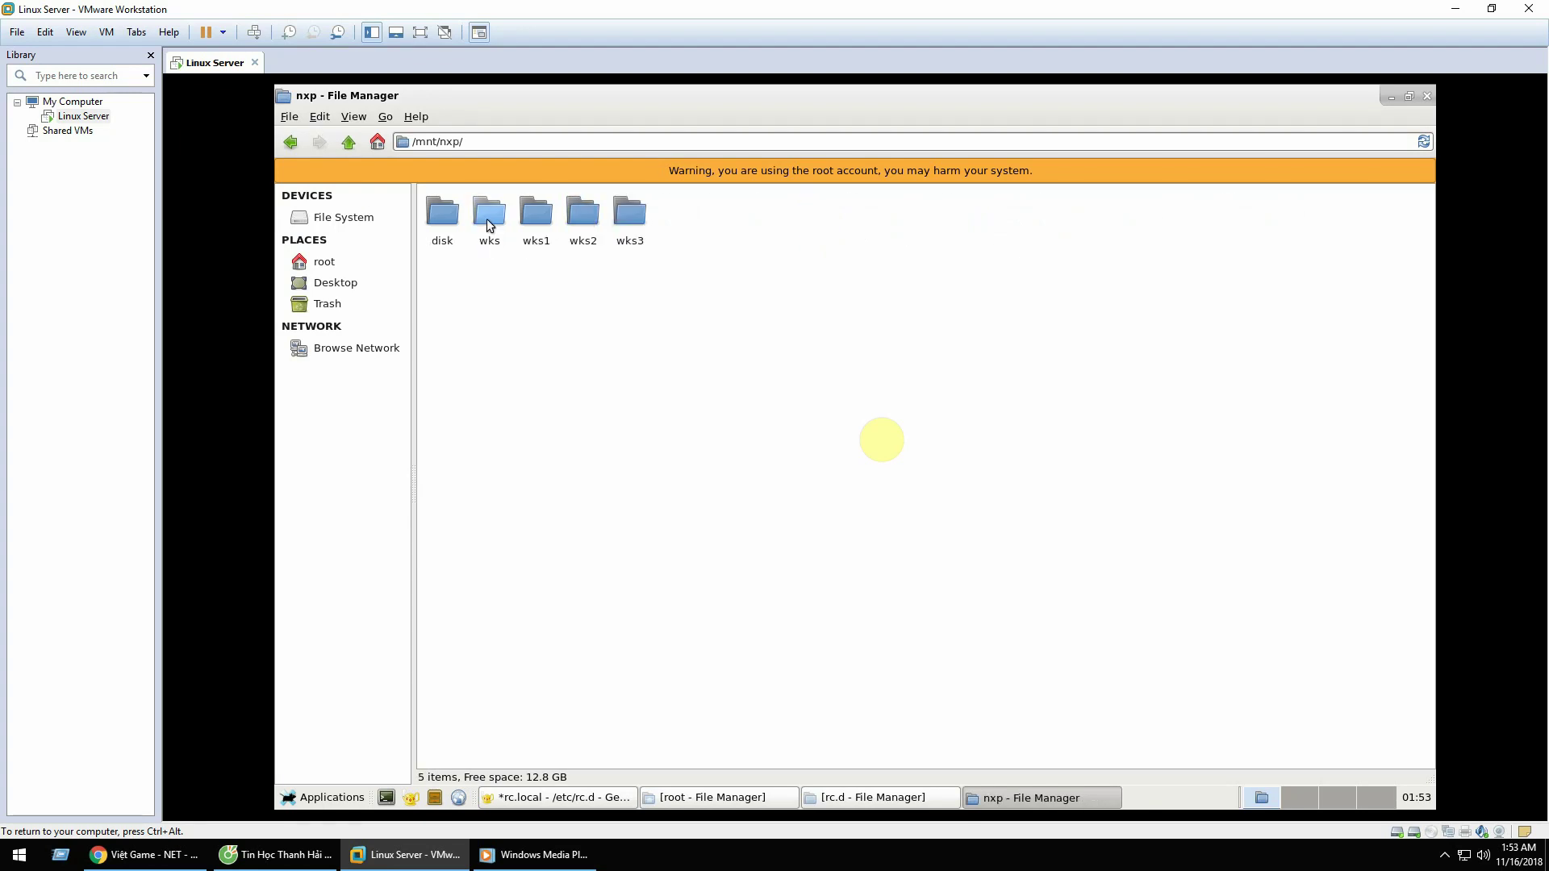
click(490, 228)
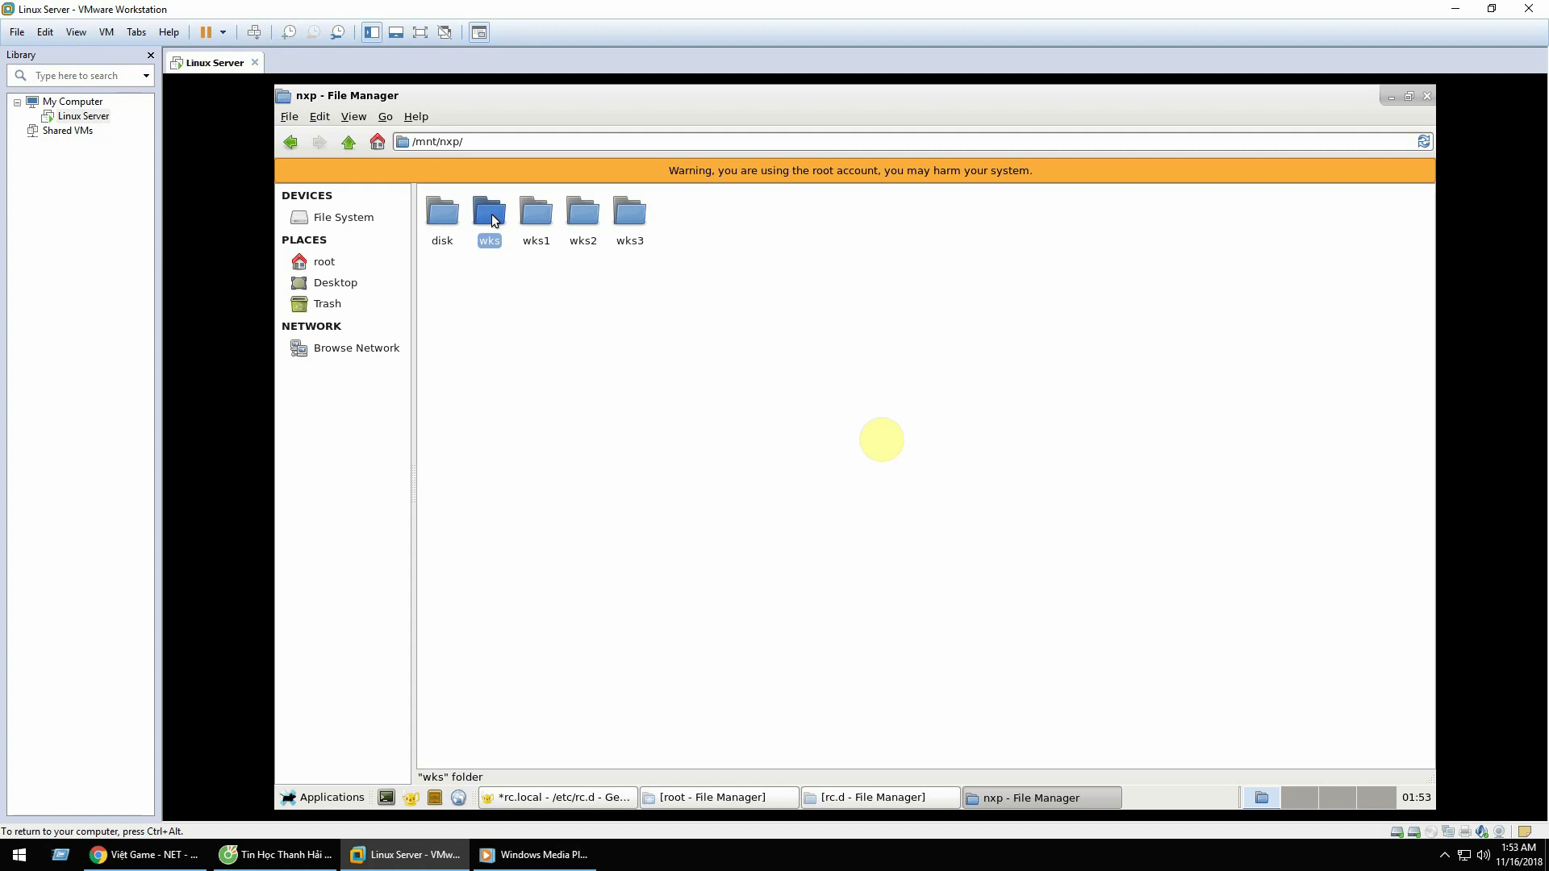
double_click(495, 220)
Step: Copy the /mnt/nxp/wks path from the address bar and minimize the file manager
drag(509, 146, 376, 144)
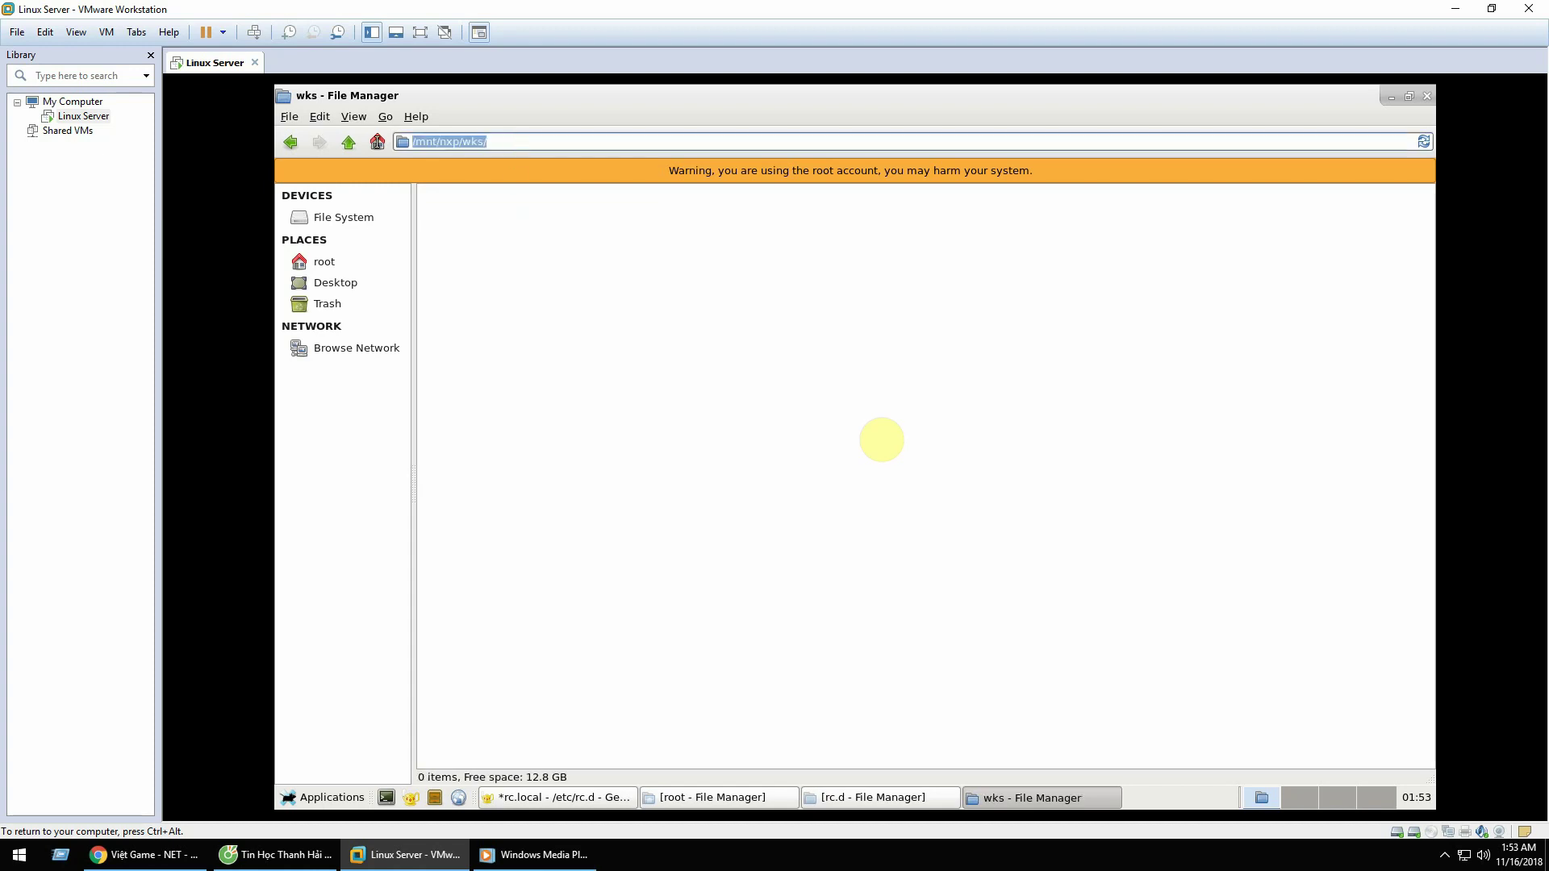
right_click(474, 144)
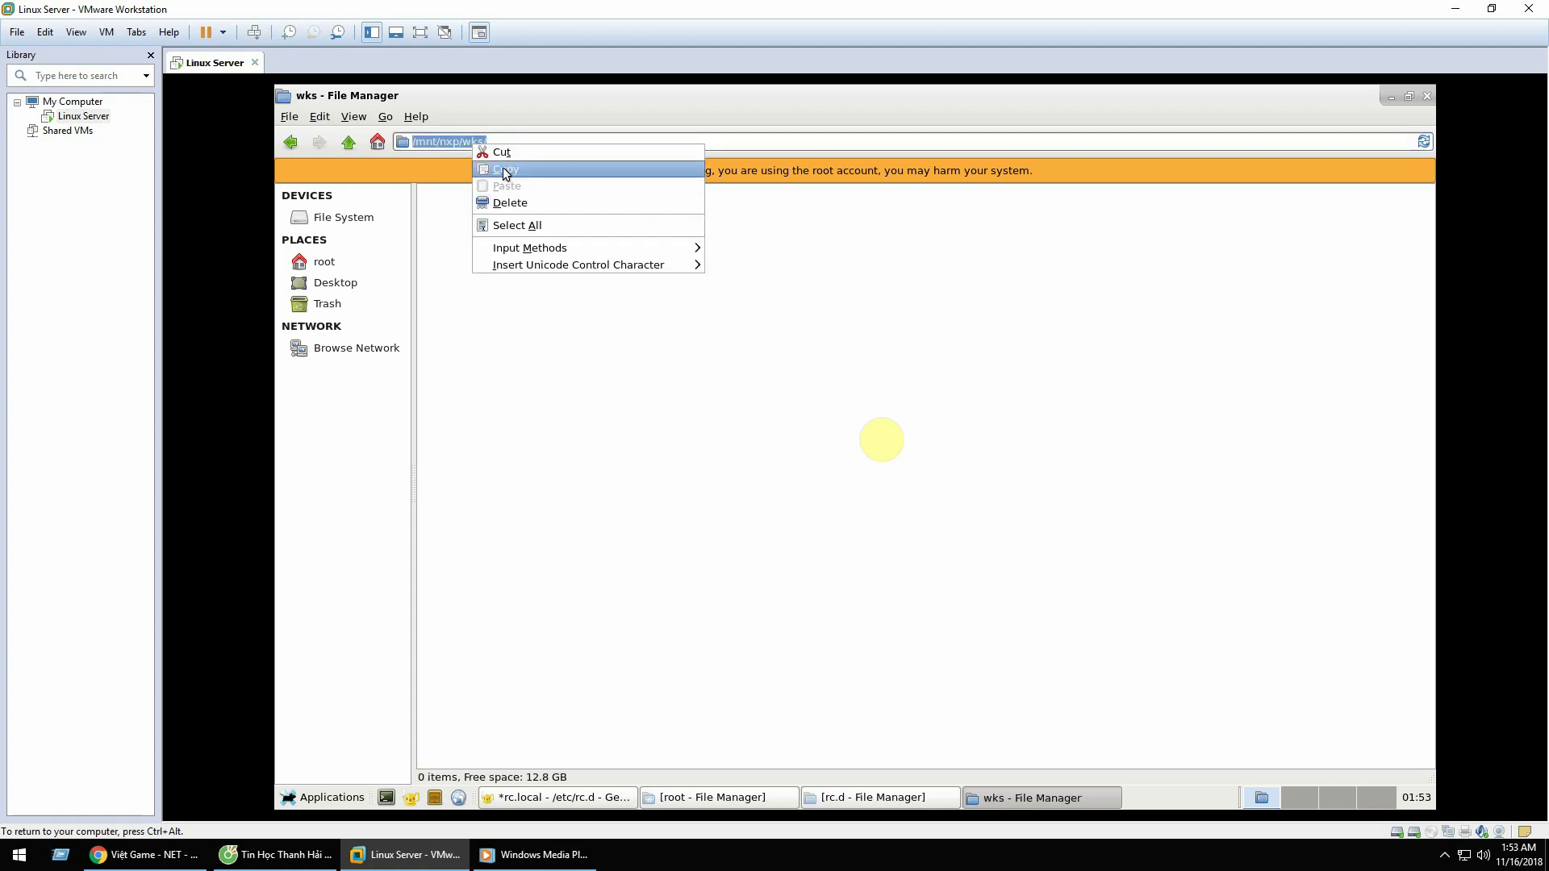
click(496, 169)
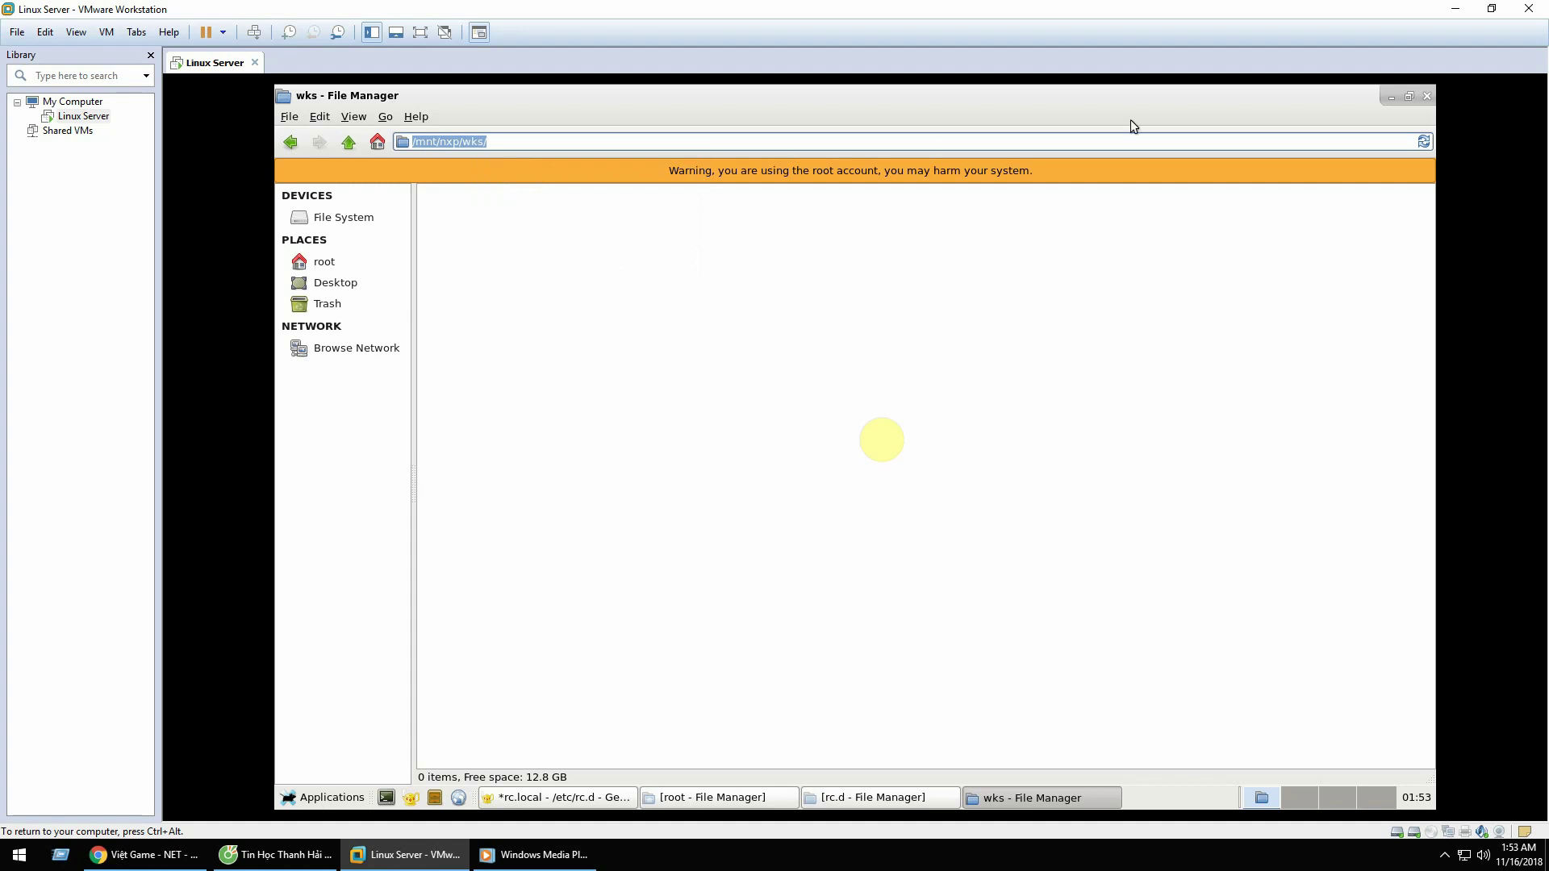
click(1389, 99)
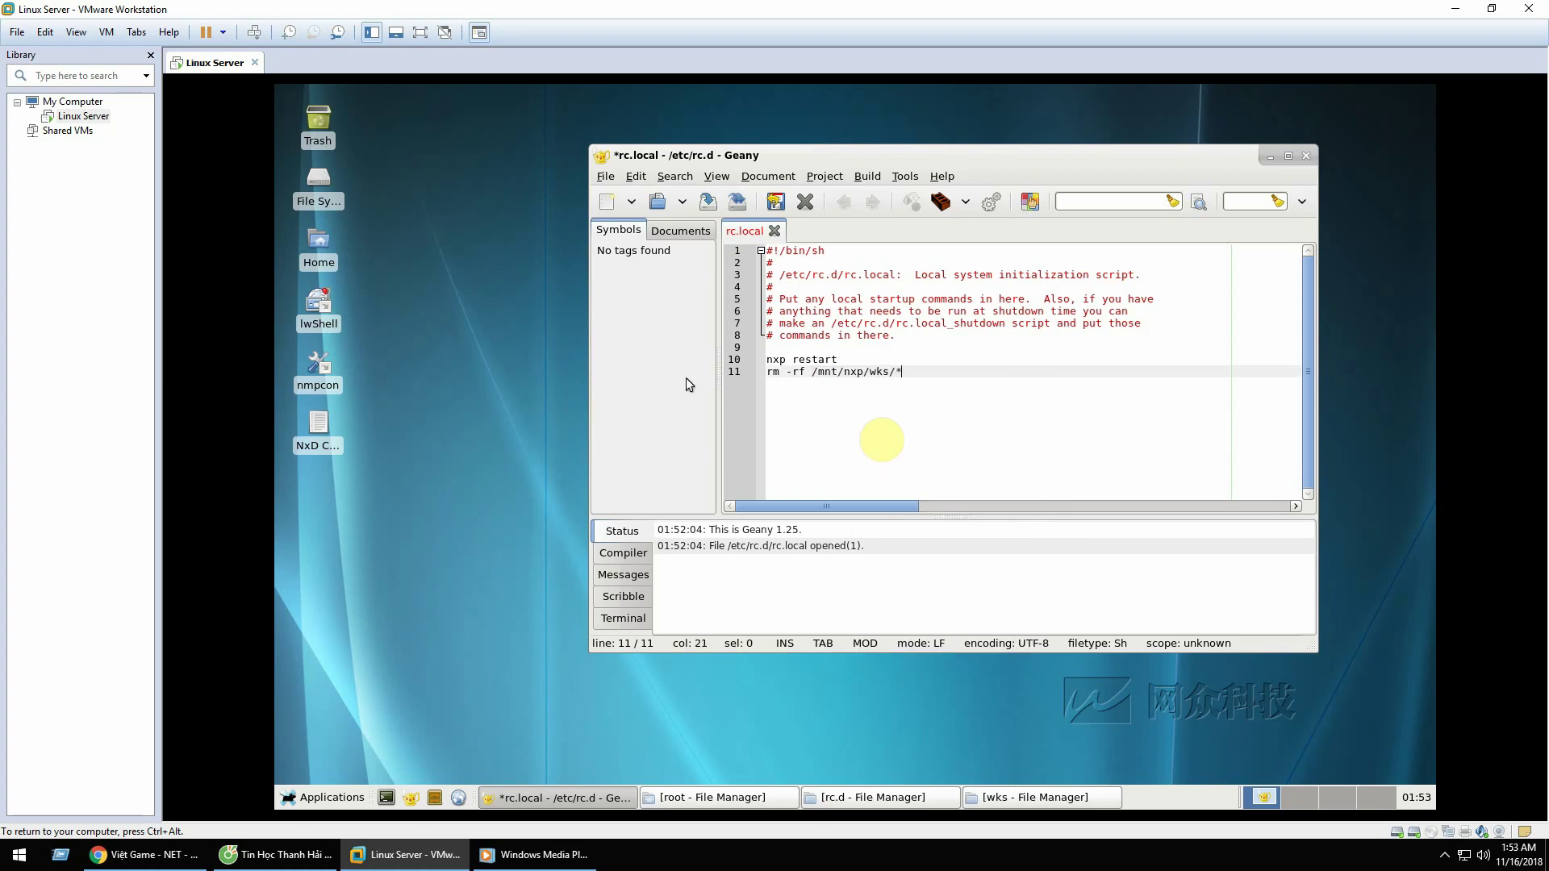
Step: Add a blank final line to rc.local, save it, and close the file and Geany
text(*)
key(Return)
click(707, 202)
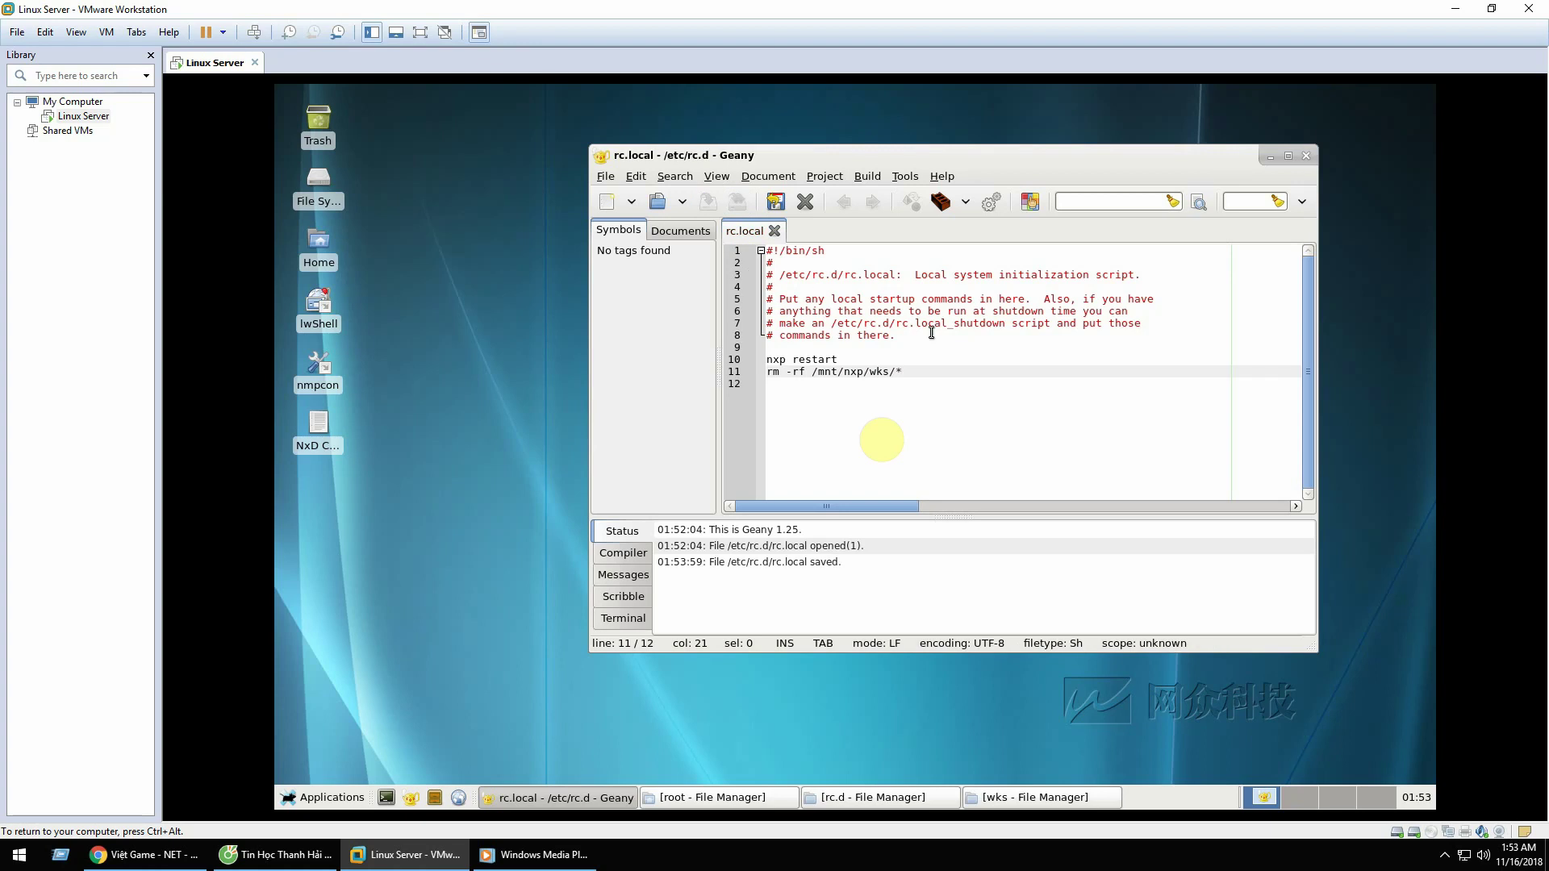
double_click(959, 158)
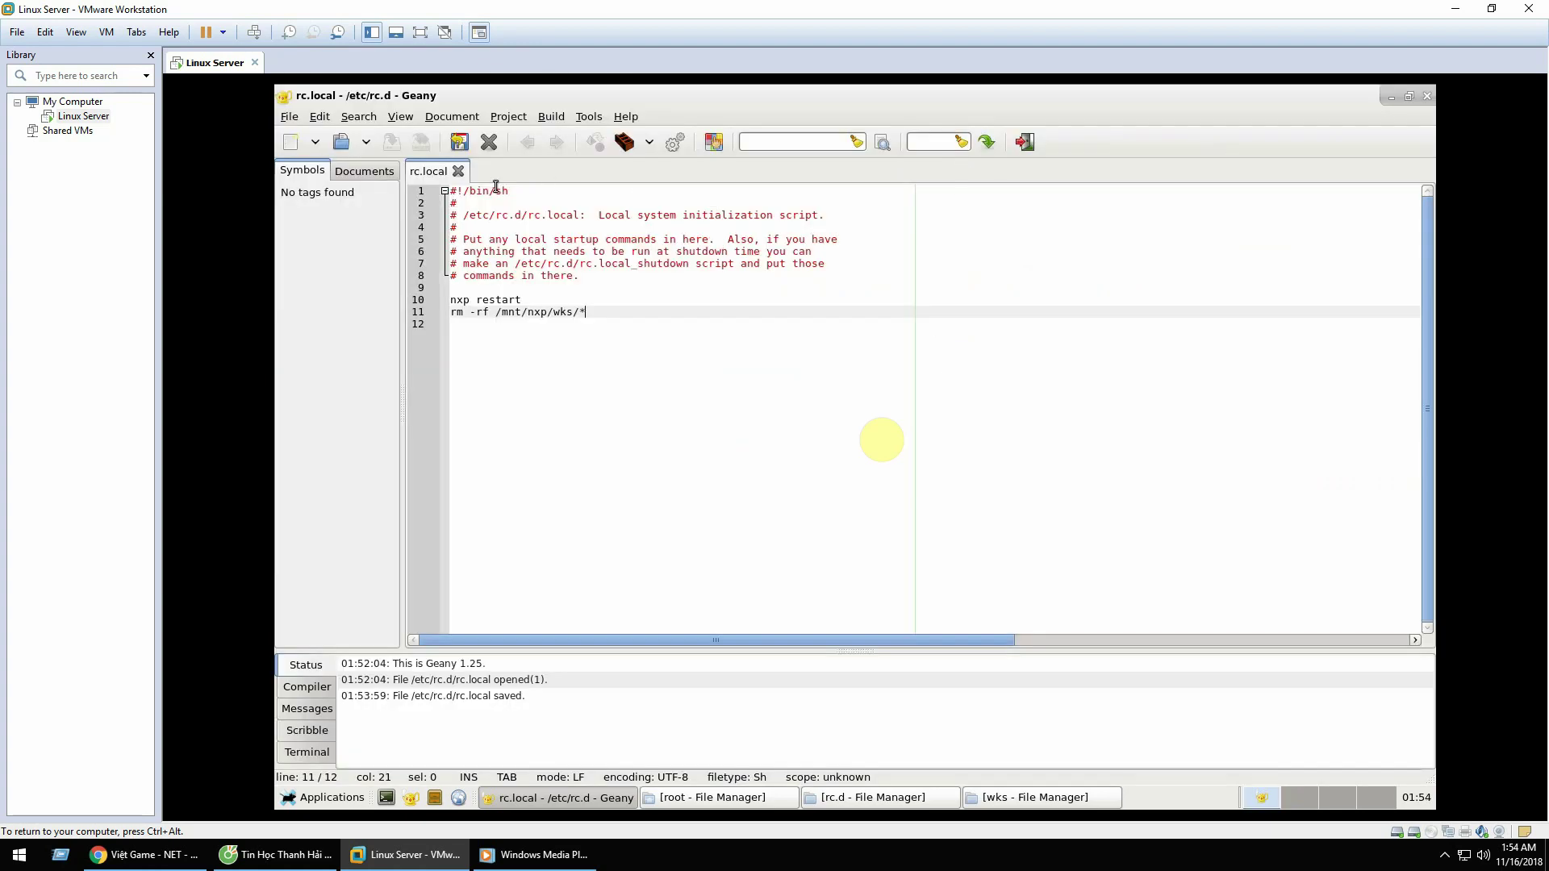
click(457, 171)
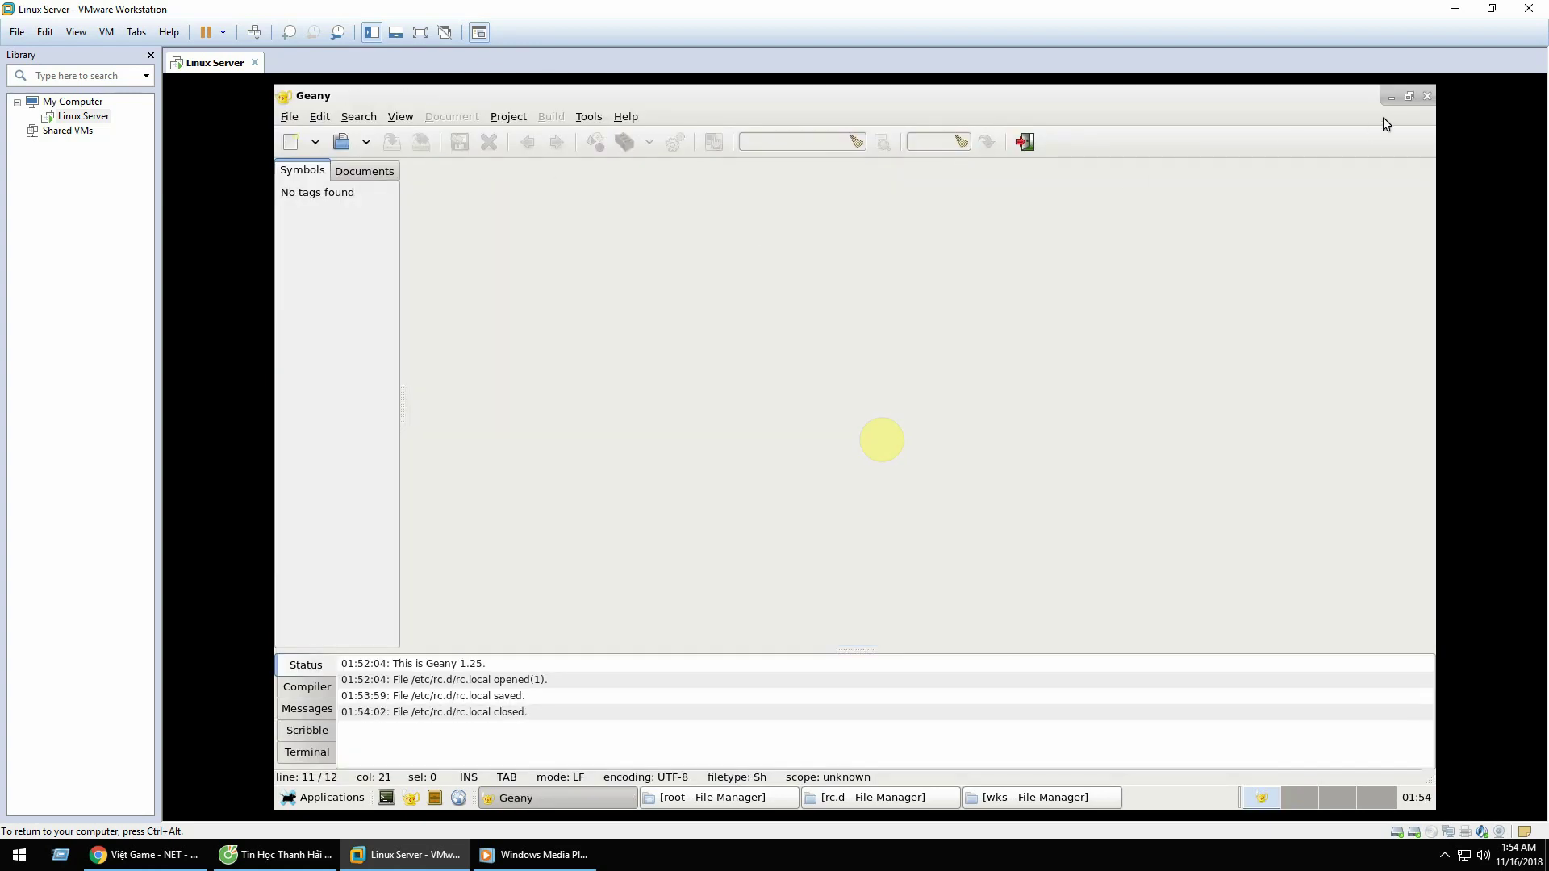
click(1426, 97)
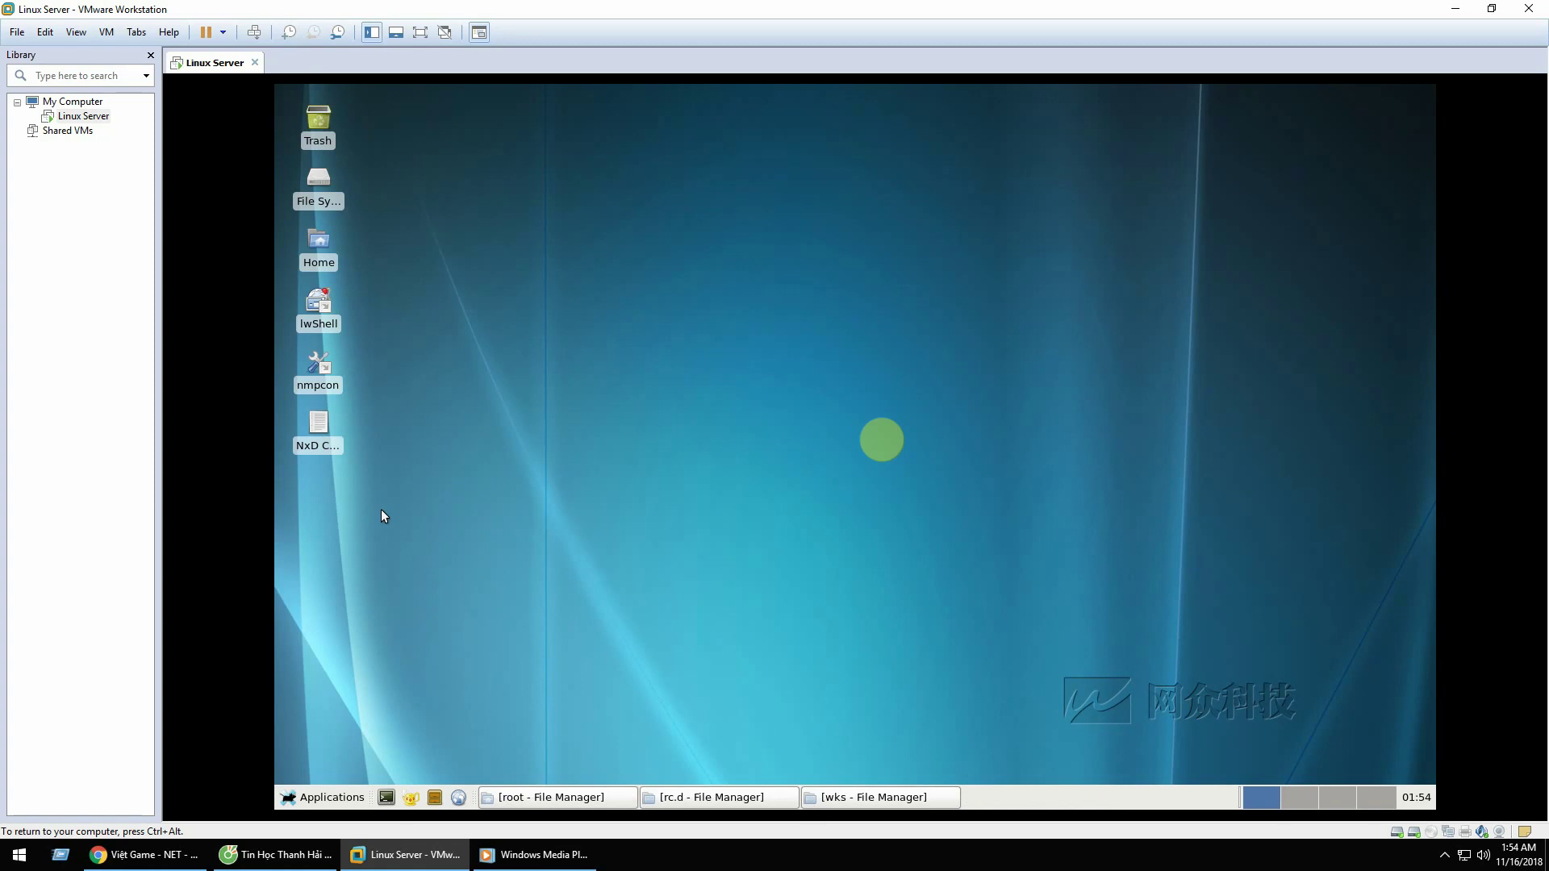
Step: Launch nmpcon maximized, show System Info > Network, and open eth0's interface settings
double_click(321, 371)
double_click(919, 200)
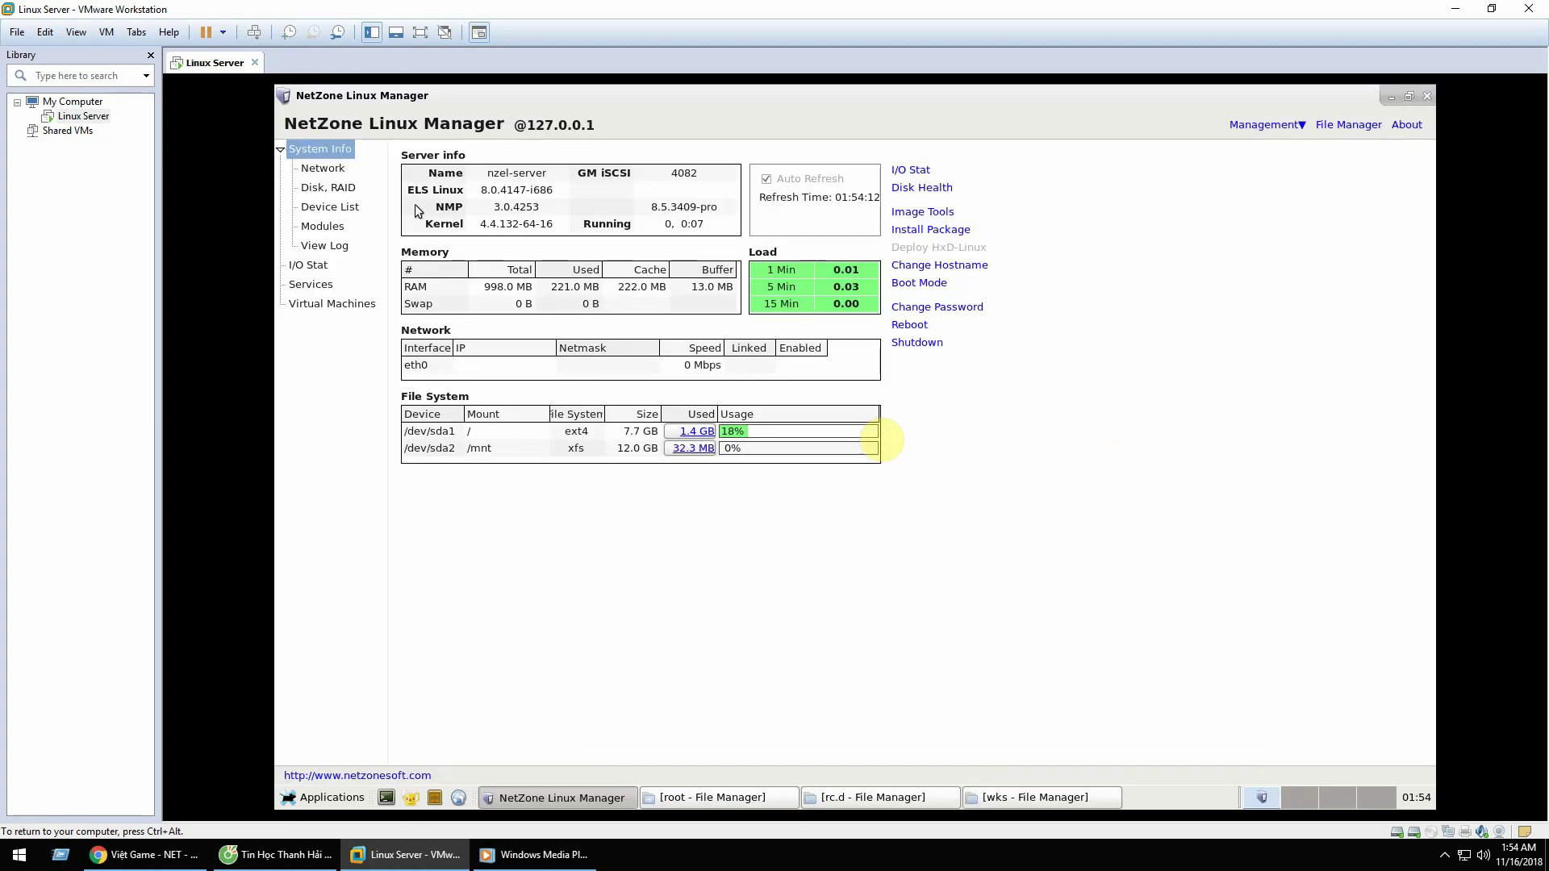
click(325, 170)
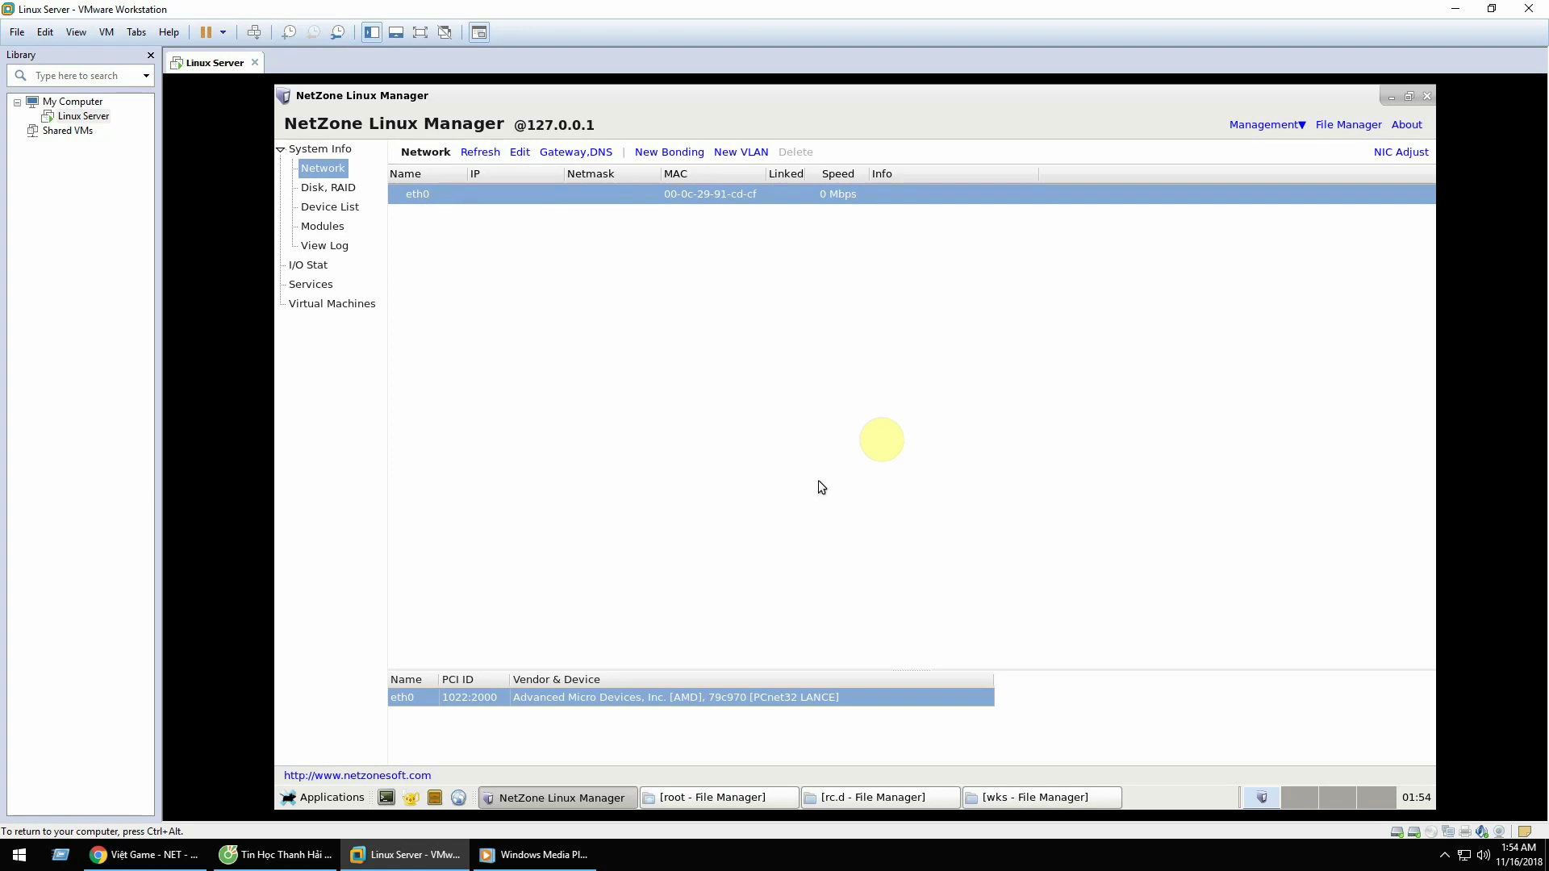
double_click(448, 200)
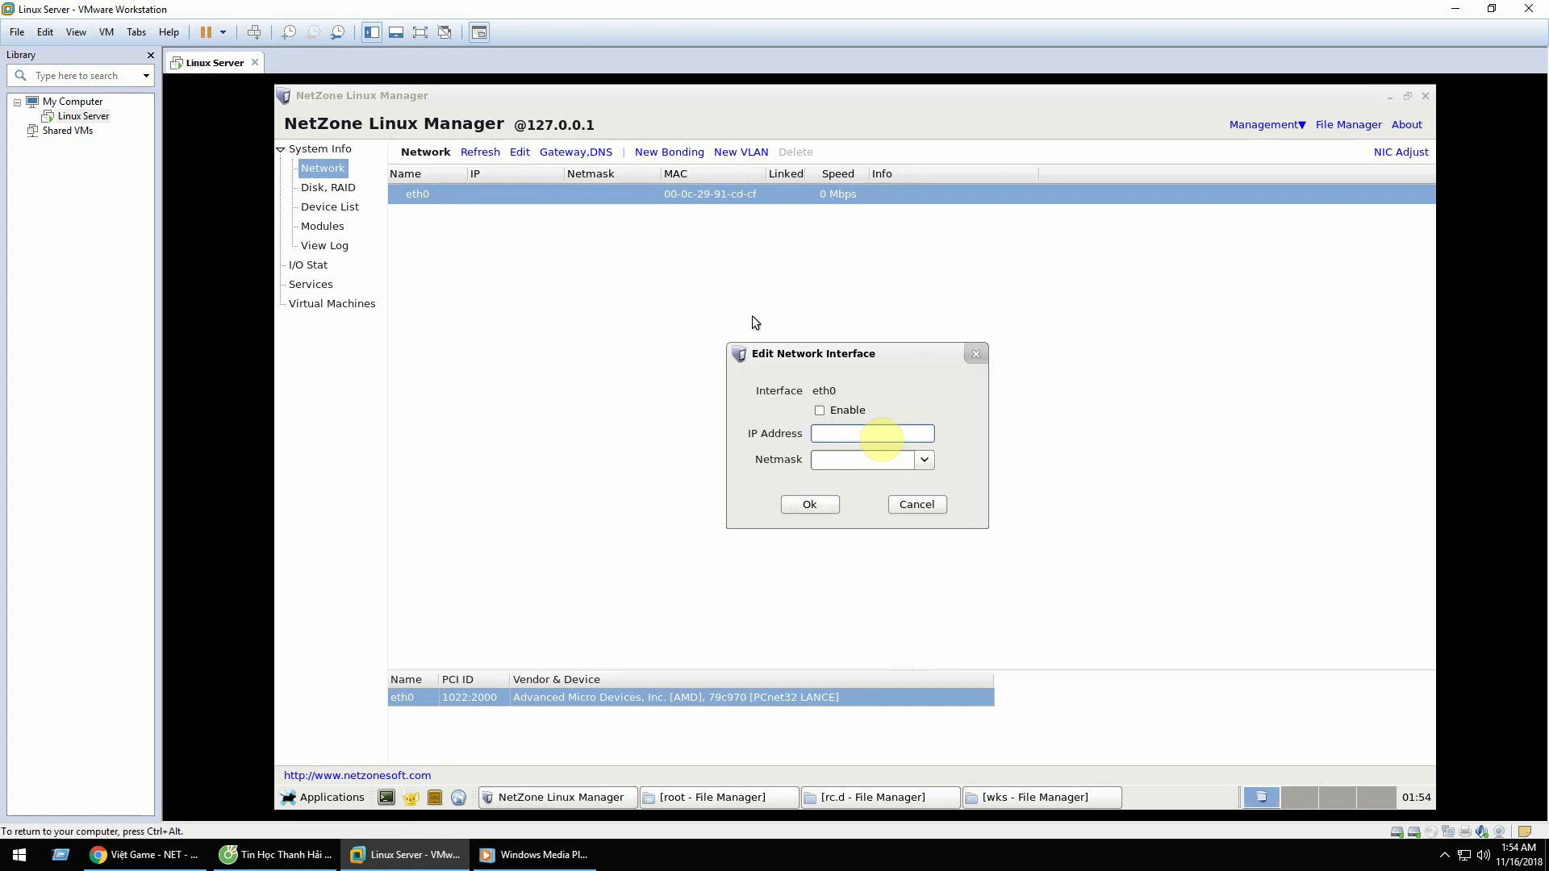
Step: Tick Enable for eth0, set IP 192.168.1.5 and netmask 255.255.255.0, and apply
click(819, 411)
drag(866, 356, 849, 218)
click(843, 299)
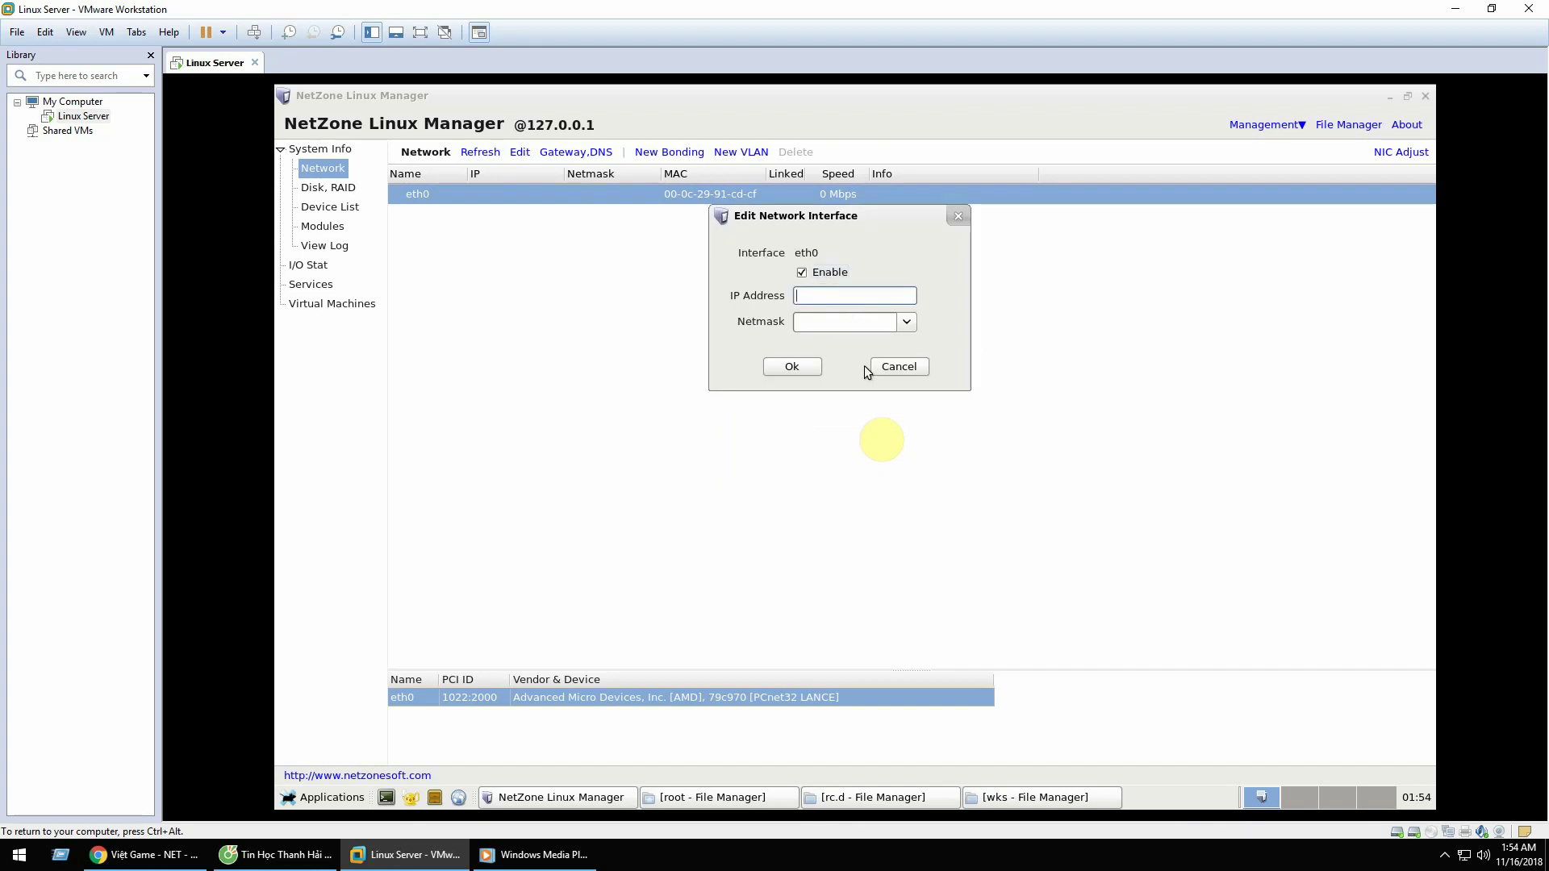
text(192.168.1.5)
click(867, 322)
click(819, 361)
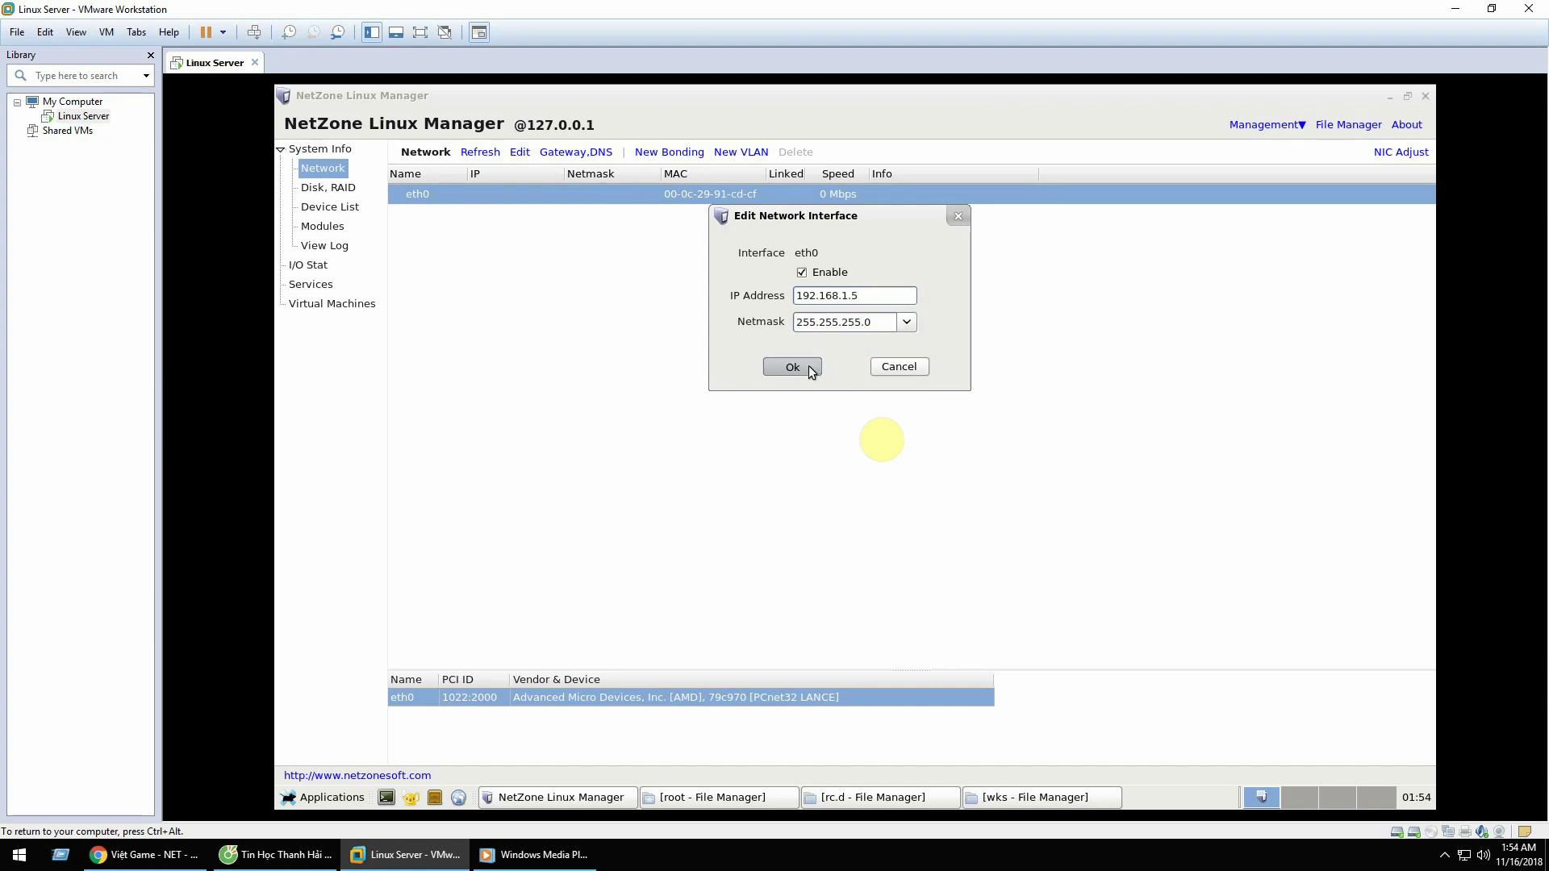
click(799, 366)
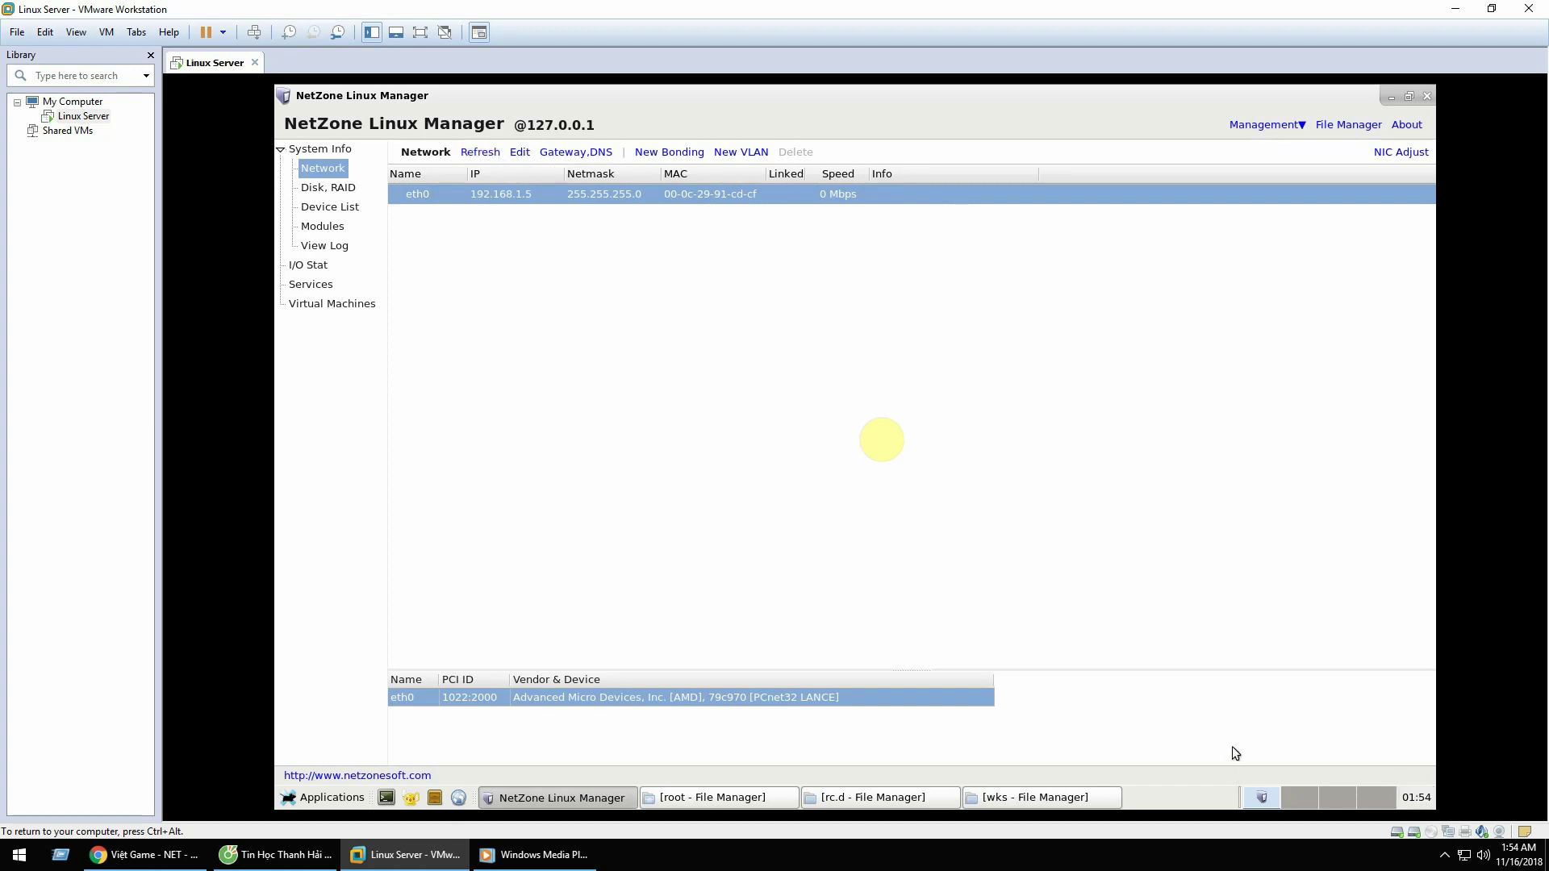
Step: Refresh the interface list, close NetZone Linux Manager, and minimize the VMware window
click(1448, 805)
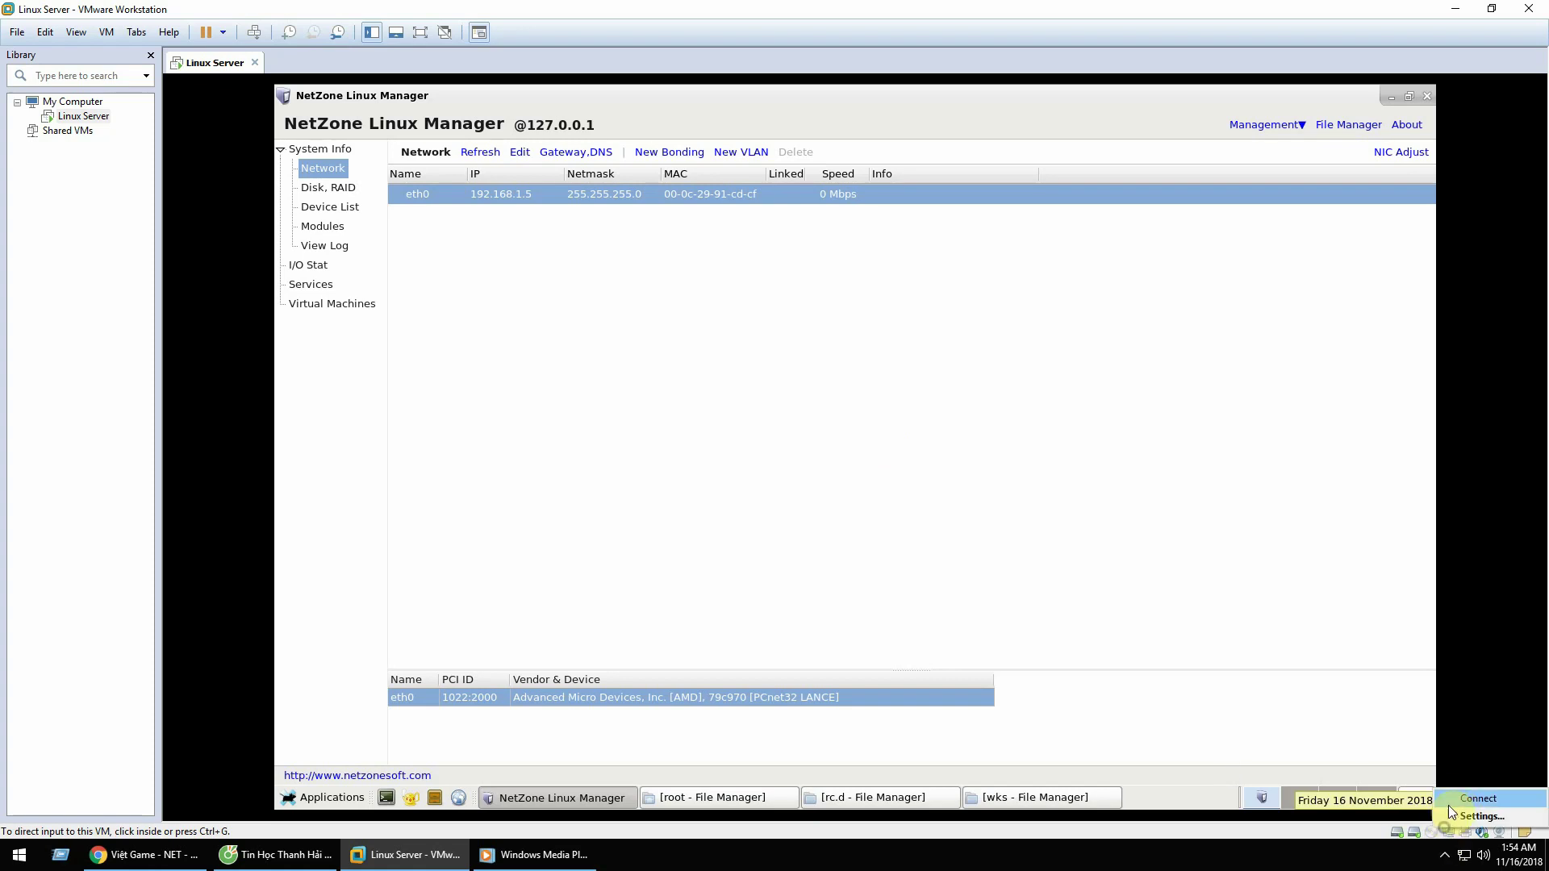
click(770, 308)
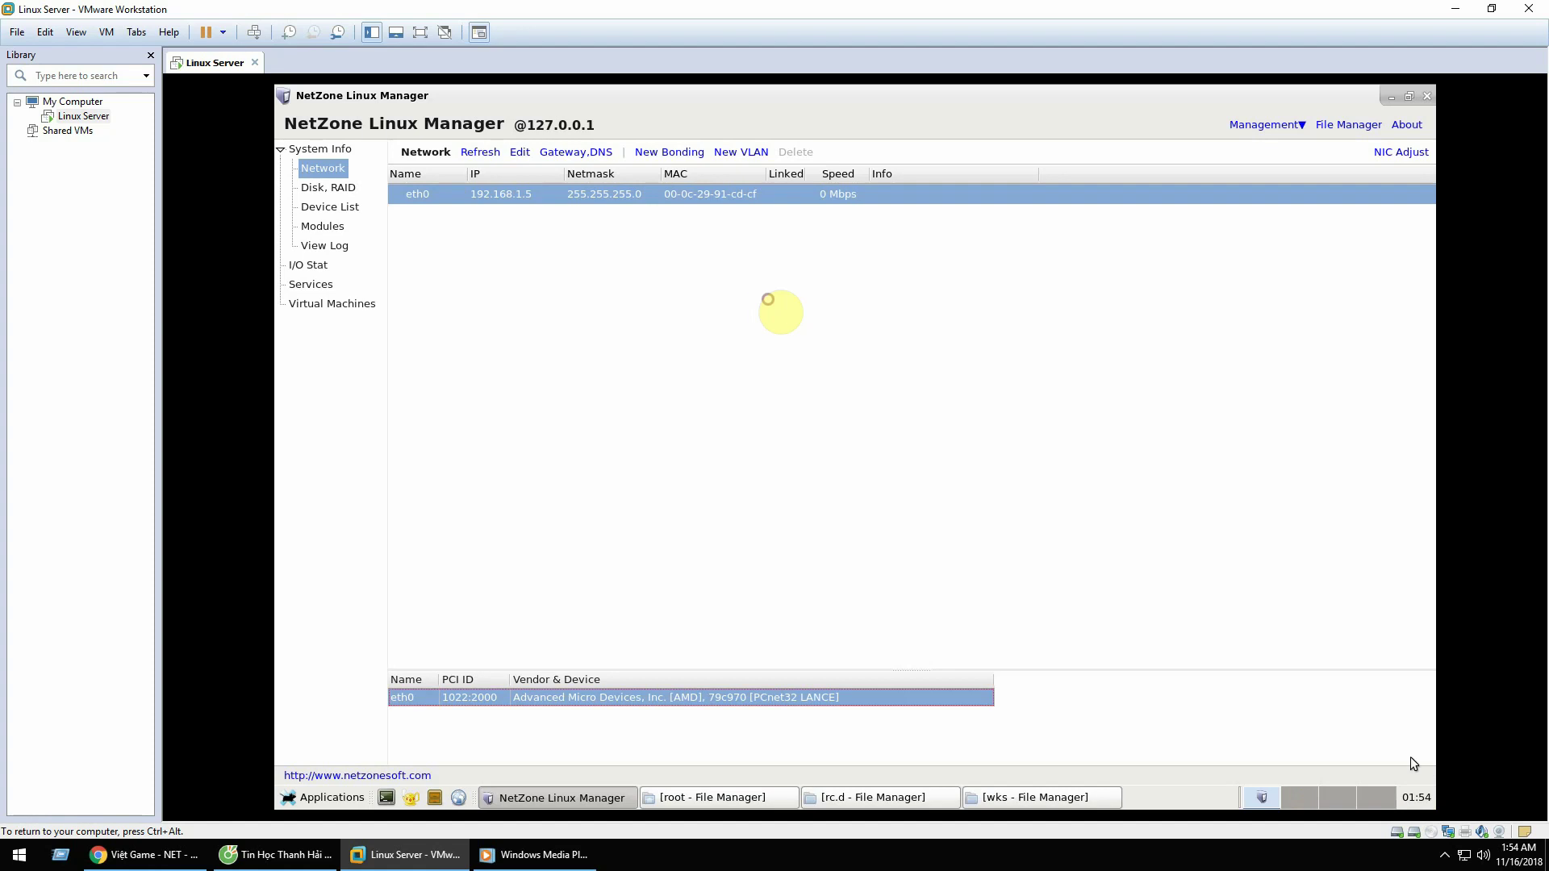
click(473, 155)
click(1426, 96)
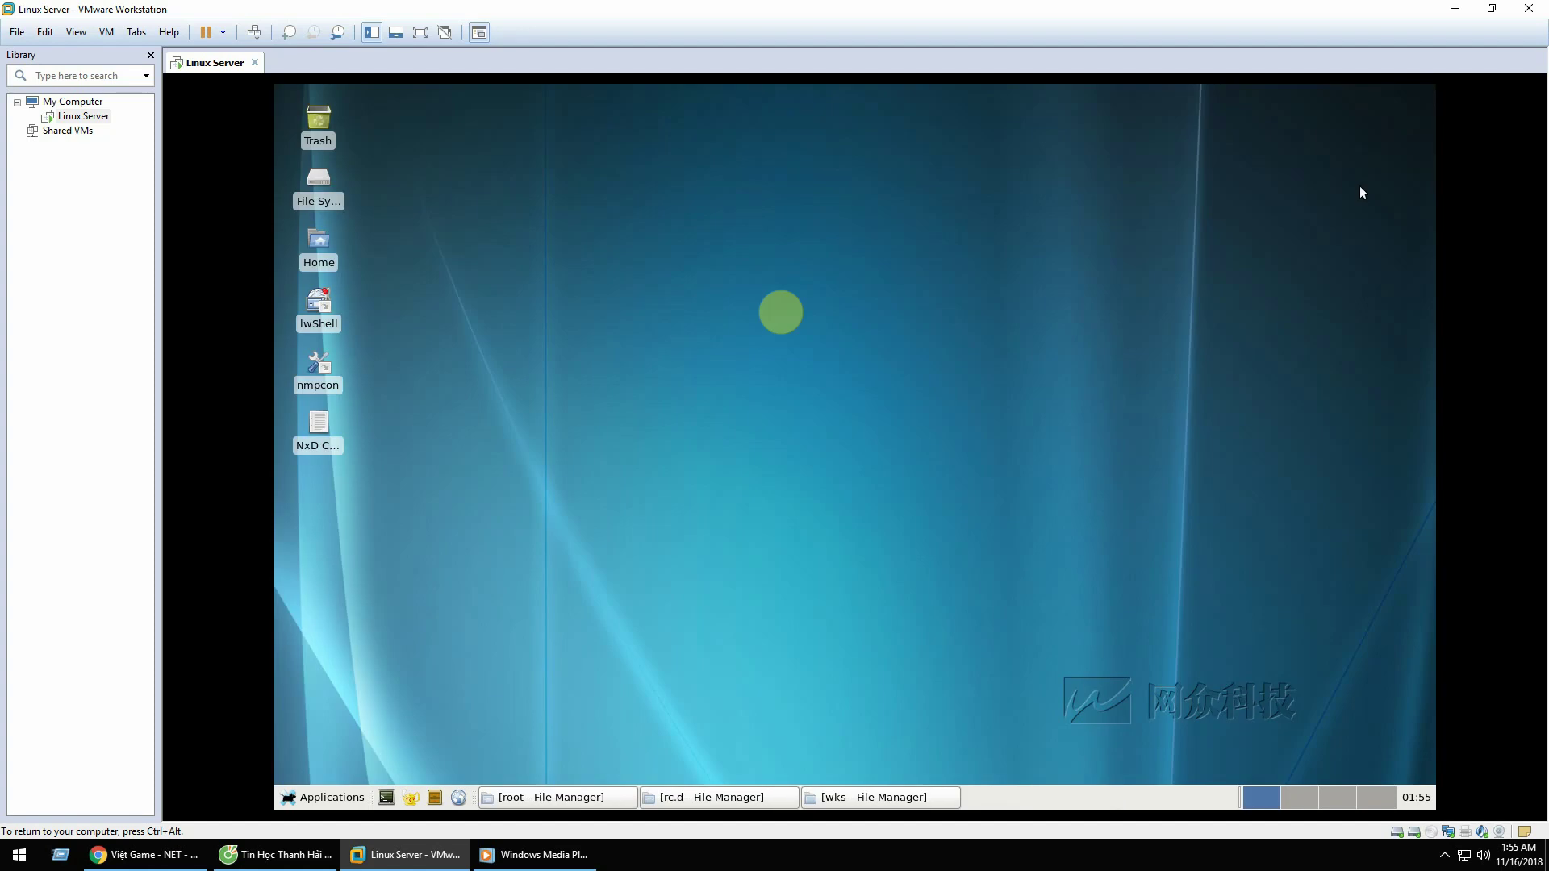
click(1455, 10)
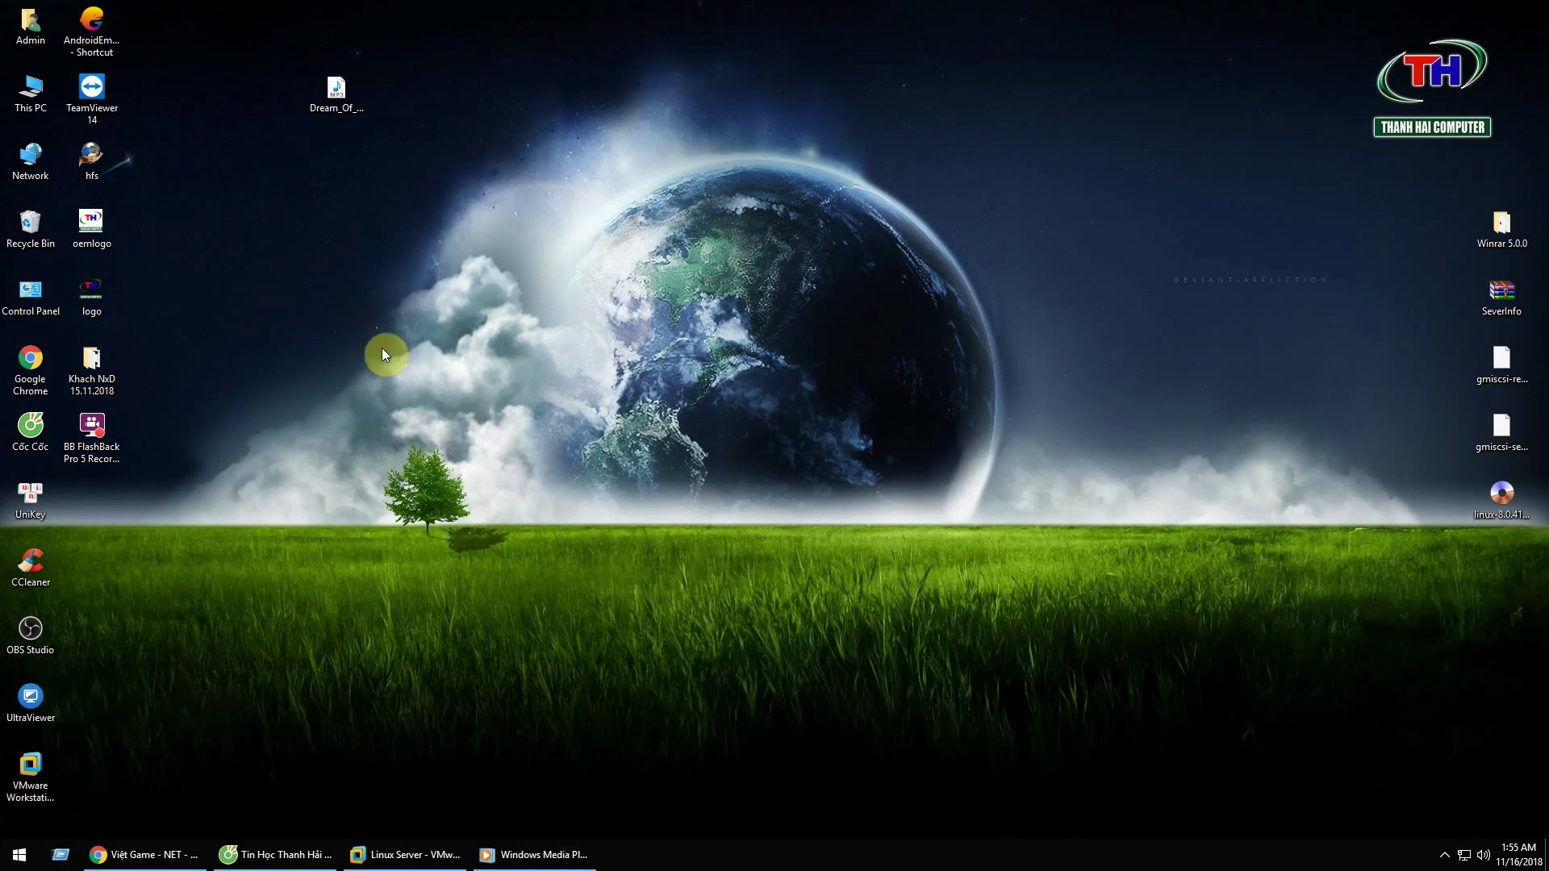
Step: Search 'vnc viewer' in a new Chrome tab and open the RealVNC download page
click(181, 855)
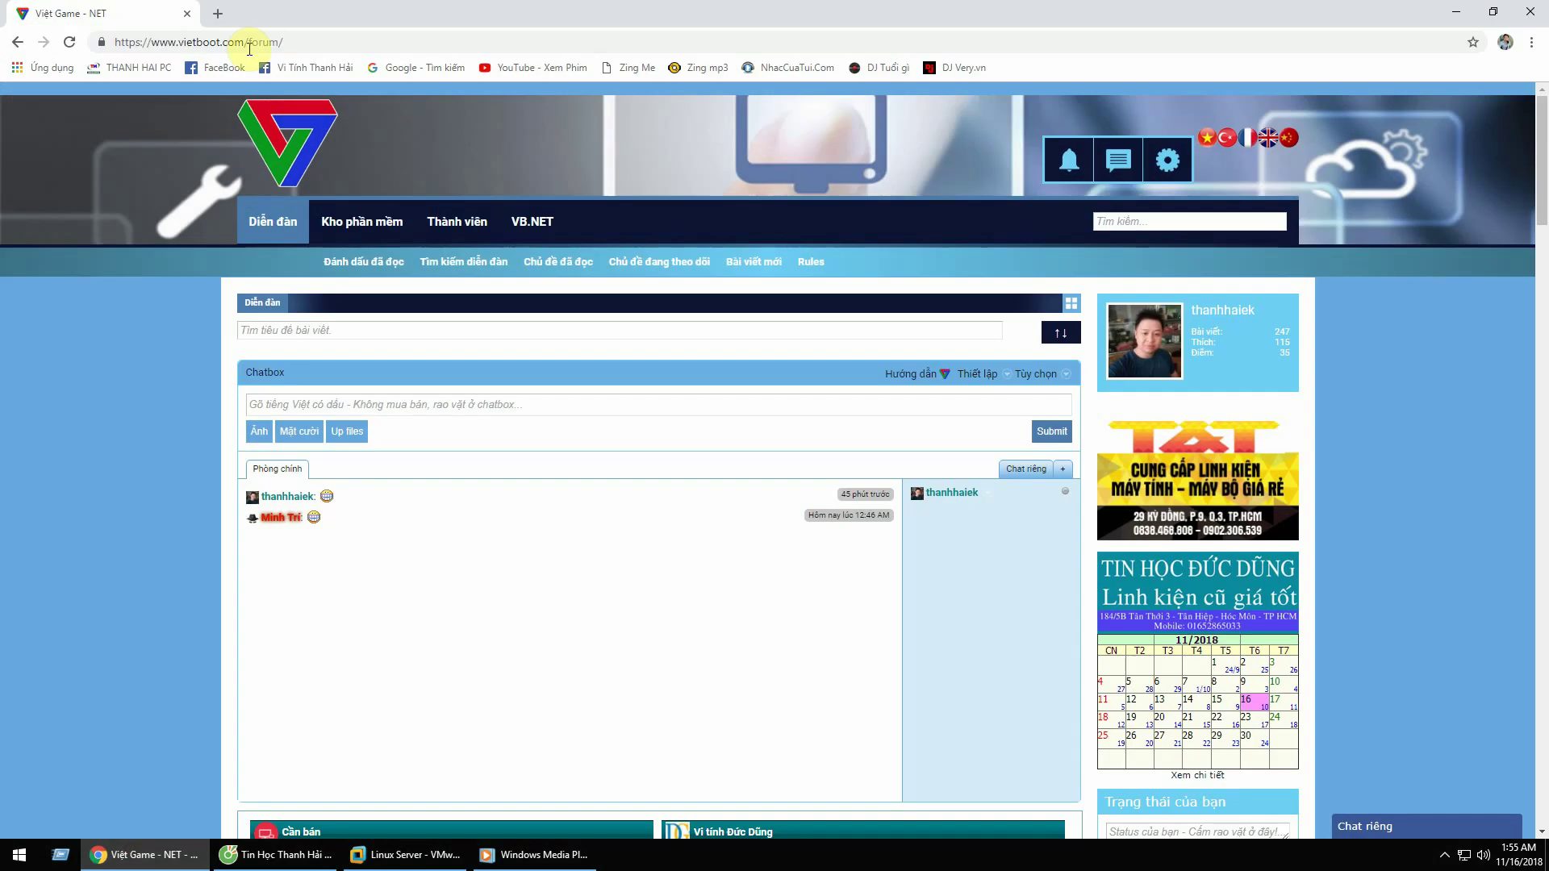
click(218, 14)
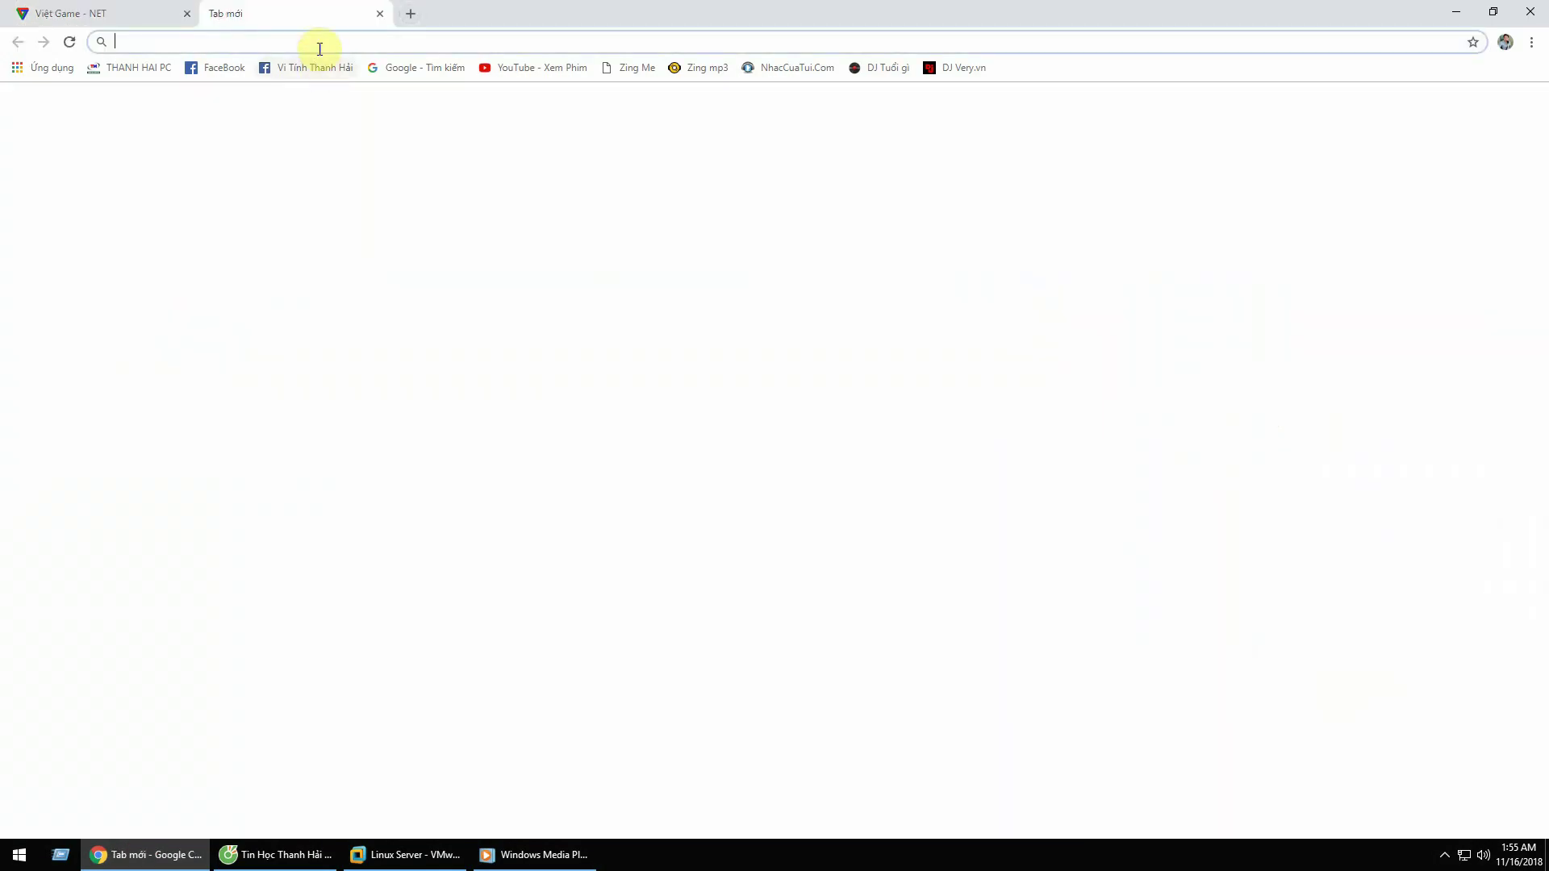
text(VN)
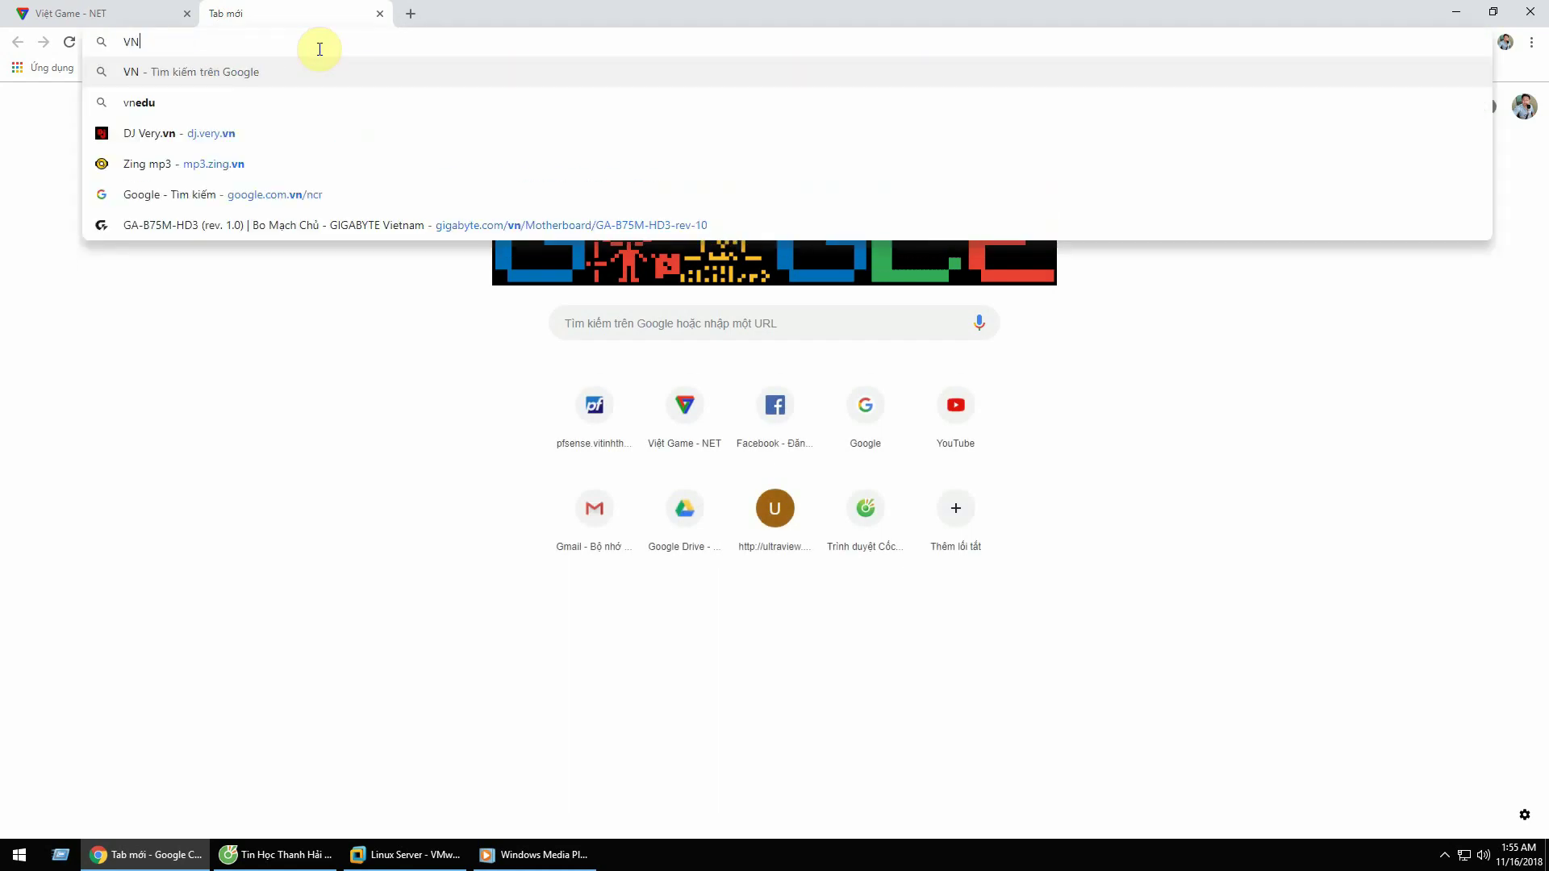
text(Cvie)
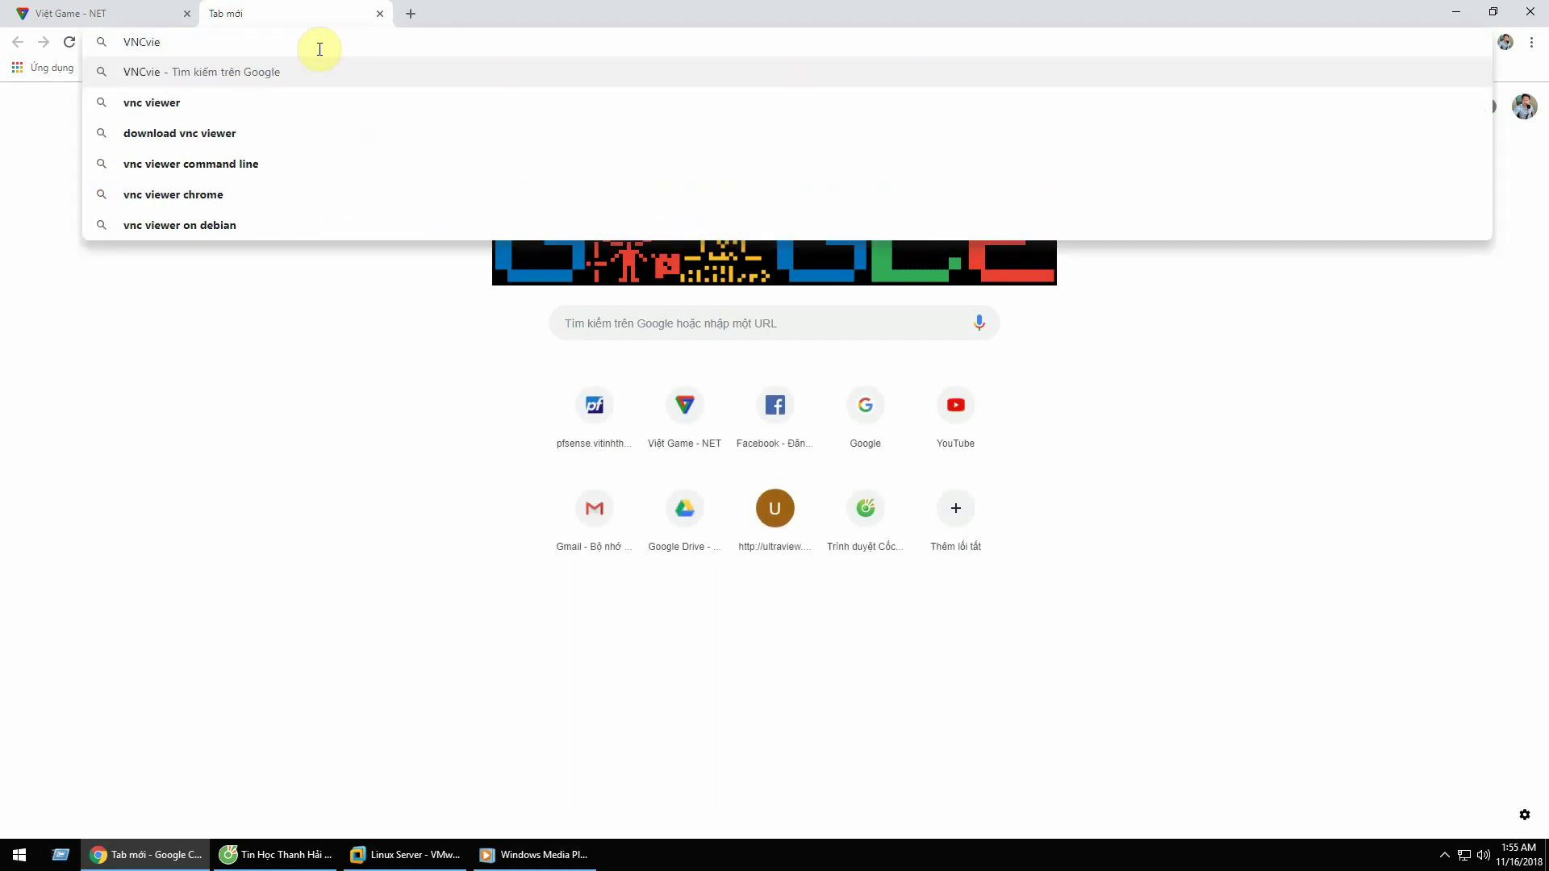
key(Down)
key(Return)
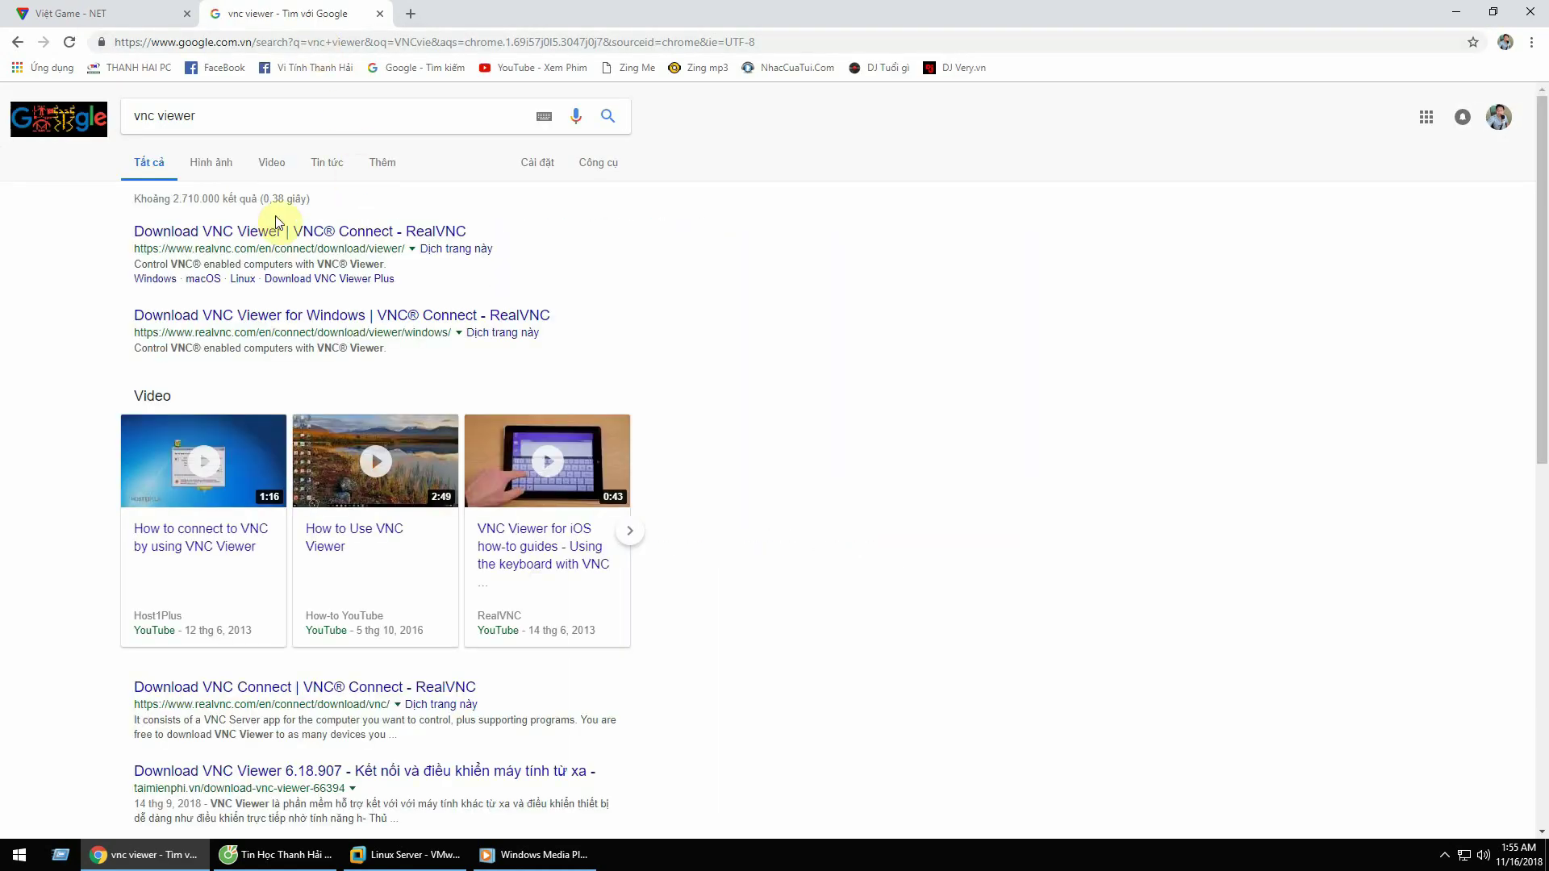
click(275, 230)
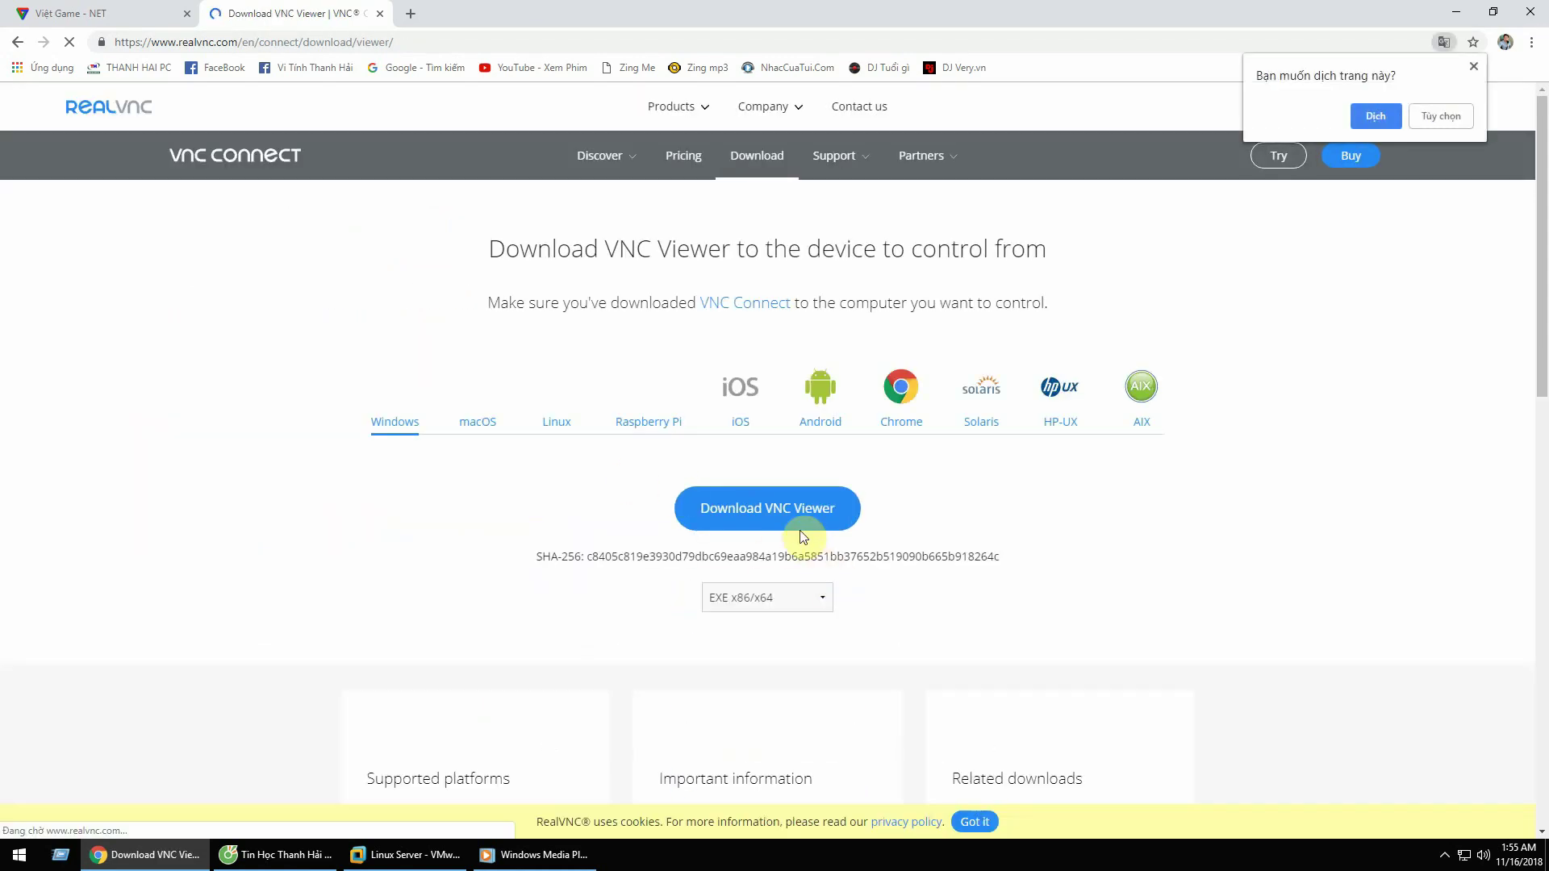
Step: Download the VNC Viewer Windows installer and show it in the Downloads folder
click(803, 537)
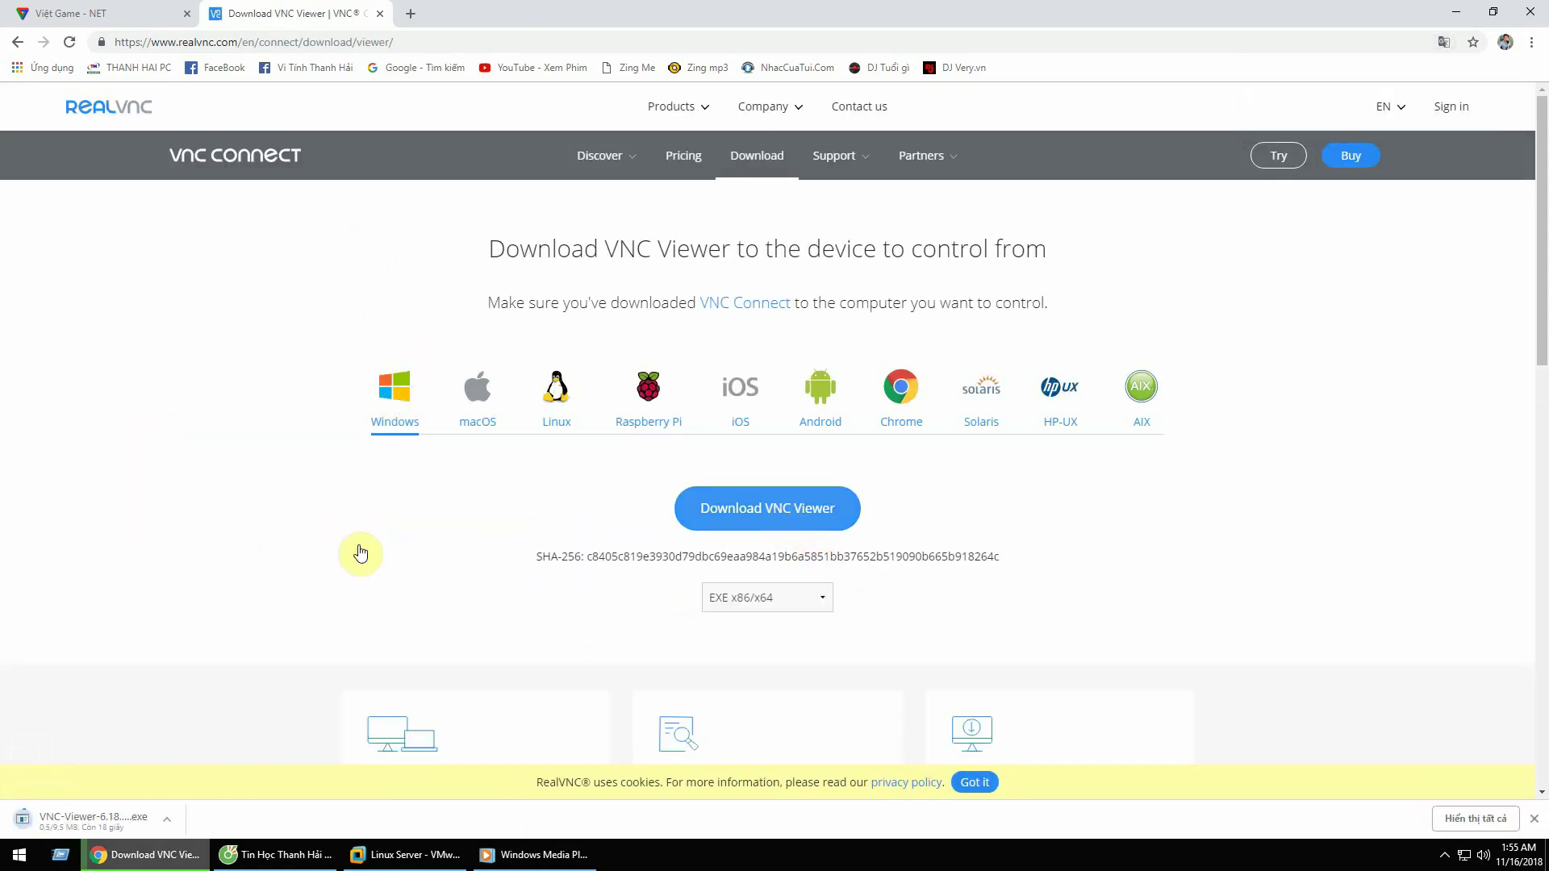
click(166, 820)
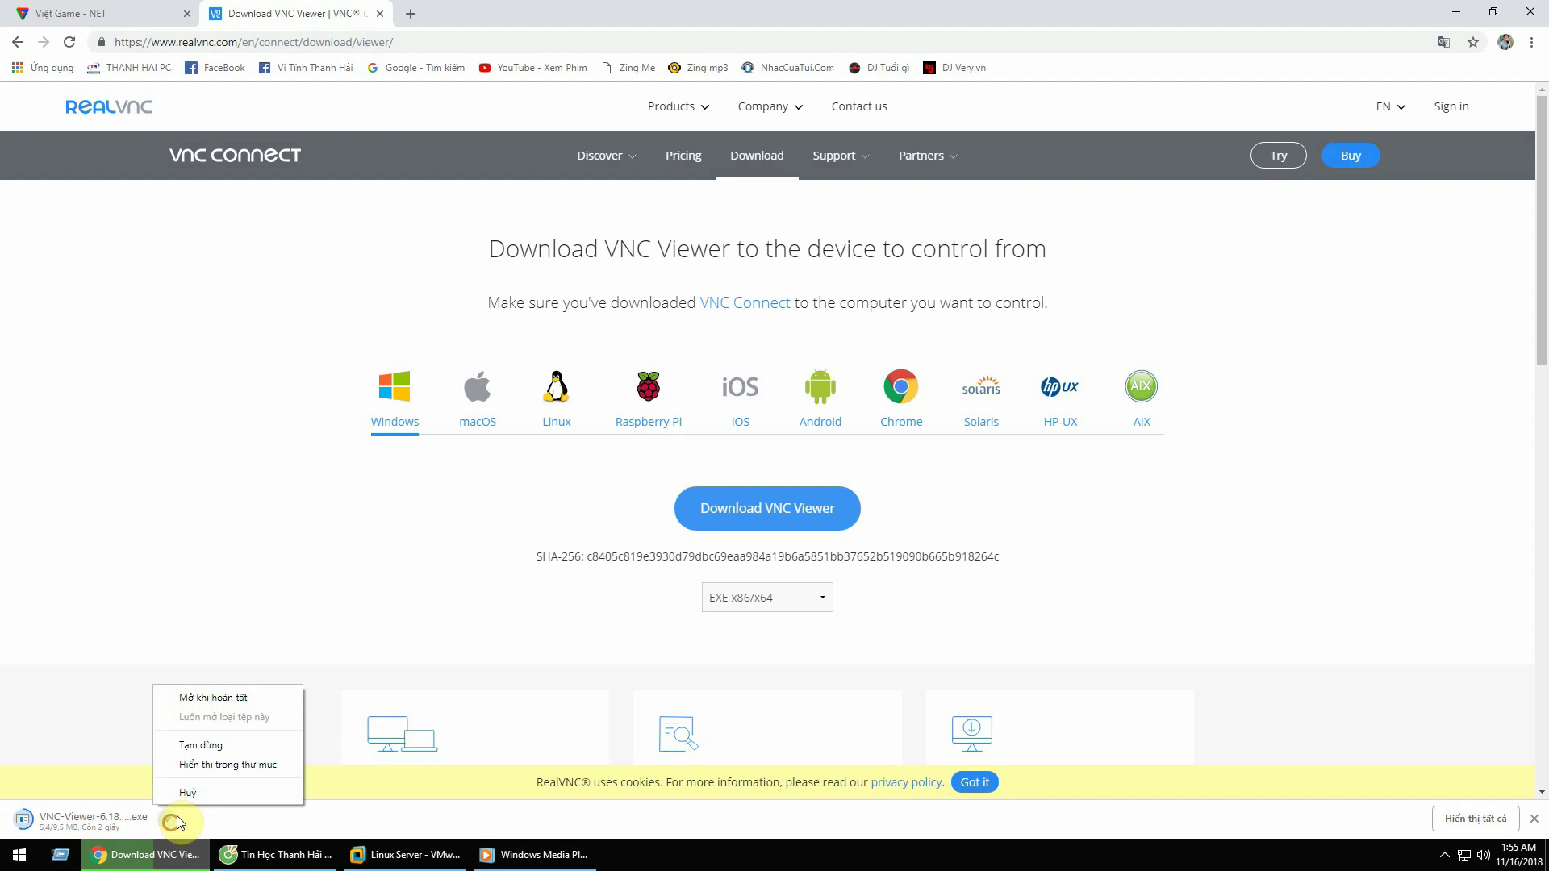
click(220, 765)
right_click(194, 103)
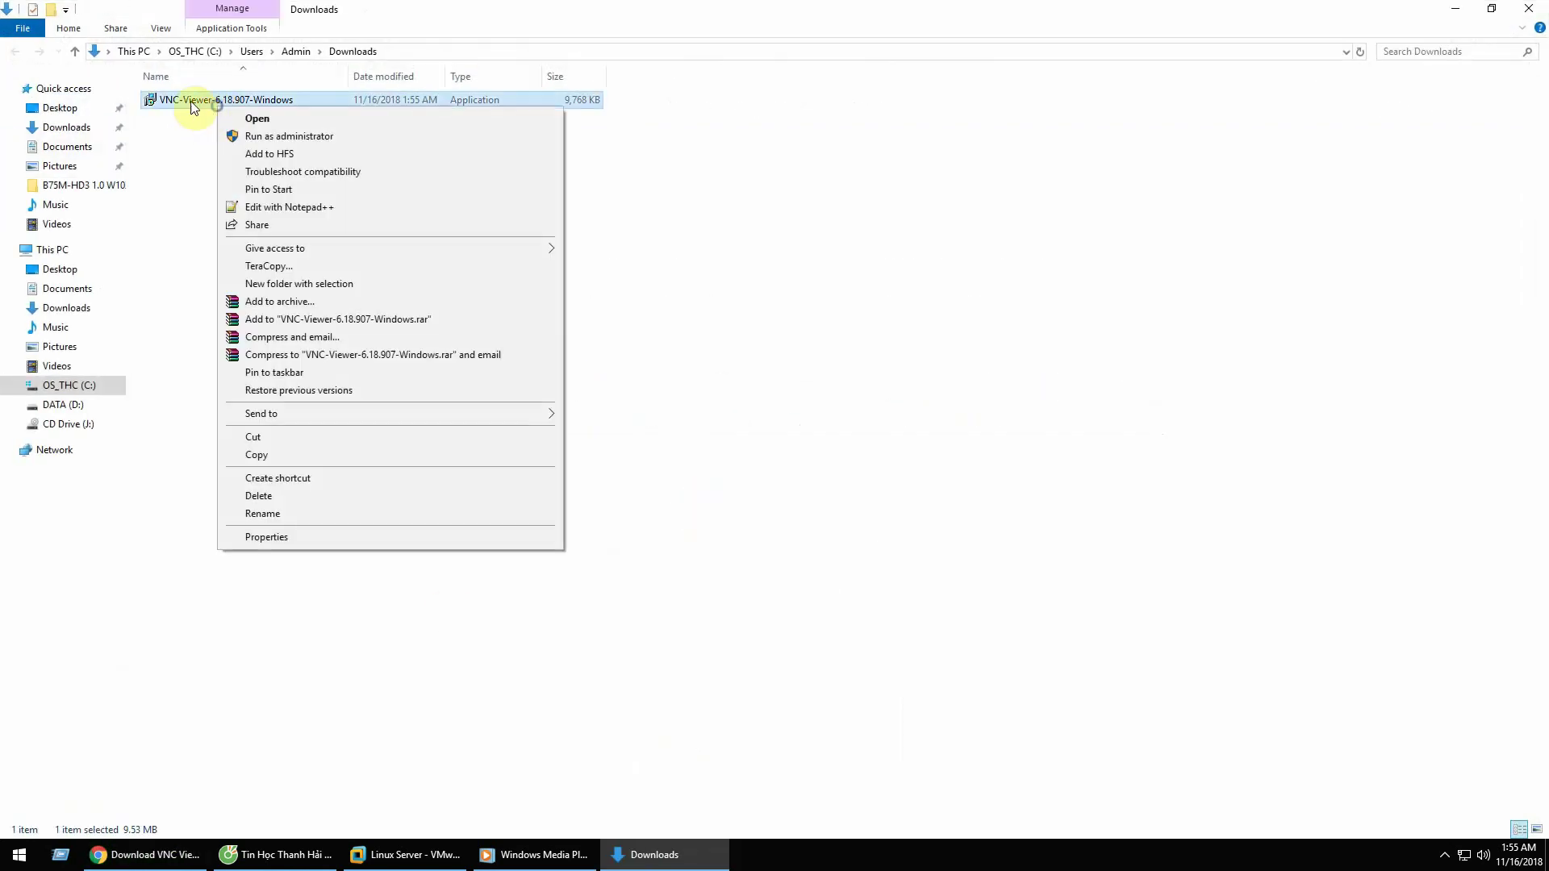
Step: Run the VNC Viewer installer, confirm the language, and accept the licence agreement
click(246, 119)
click(825, 443)
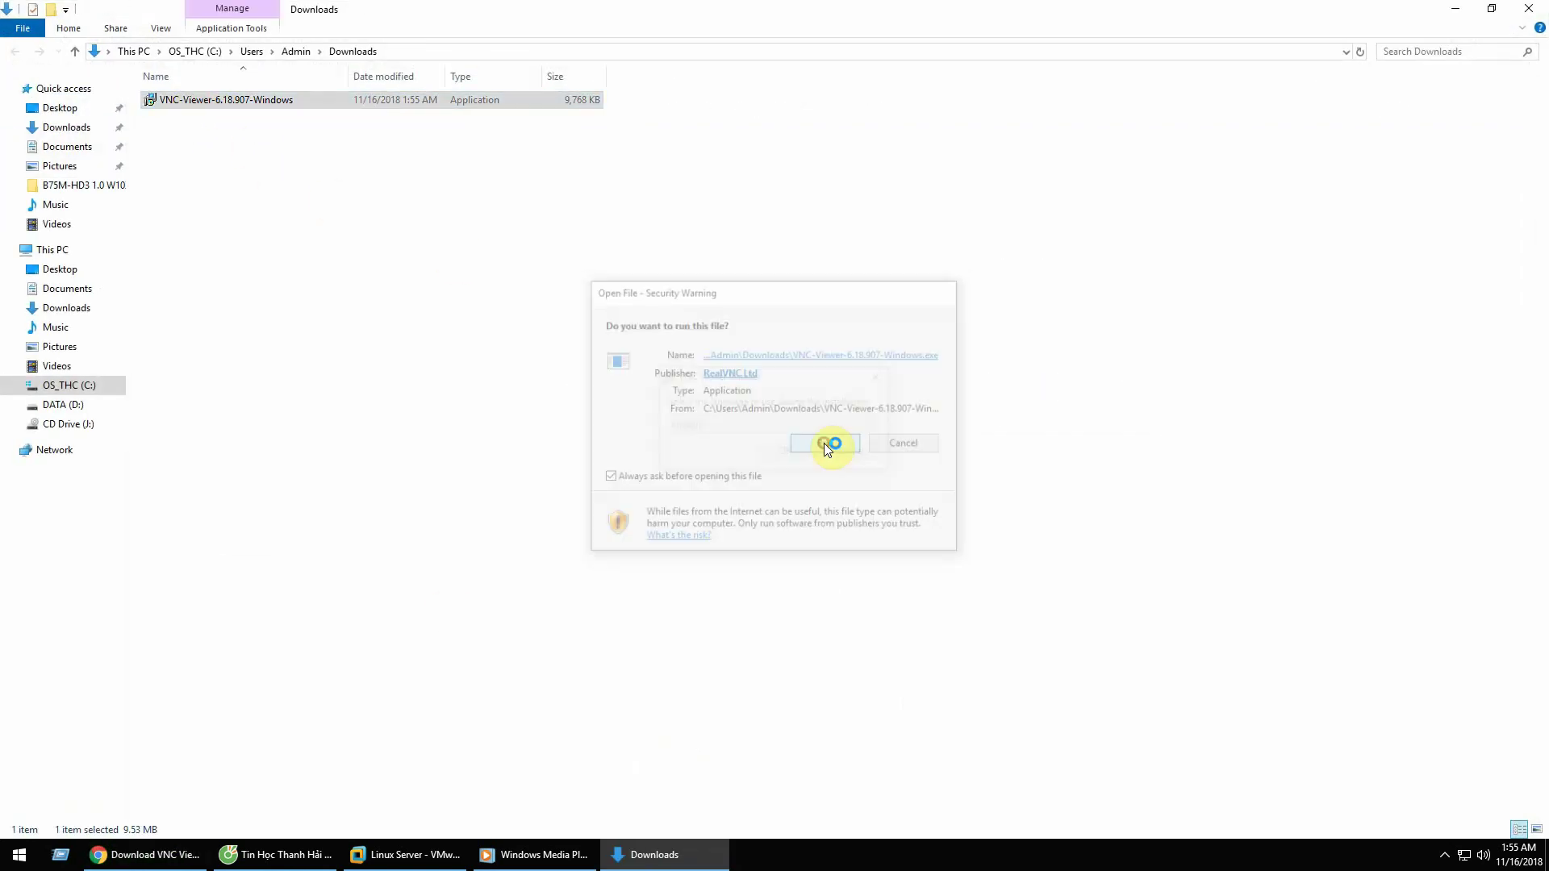
click(785, 453)
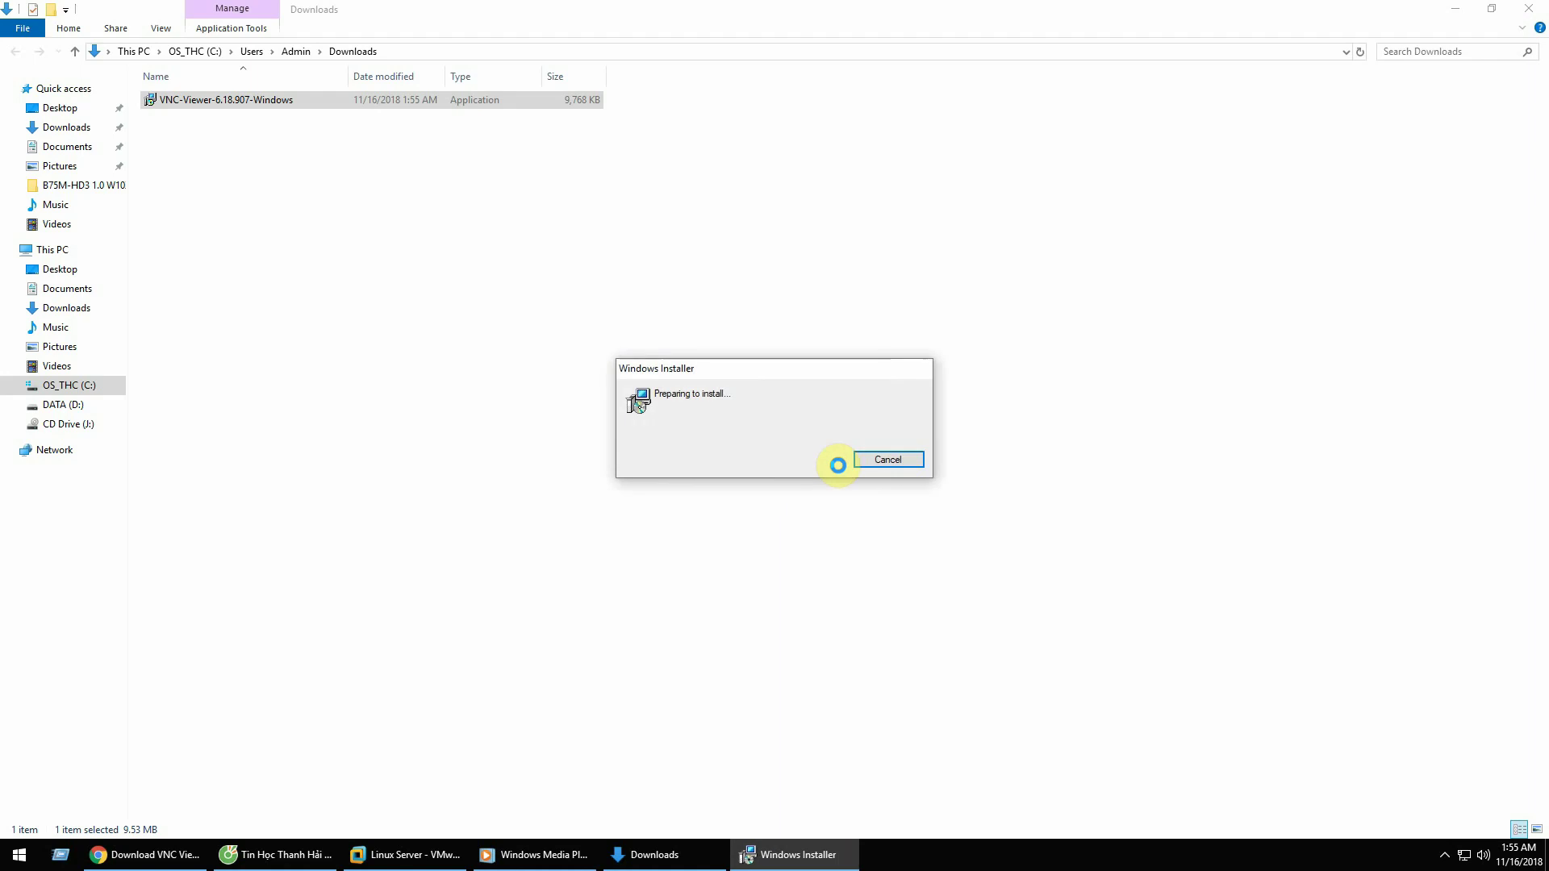
click(858, 551)
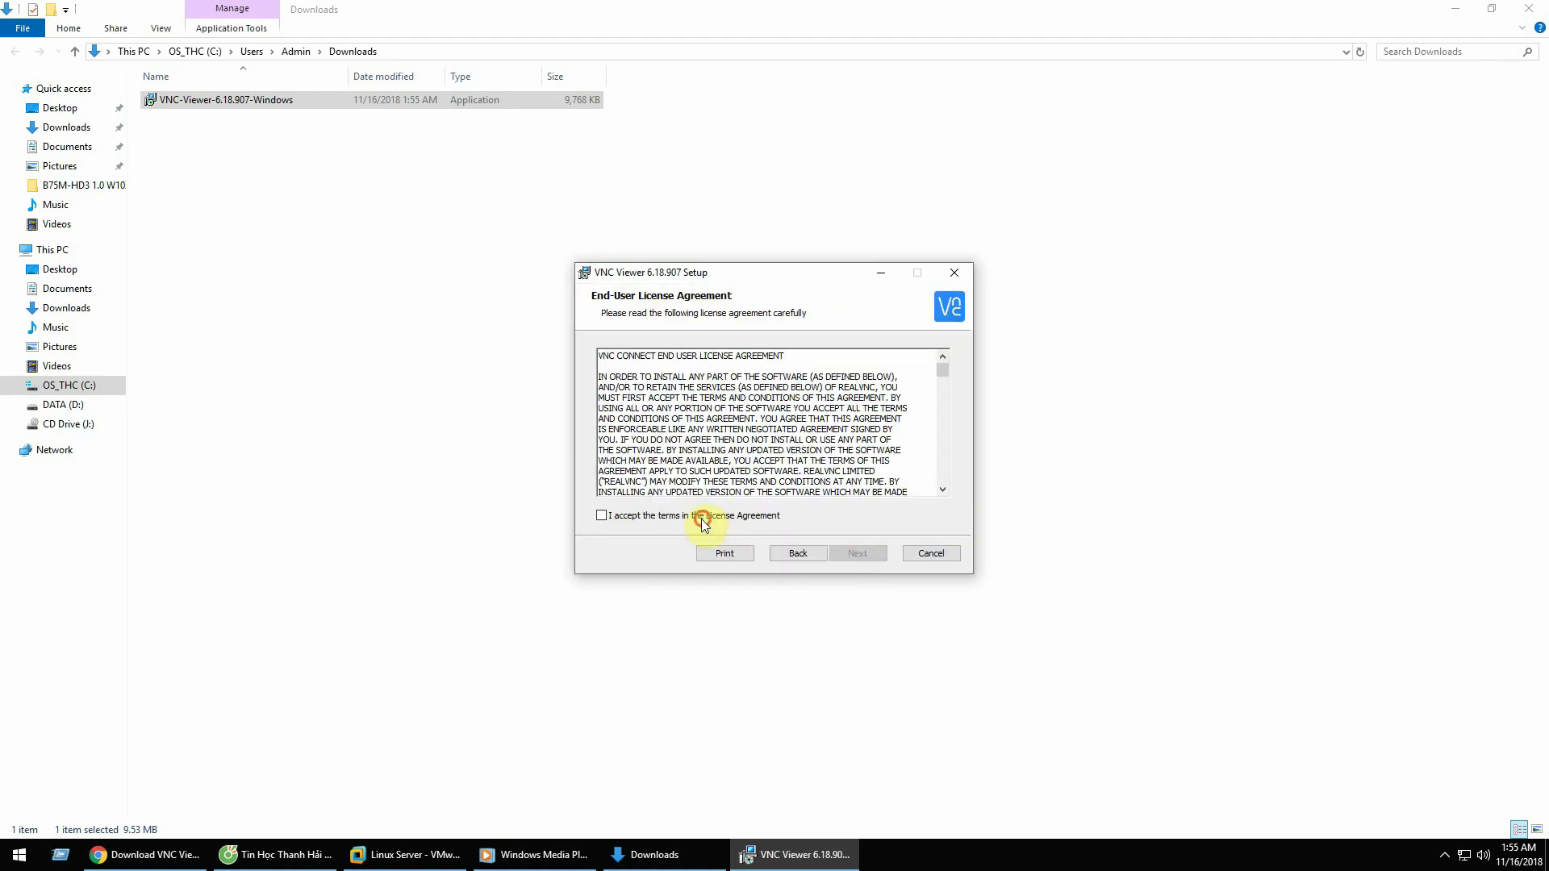
click(700, 514)
click(850, 554)
Step: Install VNC Viewer with the Desktop Shortcut on the local drive, then finish setup
click(676, 396)
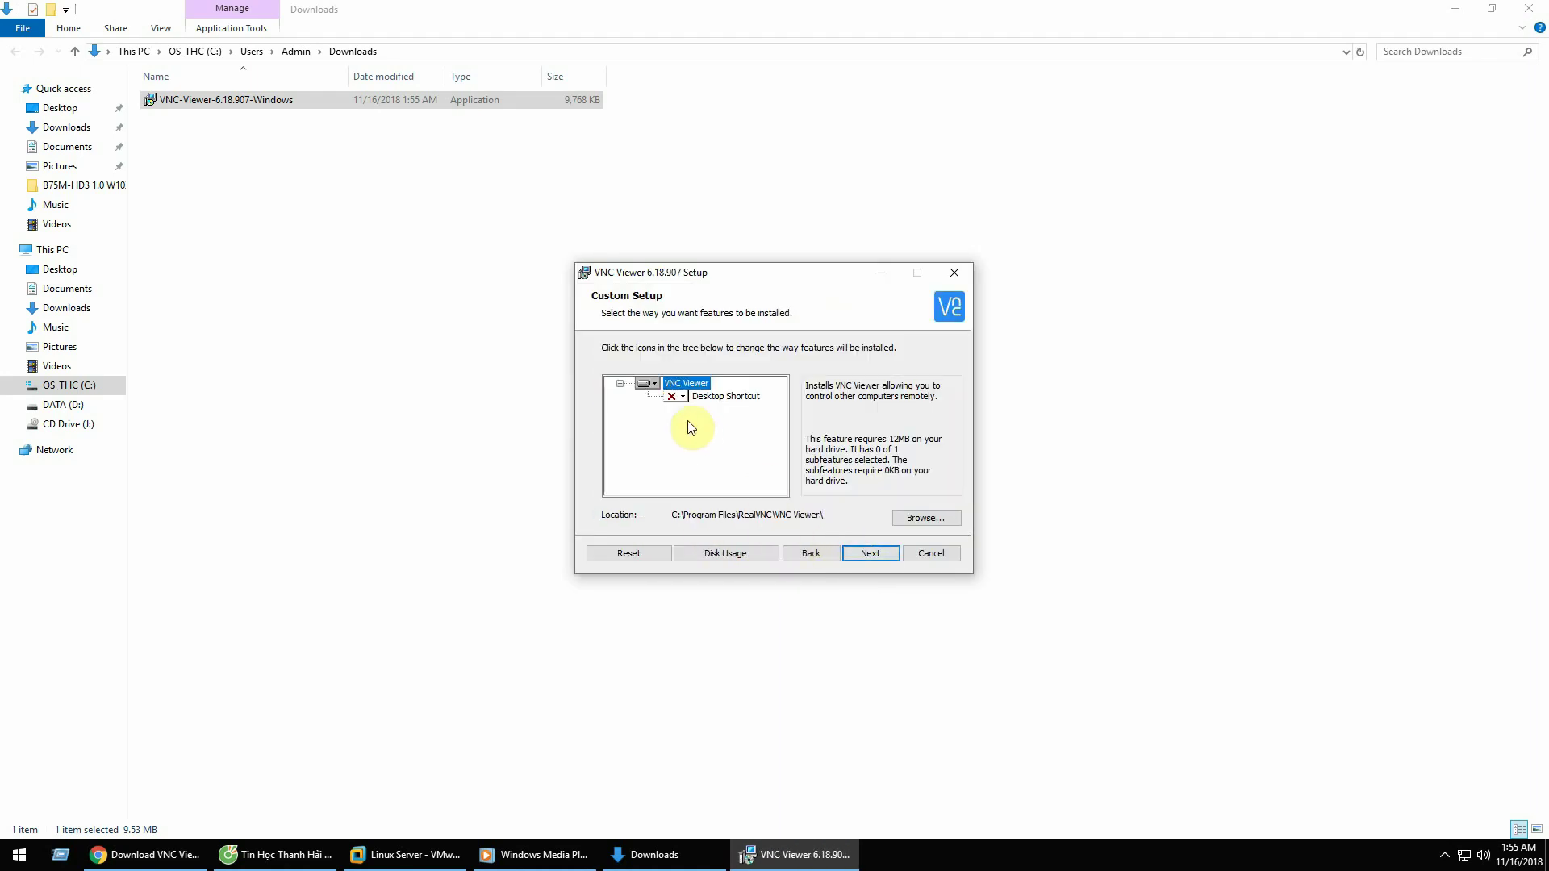
click(726, 413)
click(876, 553)
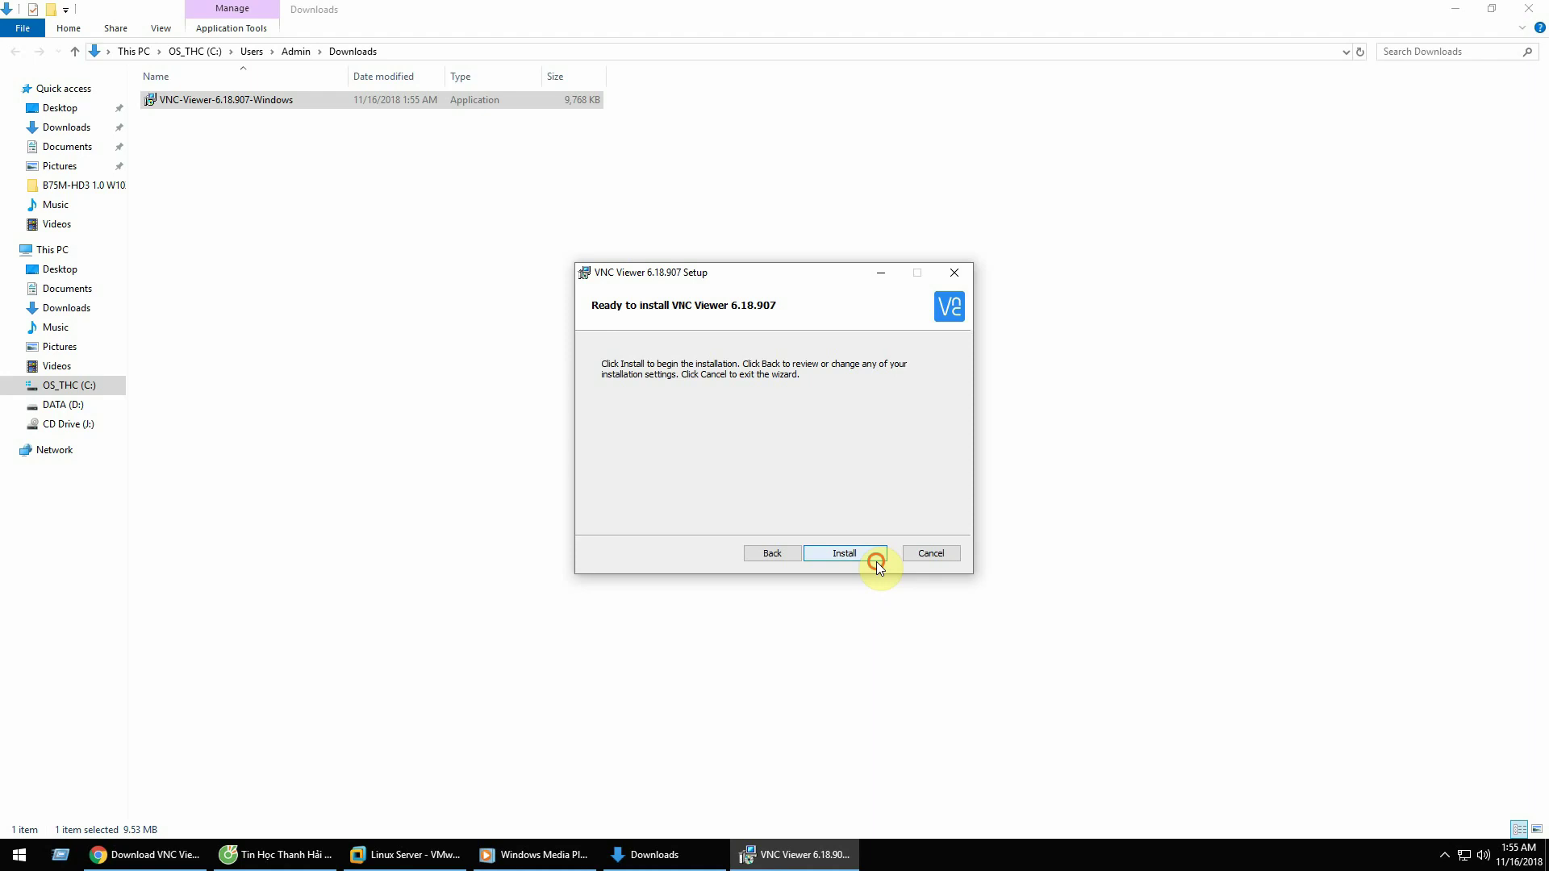
click(876, 560)
click(876, 560)
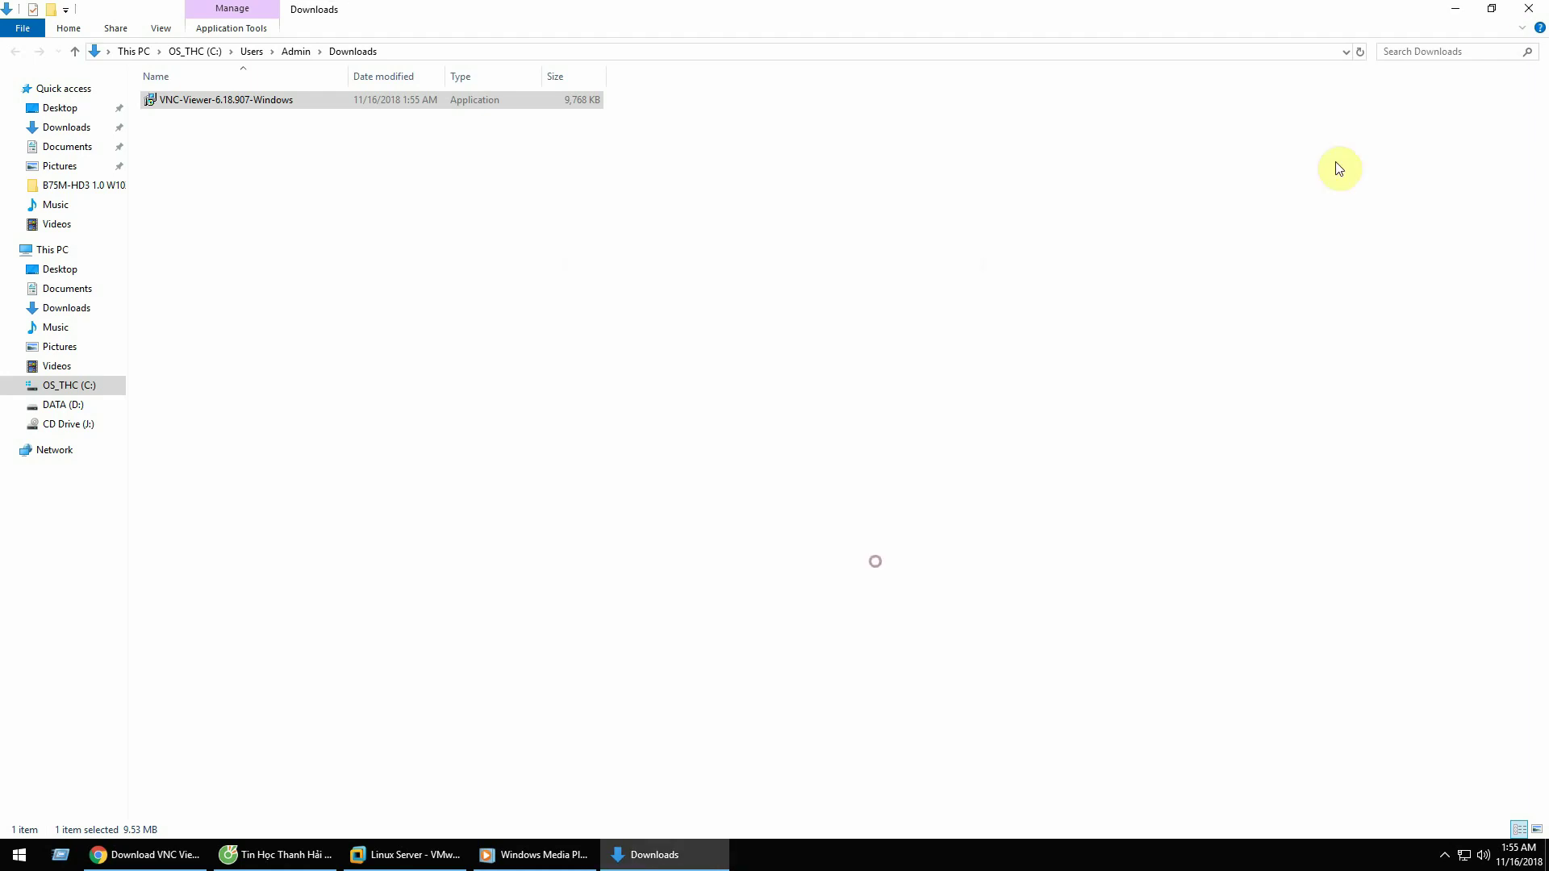
Step: Close the Downloads folder and RealVNC tab, and minimise Chrome to the desktop
click(1528, 8)
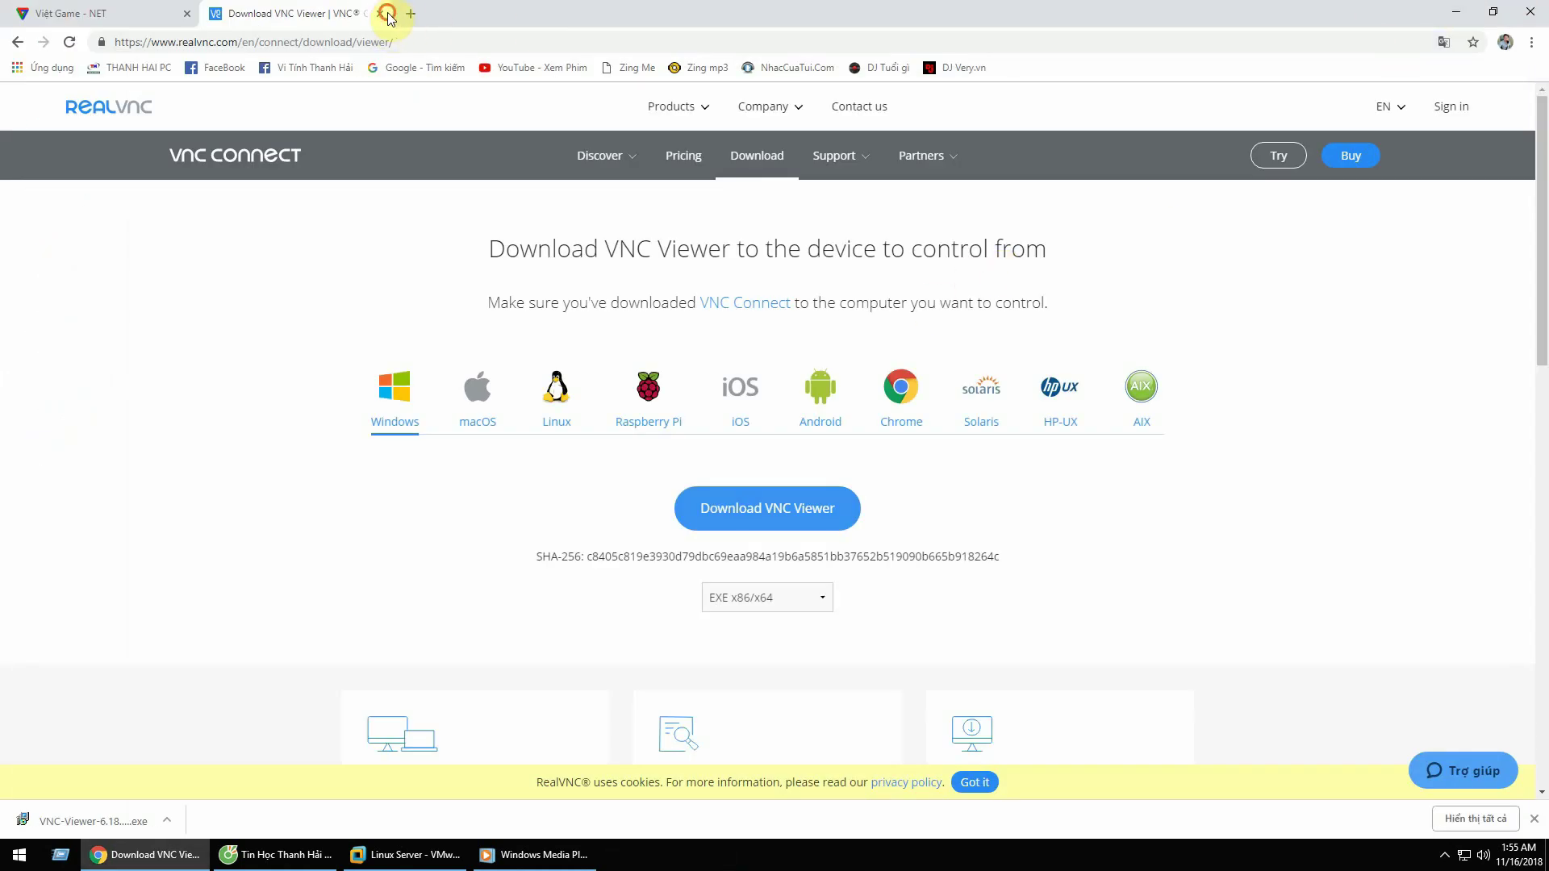
click(379, 14)
click(1454, 12)
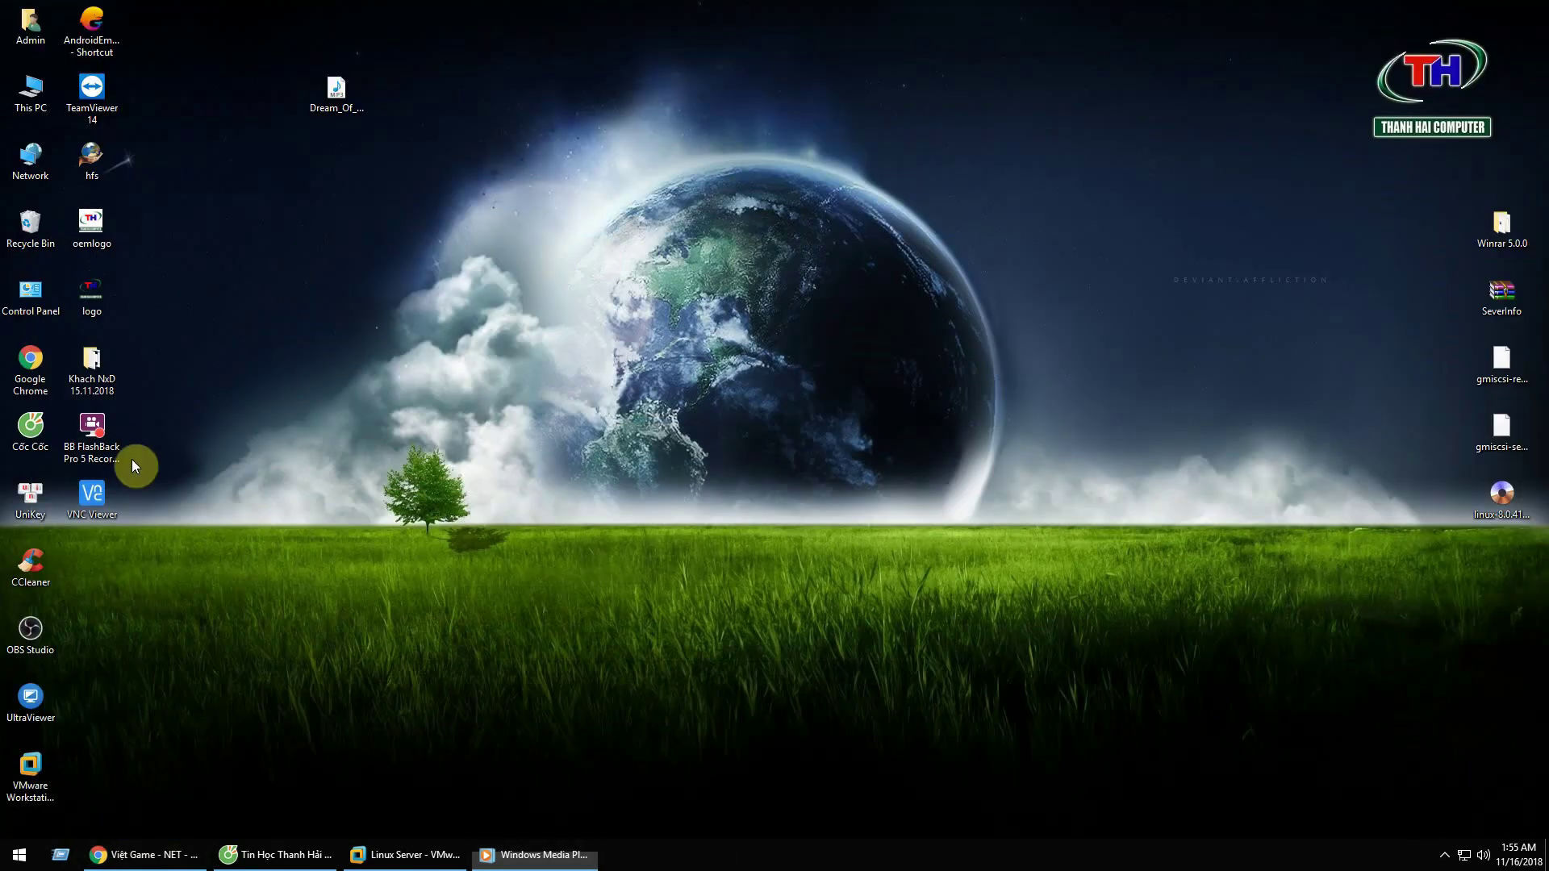
Step: Launch VNC Viewer opting out of usage data, dismiss the welcome screen, then switch to Linux Server
double_click(108, 497)
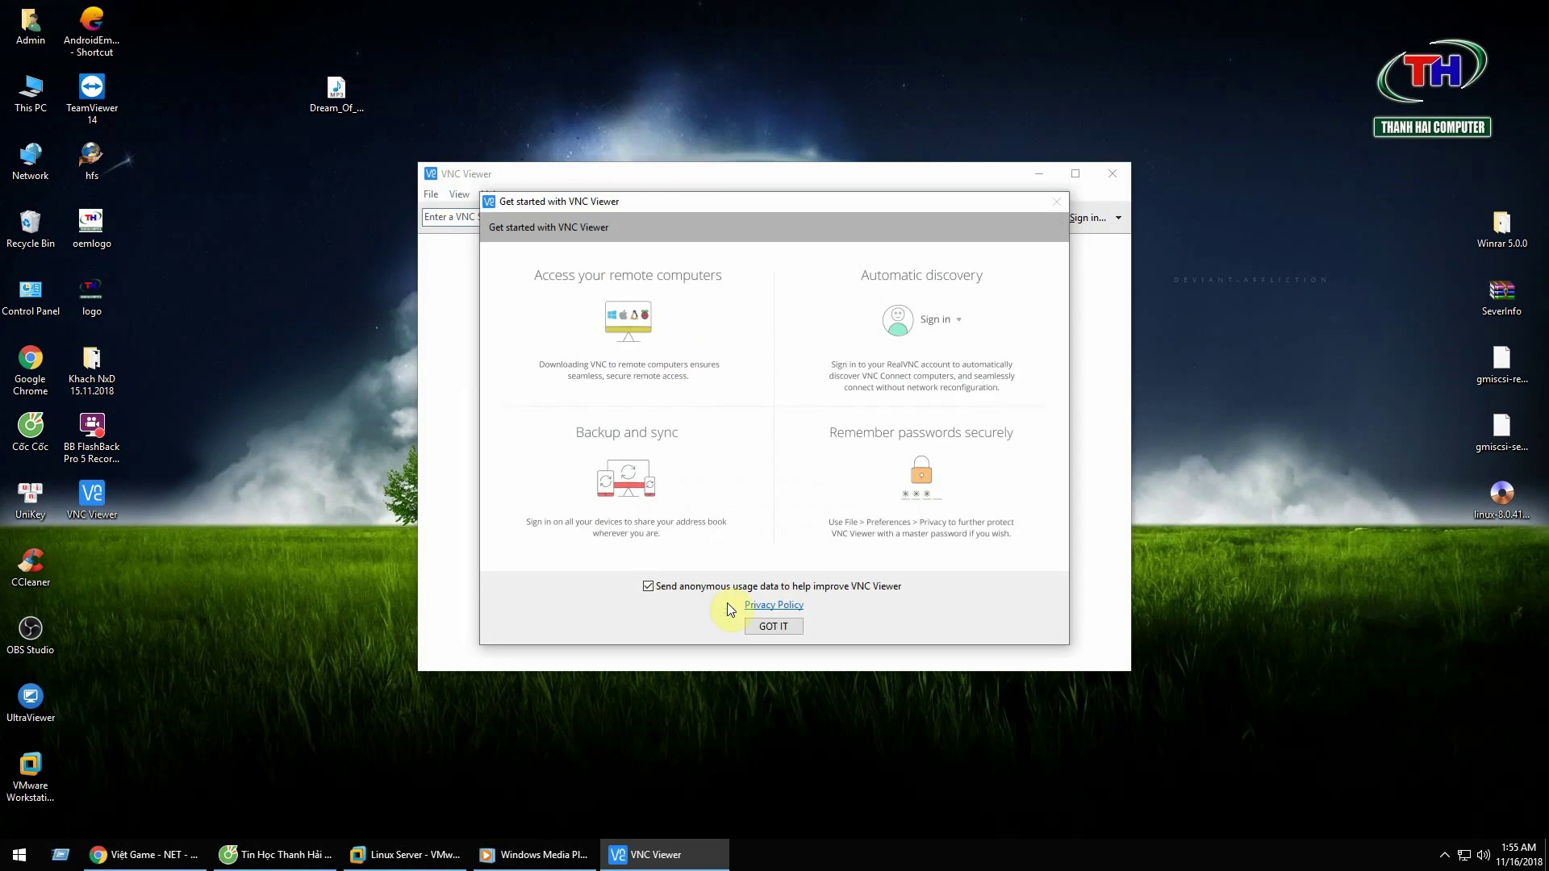
click(671, 587)
click(776, 627)
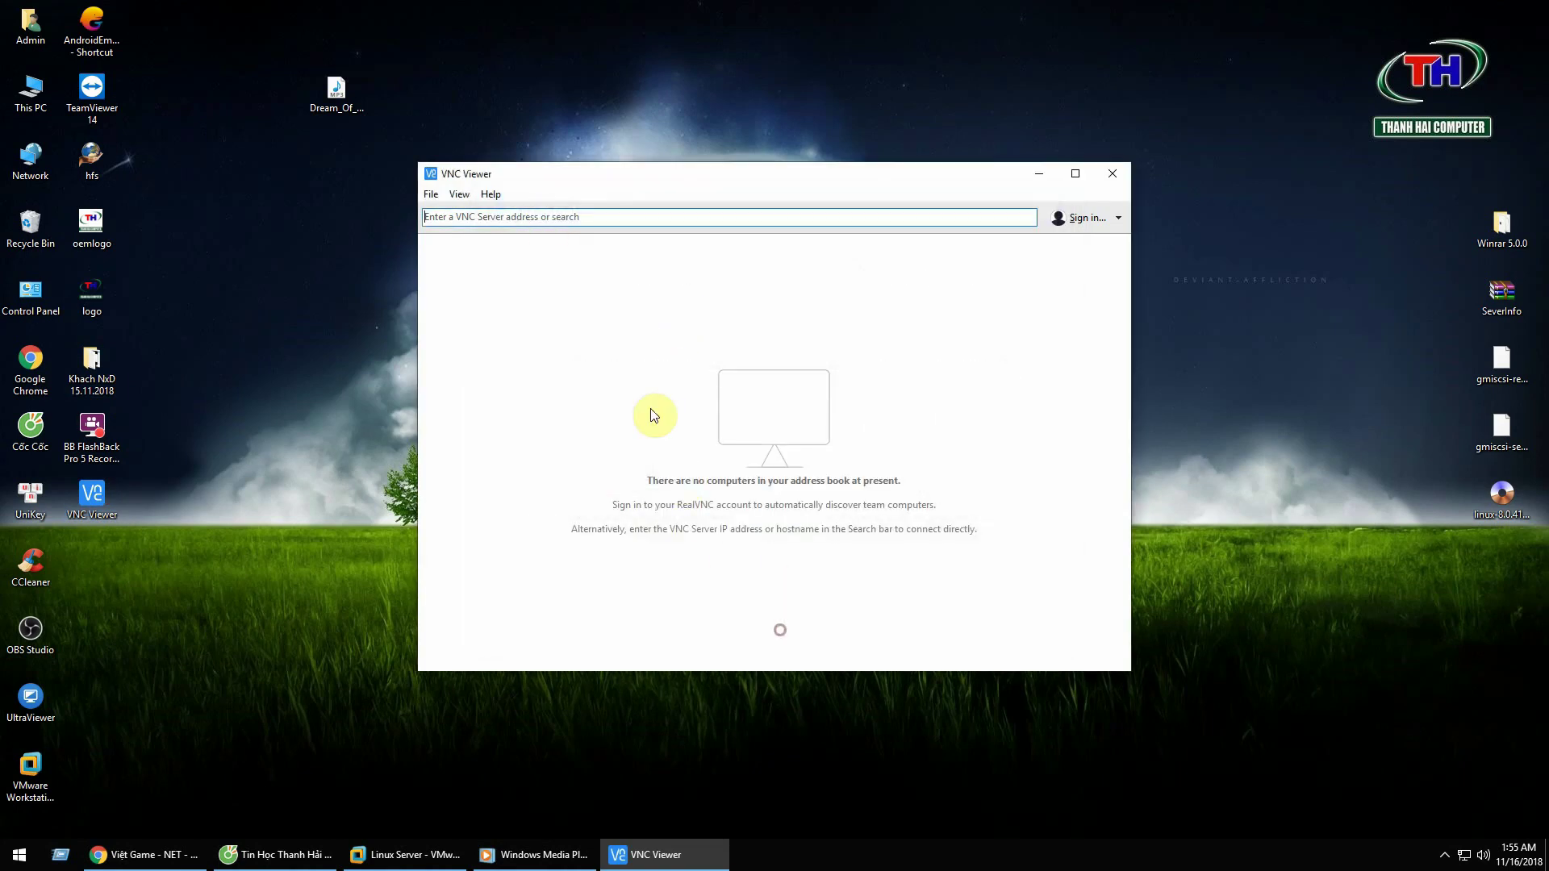
click(549, 219)
drag(581, 177, 705, 163)
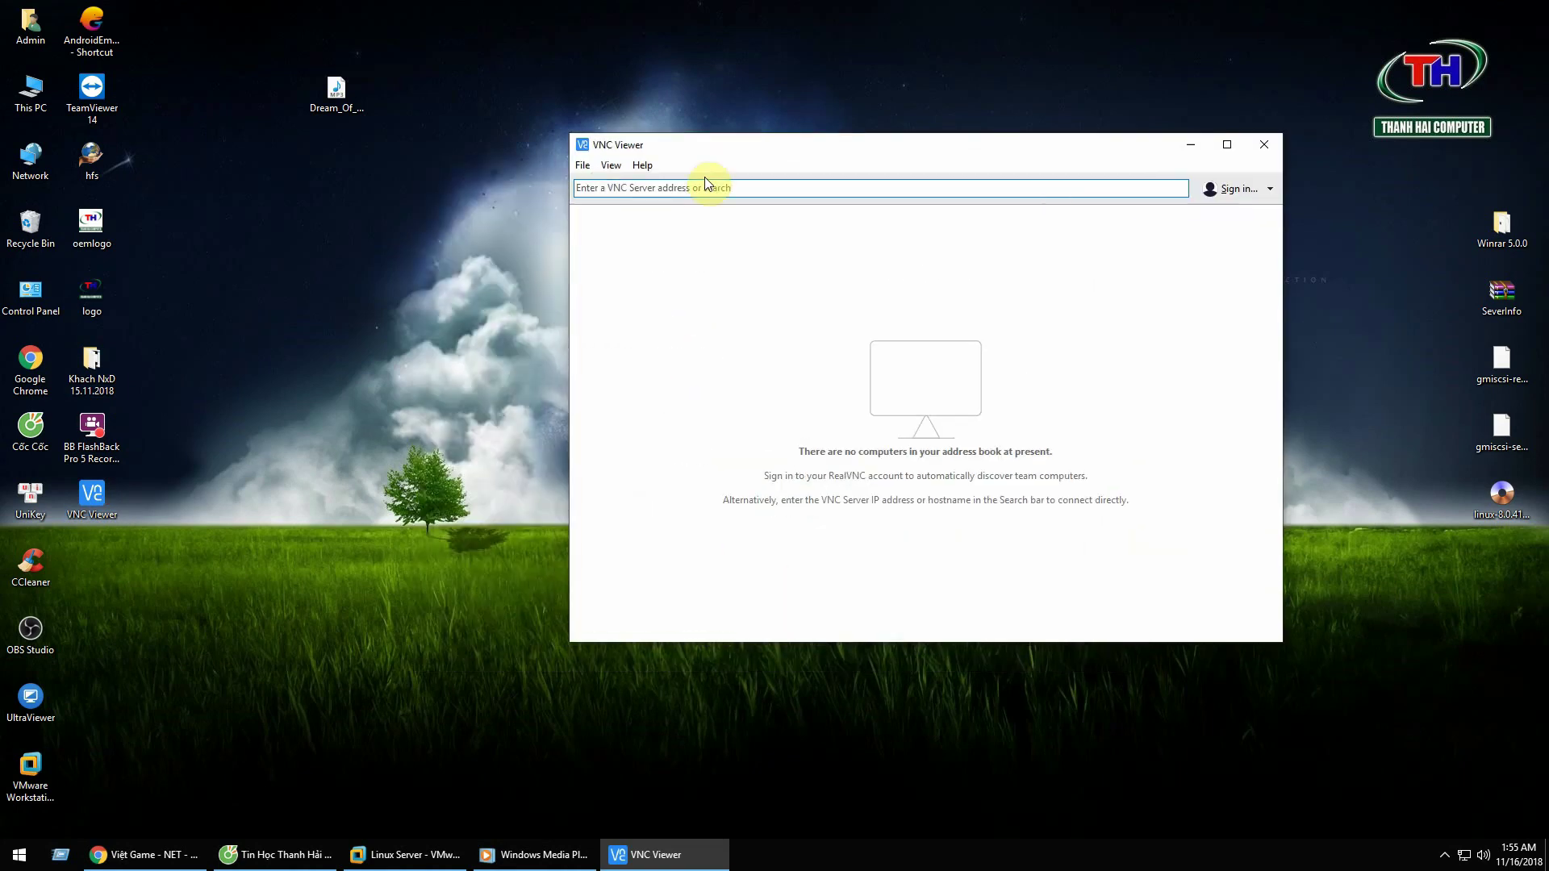
click(704, 181)
click(407, 854)
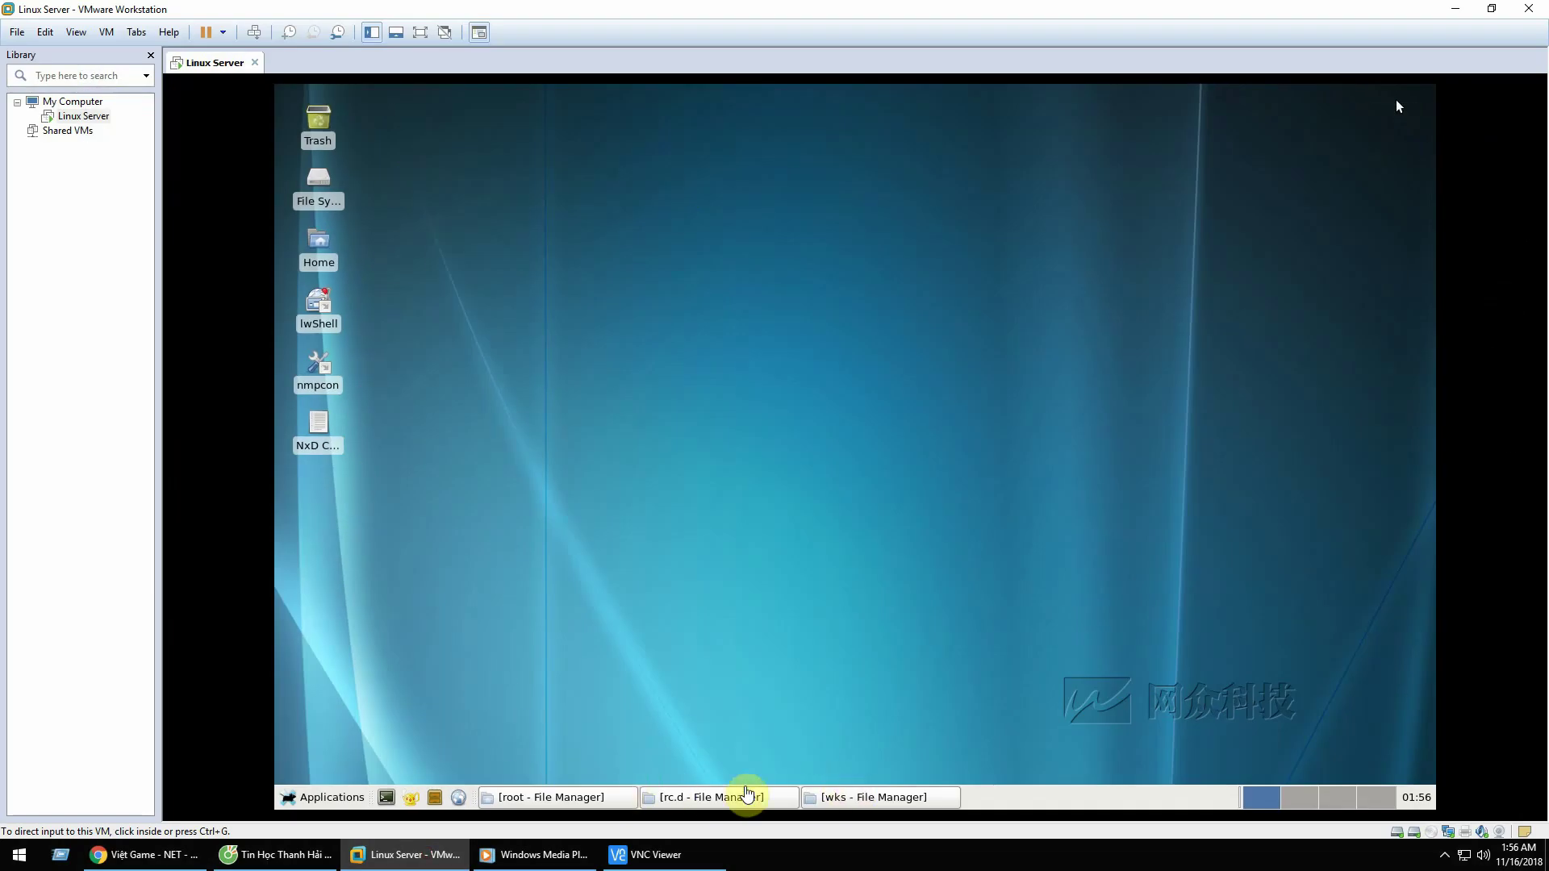
Step: Dismiss the login dialogs, reopen nmpcon's Network page showing eth0 at 192.168.1.5, then minimise VMware
click(346, 445)
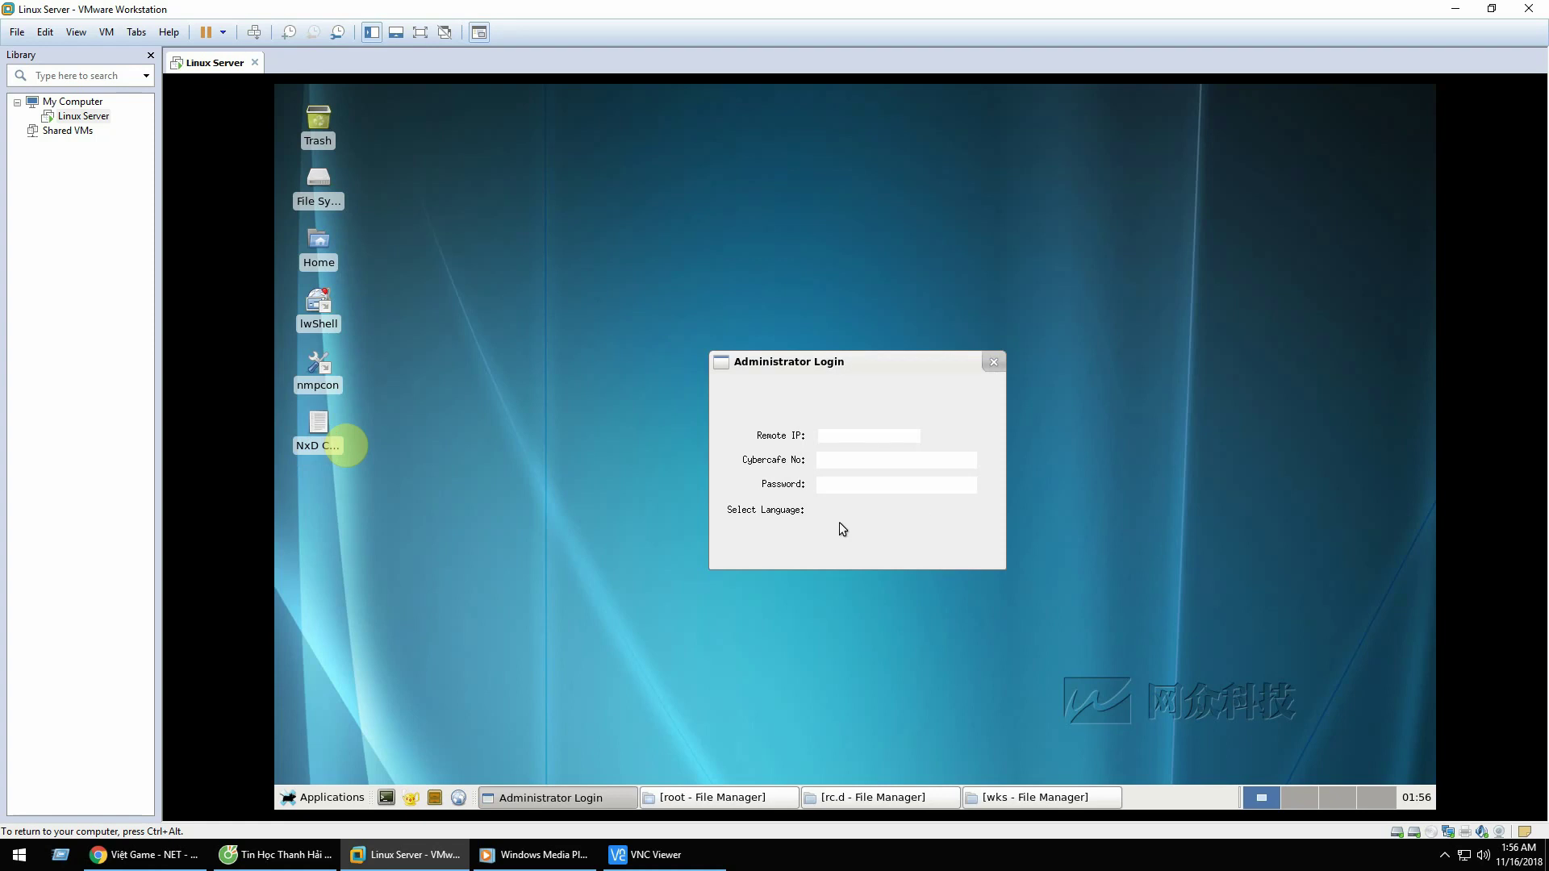
click(989, 363)
click(994, 414)
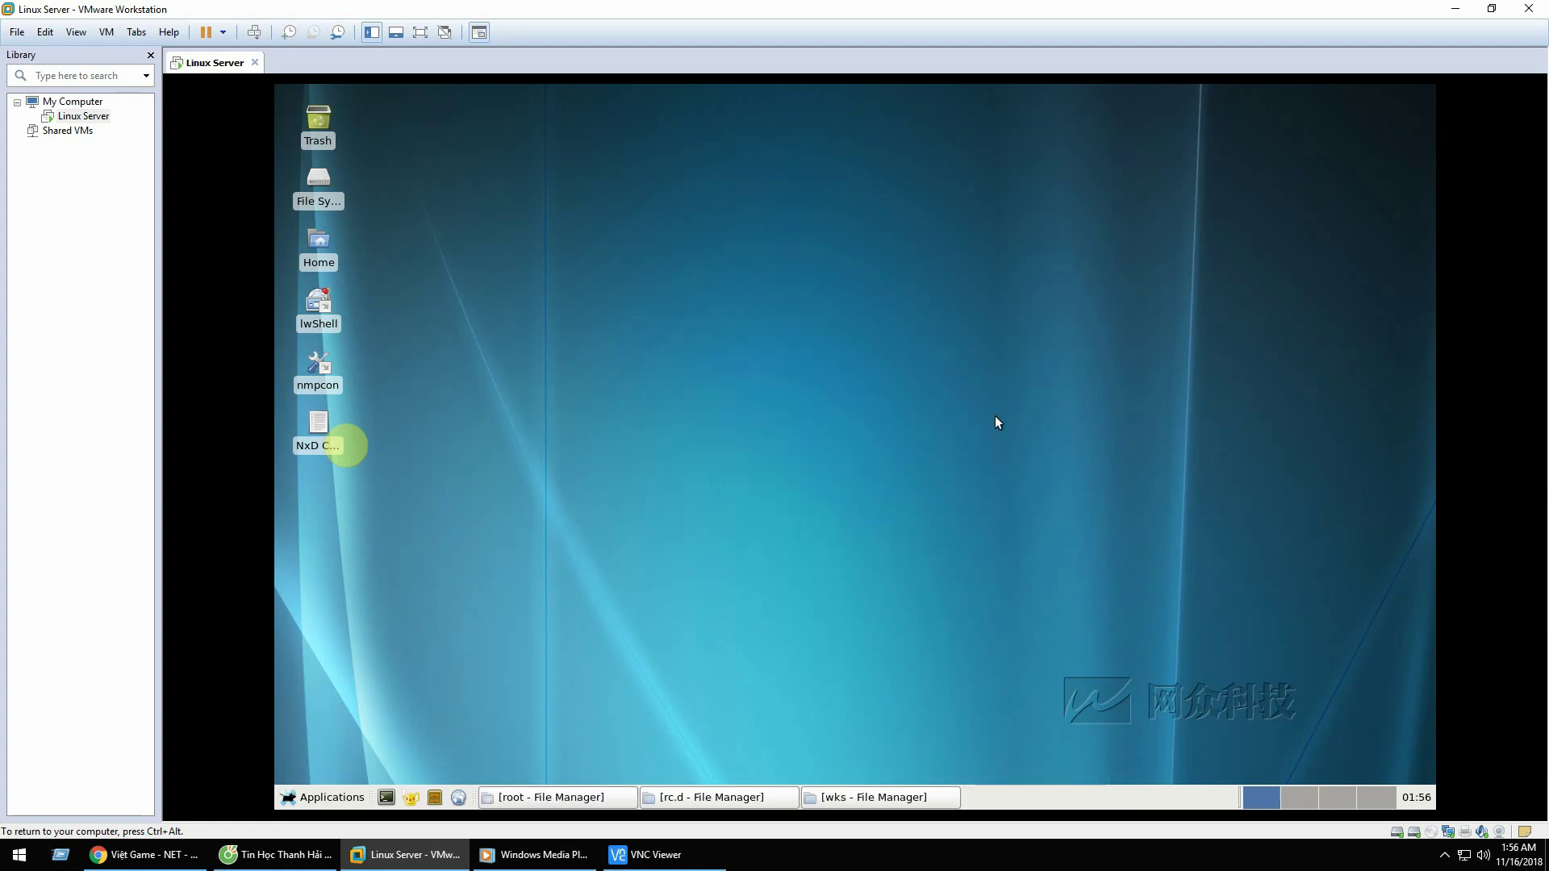
double_click(305, 369)
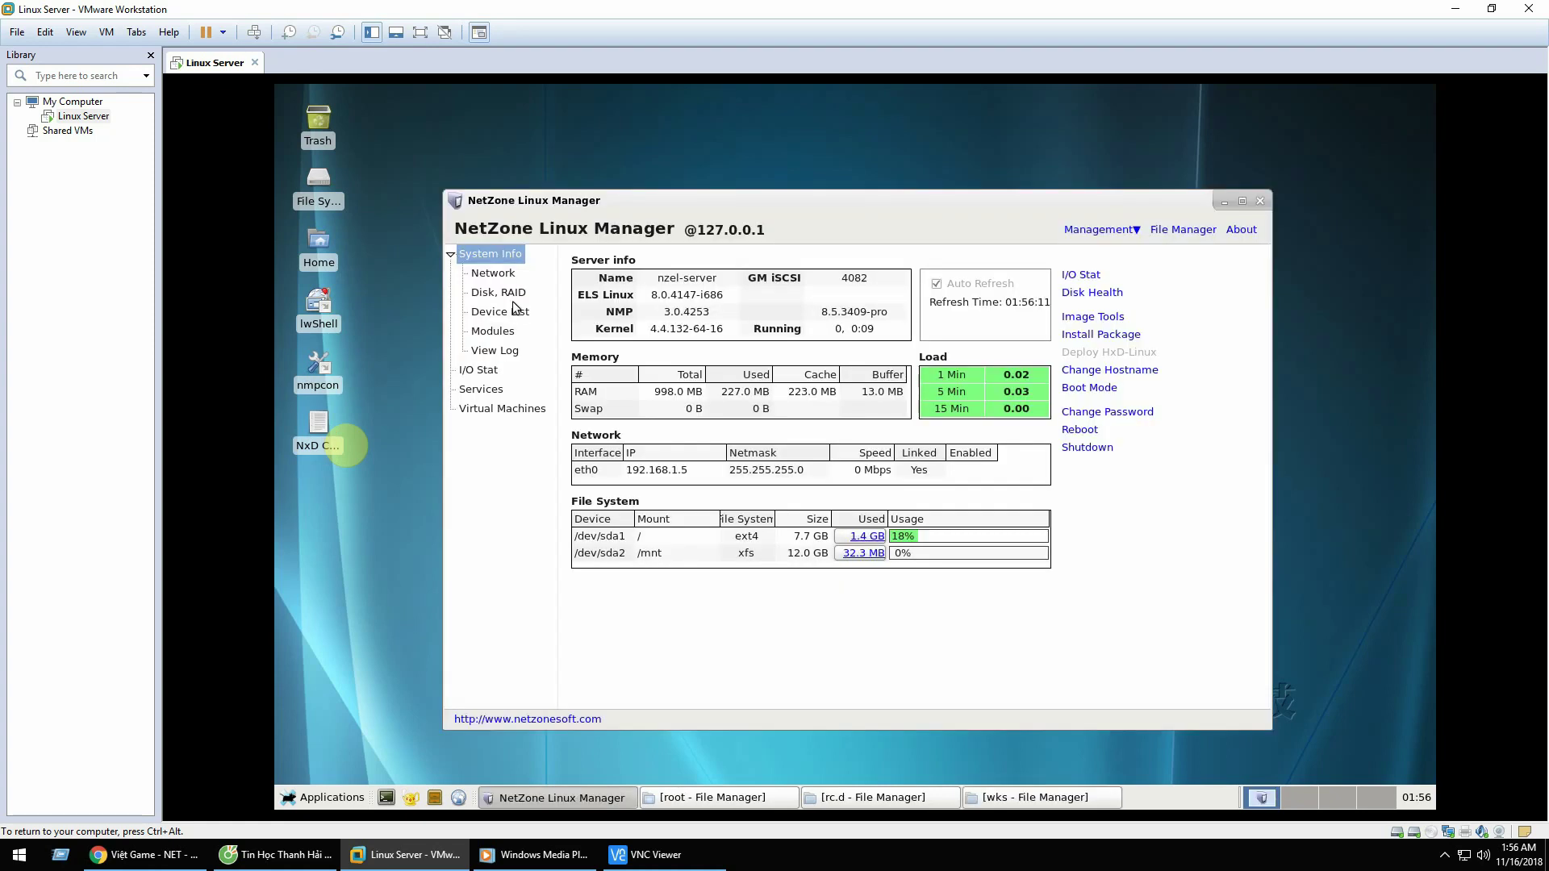
click(505, 272)
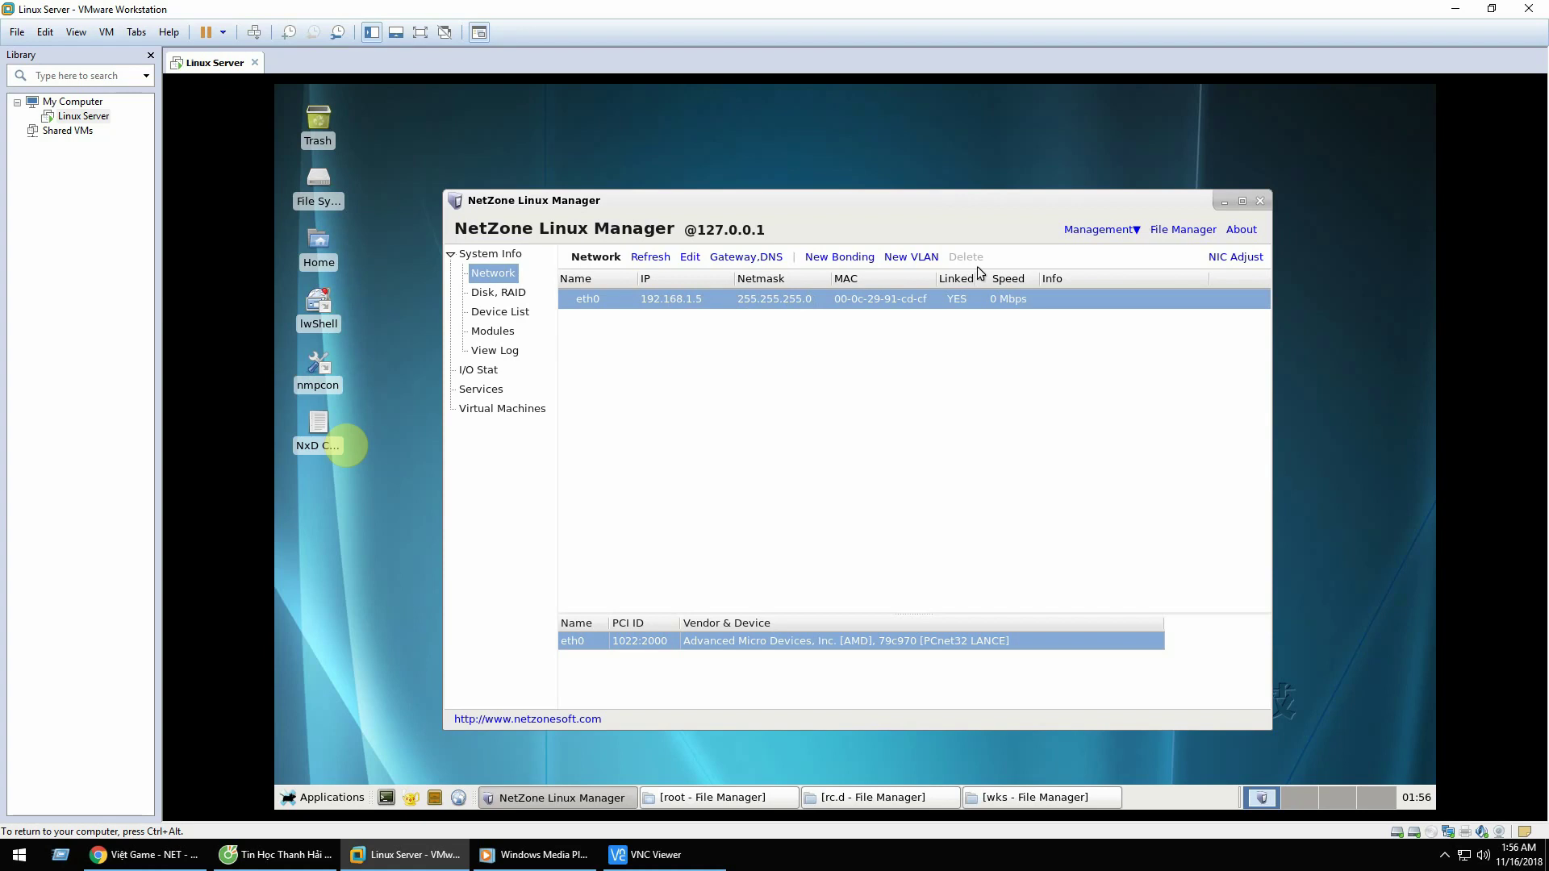
click(1456, 8)
Step: Connect to 192.168.1.5:1, accepting the unencrypted connection and disabling future warnings
click(721, 188)
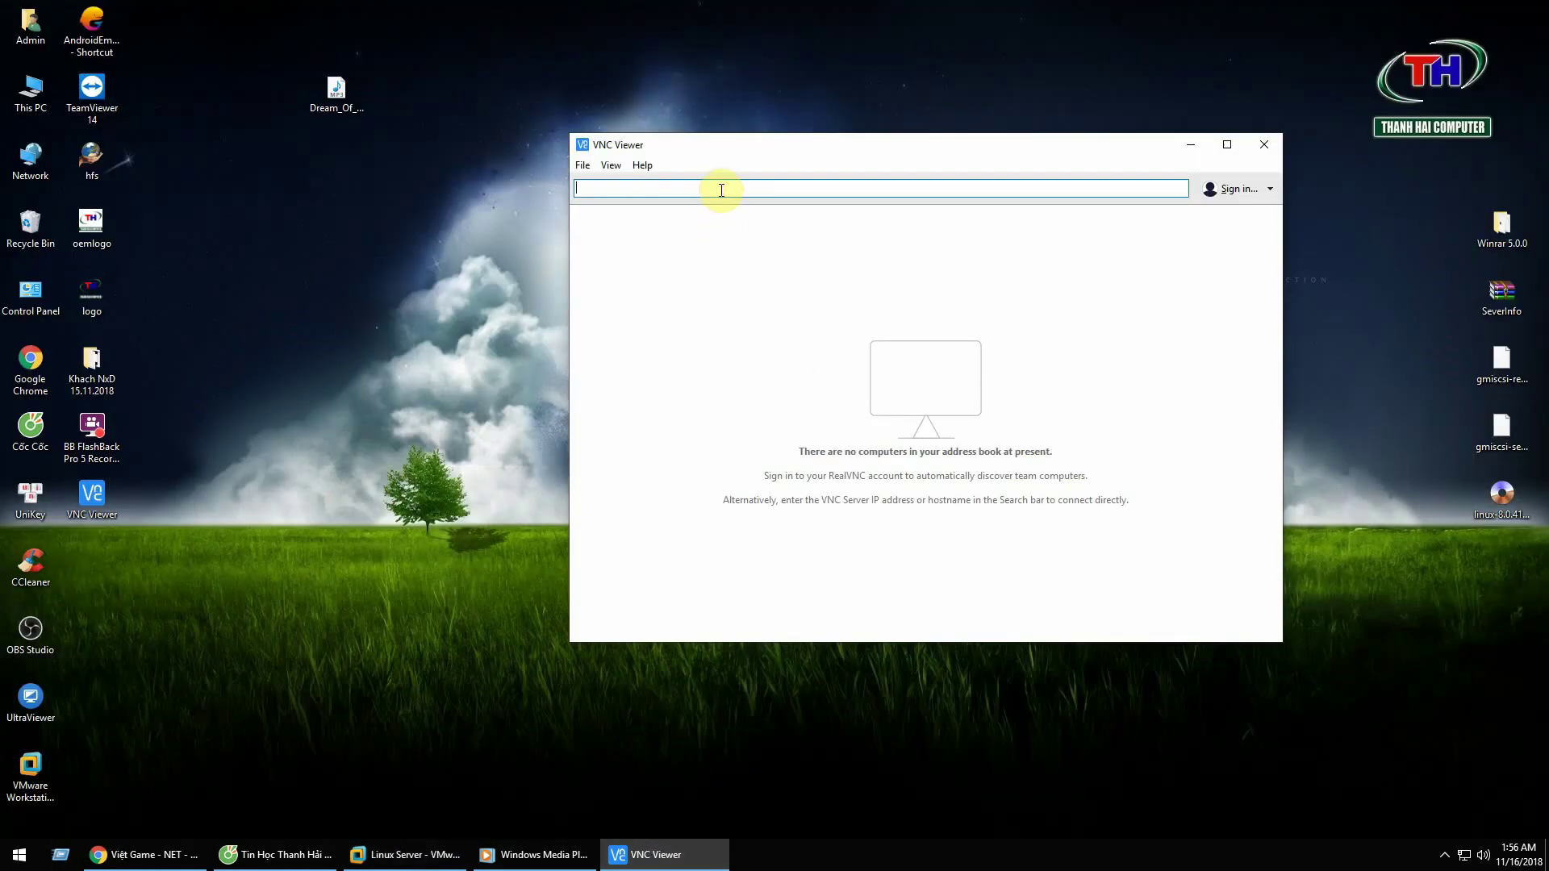
text(192.168.1.5:1)
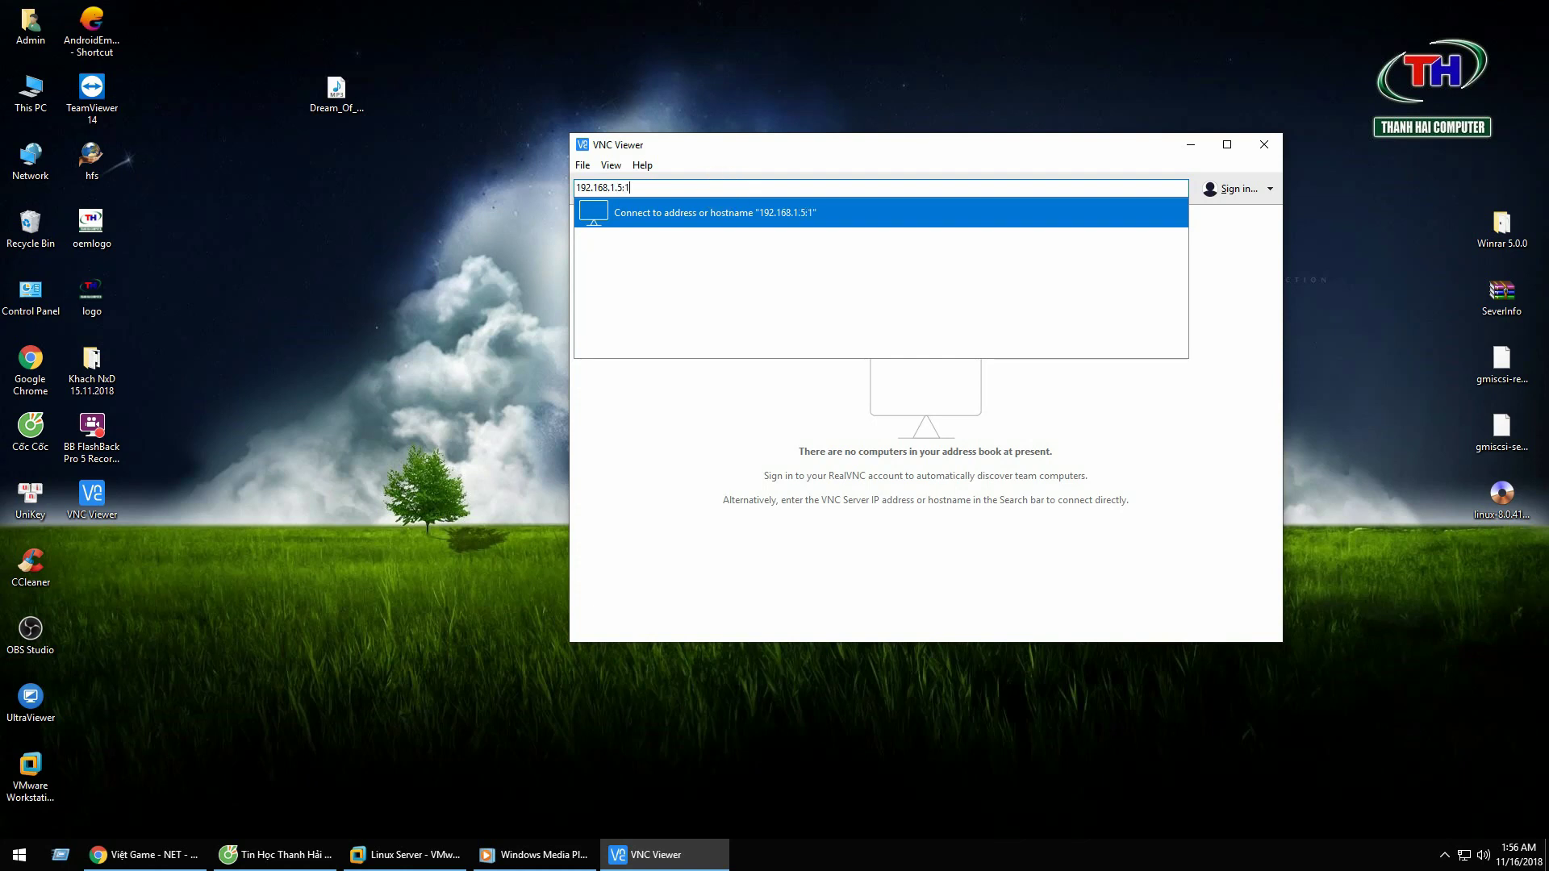
key(Return)
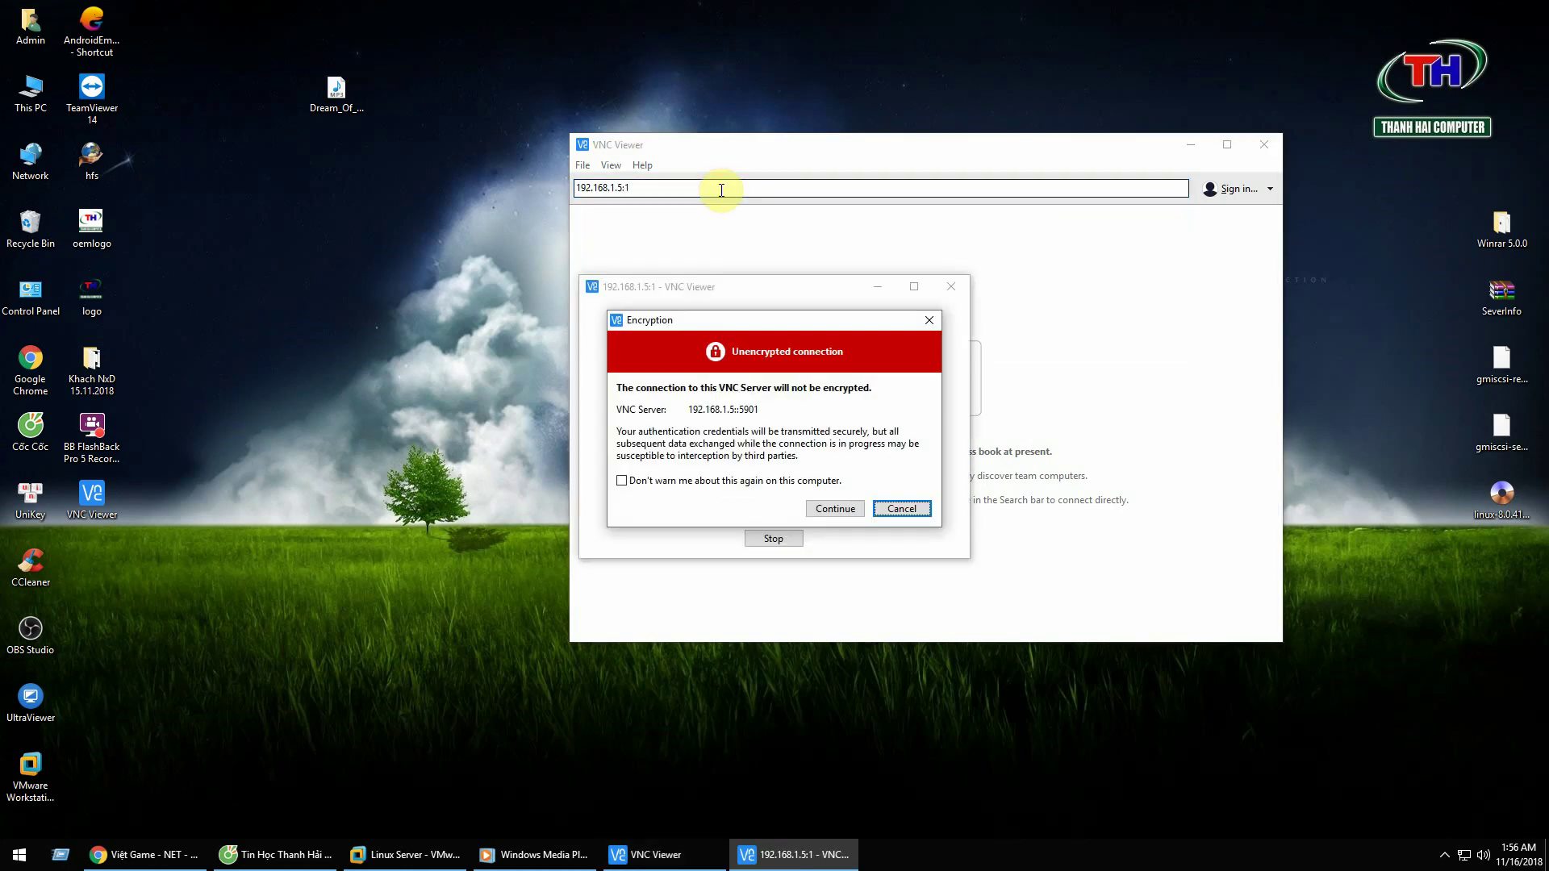
click(621, 481)
click(817, 508)
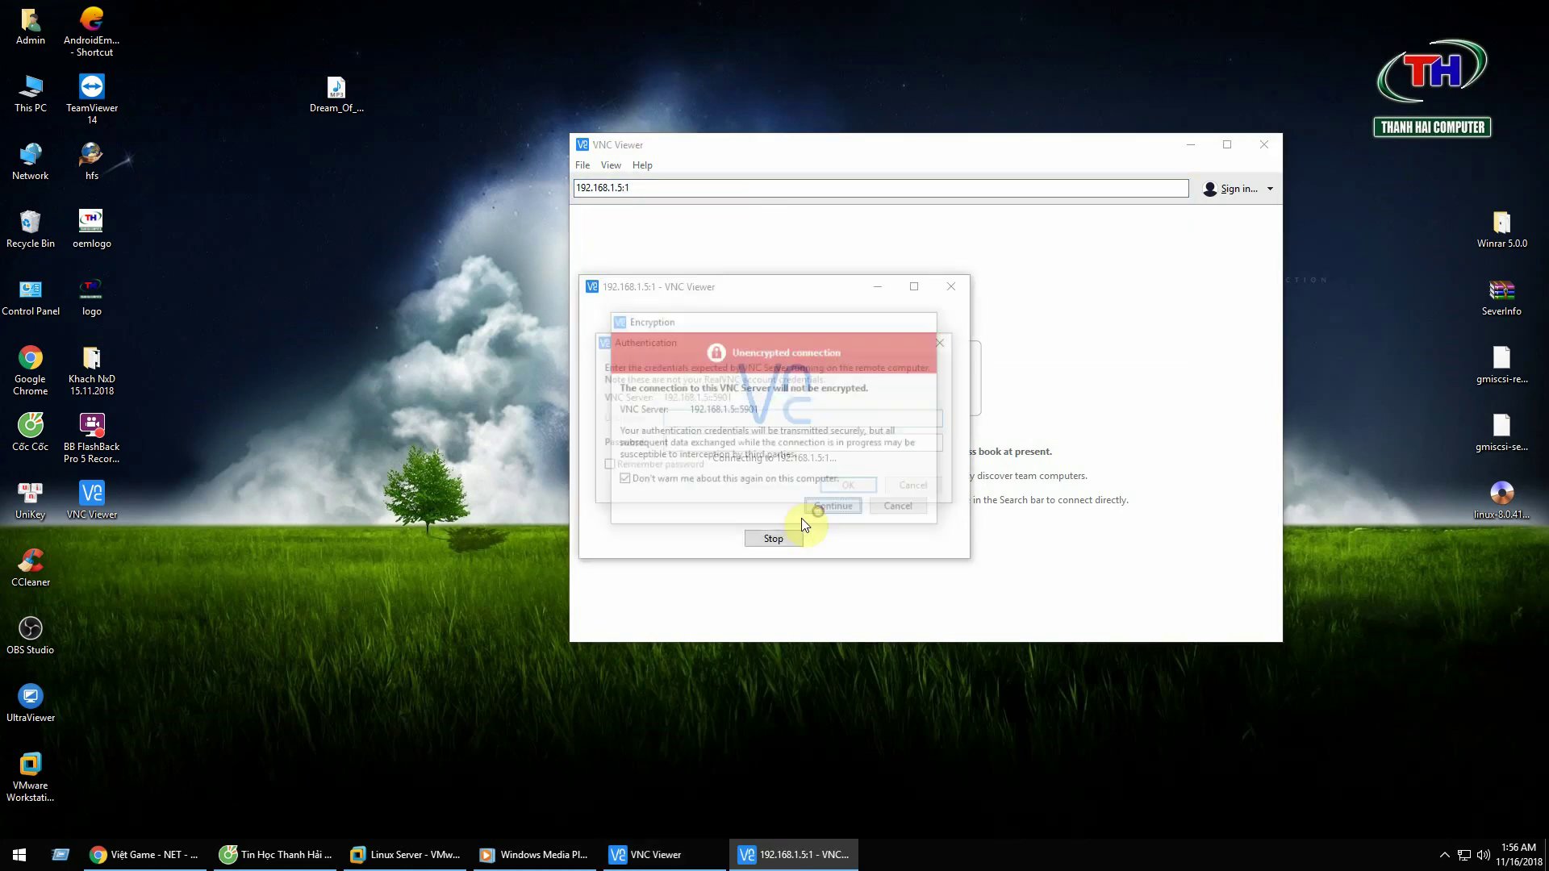
Step: Enter the VNC password with Remember password ticked and open the remote desktop
click(624, 474)
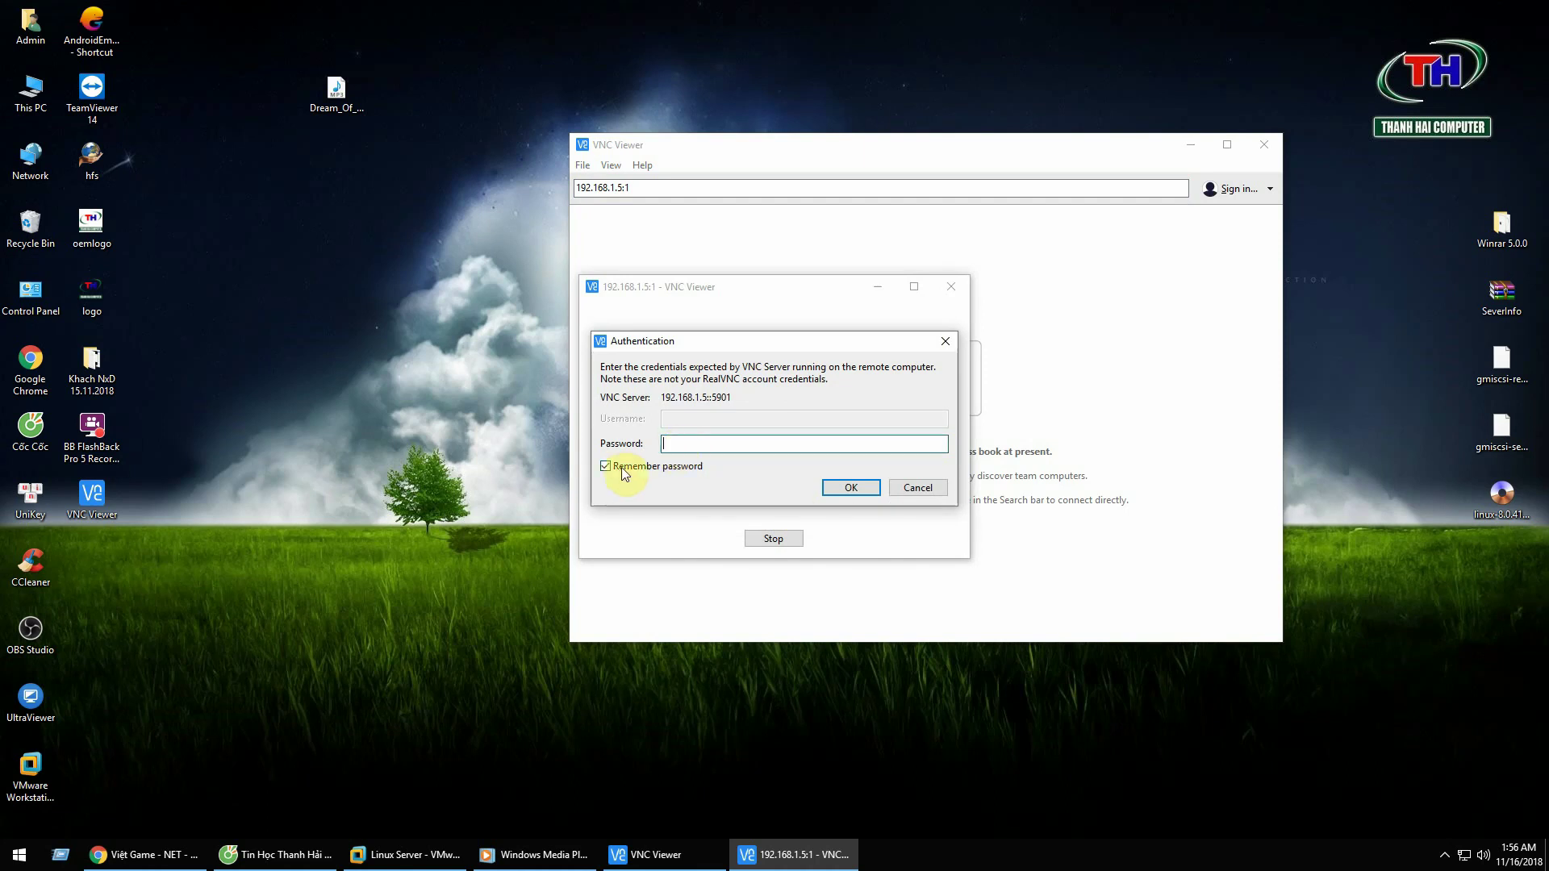
click(693, 446)
text(123456)
click(849, 487)
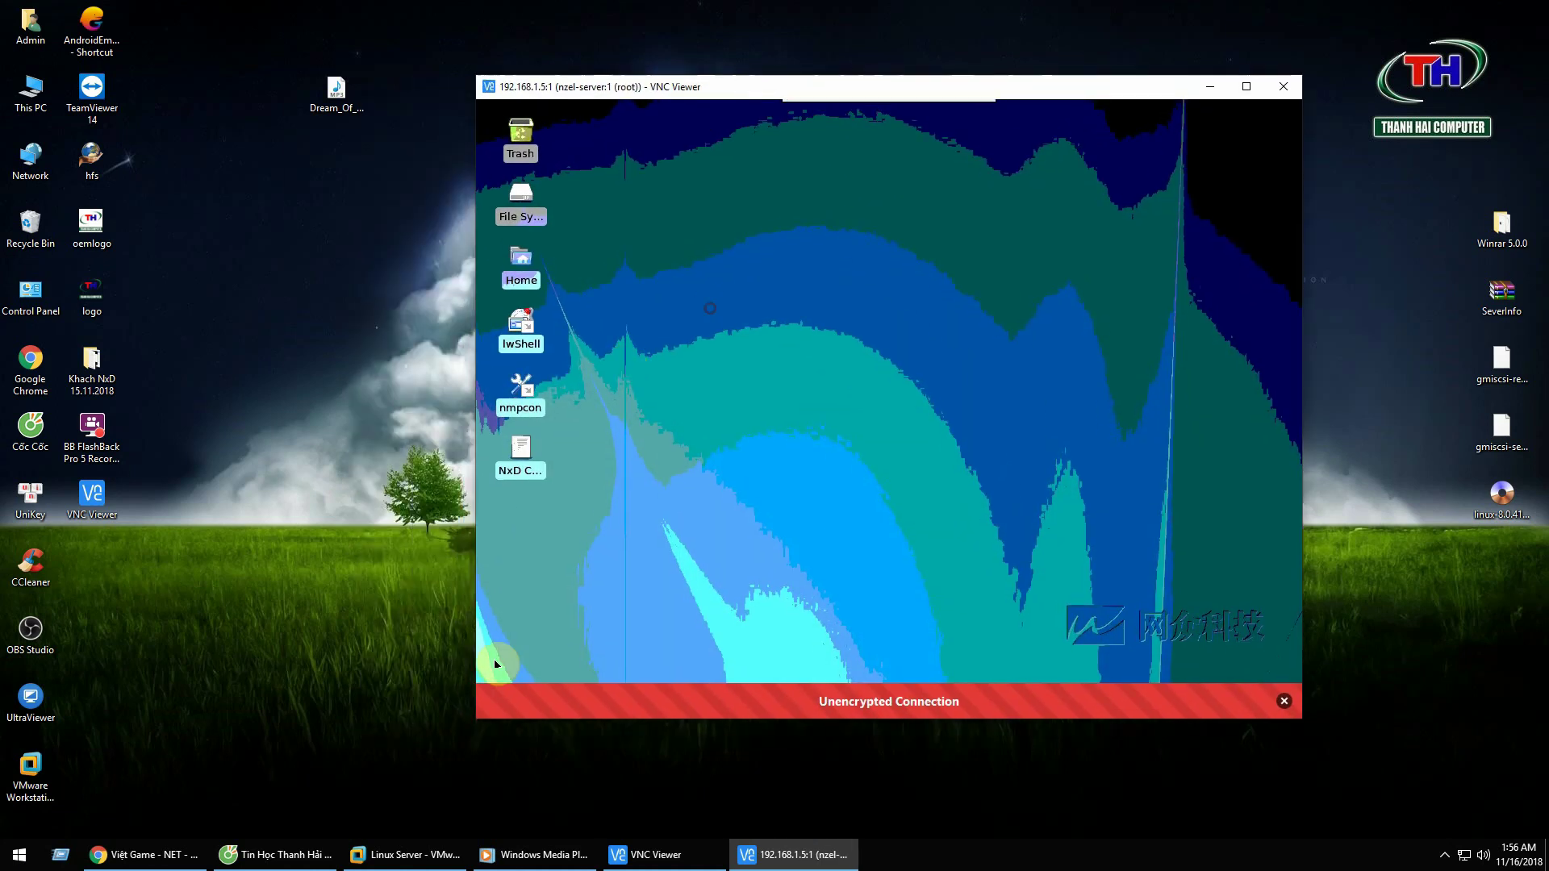
Step: Close the 192.168.1.5:1 VNC session and the VNC Viewer main window
click(405, 855)
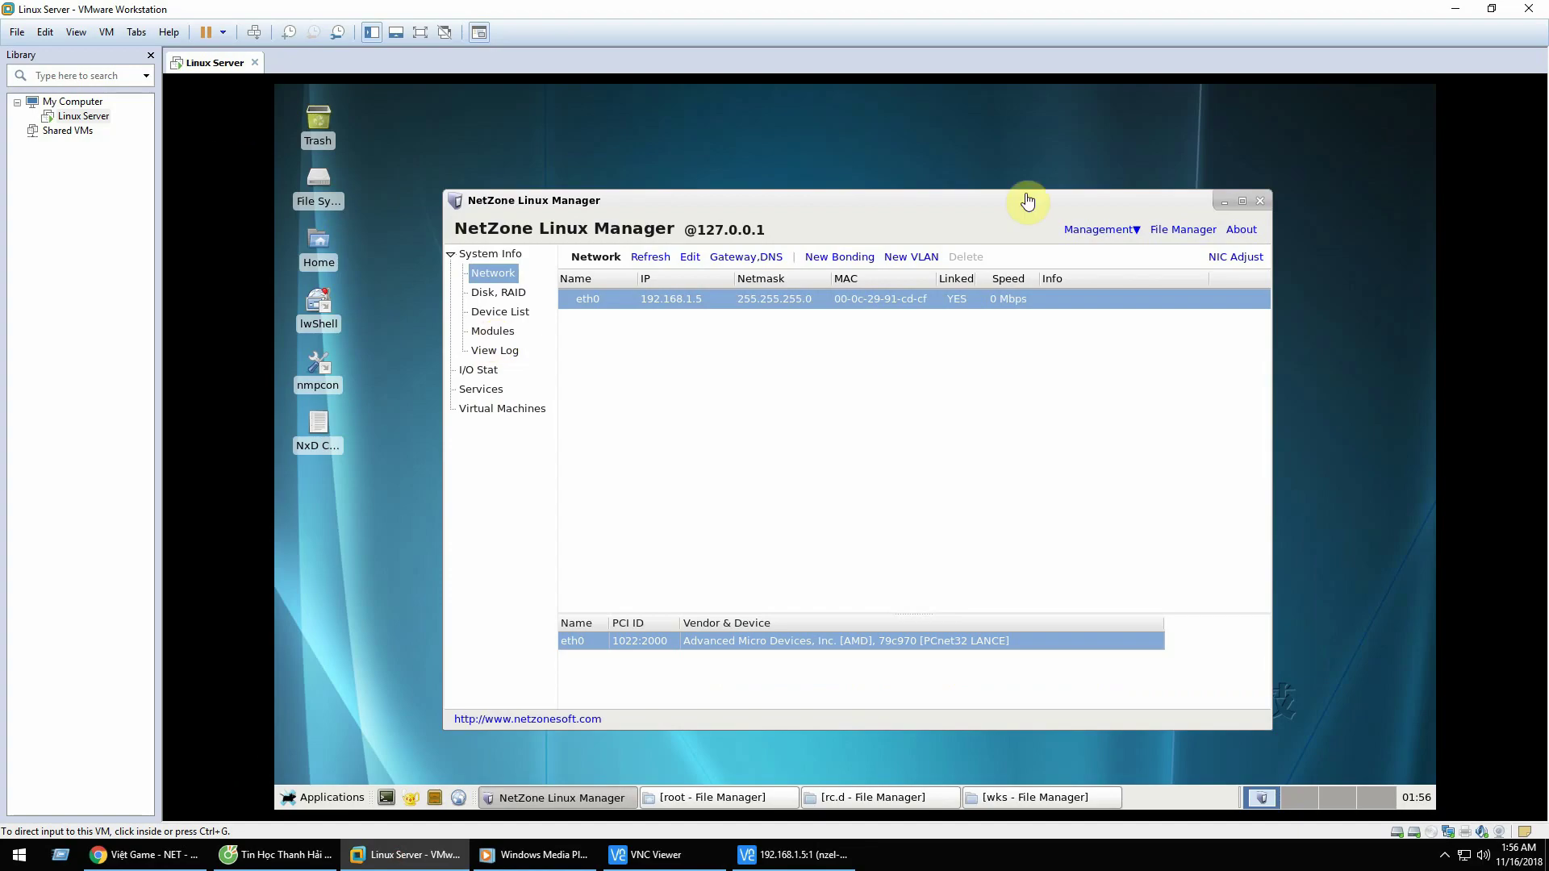
click(1458, 11)
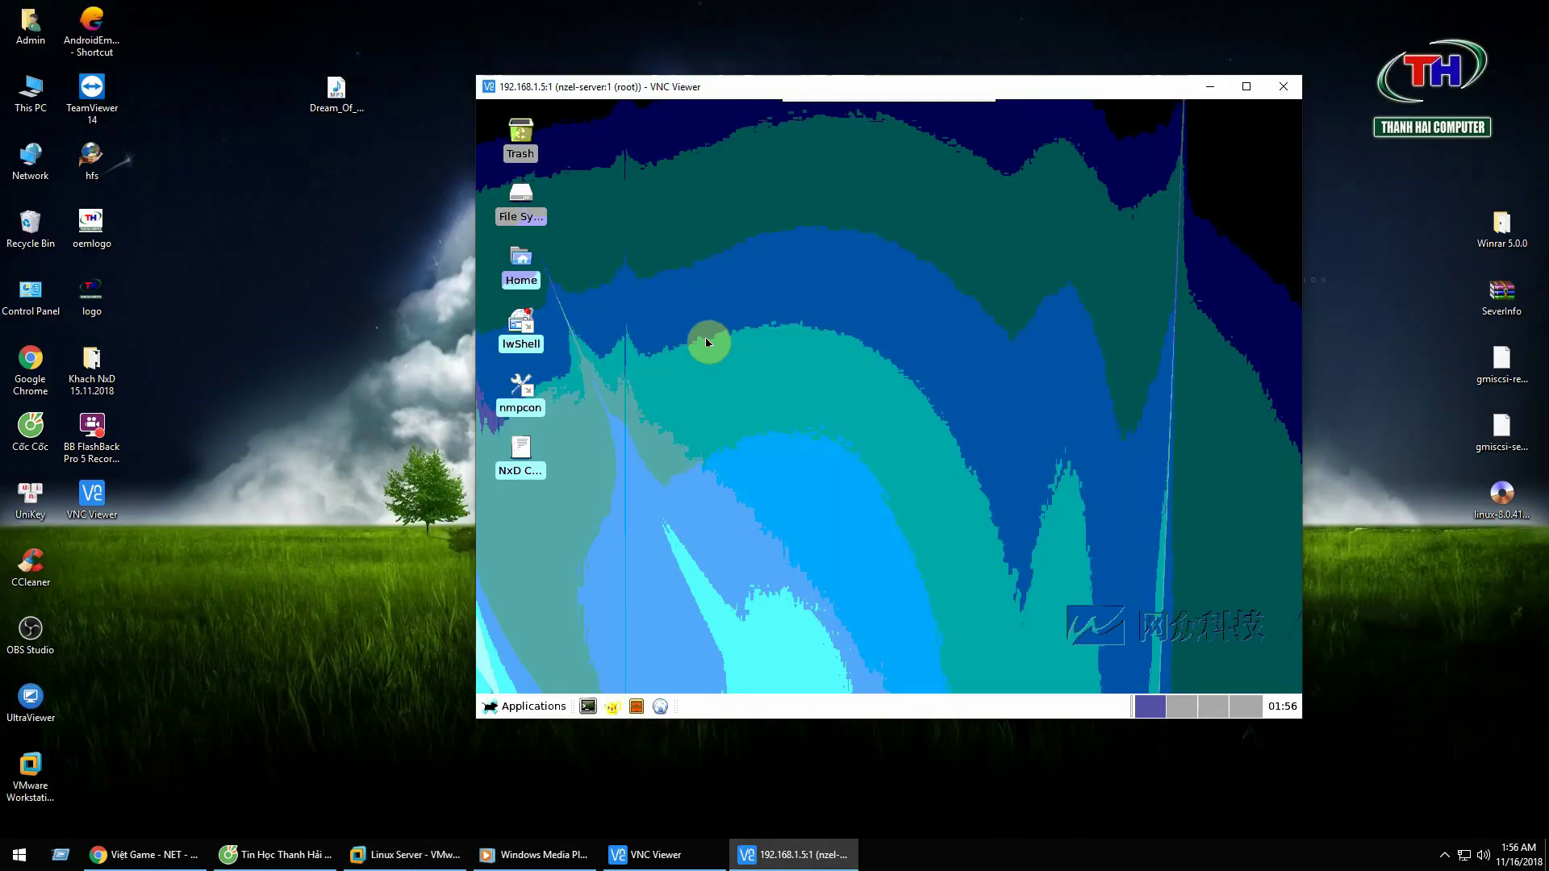
right_click(740, 299)
click(686, 393)
click(1281, 87)
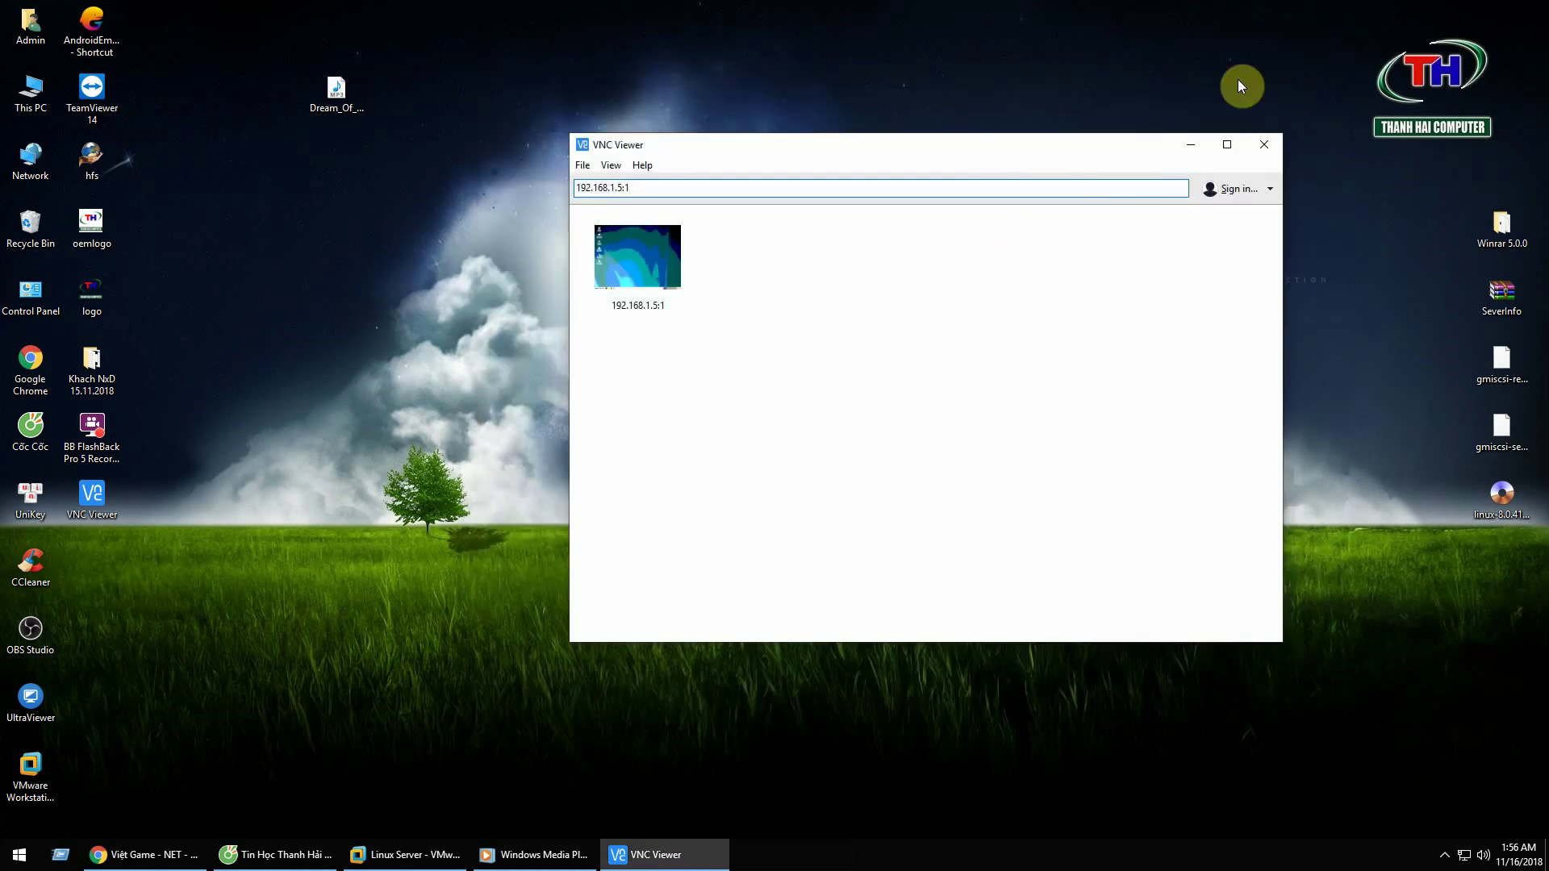
click(1262, 141)
Step: Return to the Linux Server VM, close NetZone Linux Manager and open File System
click(439, 852)
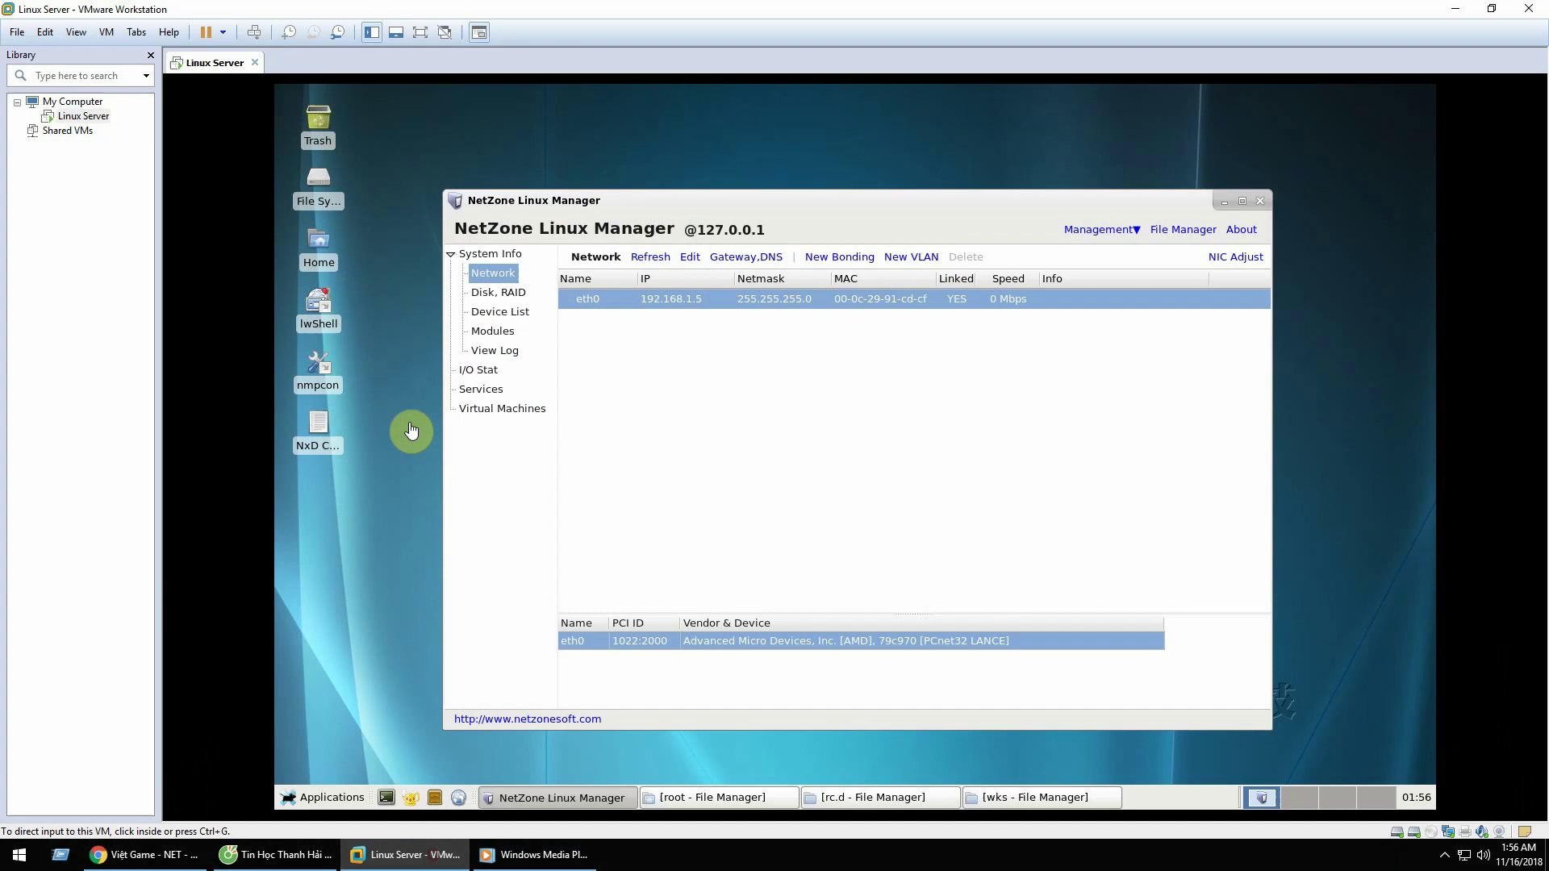
click(797, 429)
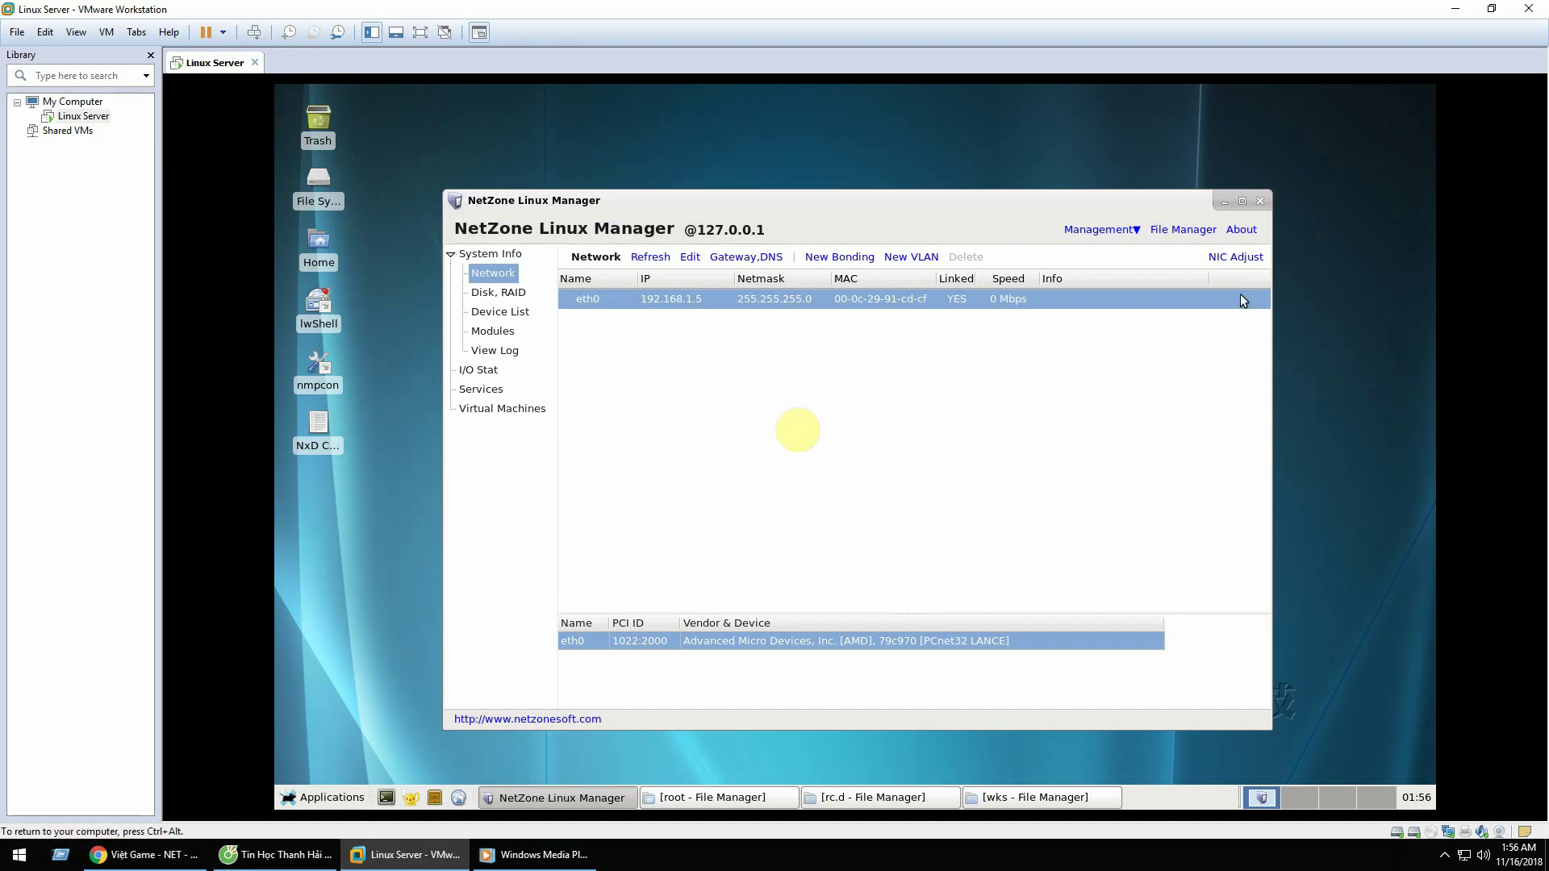
click(1258, 203)
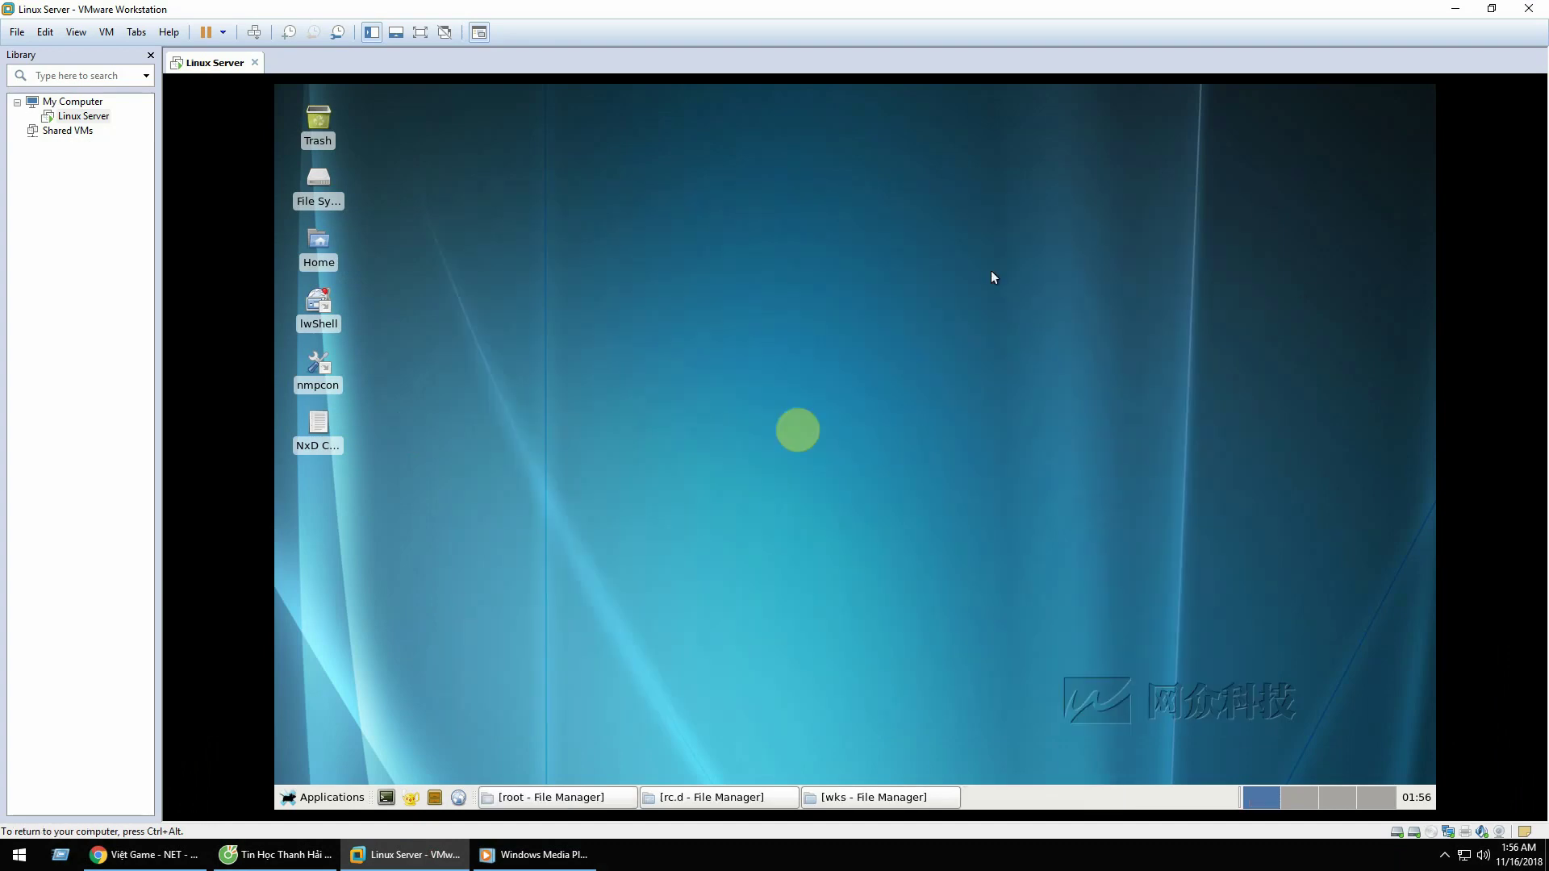
double_click(304, 185)
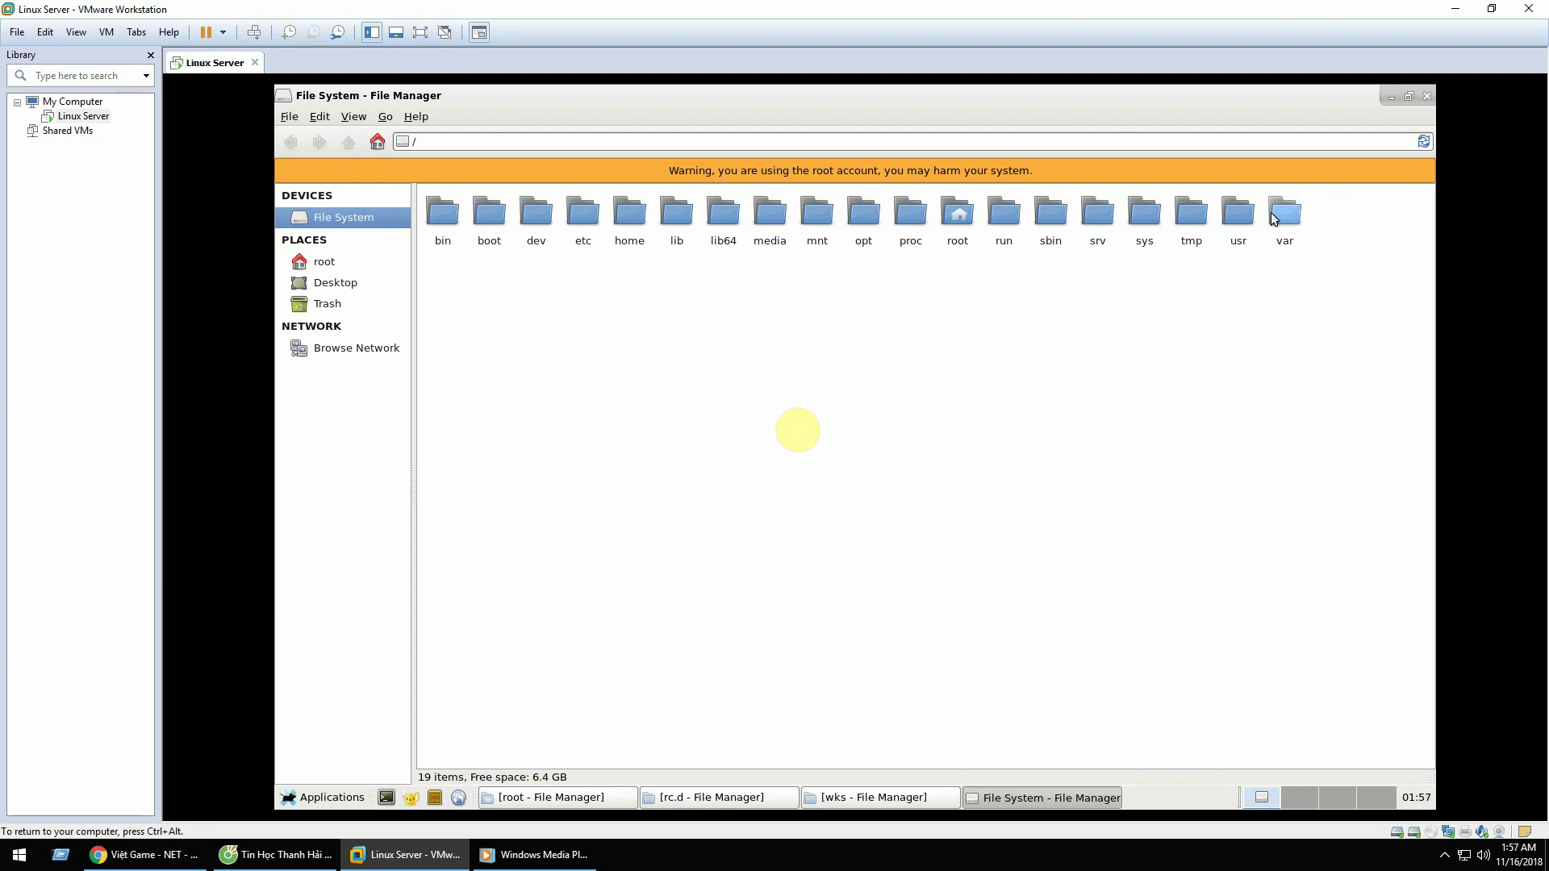
Step: Peek into usr, then browse /sys and its firmware folder
double_click(1242, 217)
click(290, 143)
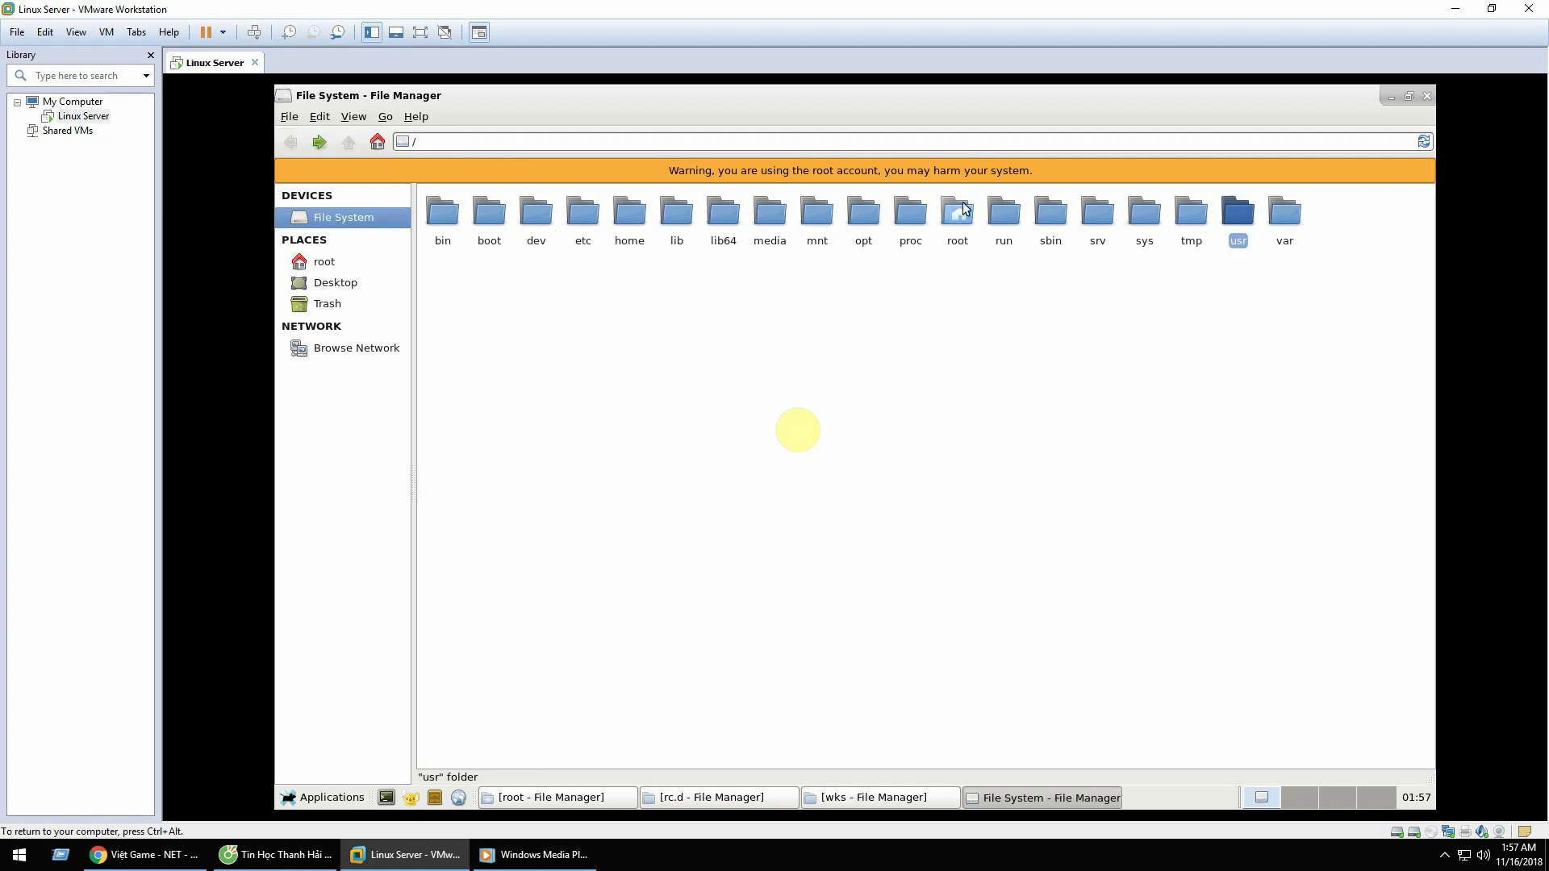
click(1143, 228)
double_click(1141, 224)
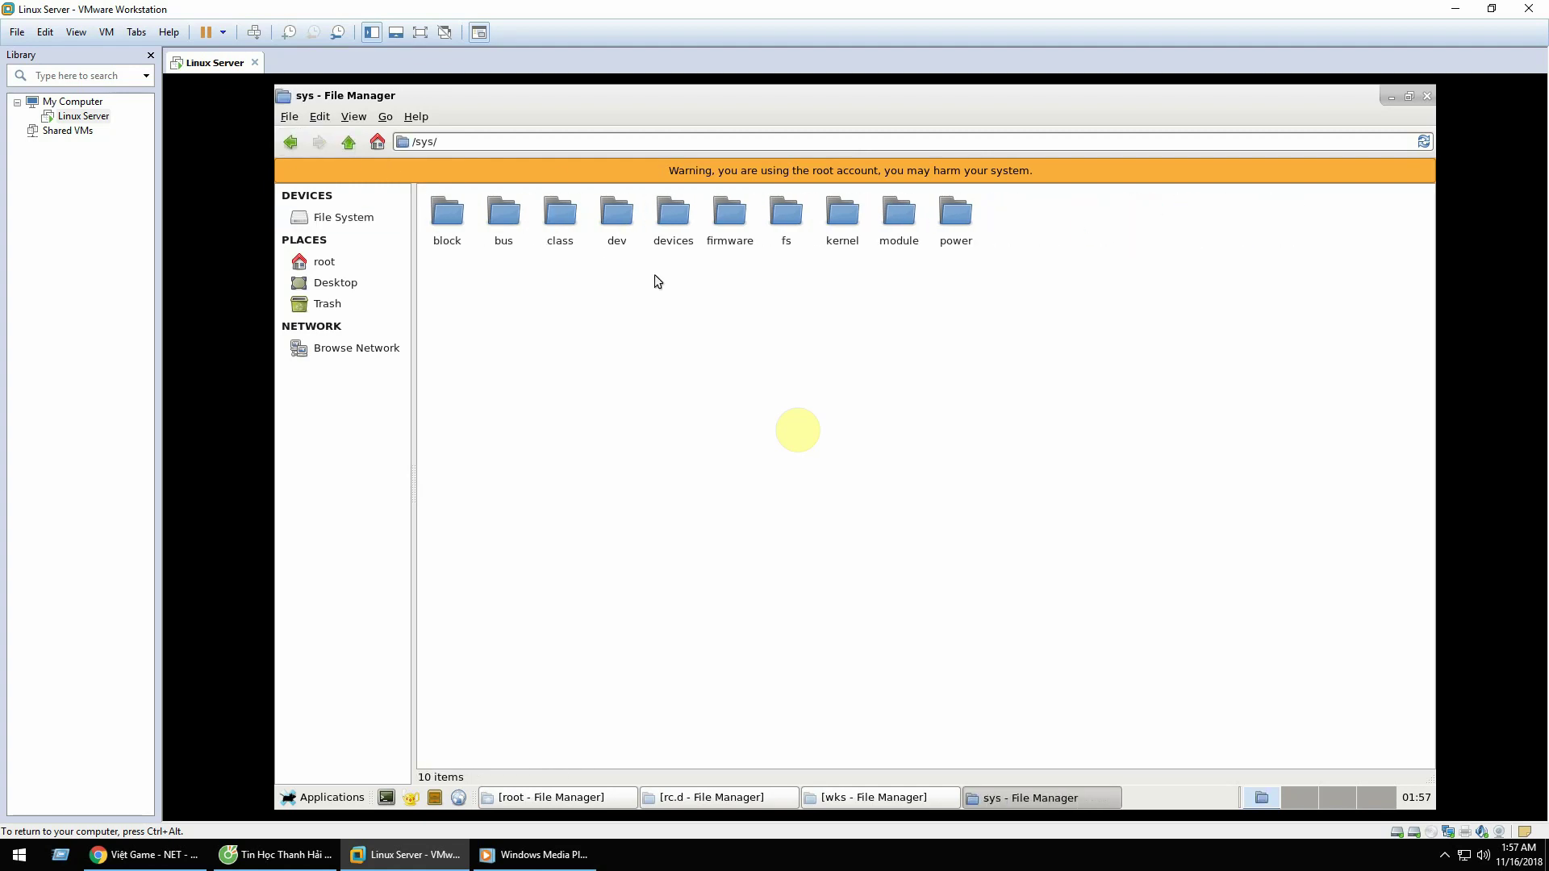
click(729, 222)
click(663, 216)
click(741, 228)
double_click(742, 228)
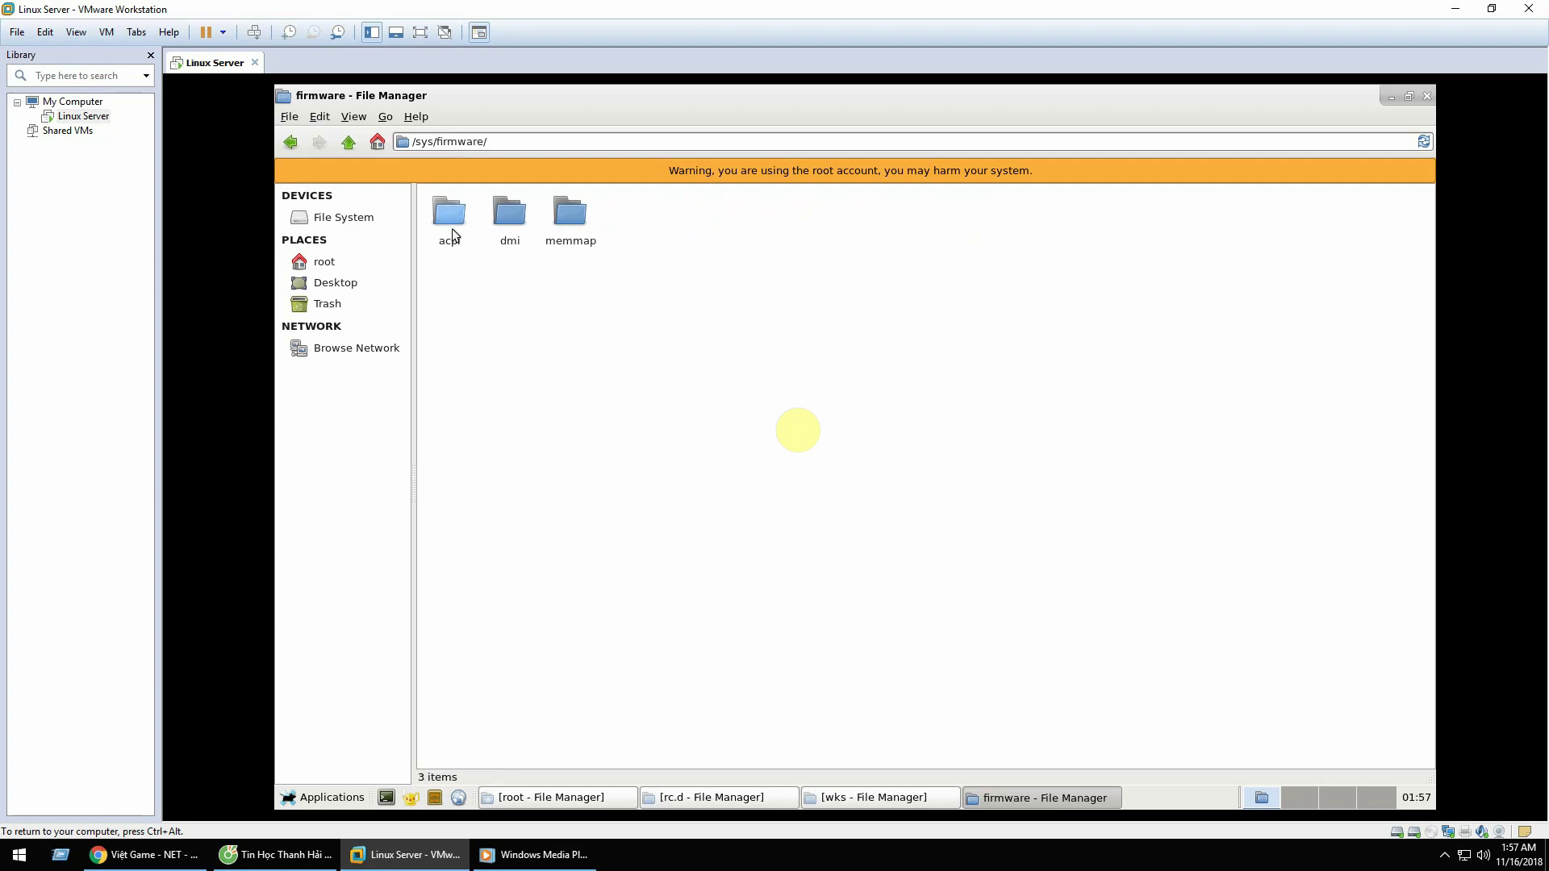
click(301, 153)
Step: Explore /sys/devices/system, then the bin and sbin folders, ending back in /sys
double_click(669, 216)
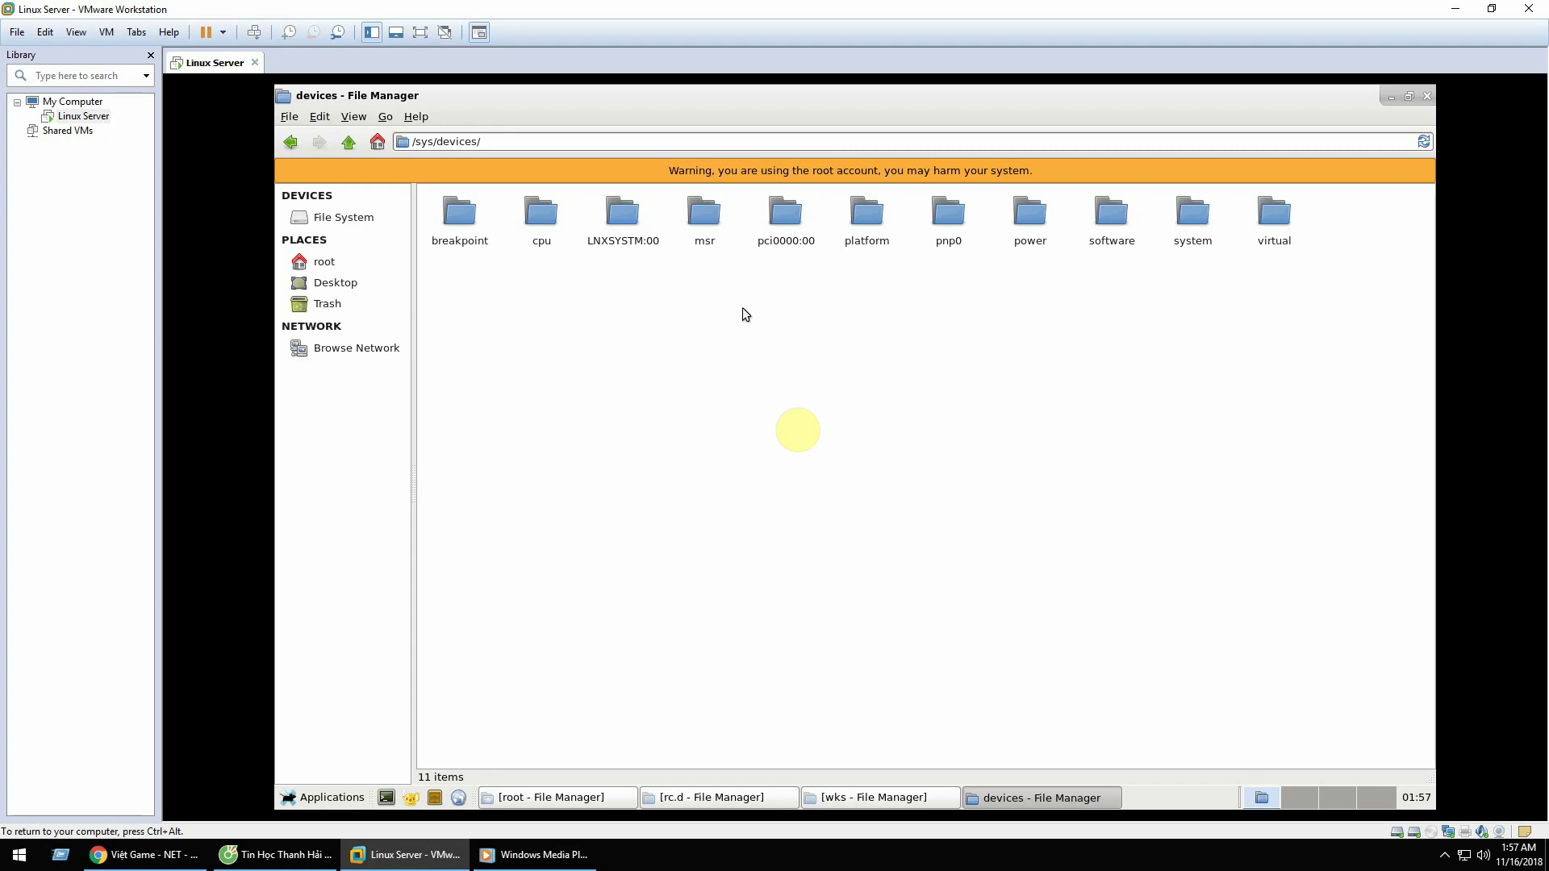
double_click(1184, 220)
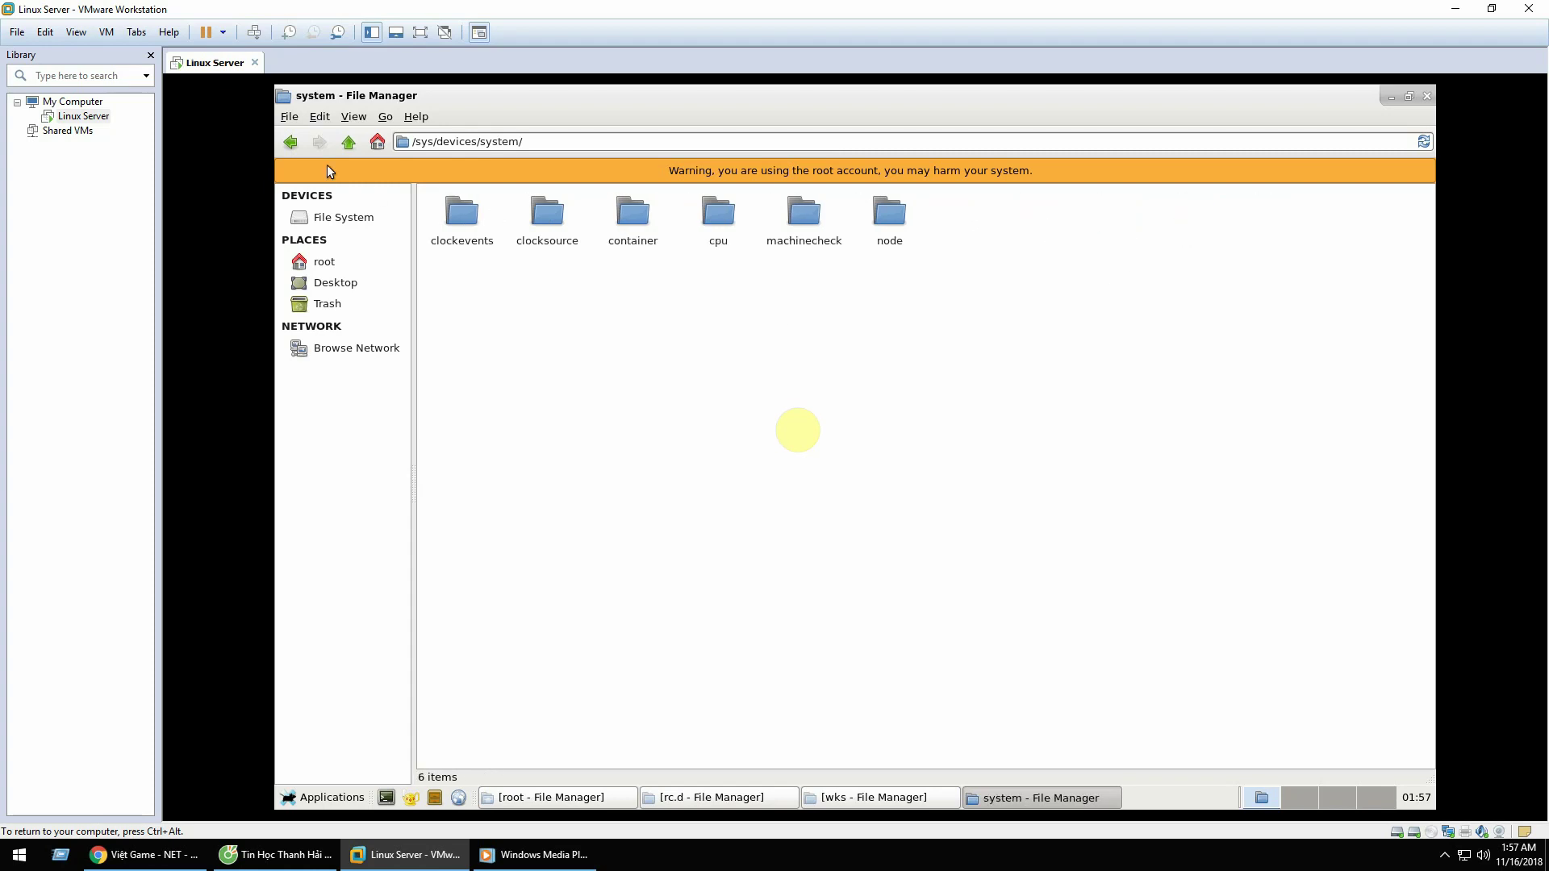
click(291, 142)
click(290, 142)
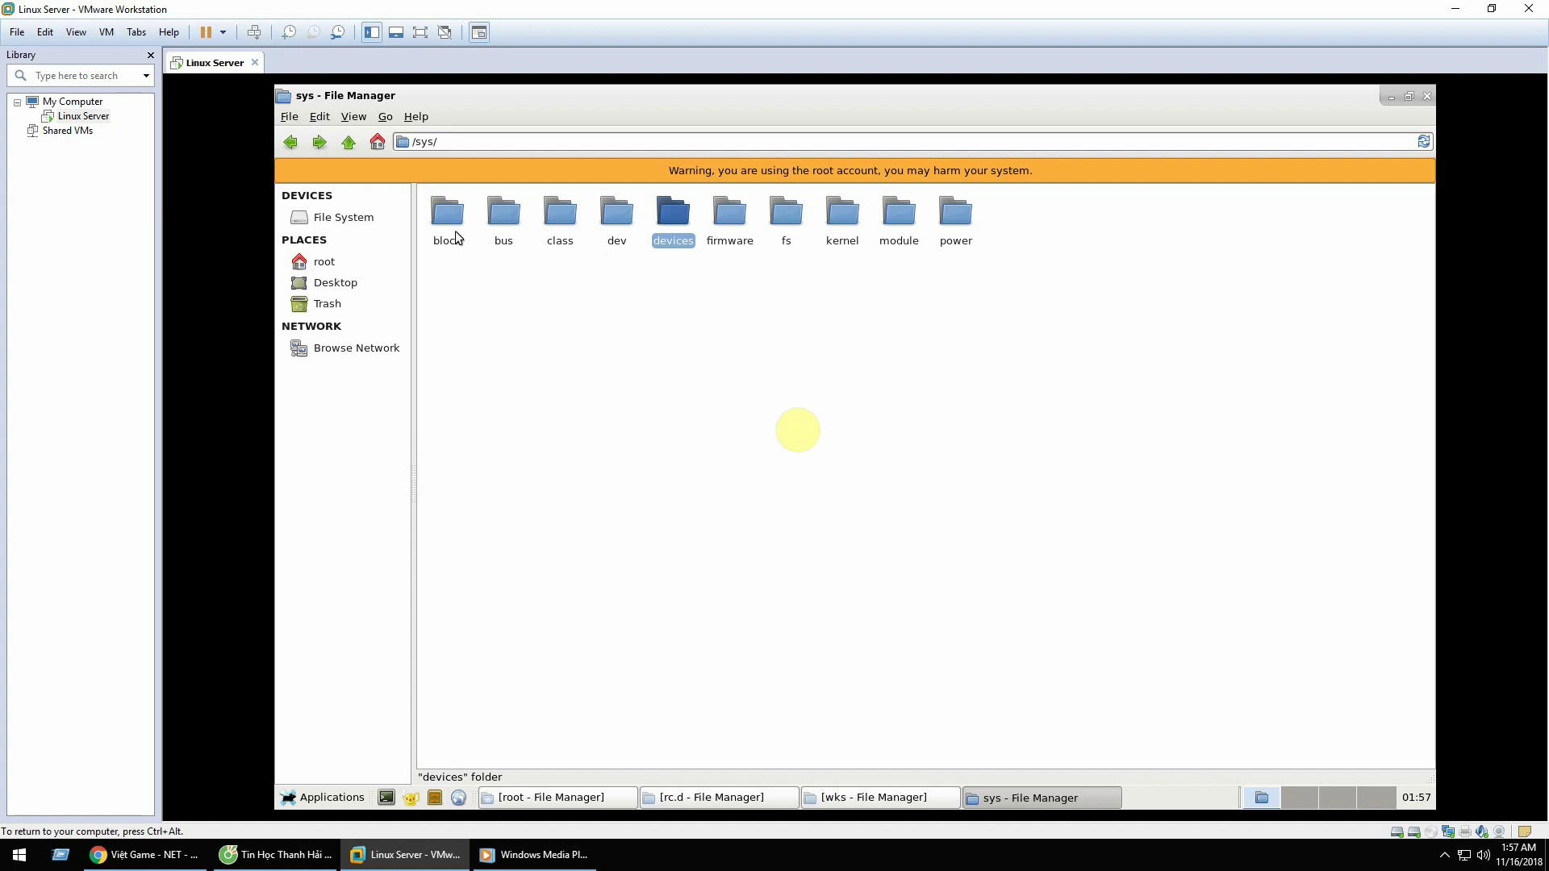
click(292, 144)
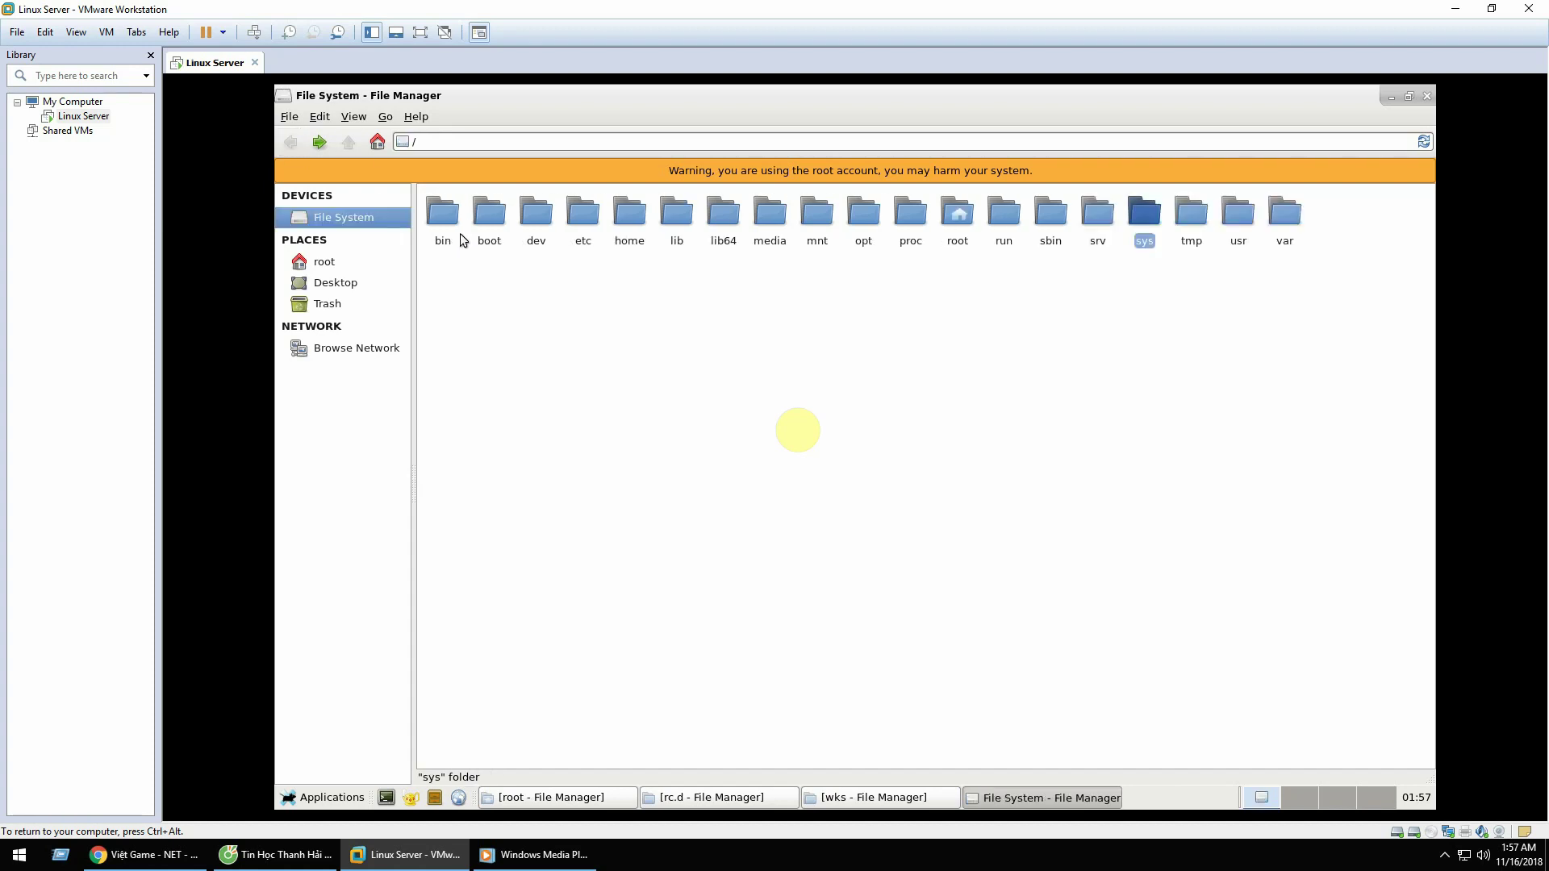
double_click(447, 221)
click(291, 143)
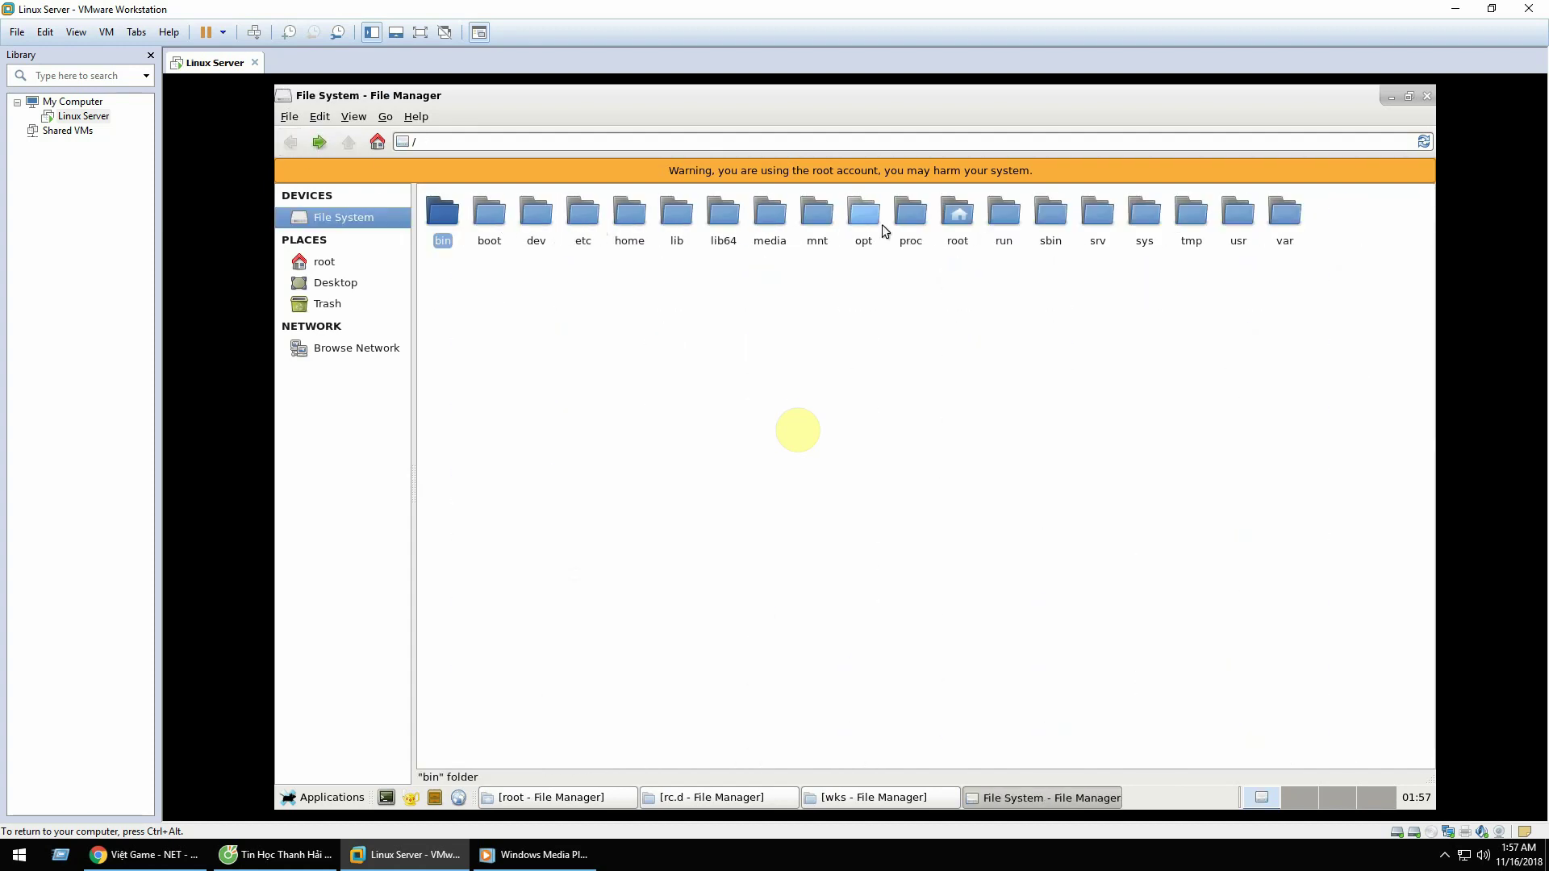
double_click(1063, 219)
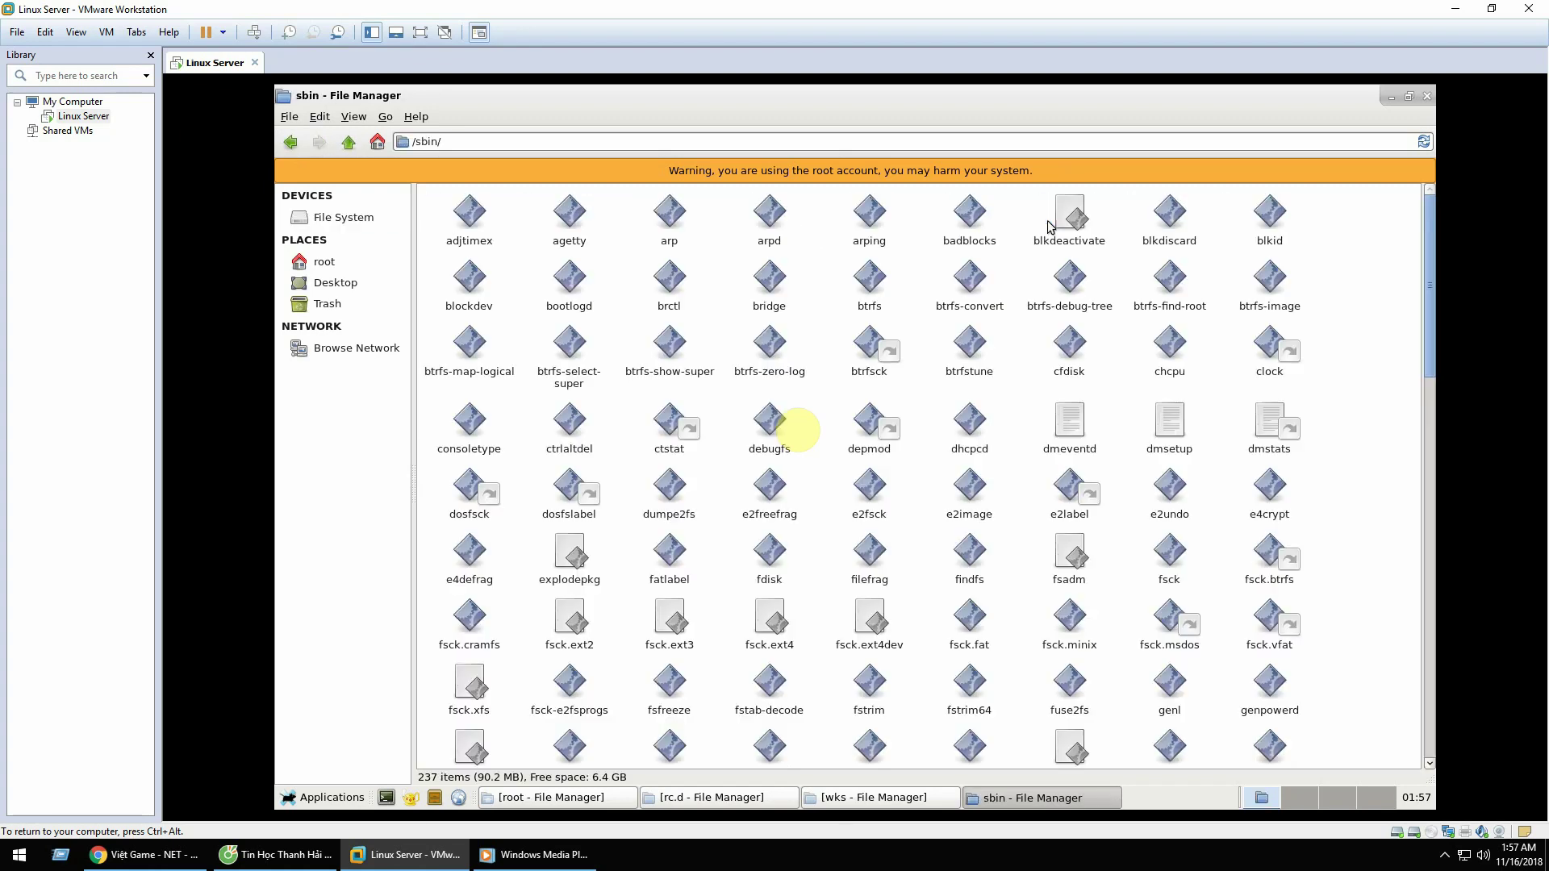
click(291, 143)
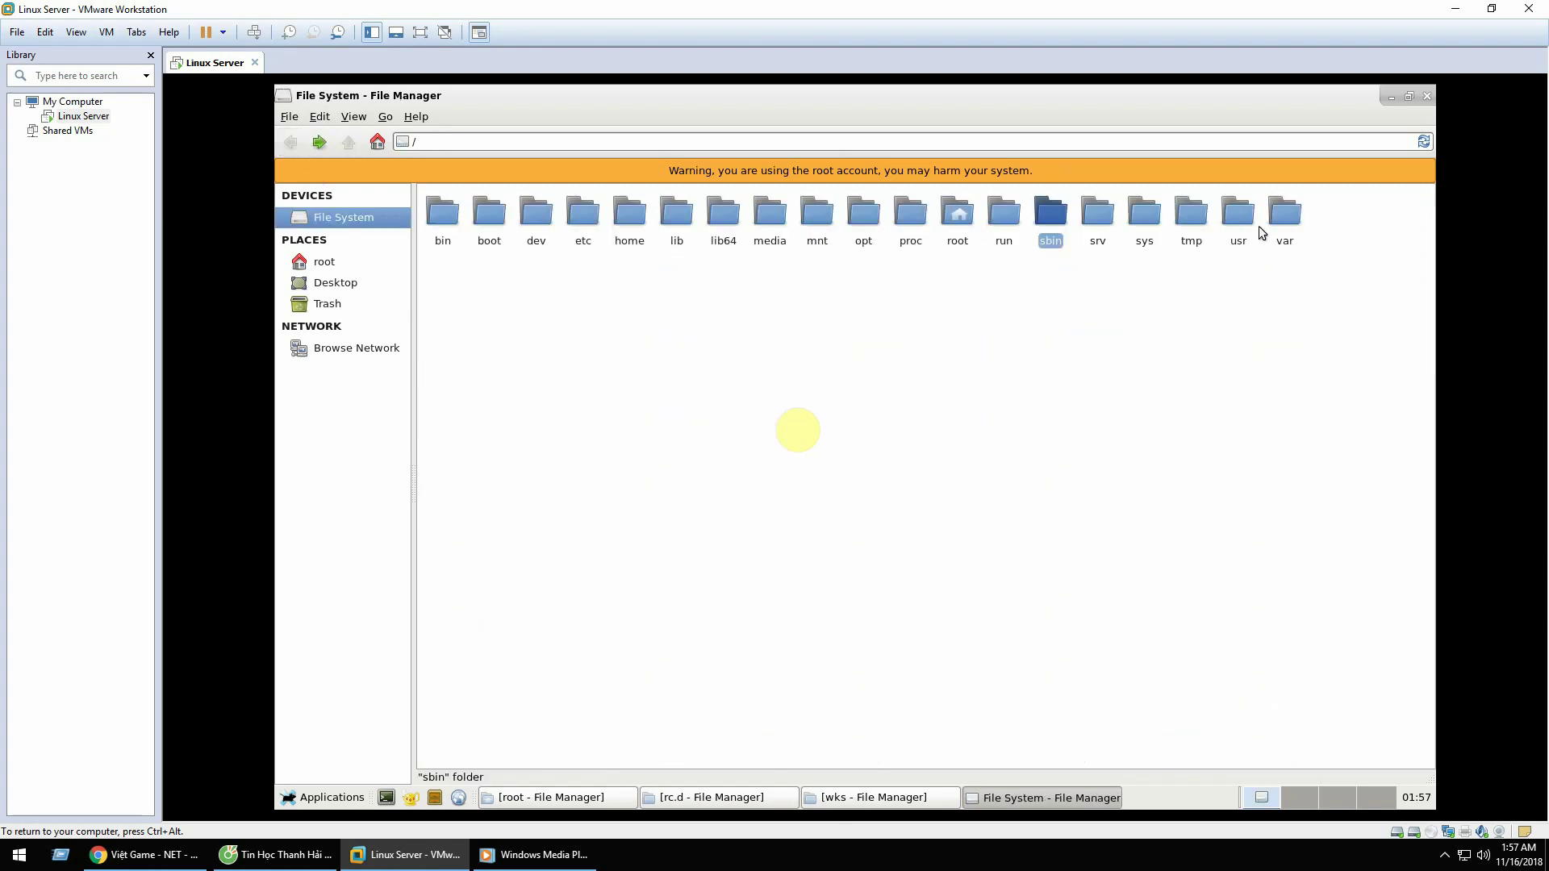
double_click(1152, 219)
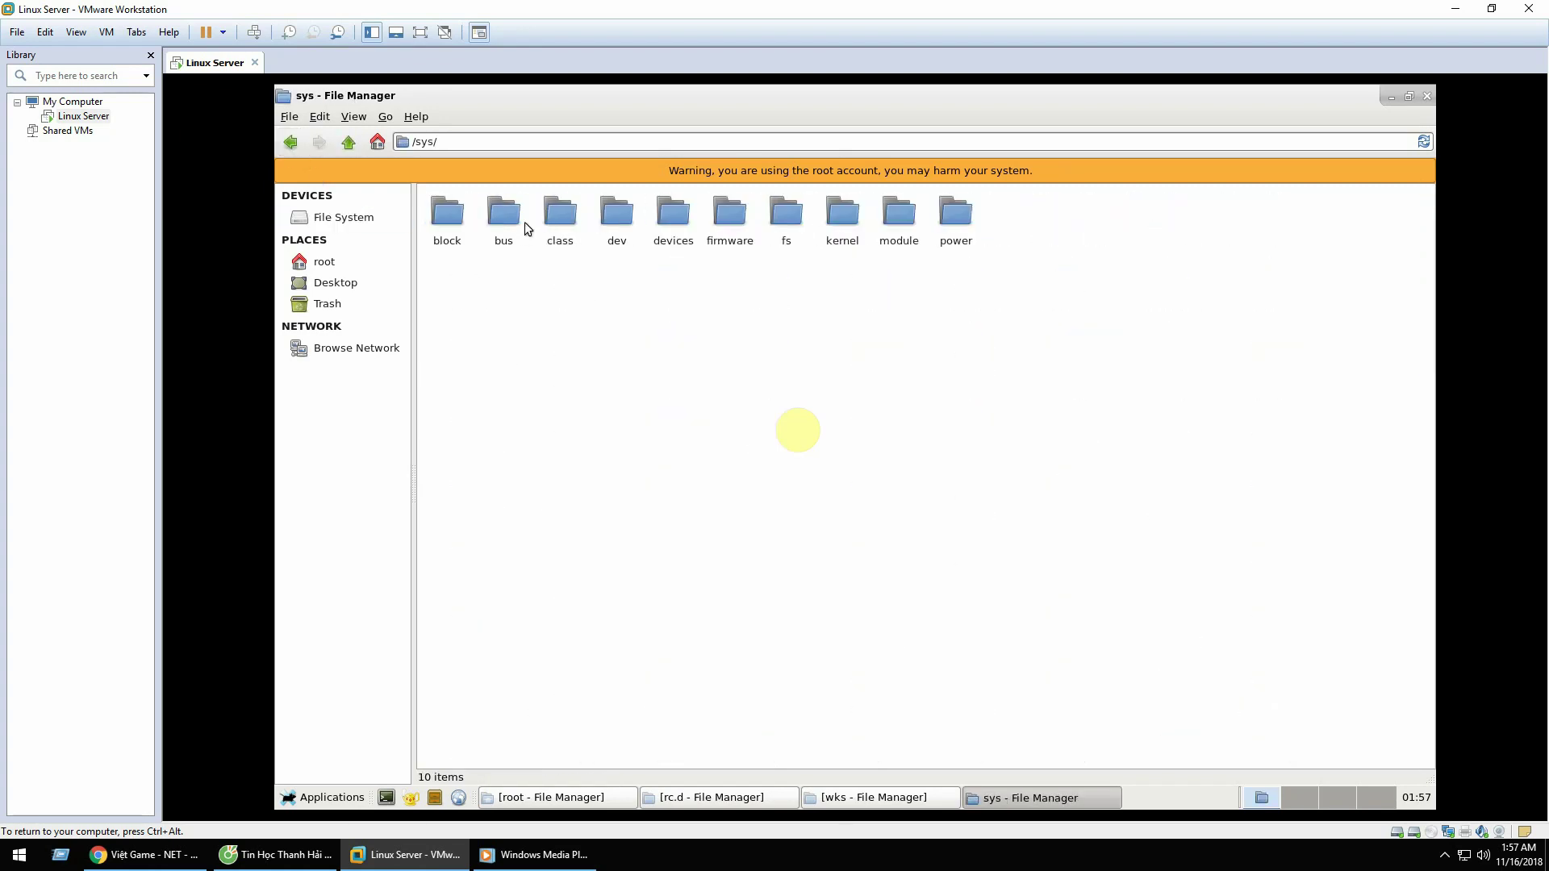
click(676, 216)
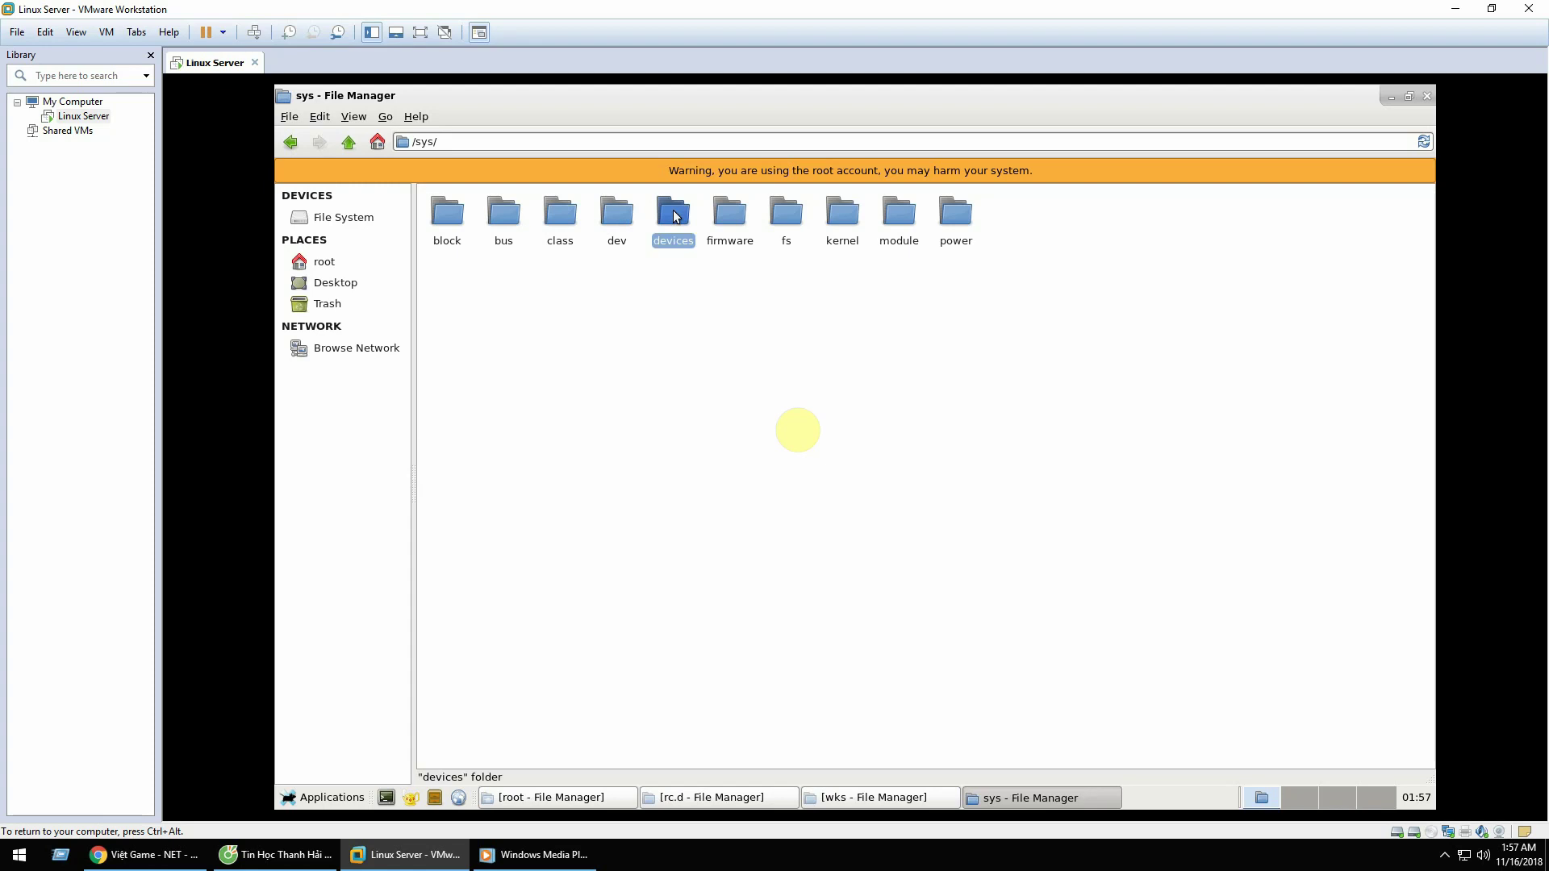
Step: Browse /sys/kernel/boot_params, then the power and module folders under /sys
double_click(842, 213)
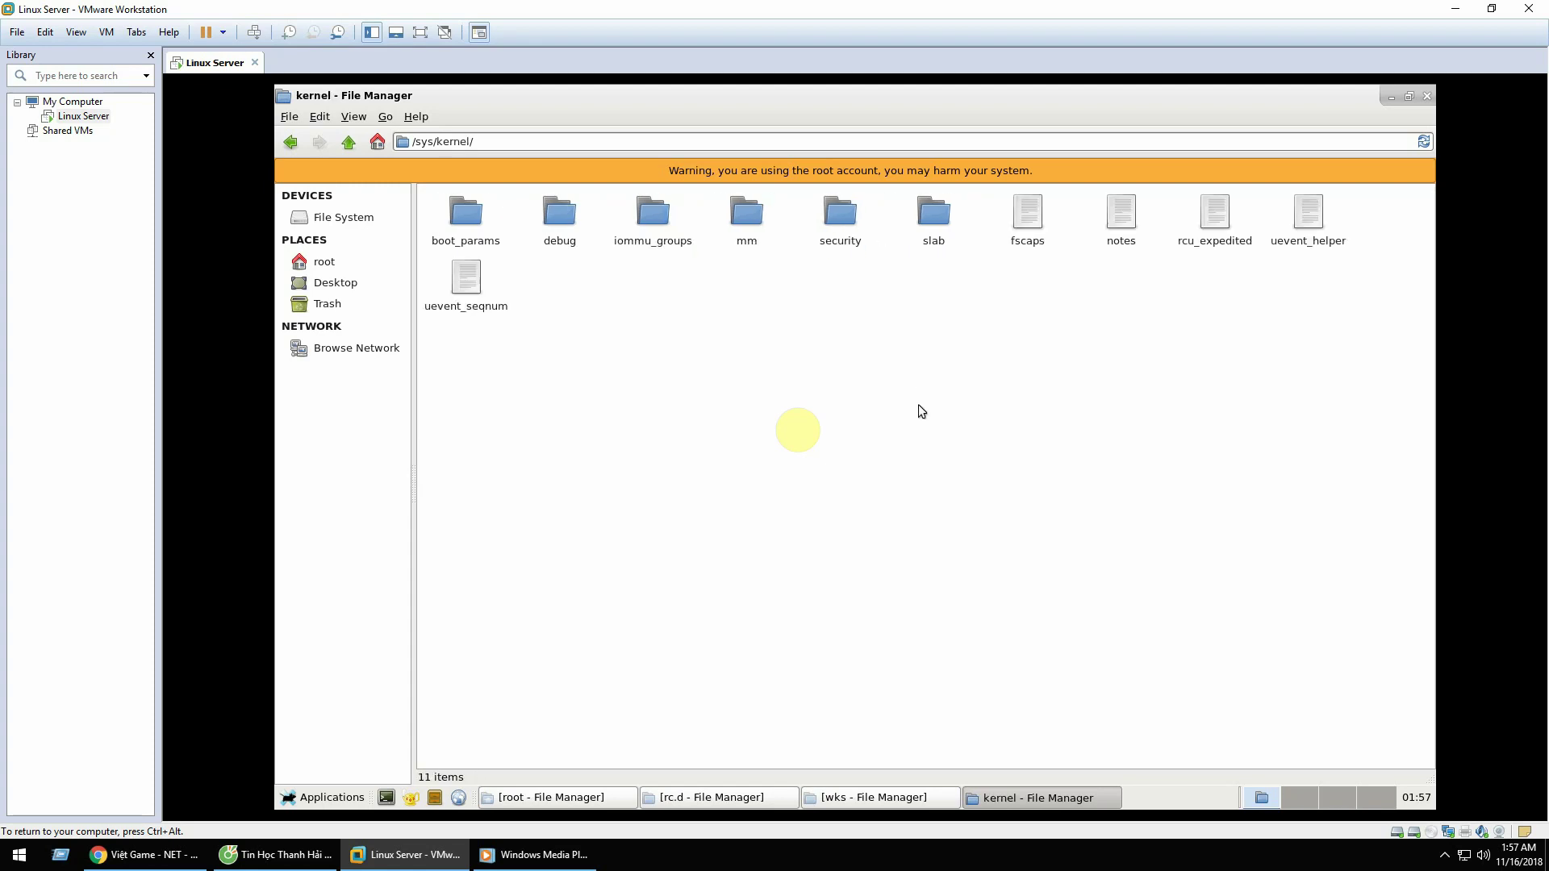
double_click(473, 221)
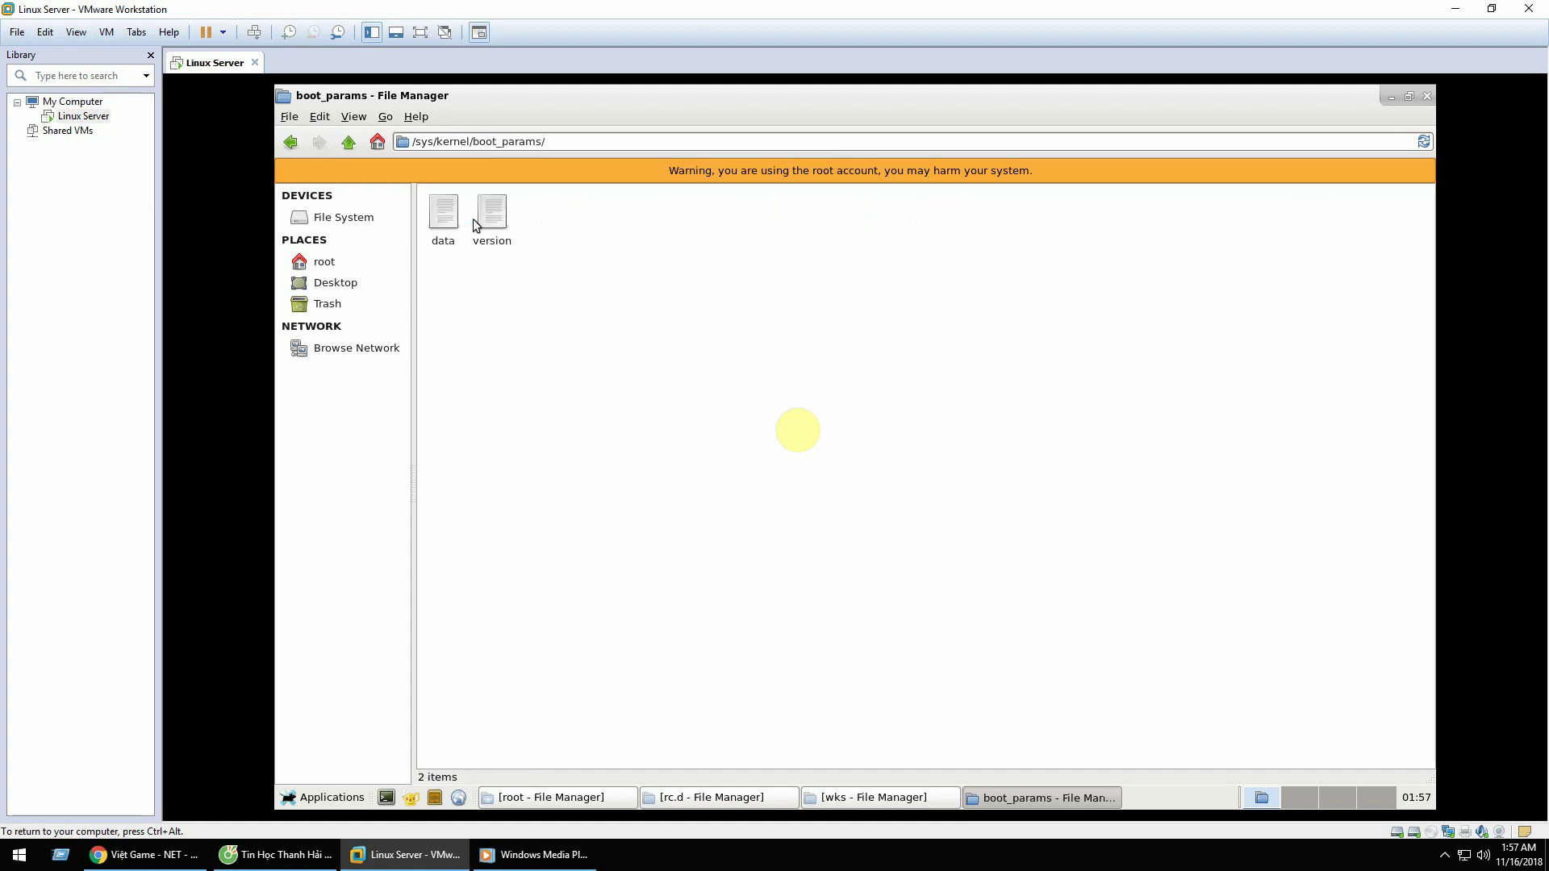
click(288, 143)
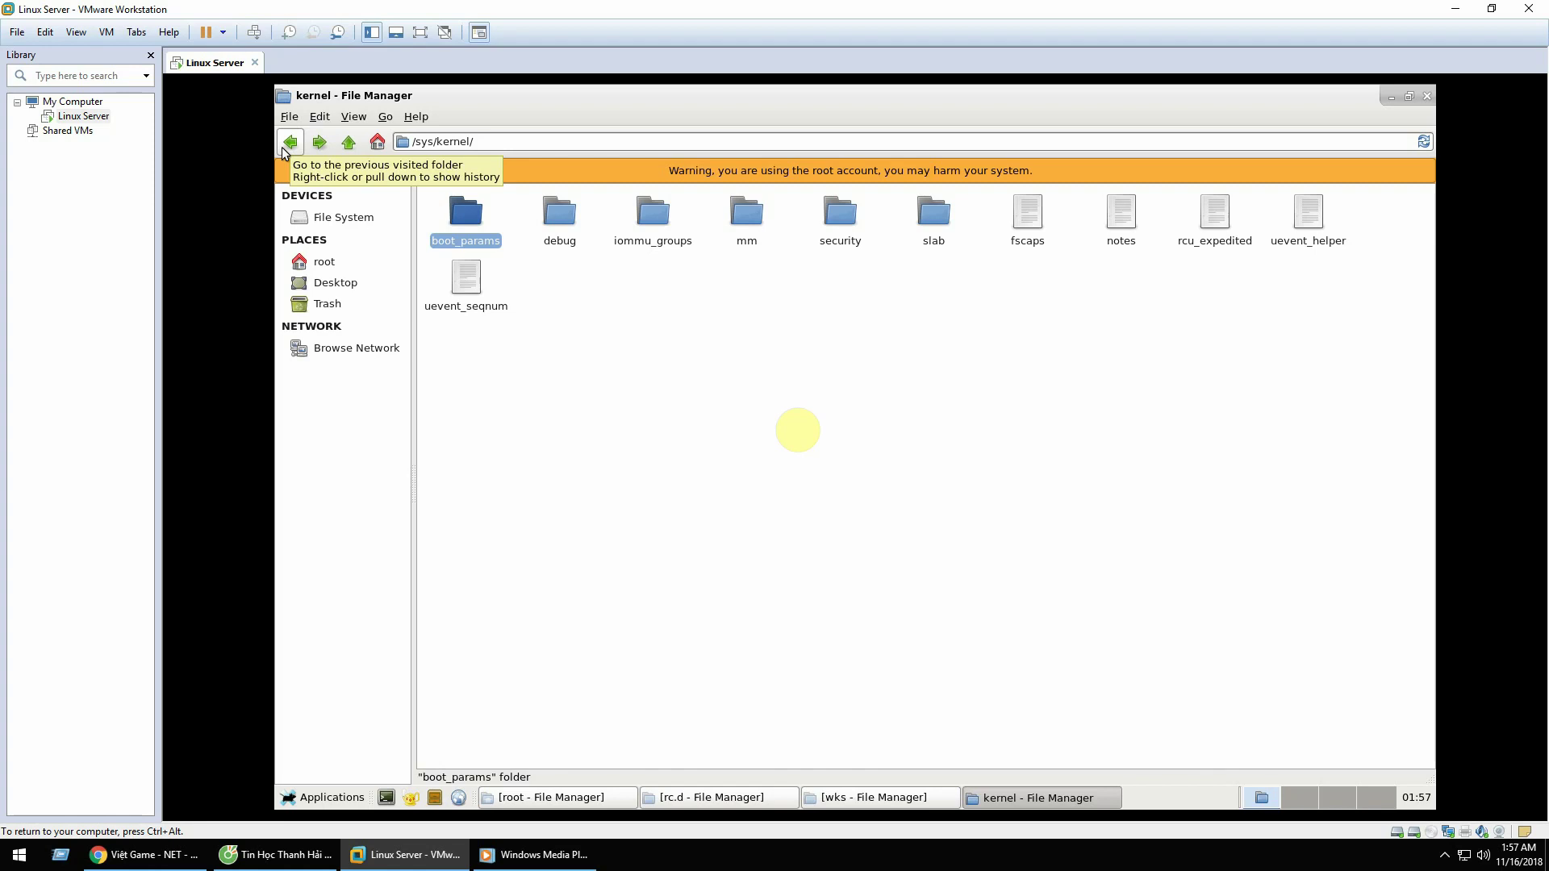
click(284, 145)
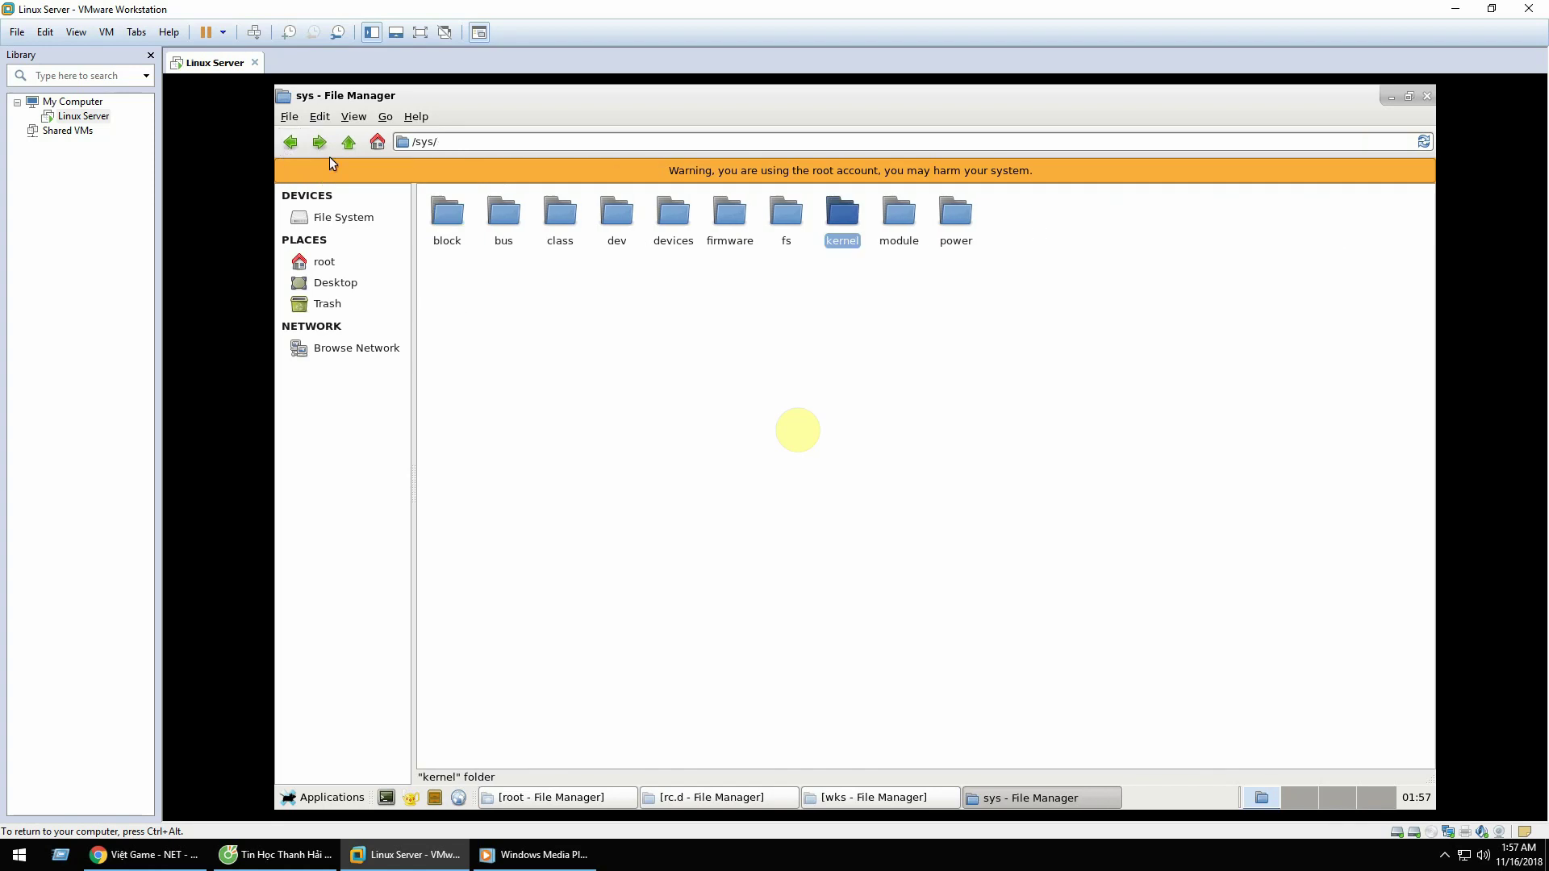
click(890, 223)
double_click(964, 214)
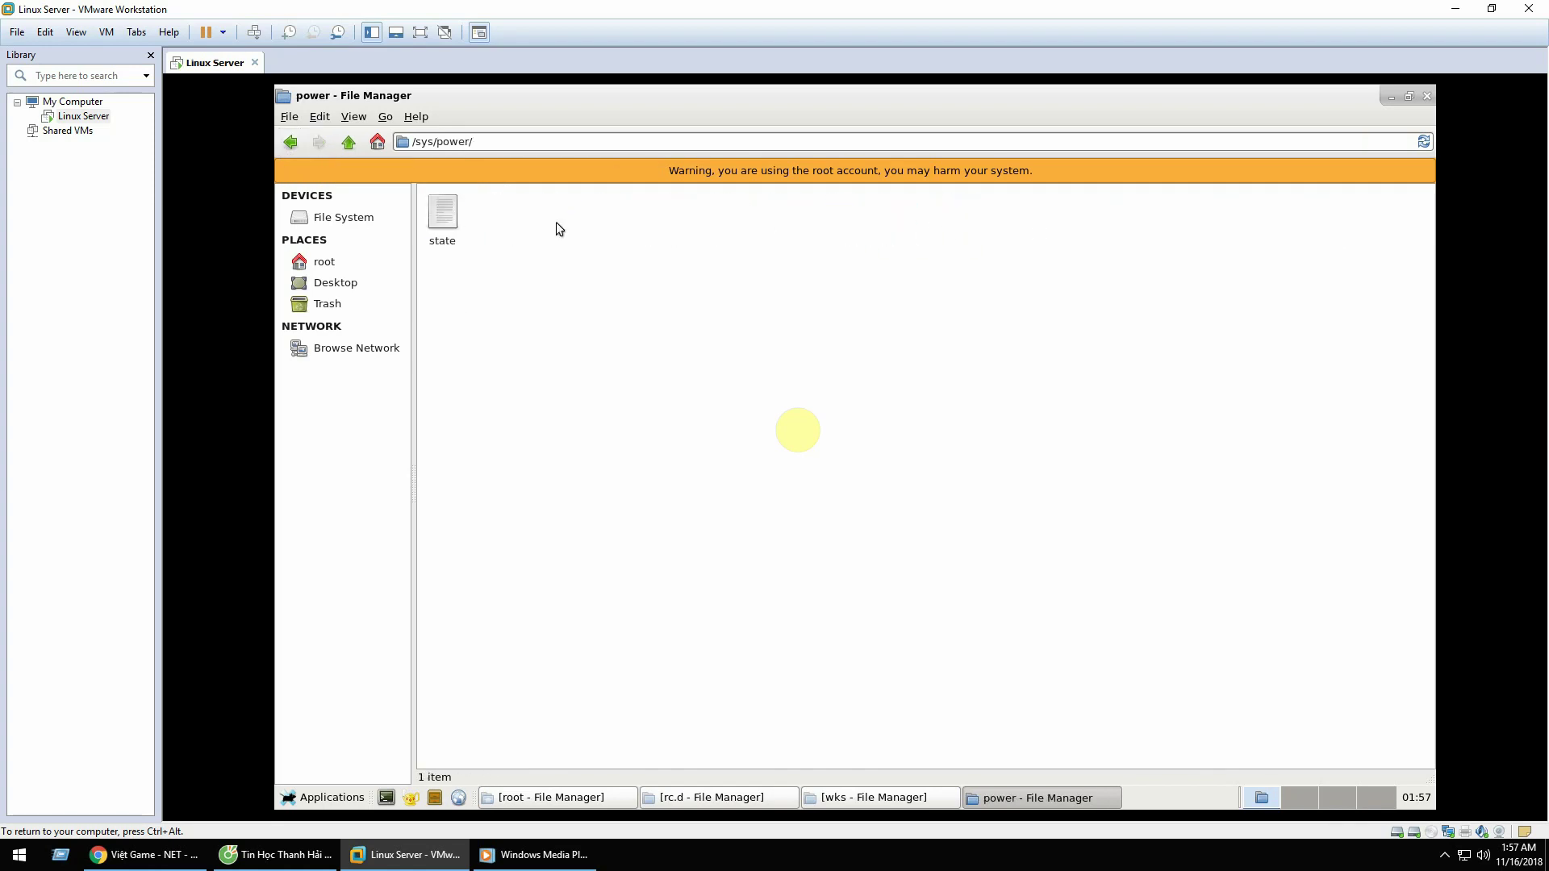
click(290, 147)
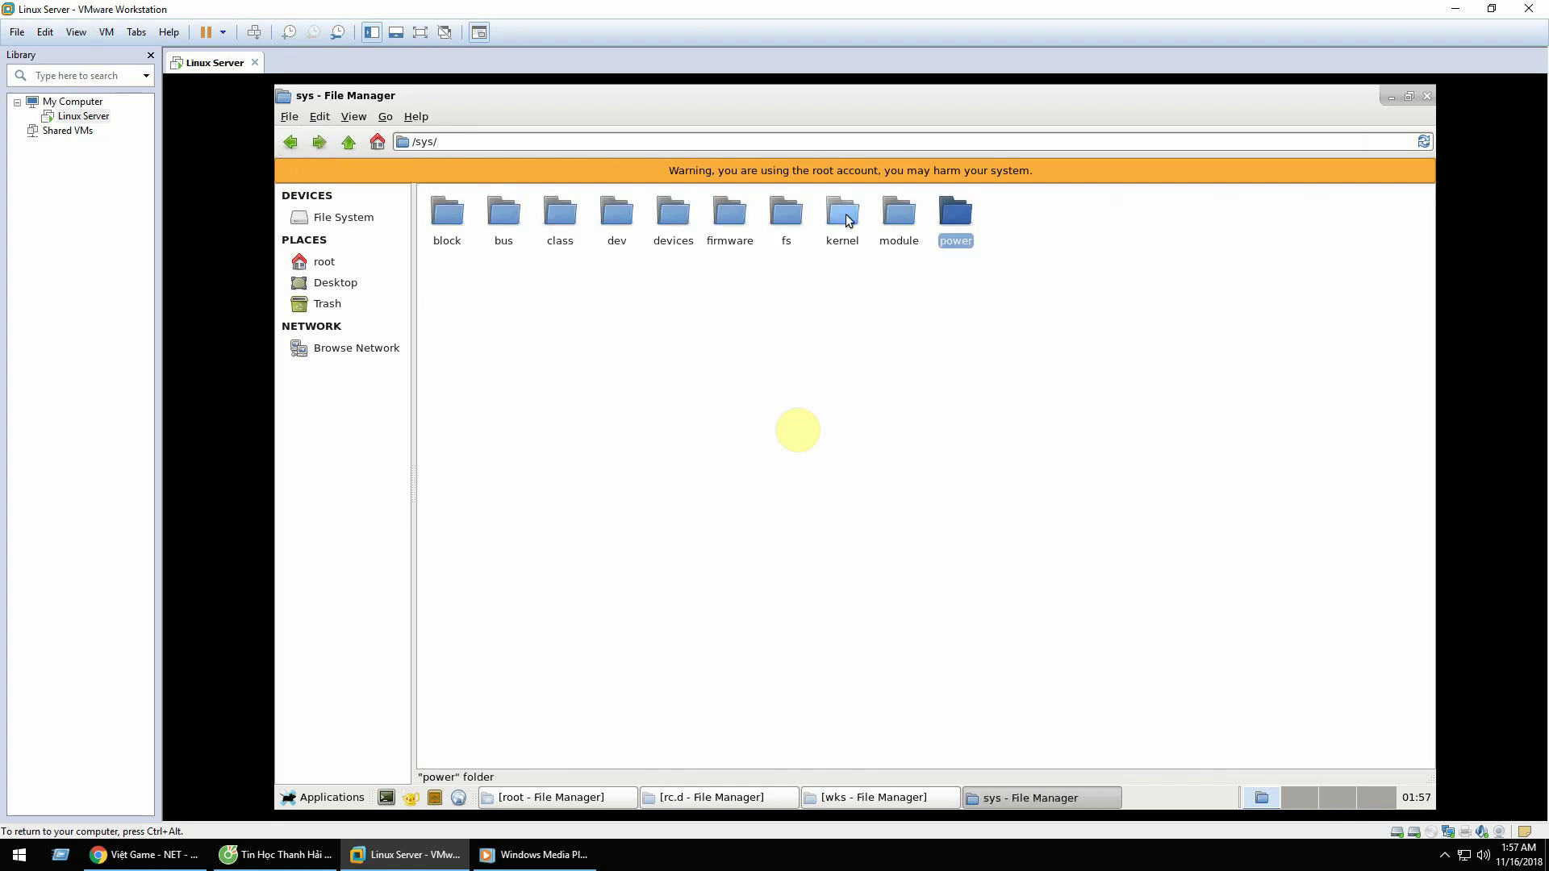
double_click(887, 216)
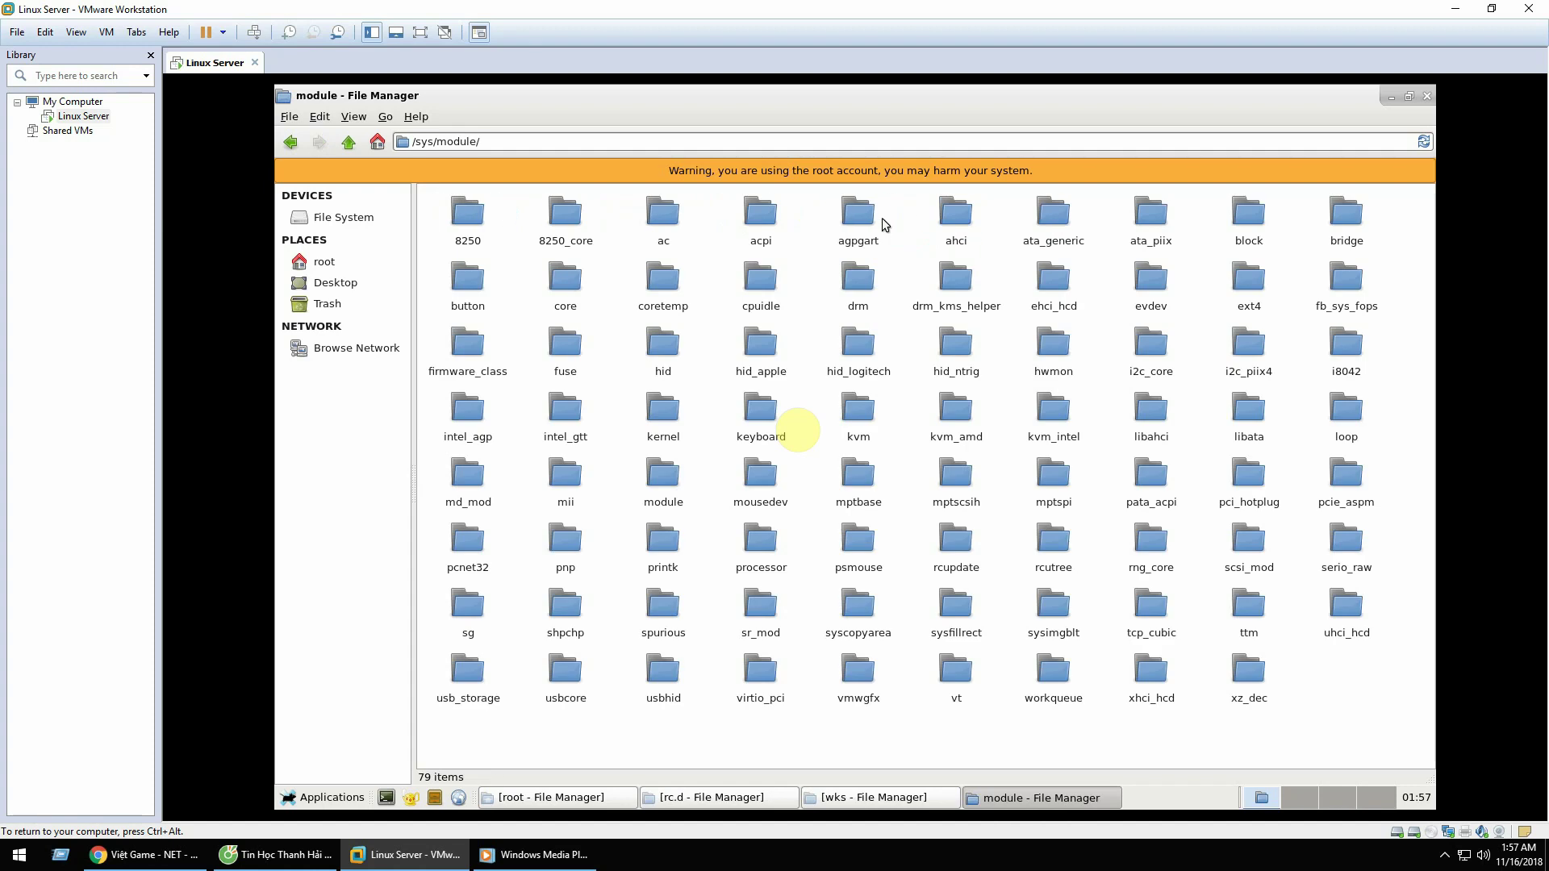
click(291, 143)
Step: Look through /sys kernel, firmware and fs, then go up to / and open /boot
double_click(825, 234)
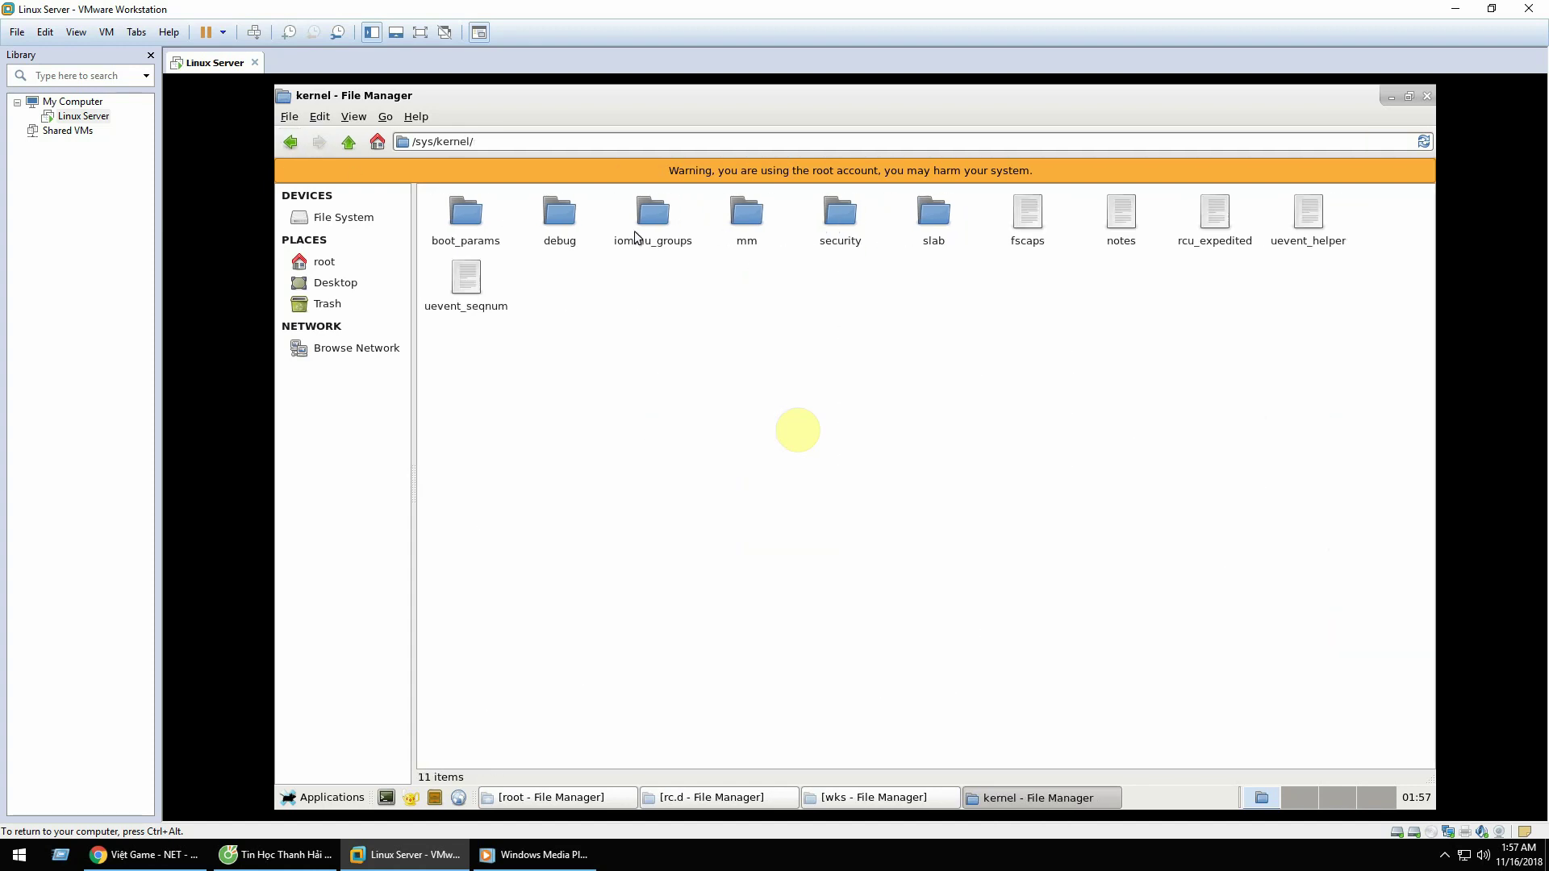
click(290, 143)
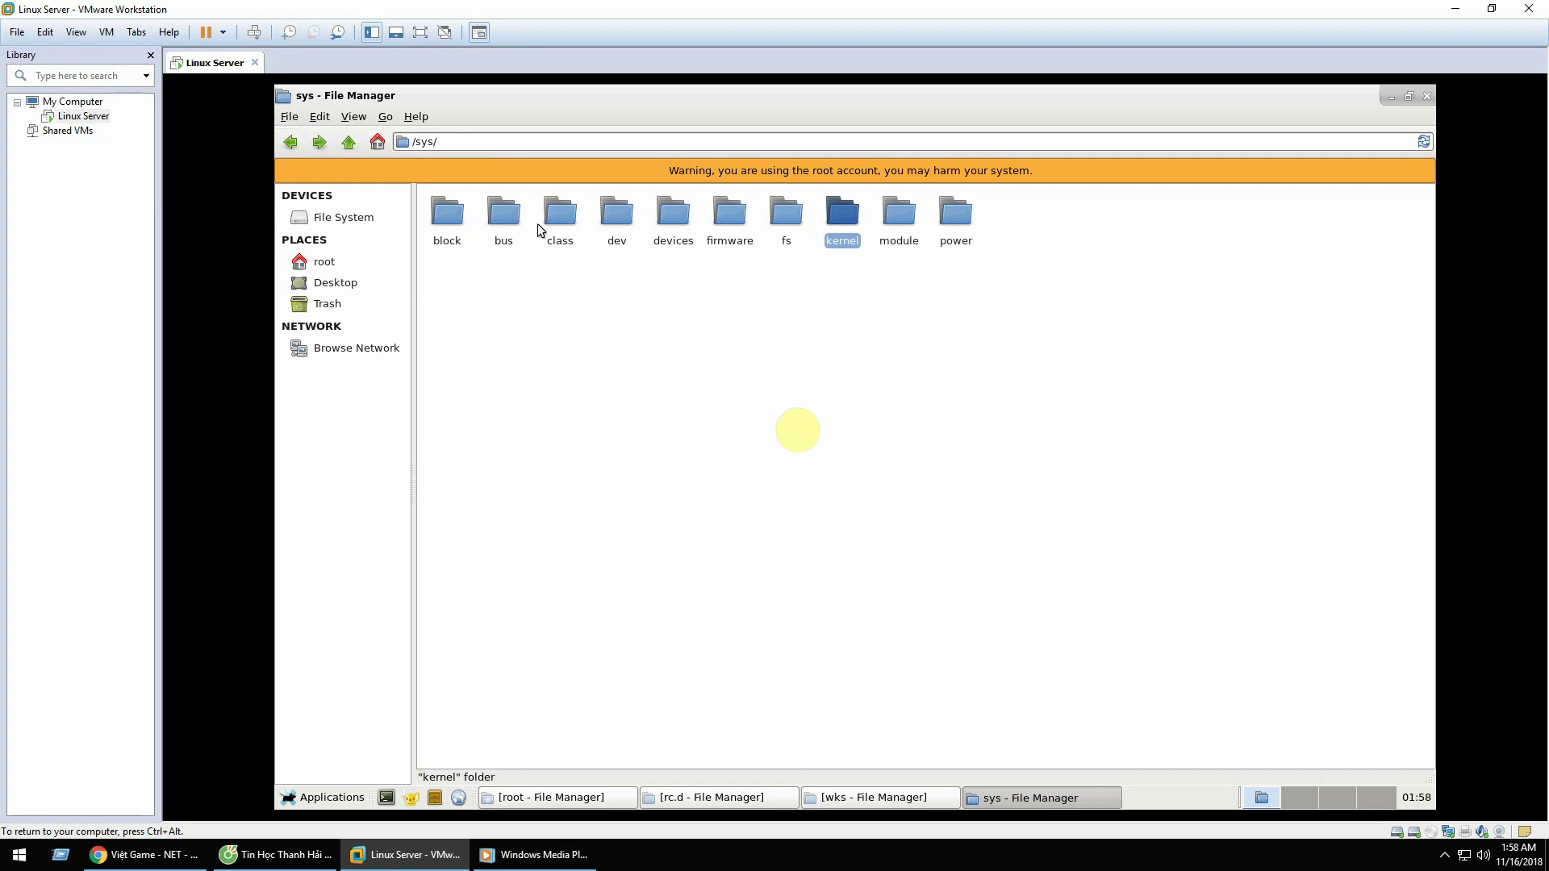
double_click(722, 214)
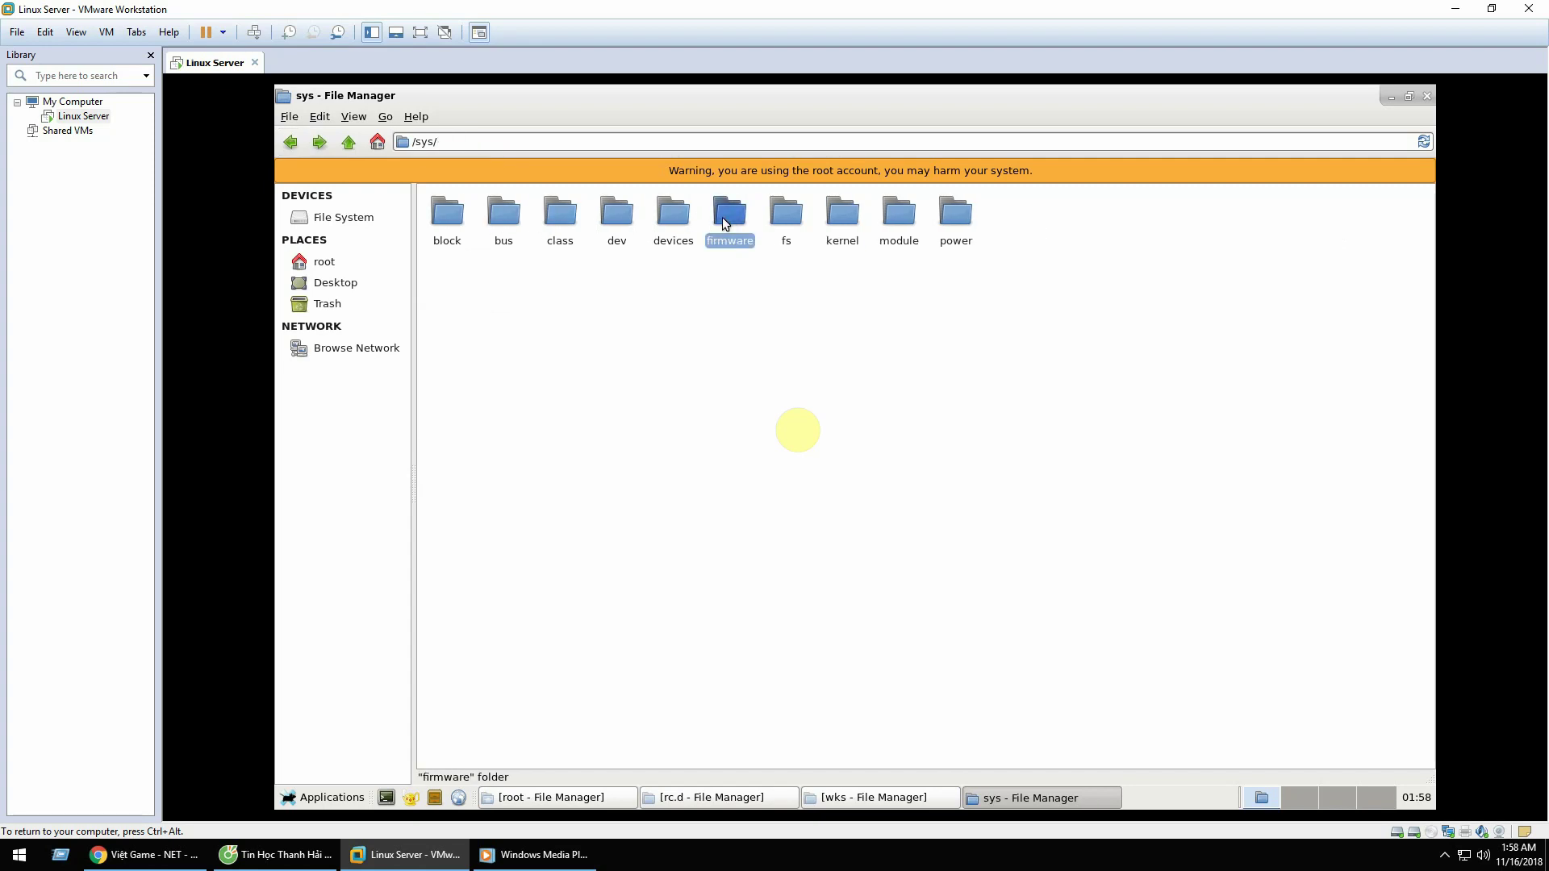
click(294, 150)
double_click(799, 211)
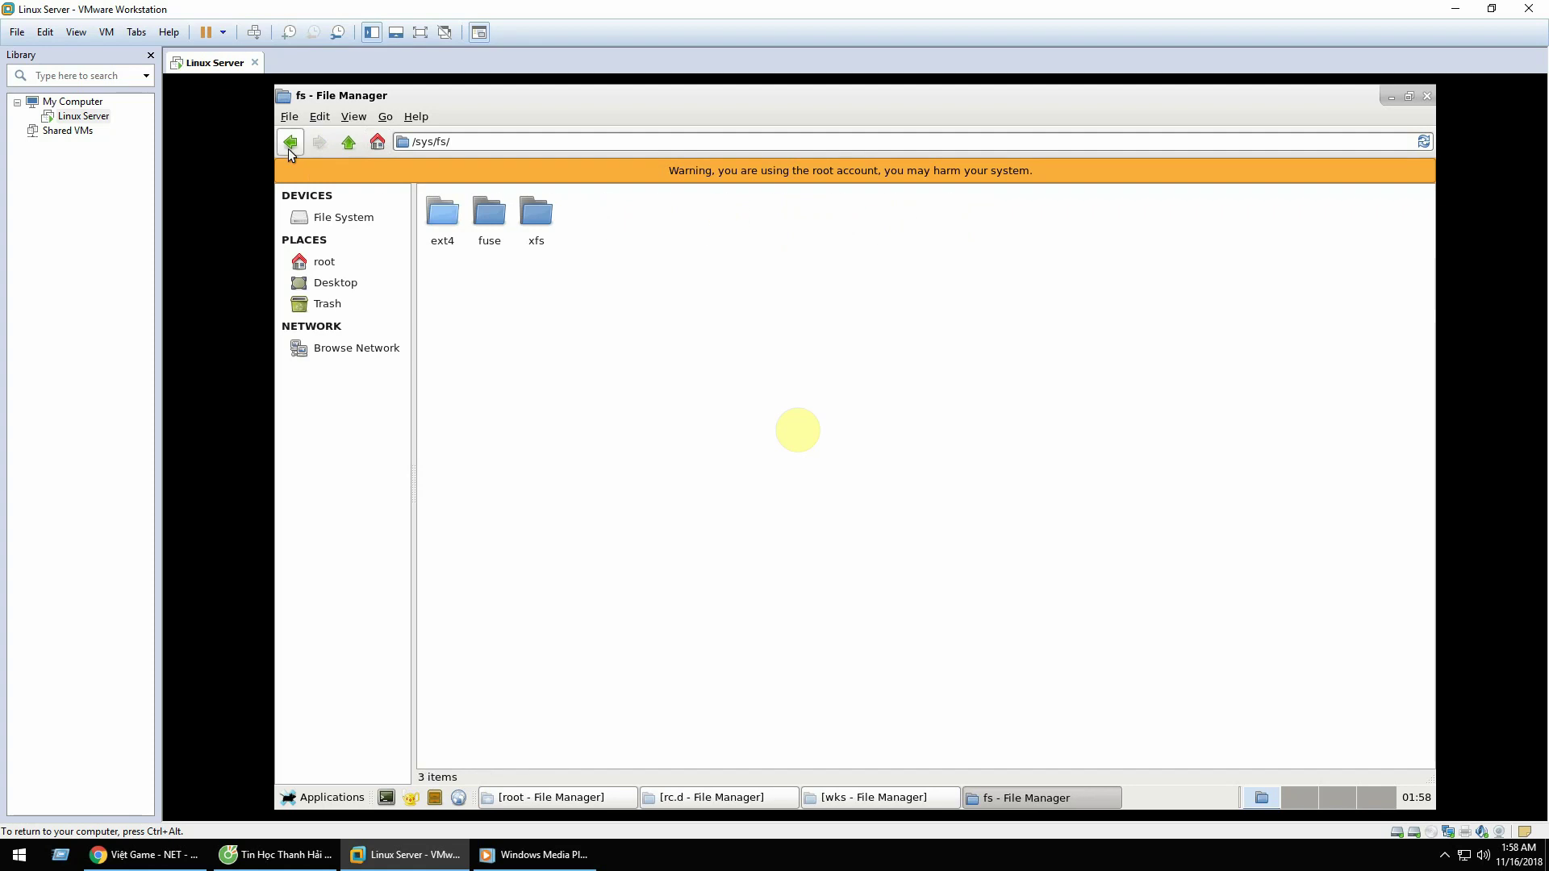
click(289, 145)
double_click(835, 217)
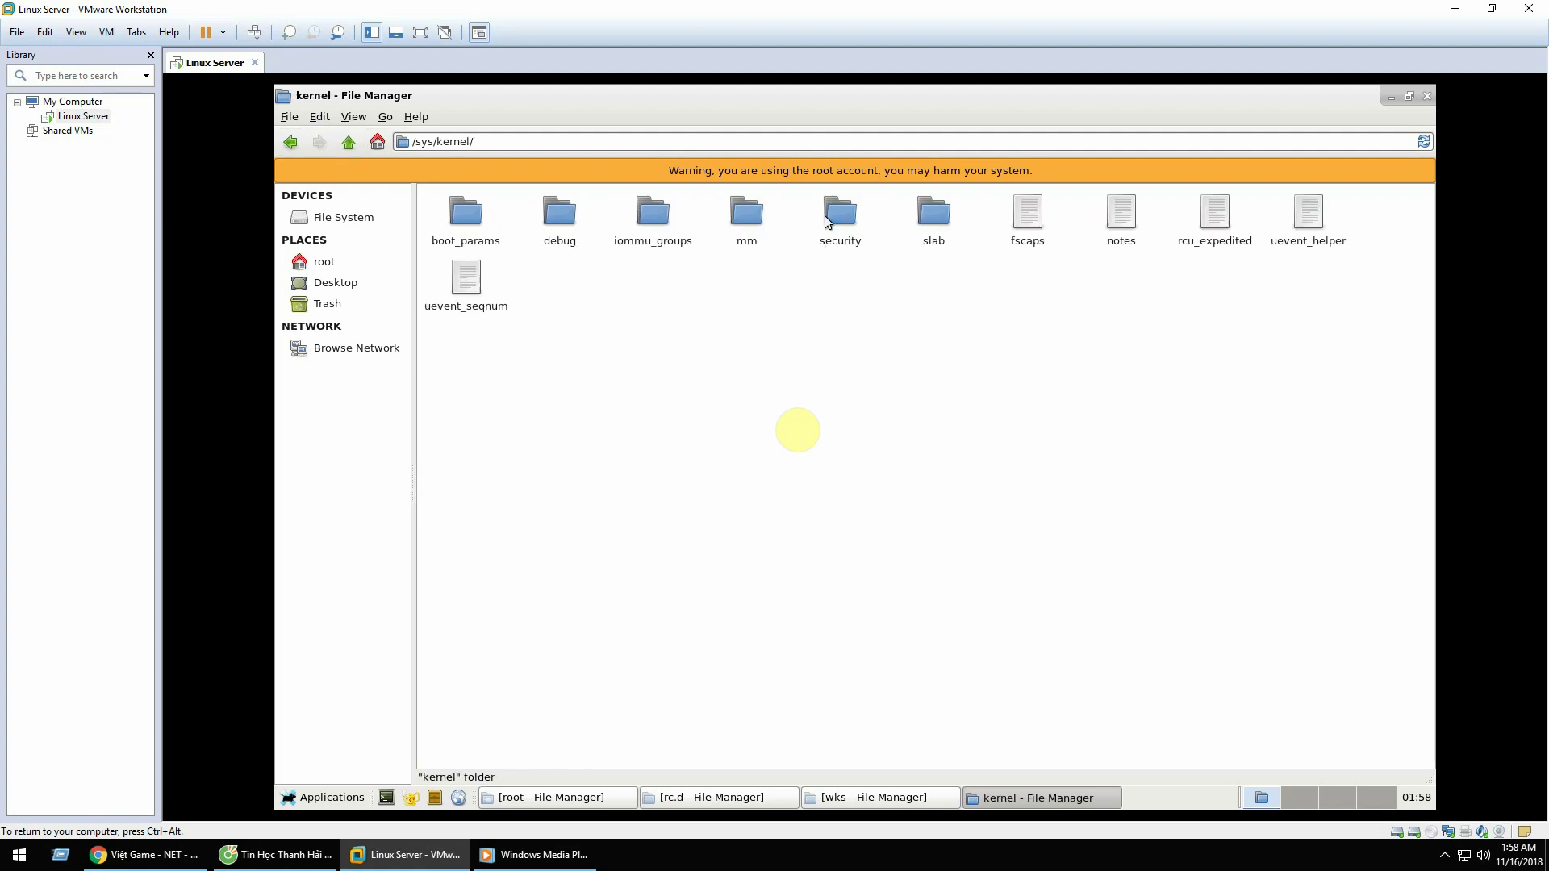
double_click(468, 225)
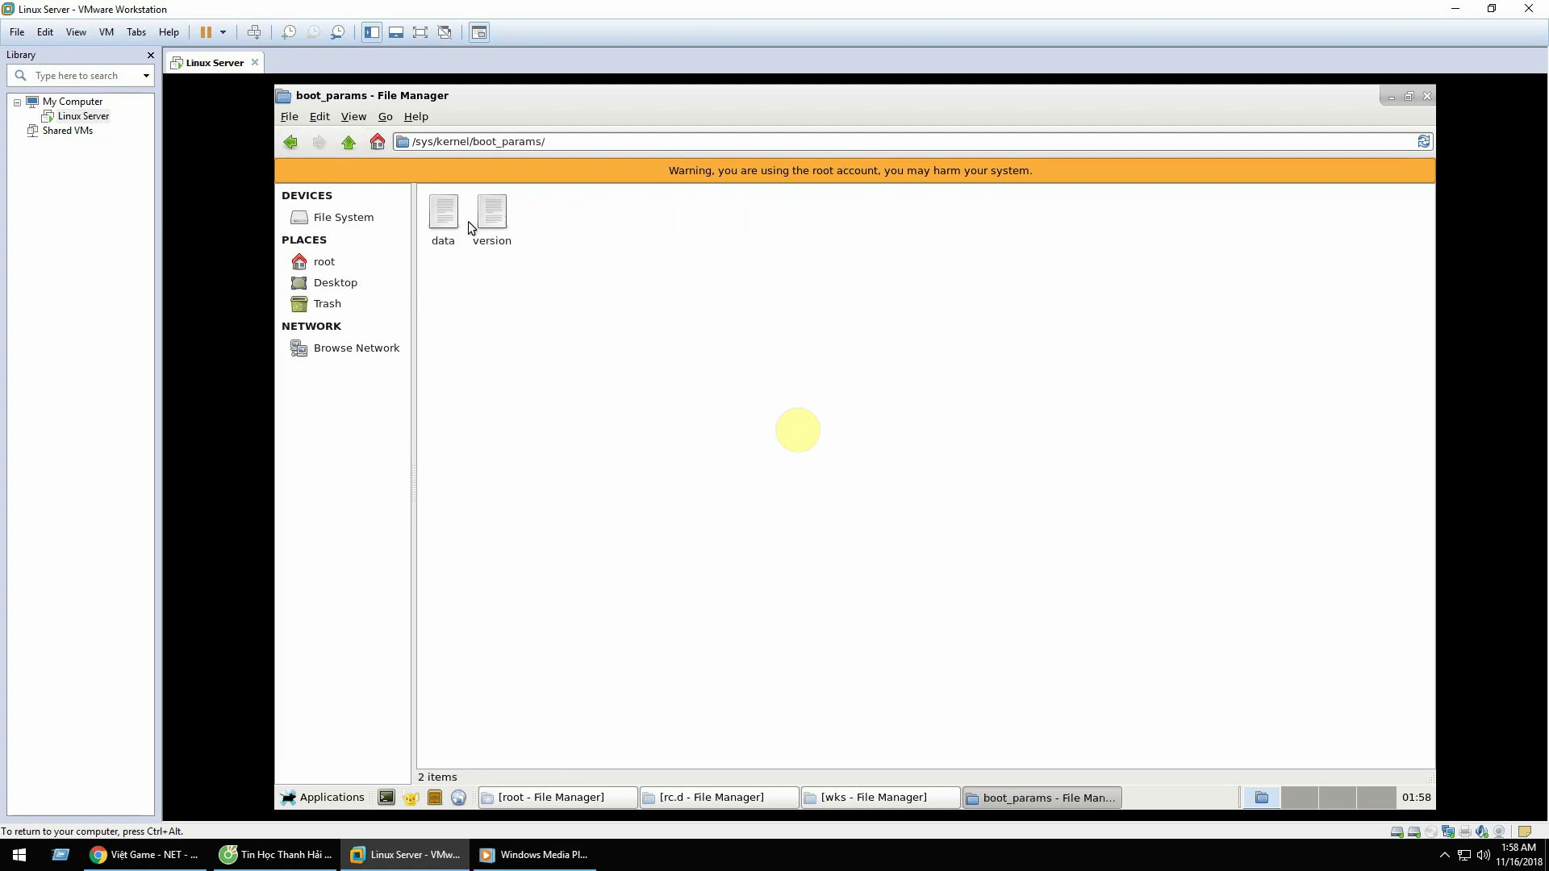
click(289, 144)
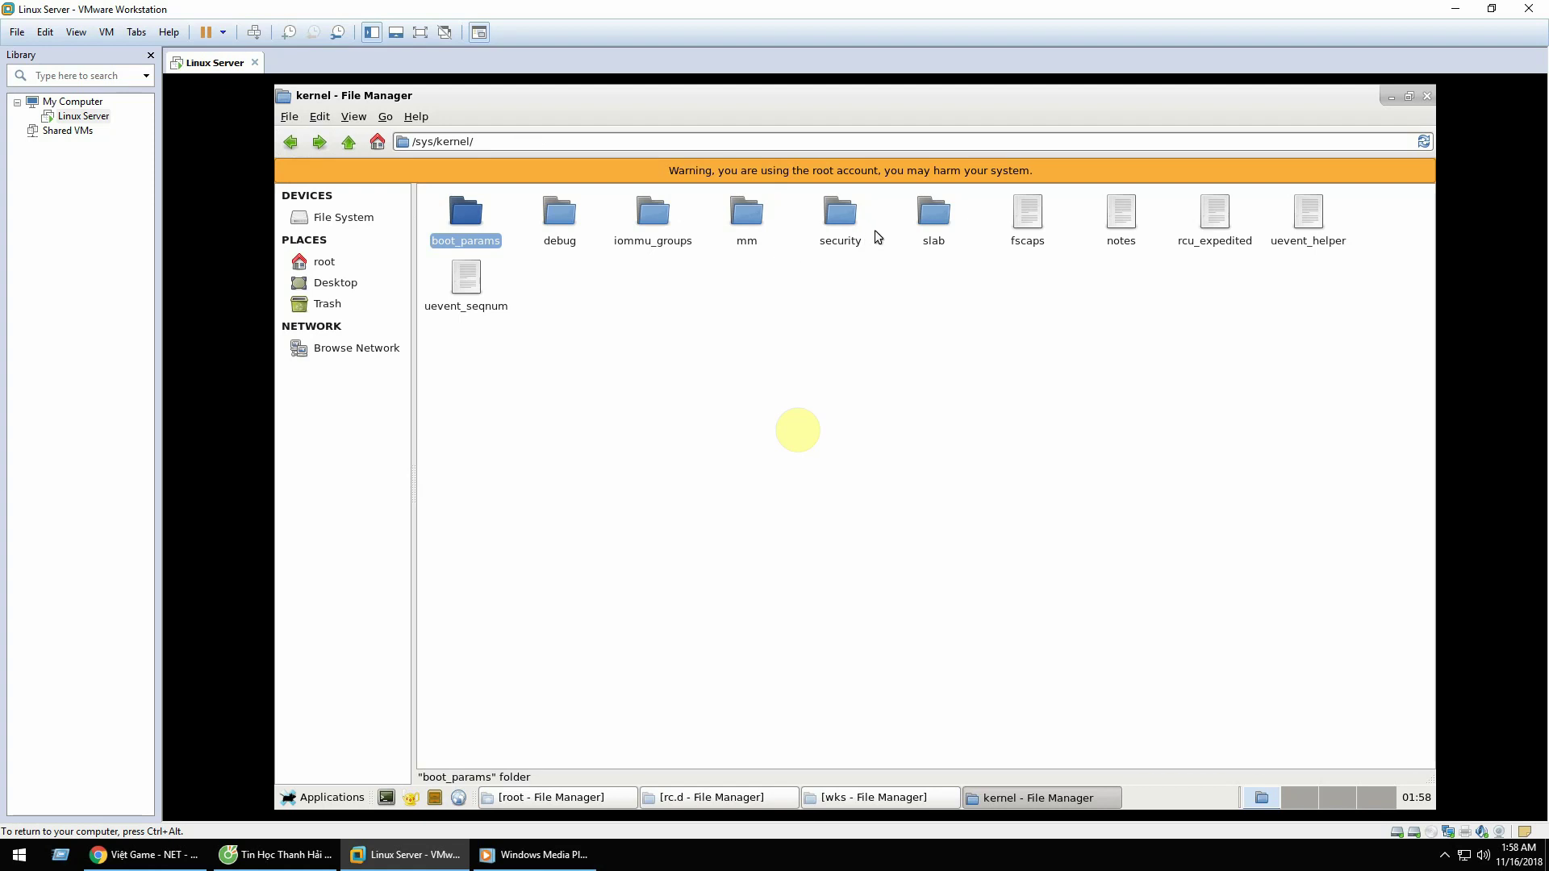
click(344, 145)
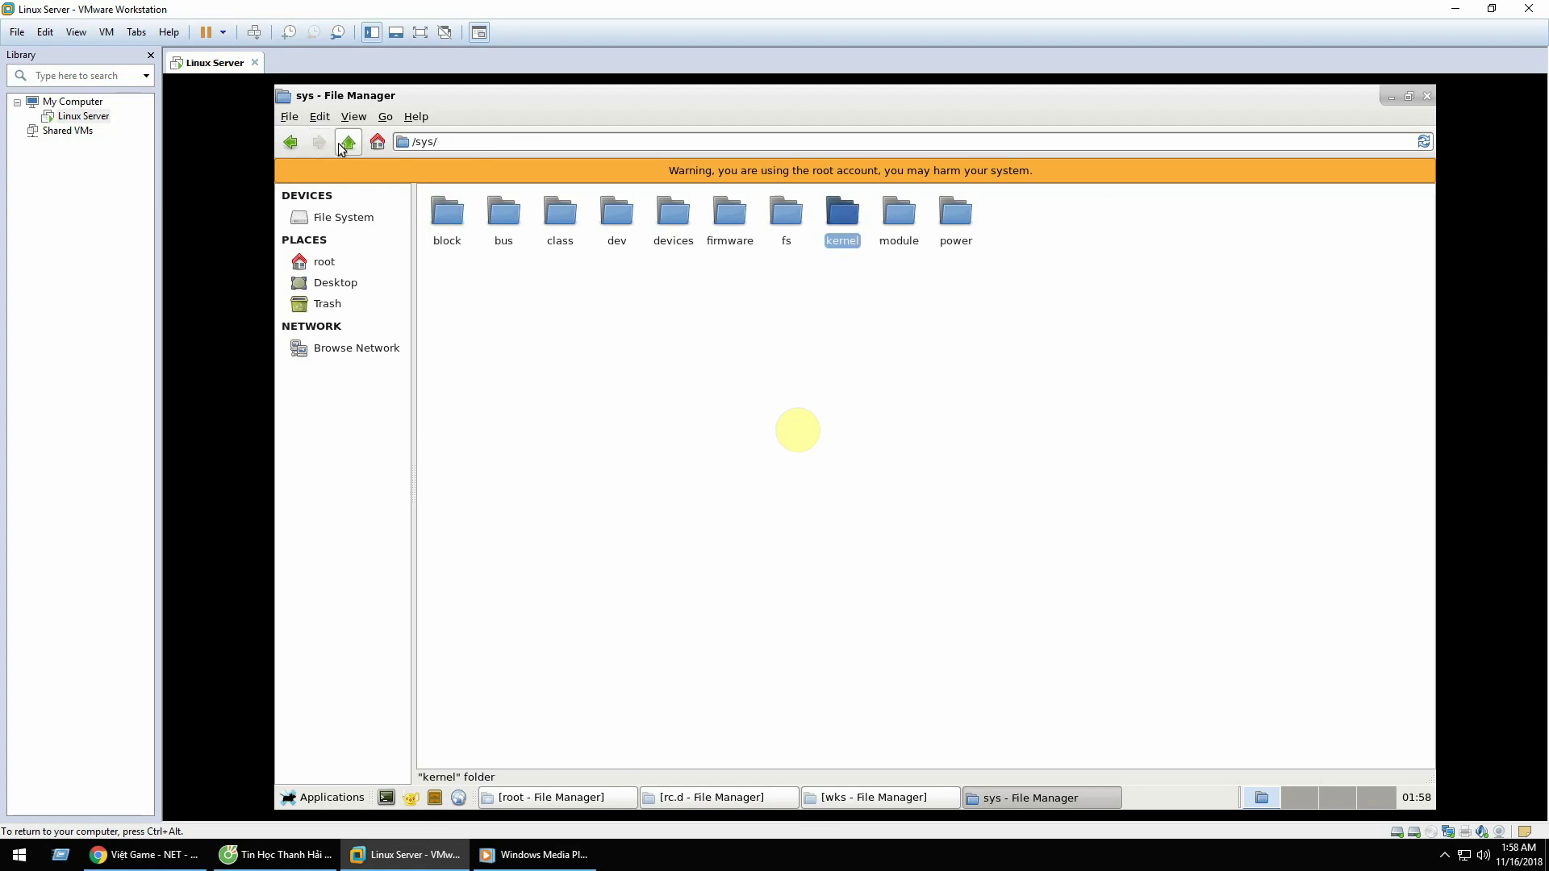
click(343, 145)
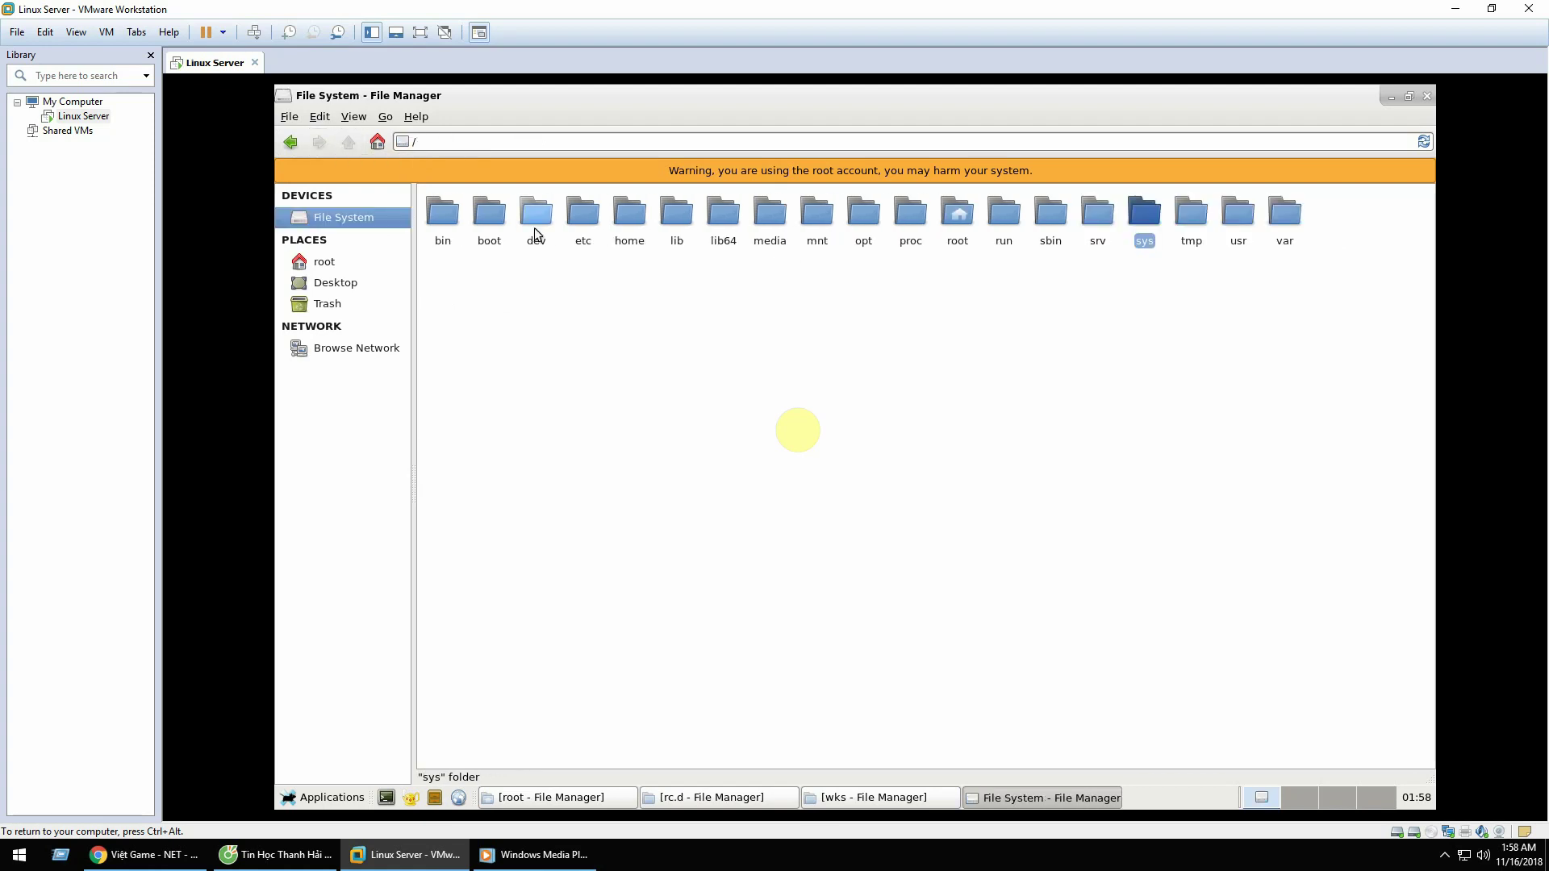
double_click(477, 214)
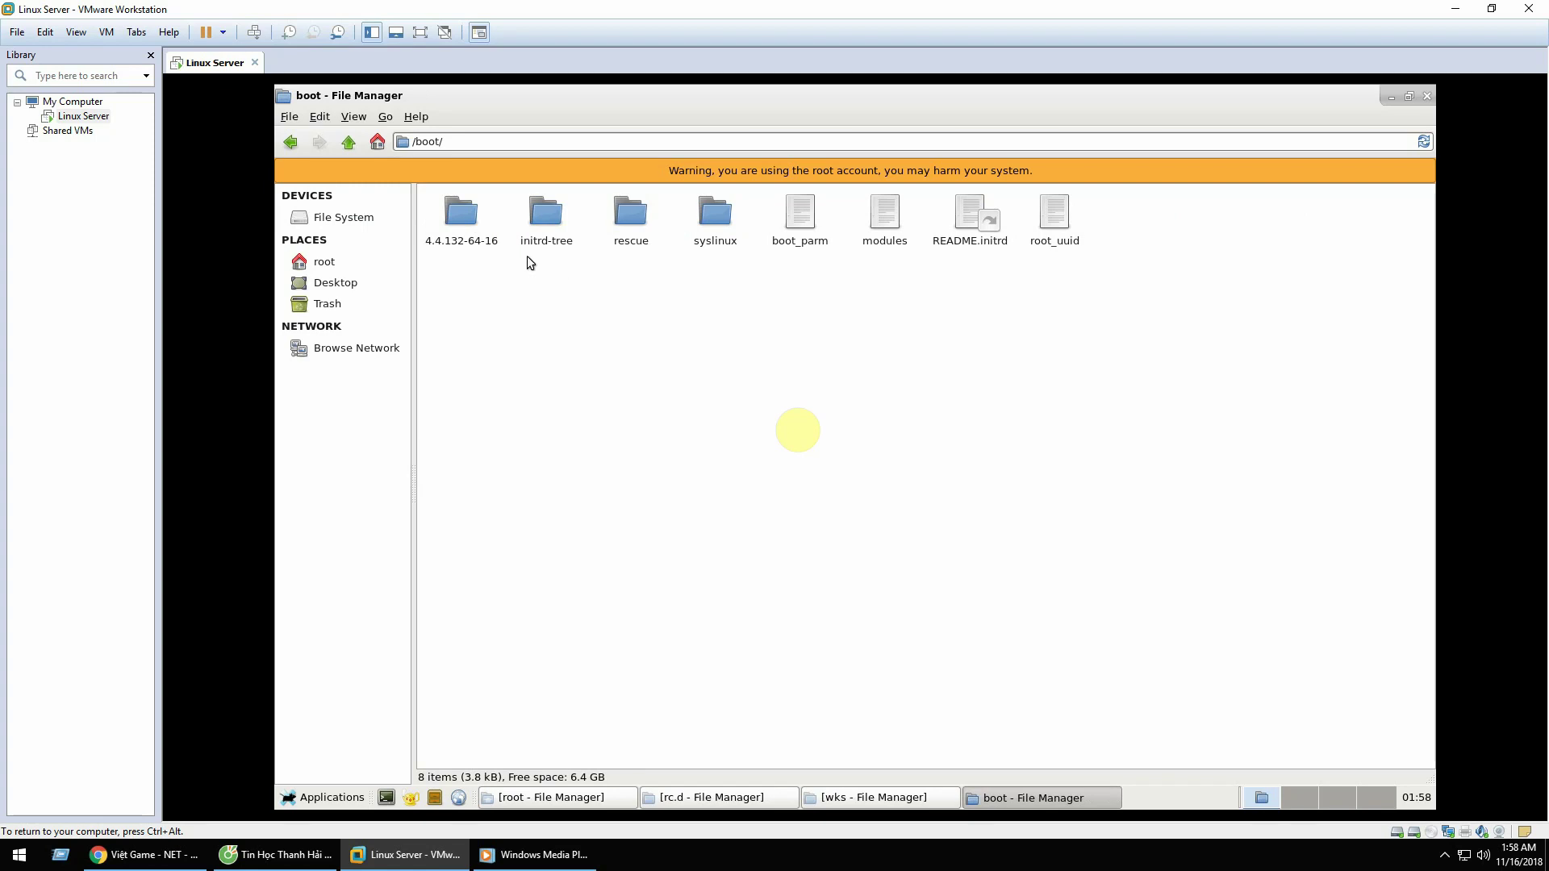
Step: View /boot/syslinux/syslinux.cfg in Geany, then close it, Geany and the syslinux window
double_click(726, 219)
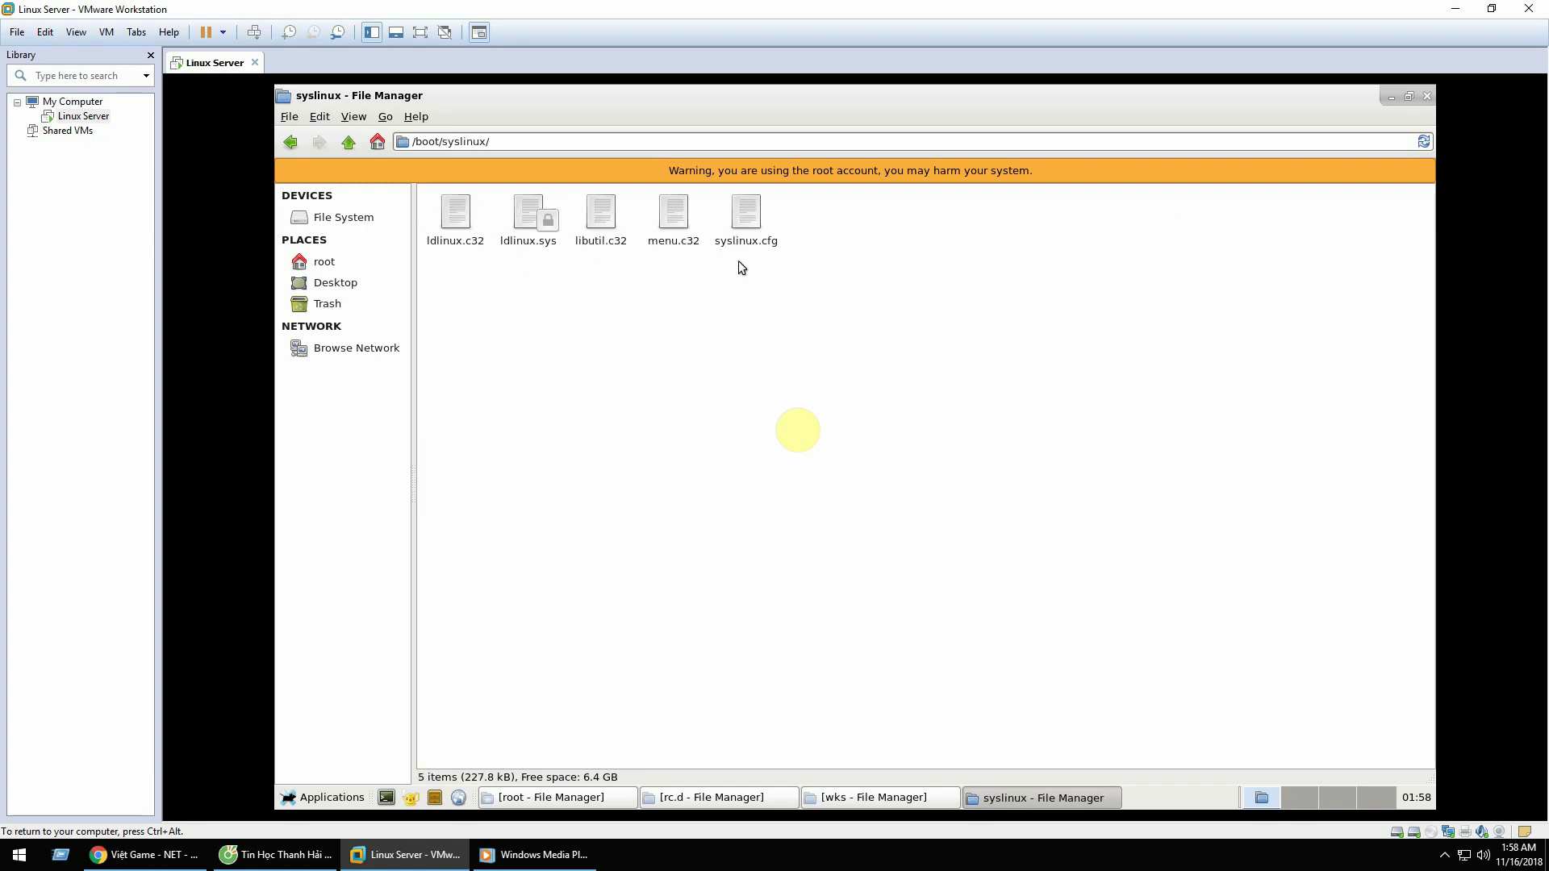
double_click(746, 208)
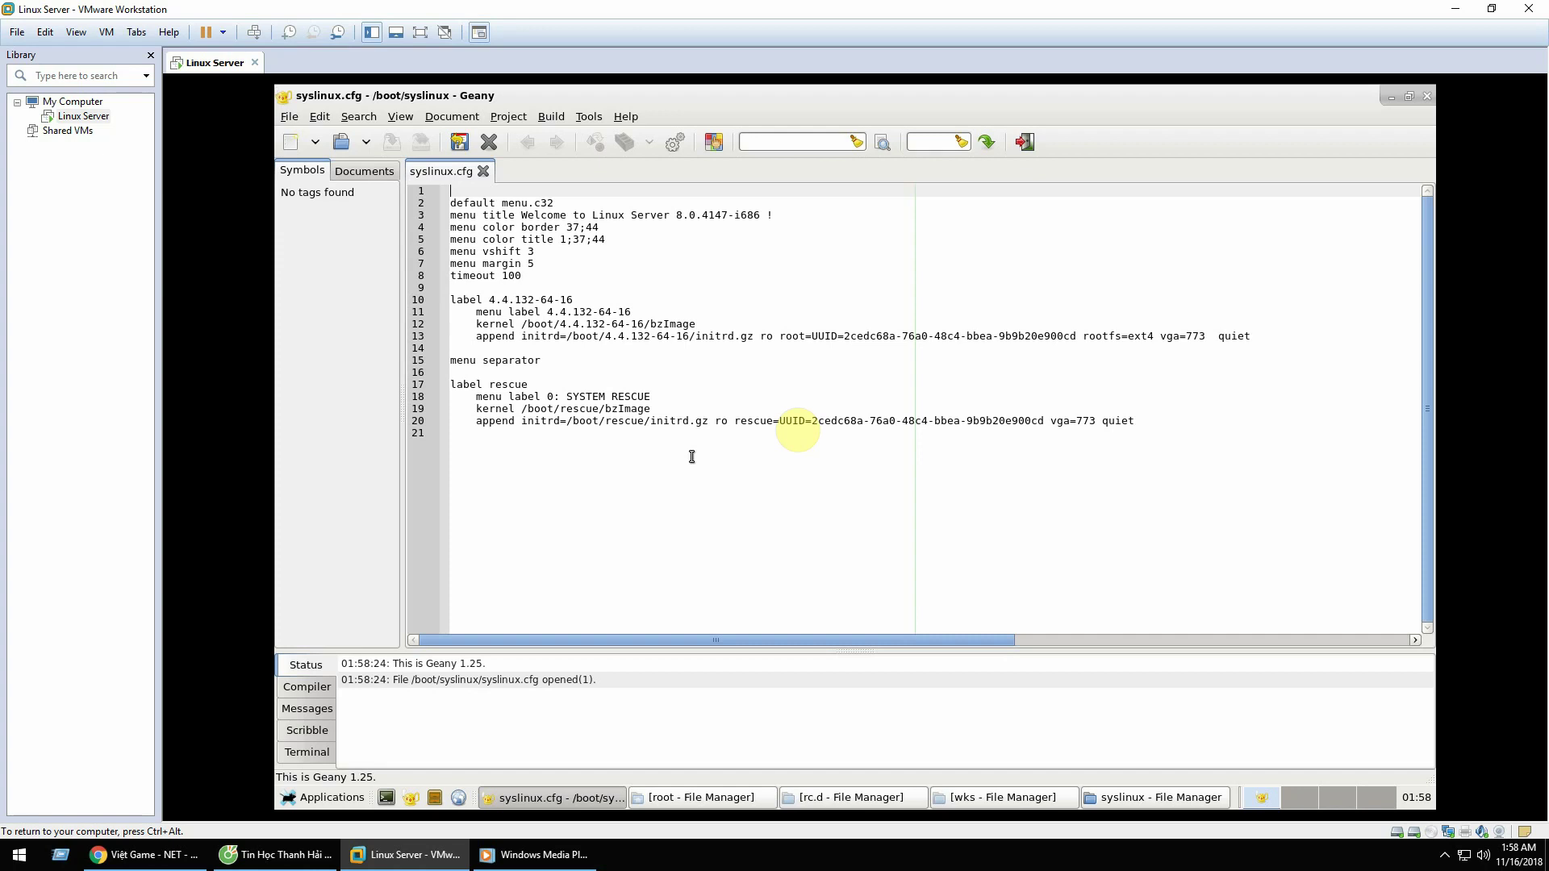
click(482, 170)
click(1425, 97)
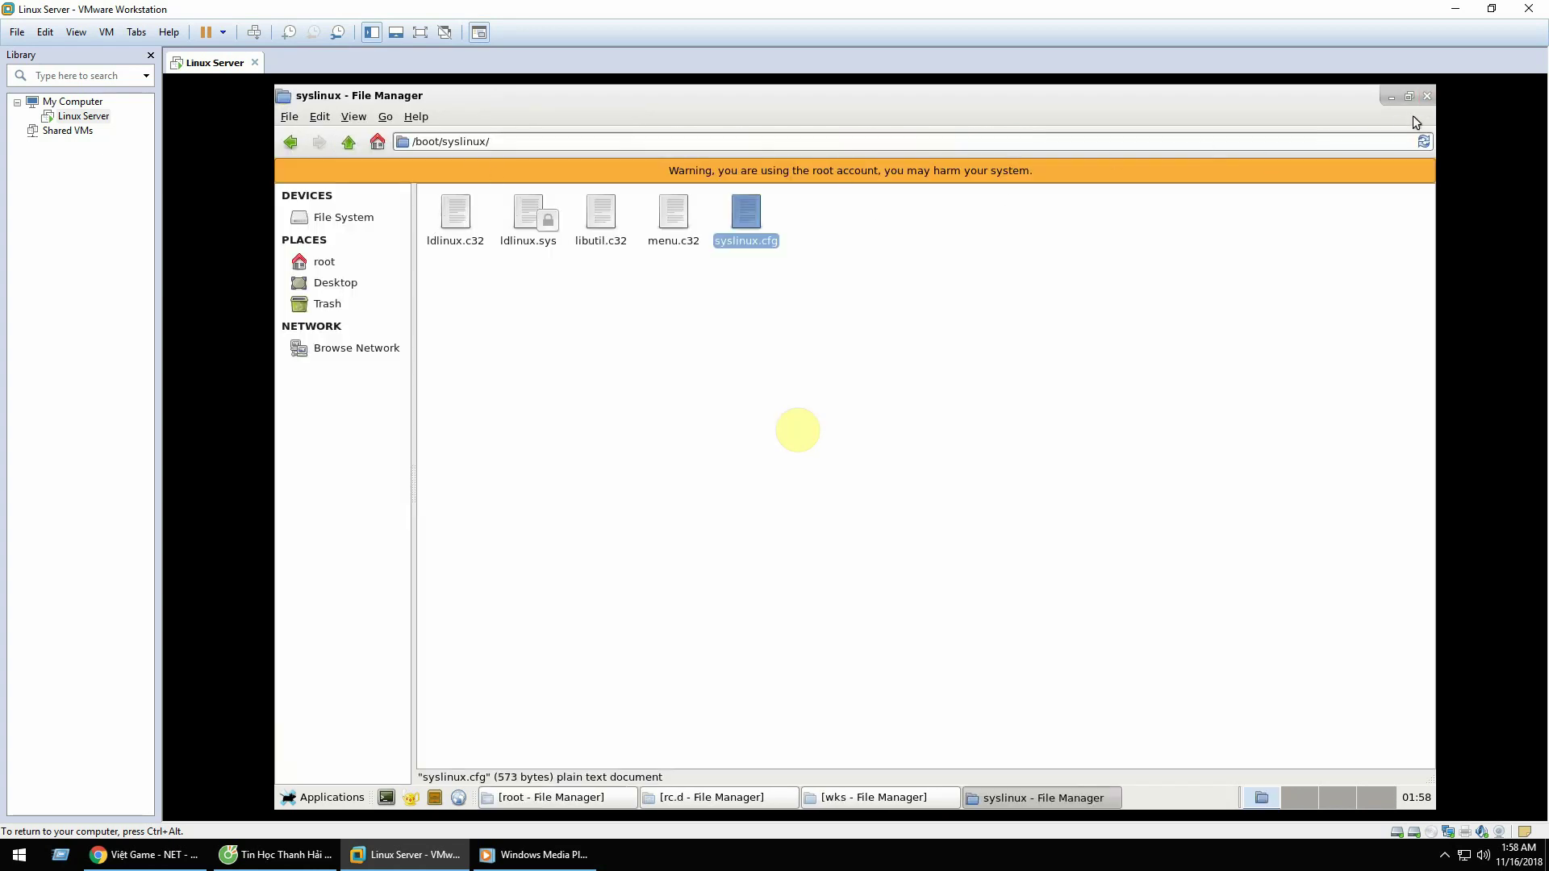
click(1426, 97)
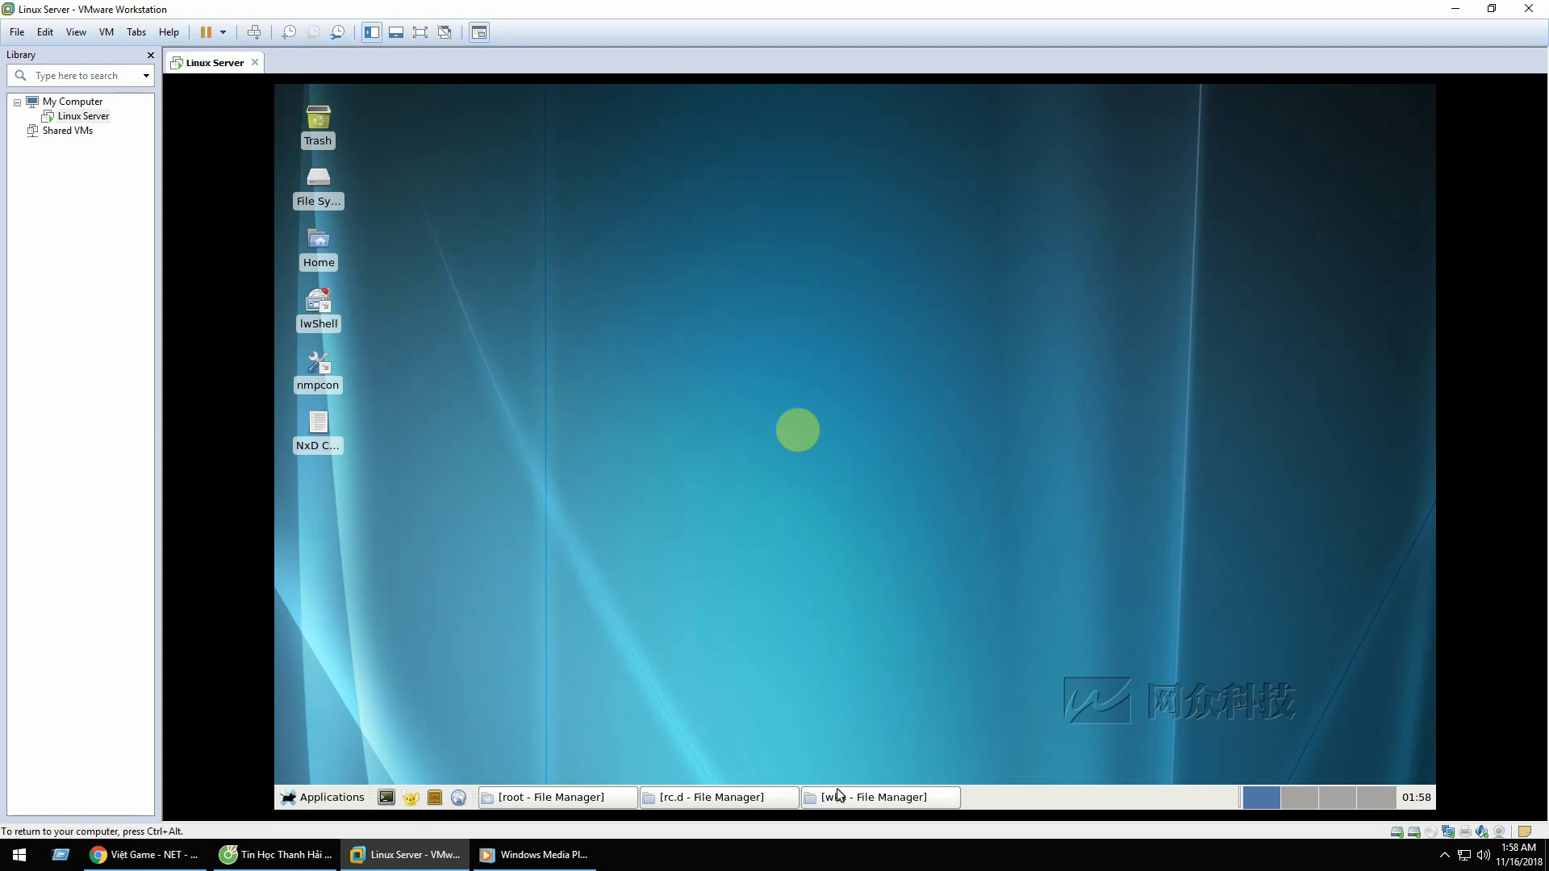
Step: Close the rc.d, wks and root file manager windows from the taskbar
right_click(749, 794)
click(710, 777)
right_click(669, 799)
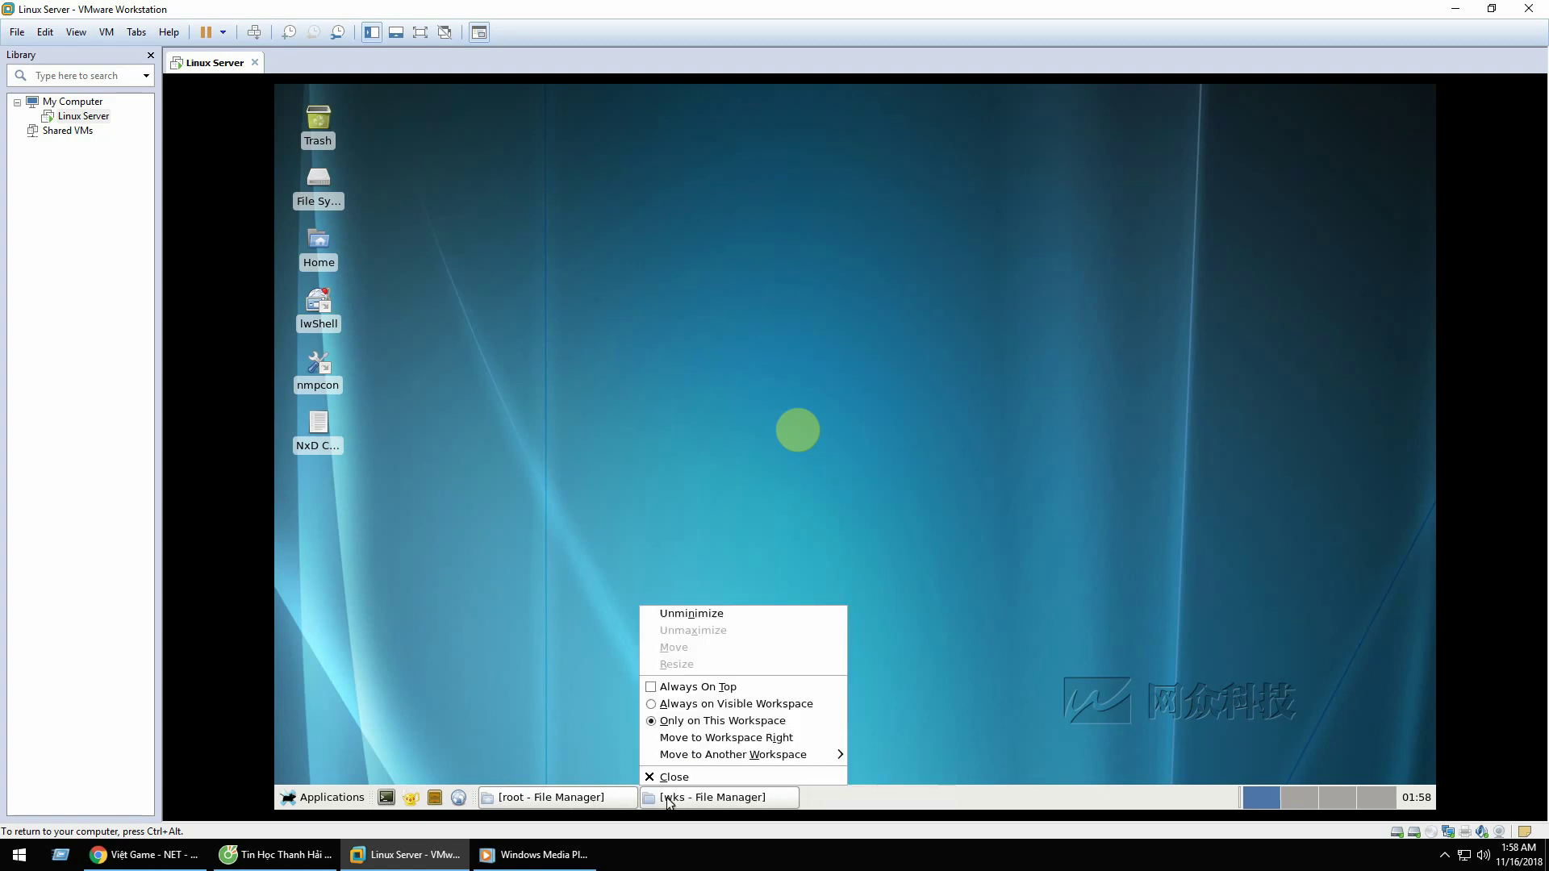
click(659, 778)
right_click(569, 799)
click(565, 777)
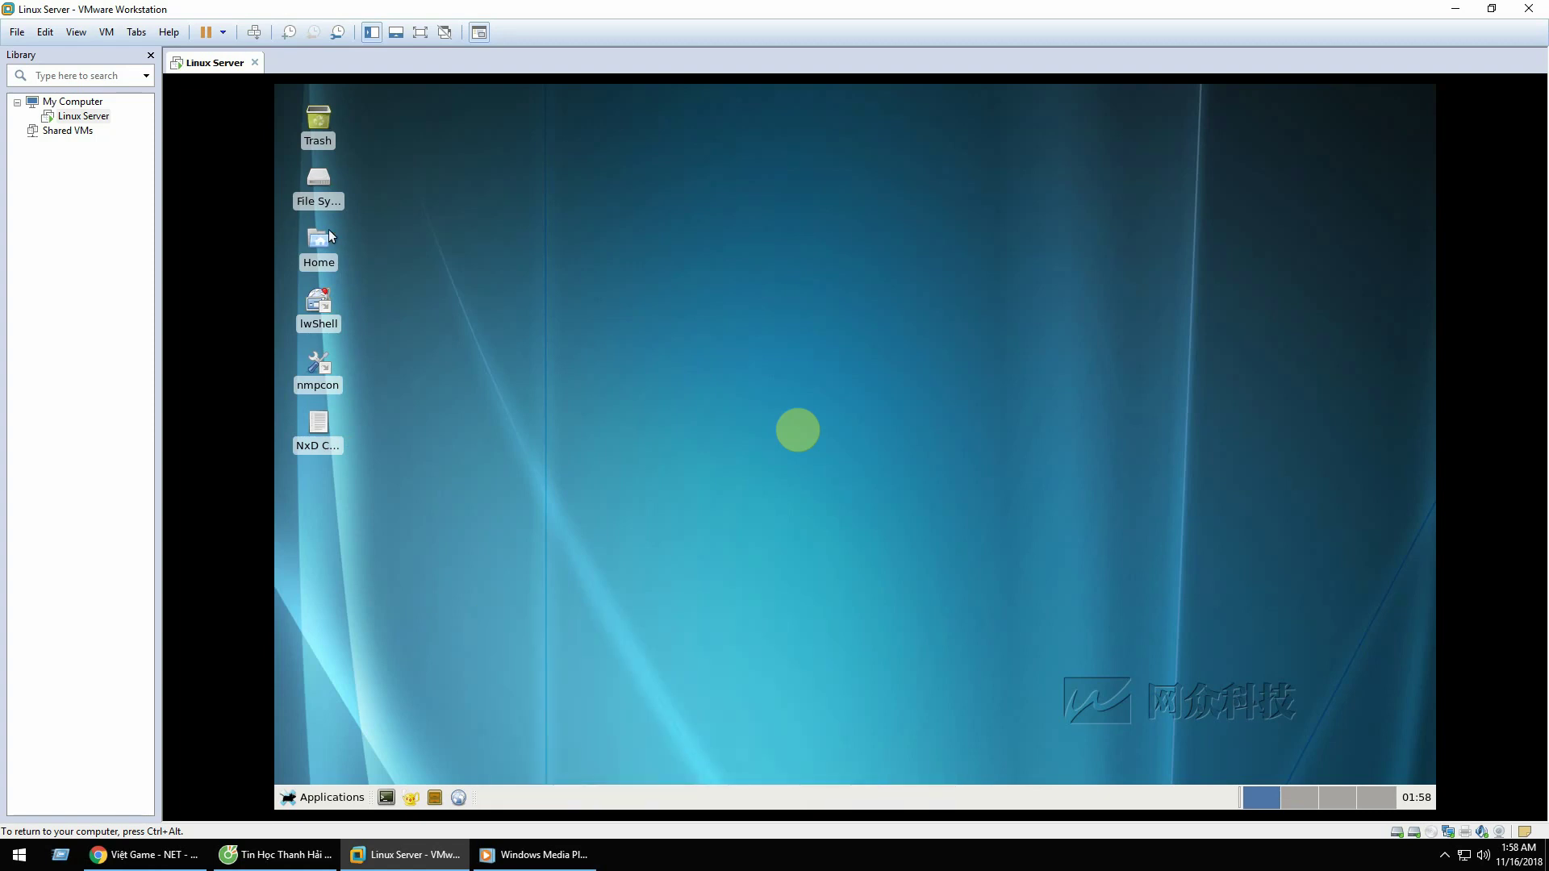
Step: Reopen File System, browse sys/kernel, sys/firmware and dev, ending at the / root
double_click(319, 178)
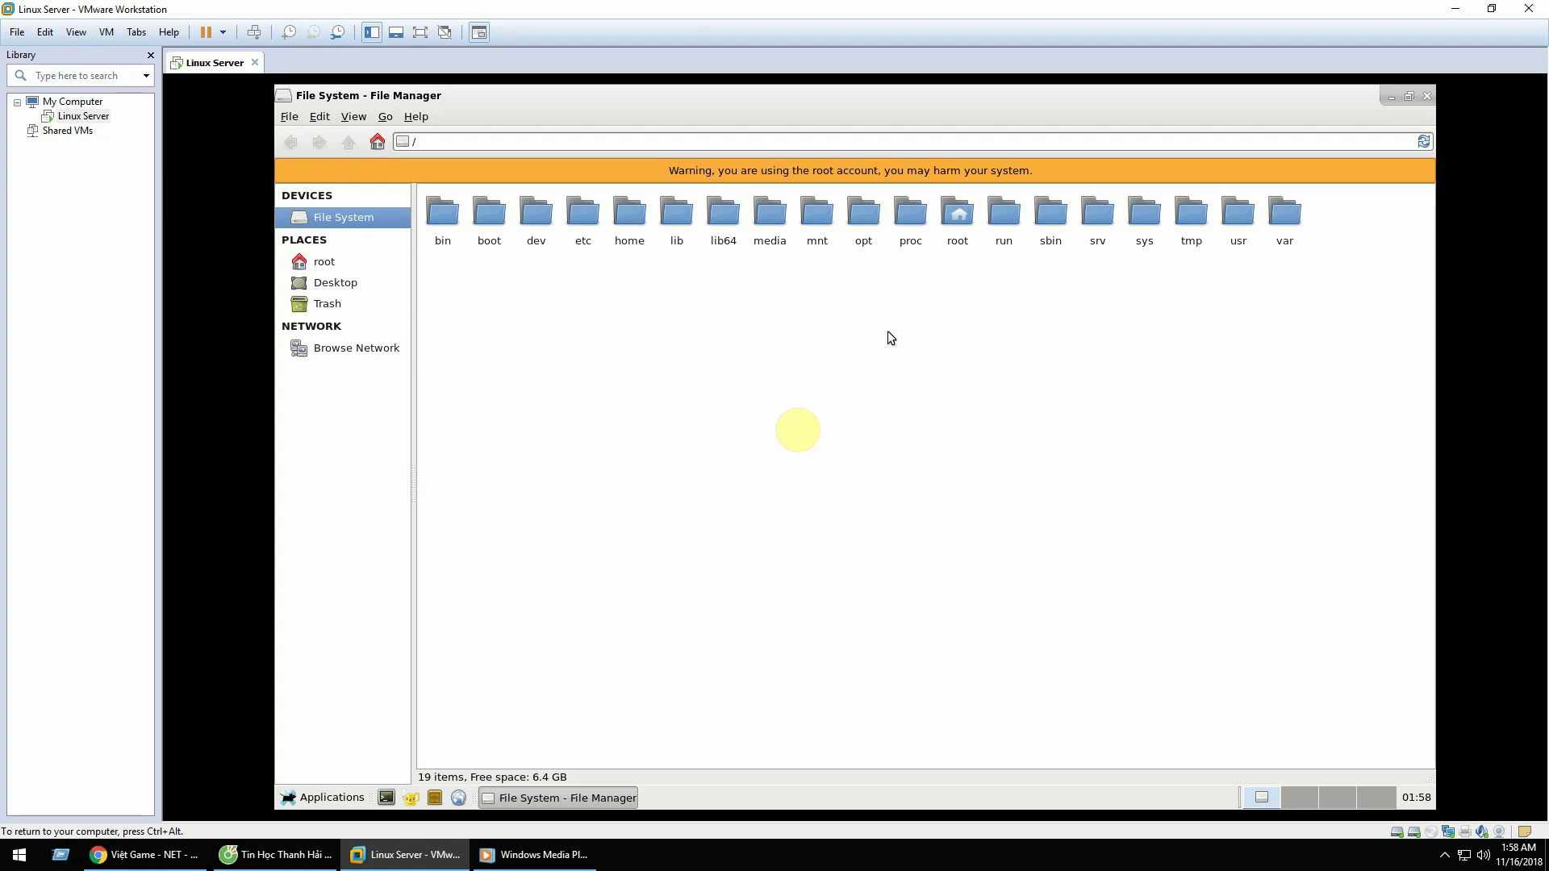
click(1145, 216)
double_click(1145, 216)
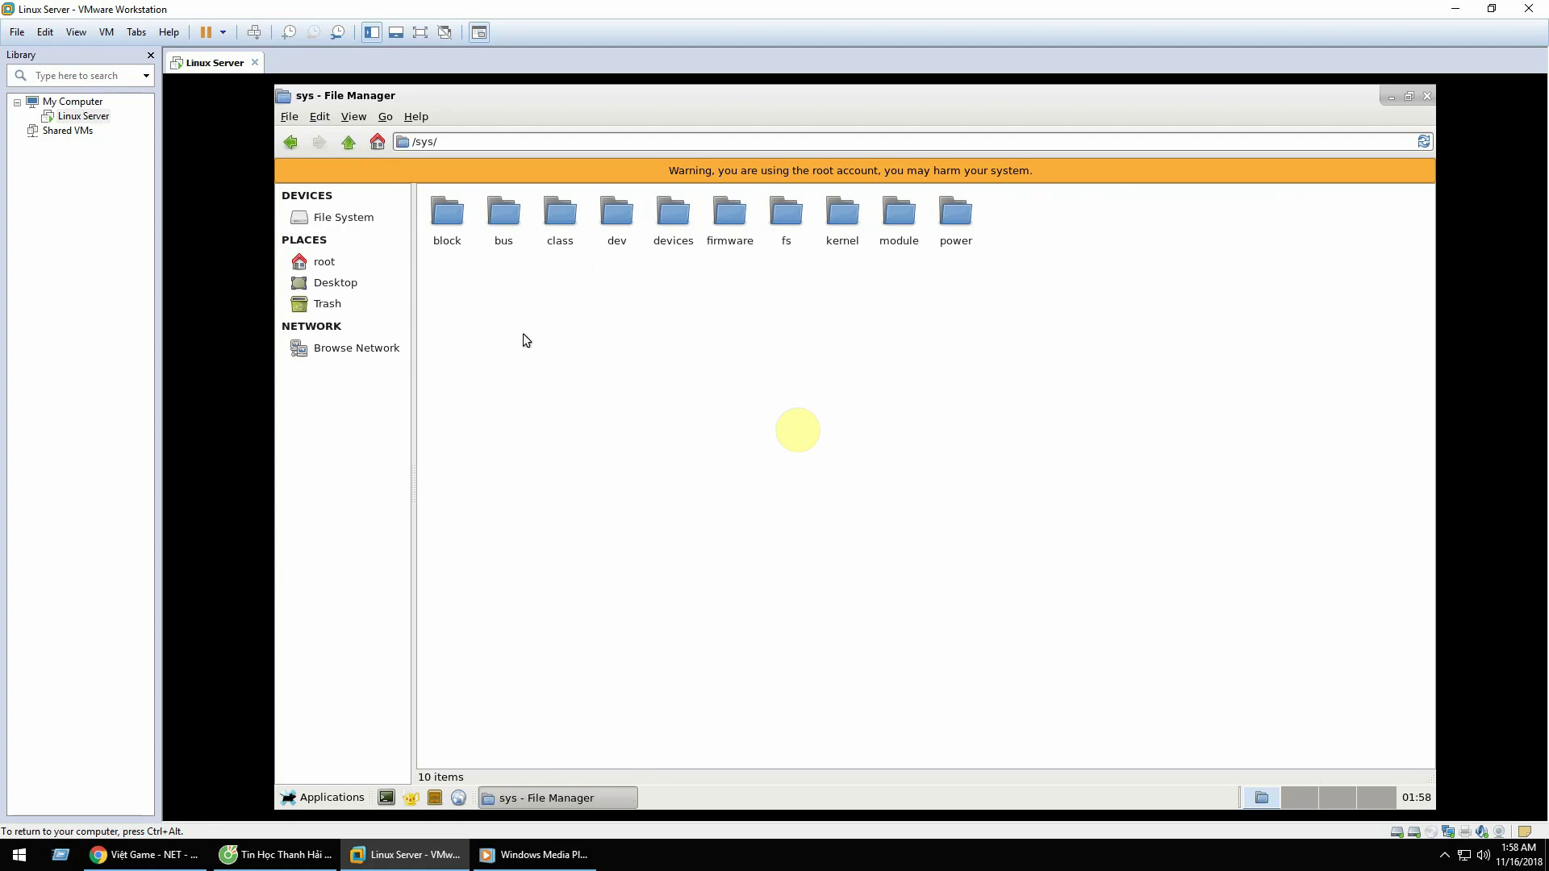
double_click(842, 215)
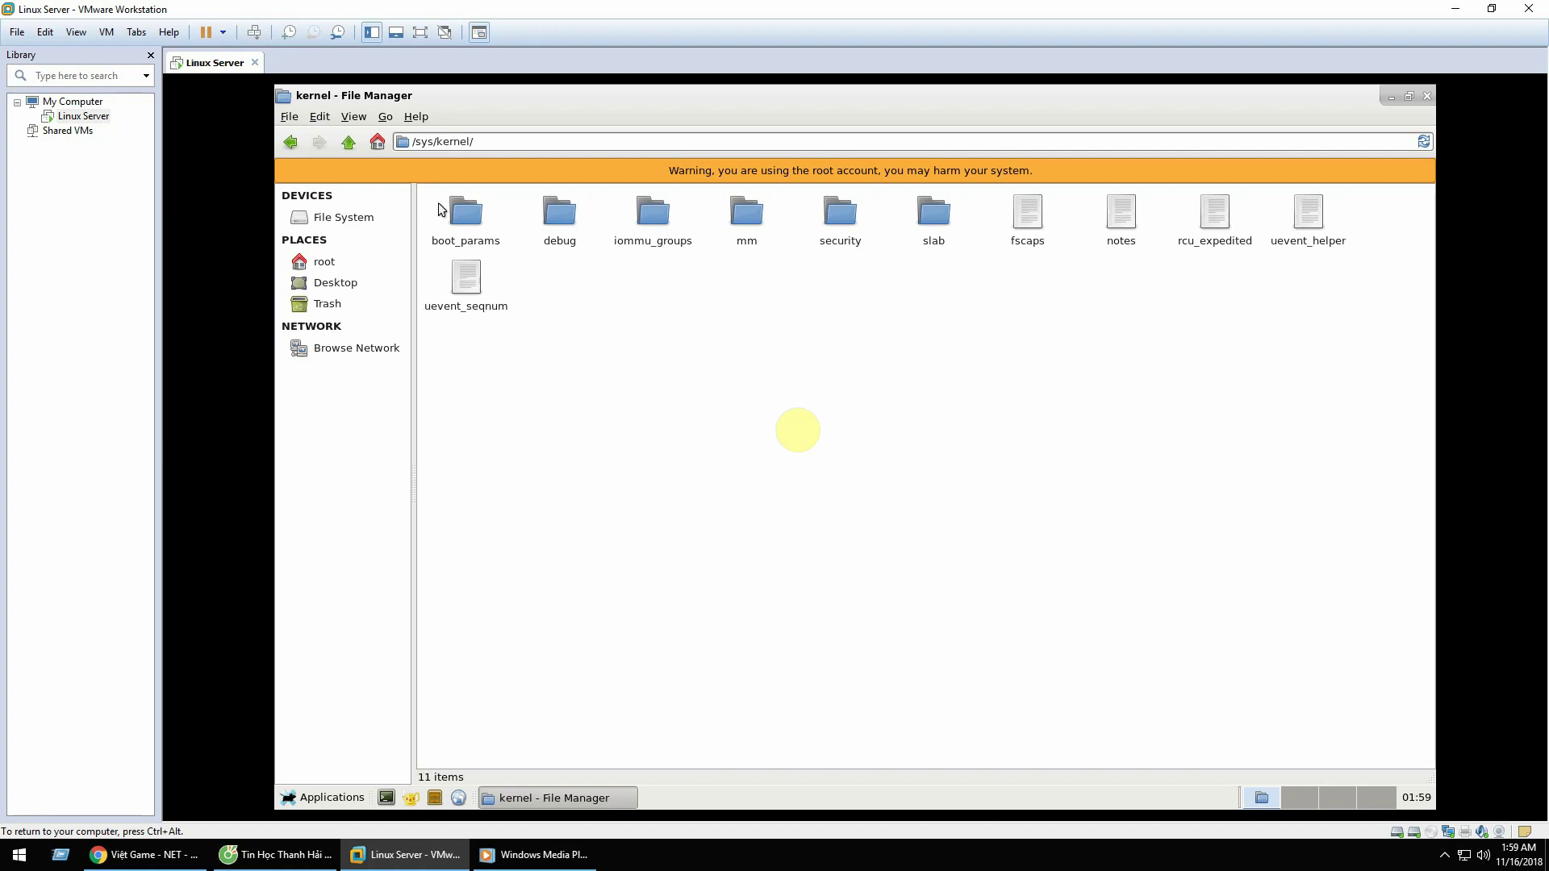
click(289, 142)
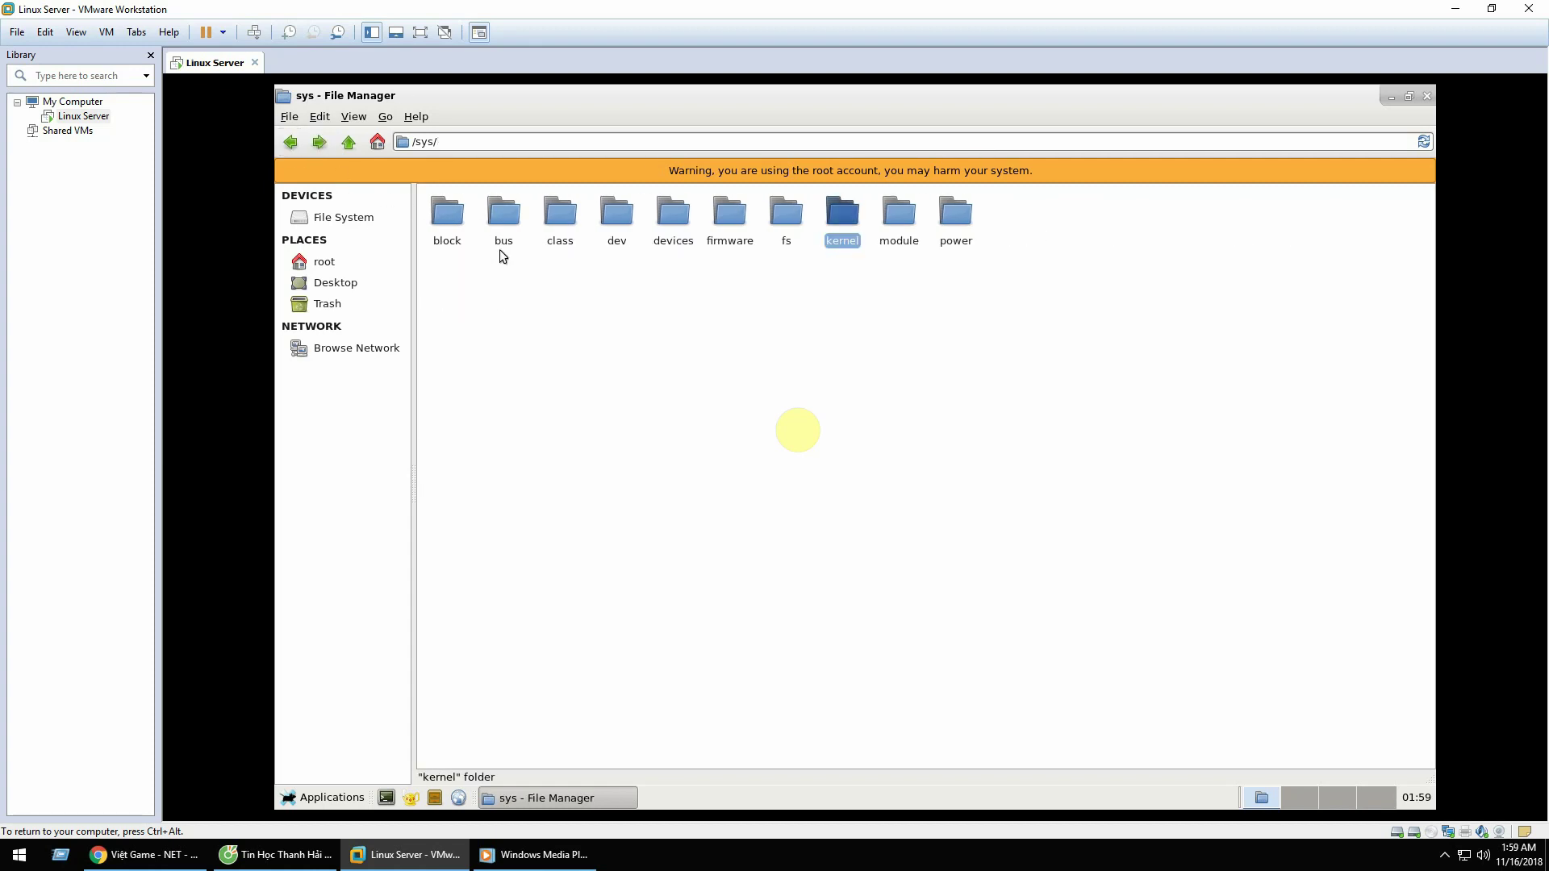
double_click(717, 217)
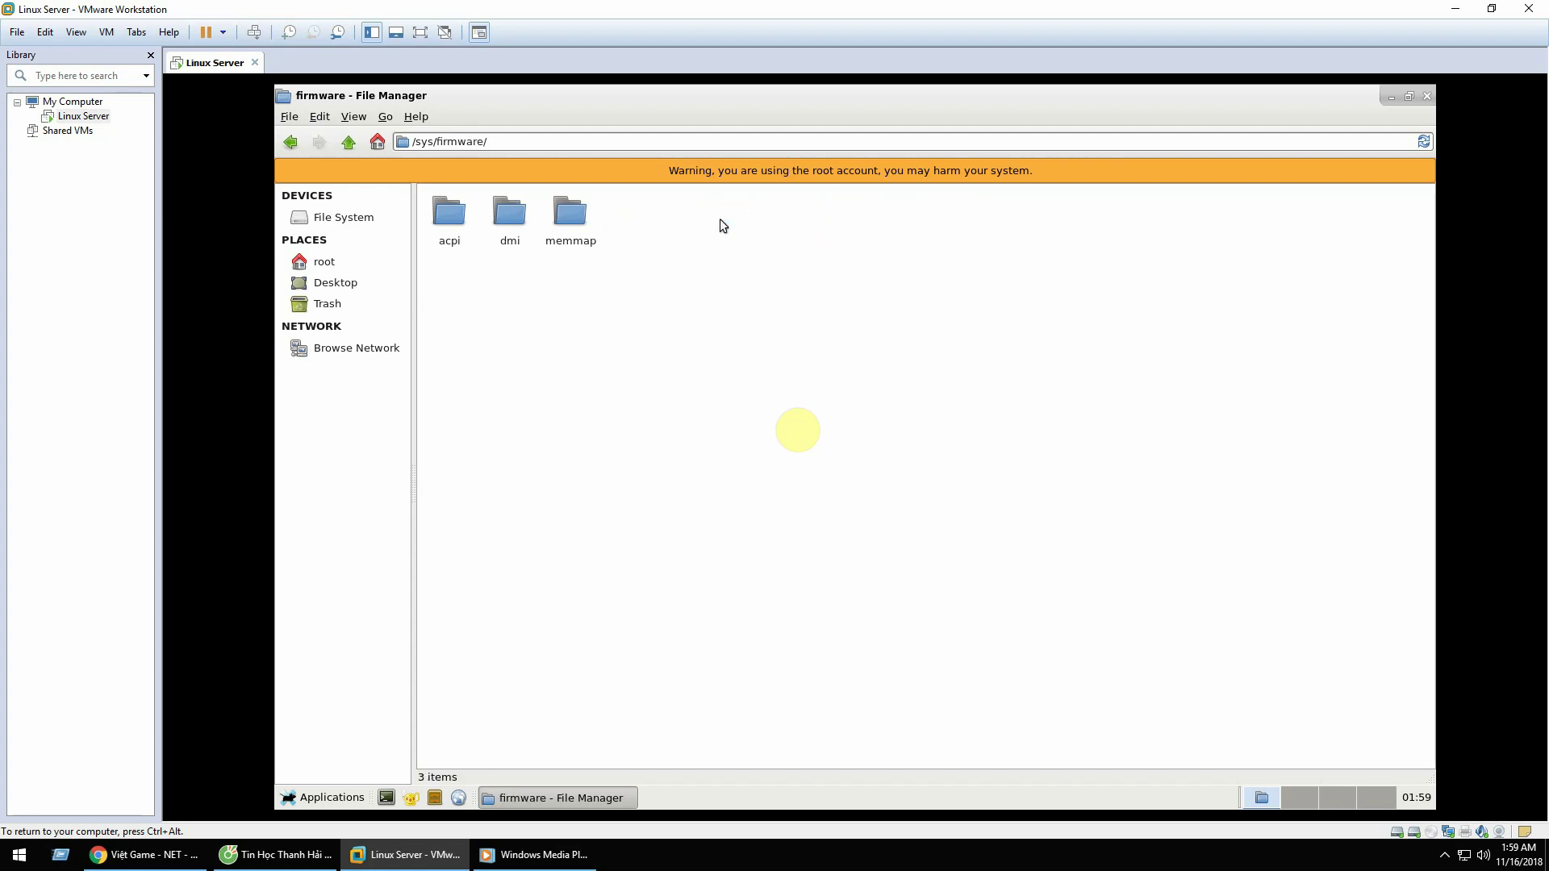
click(286, 148)
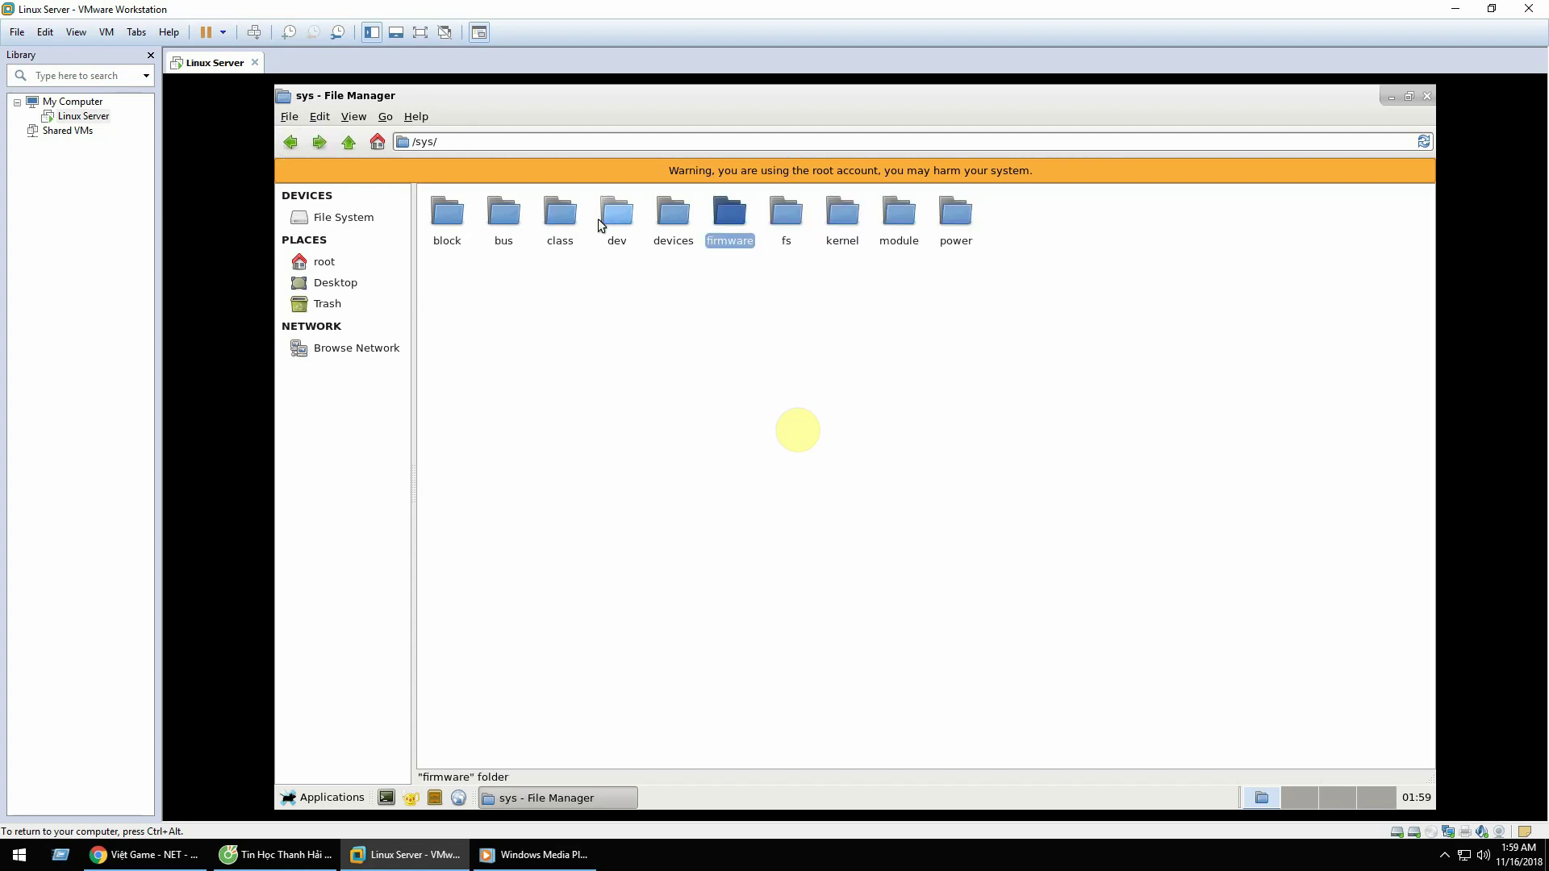
double_click(603, 220)
click(290, 147)
click(291, 147)
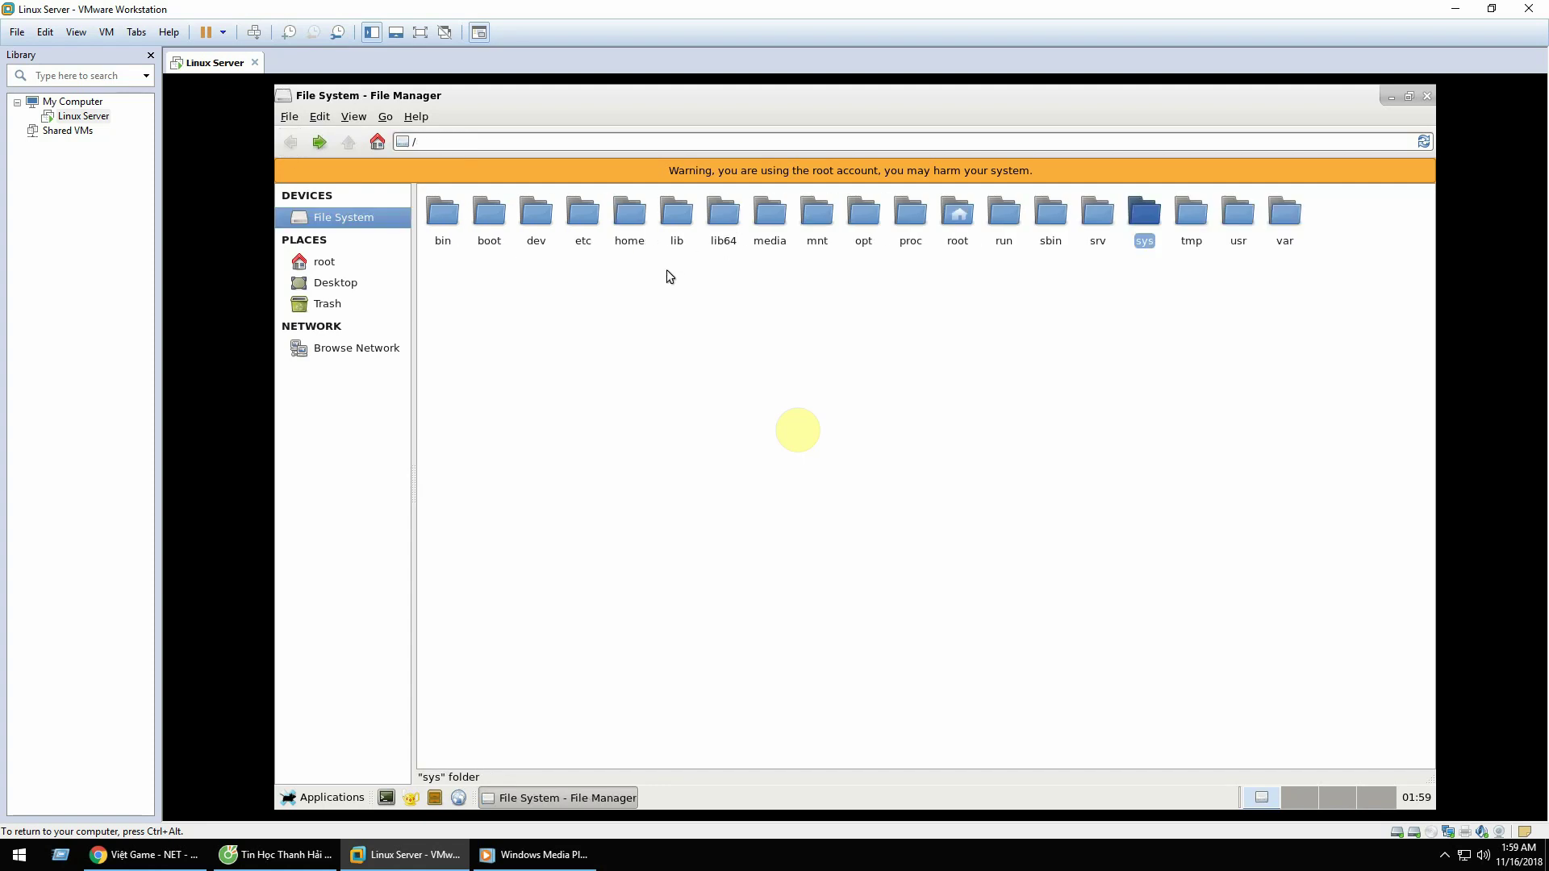
click(584, 281)
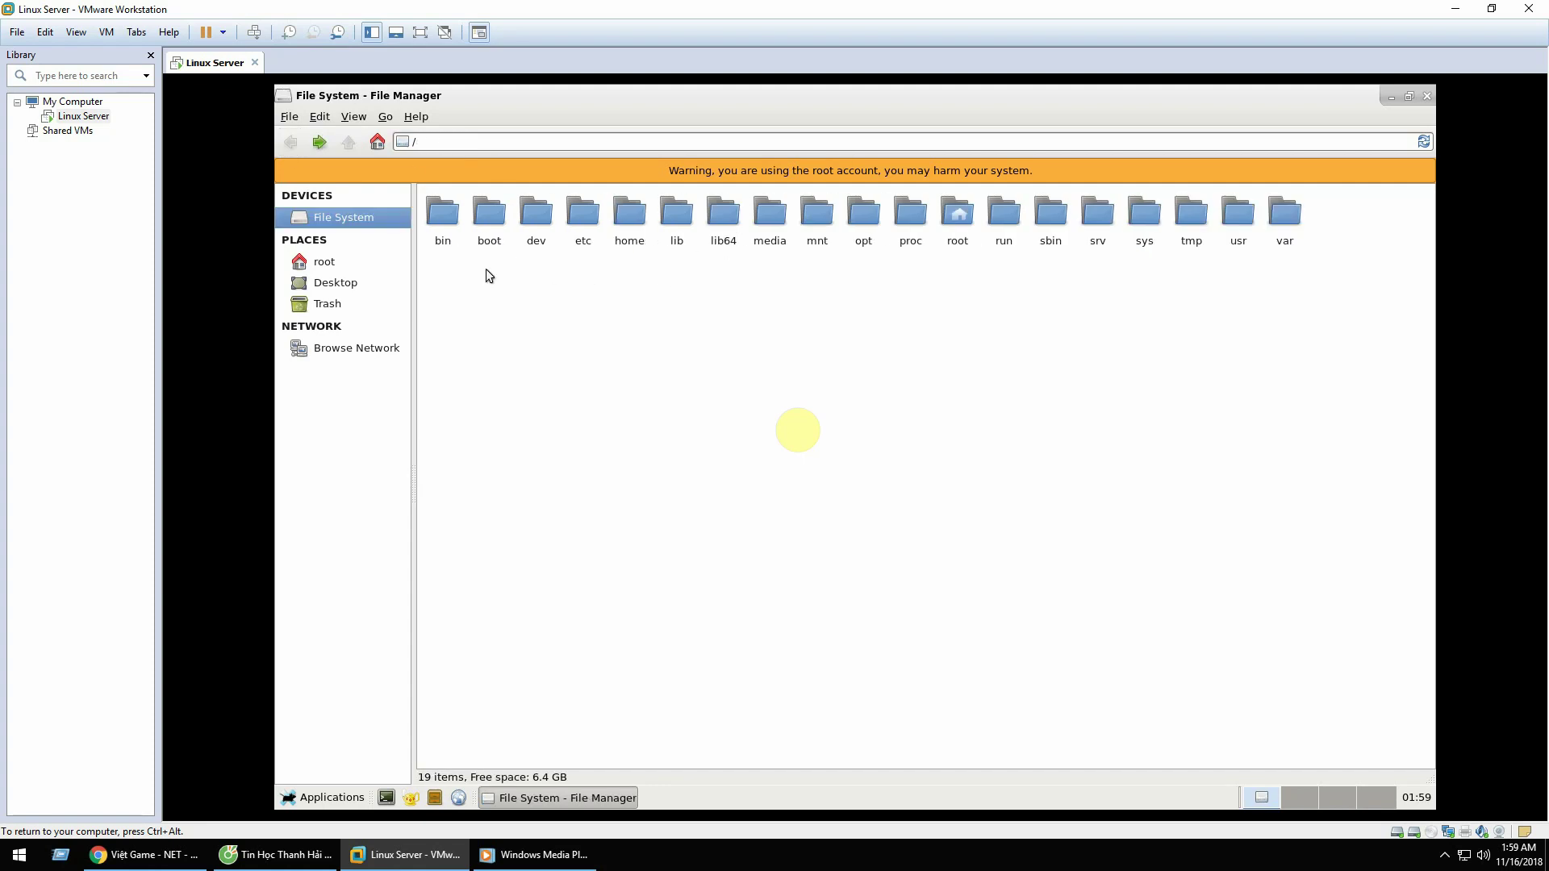
Step: Open /boot/syslinux/syslinux.cfg in the Geany editor
double_click(488, 211)
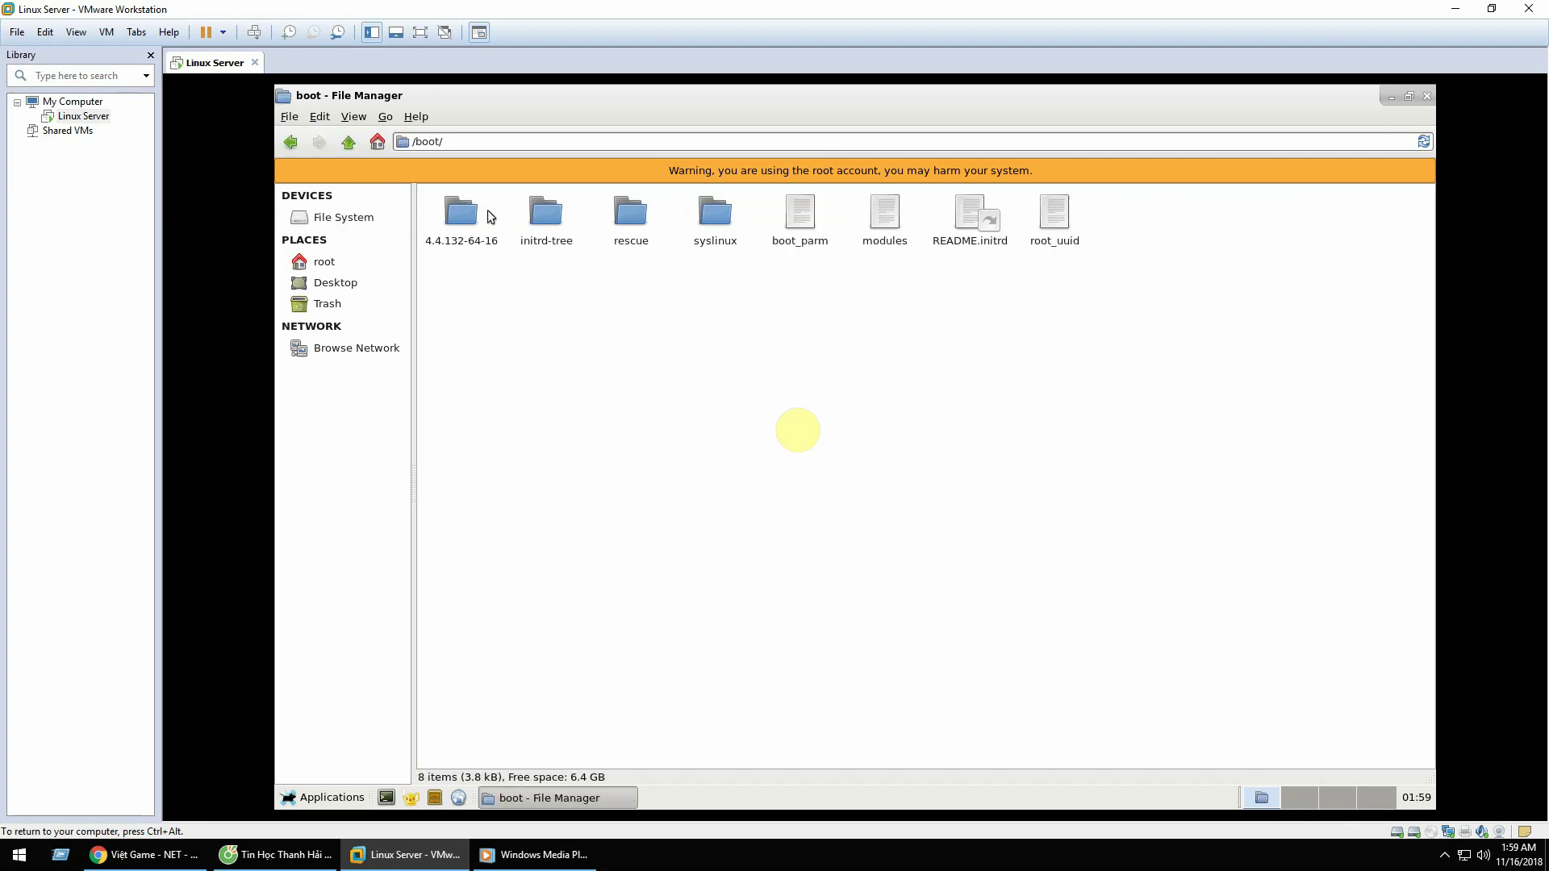
double_click(717, 217)
click(736, 244)
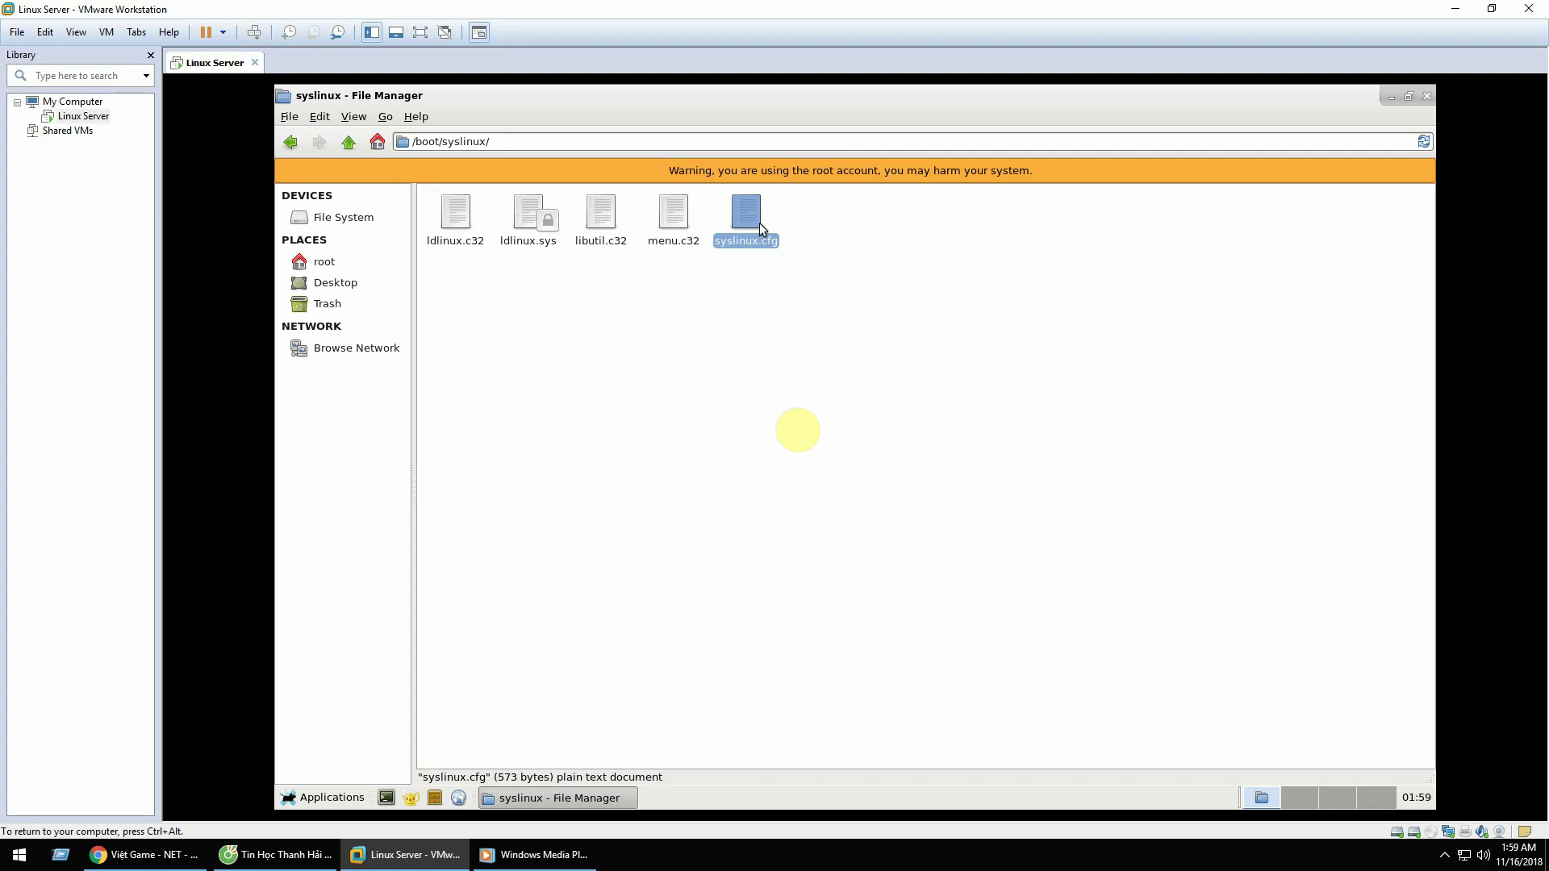
double_click(750, 223)
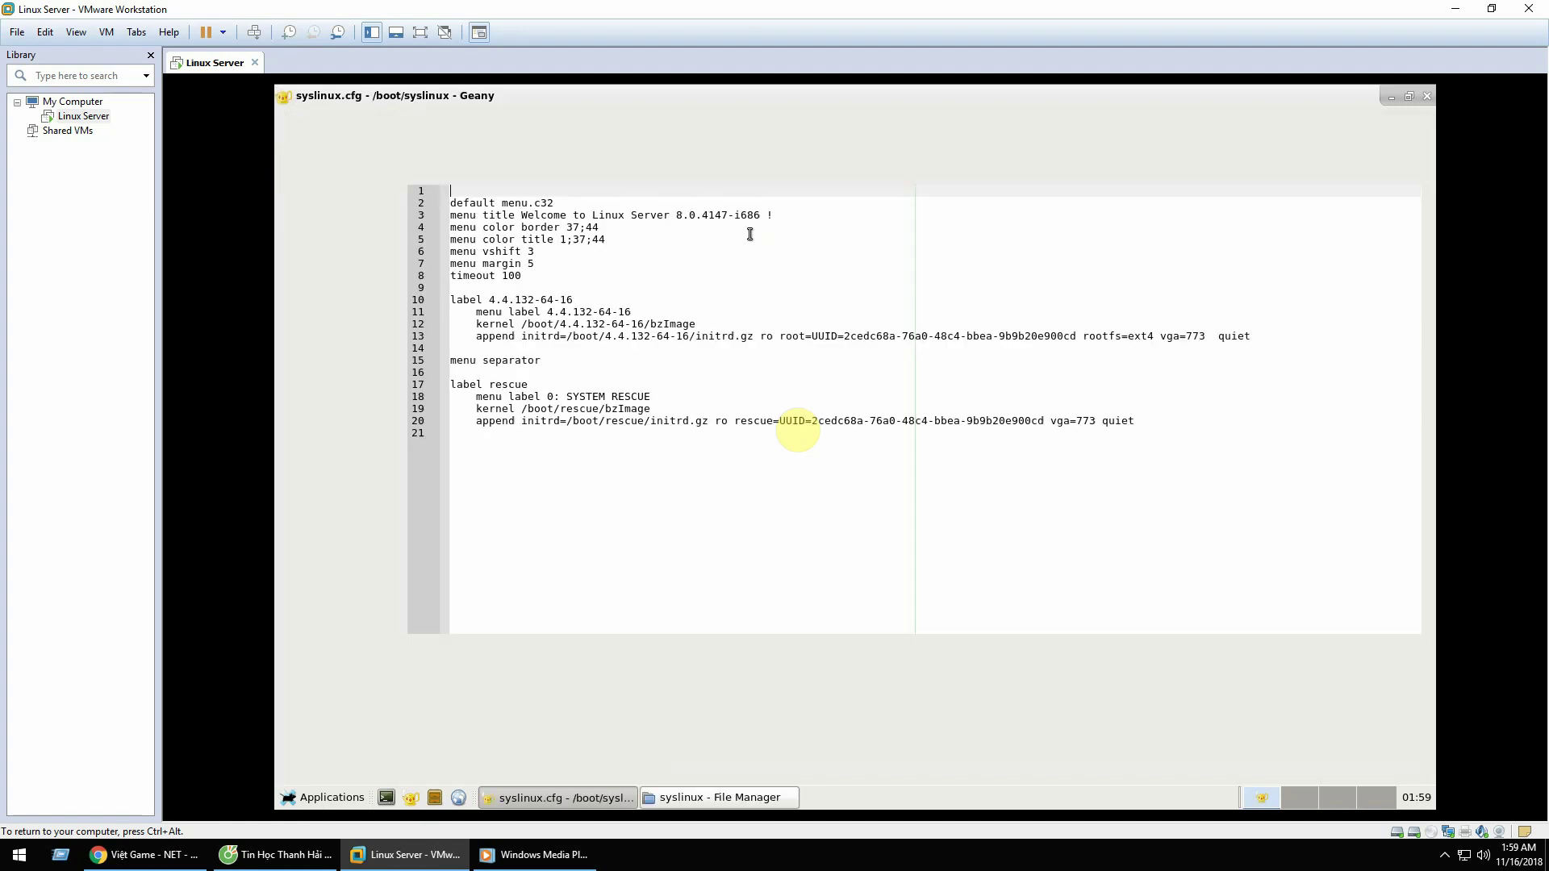
Step: Change the boot timeout value from 100 to 1 and save syslinux.cfg
click(535, 276)
key(shift+Home)
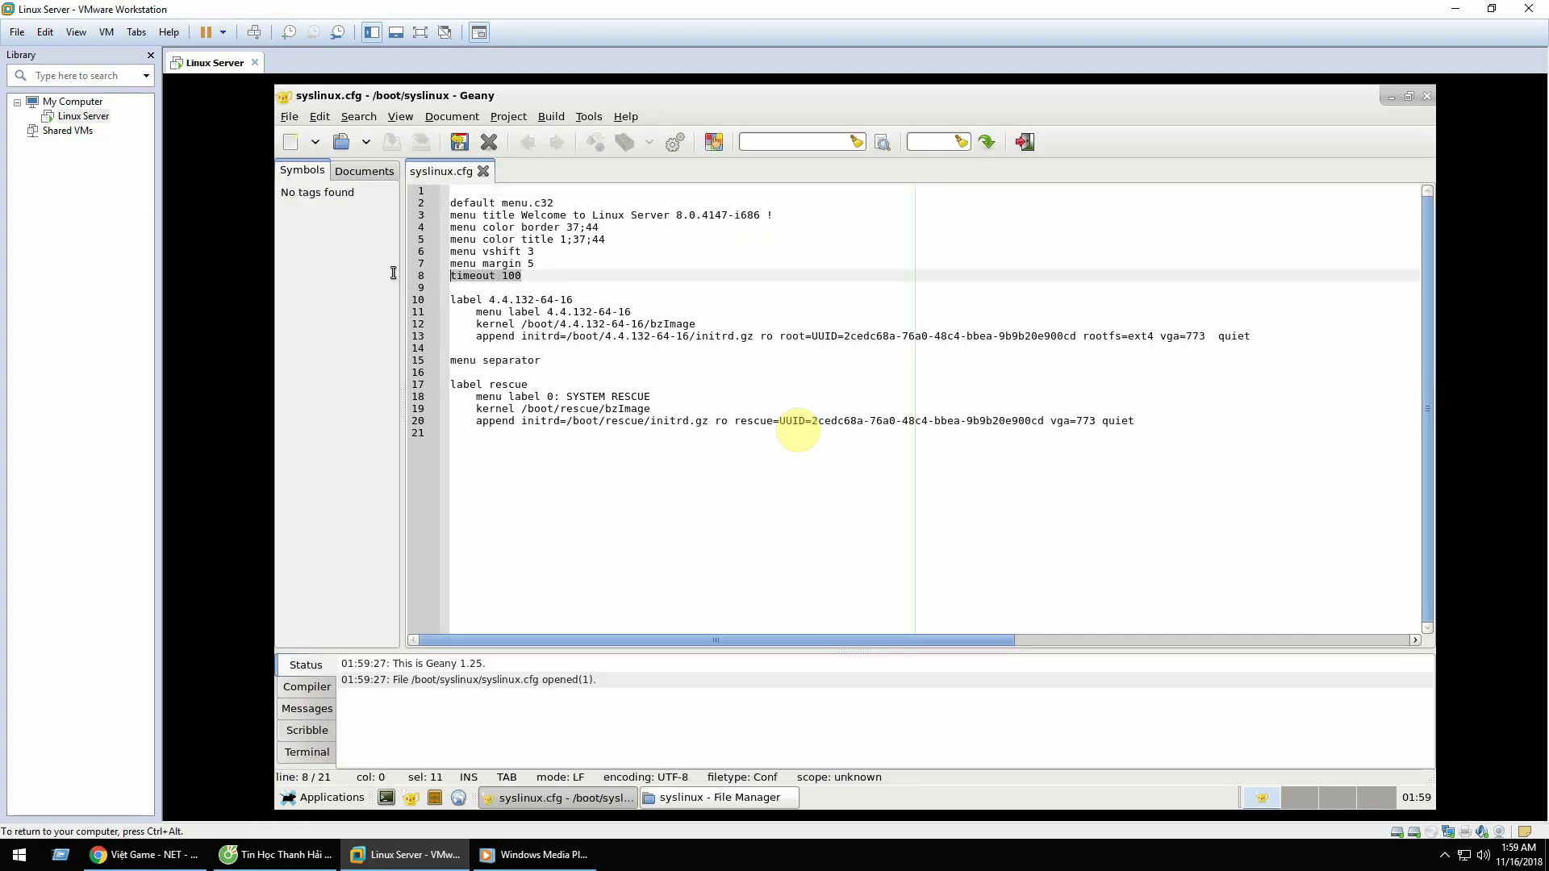
key(Down)
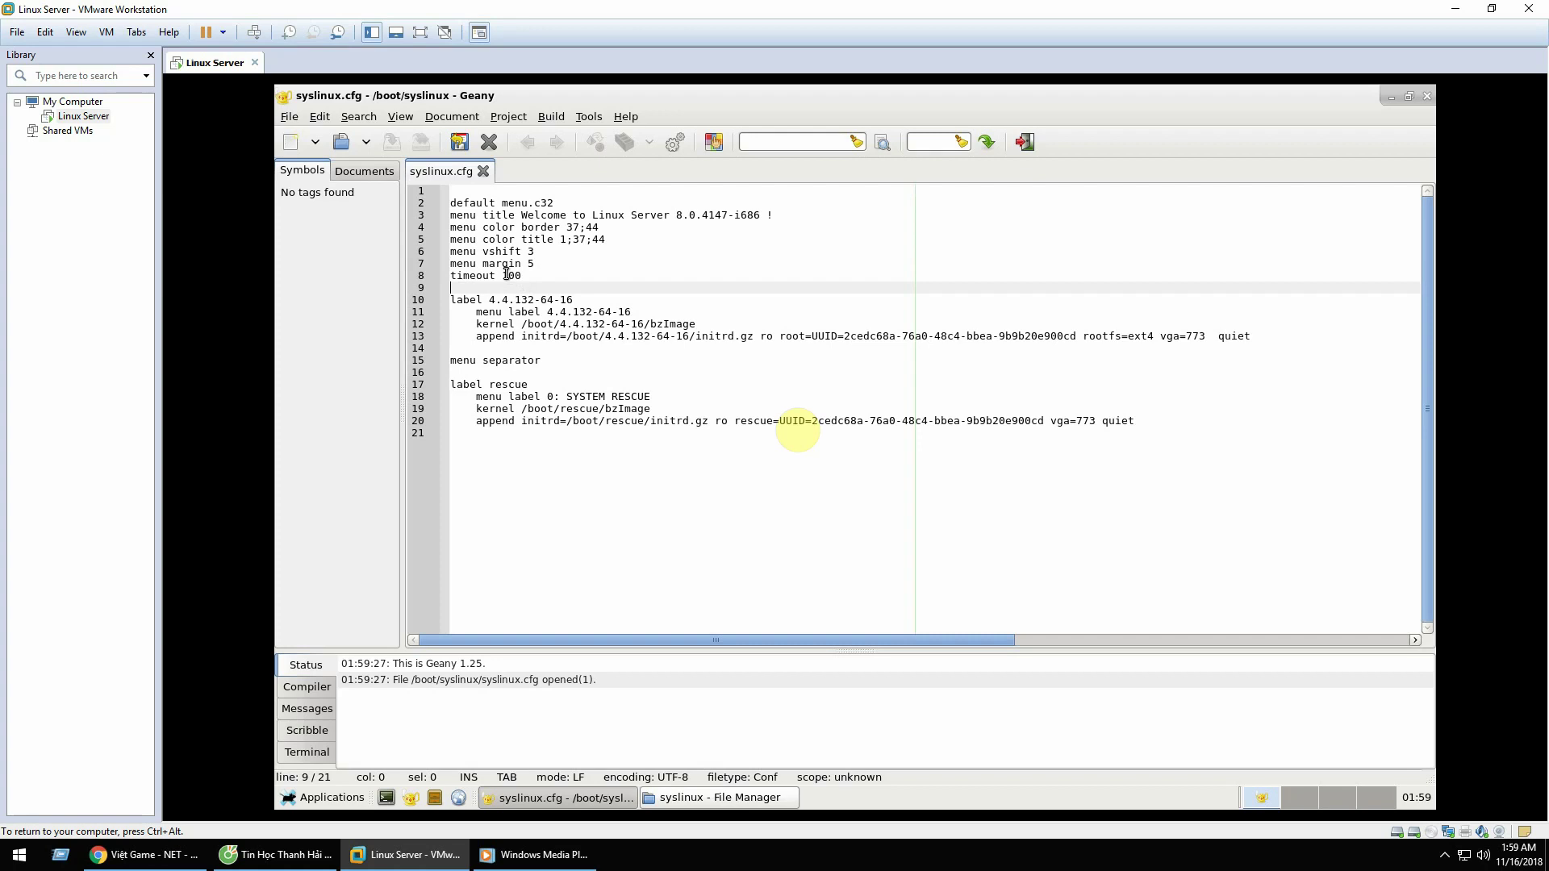
drag(509, 275, 549, 277)
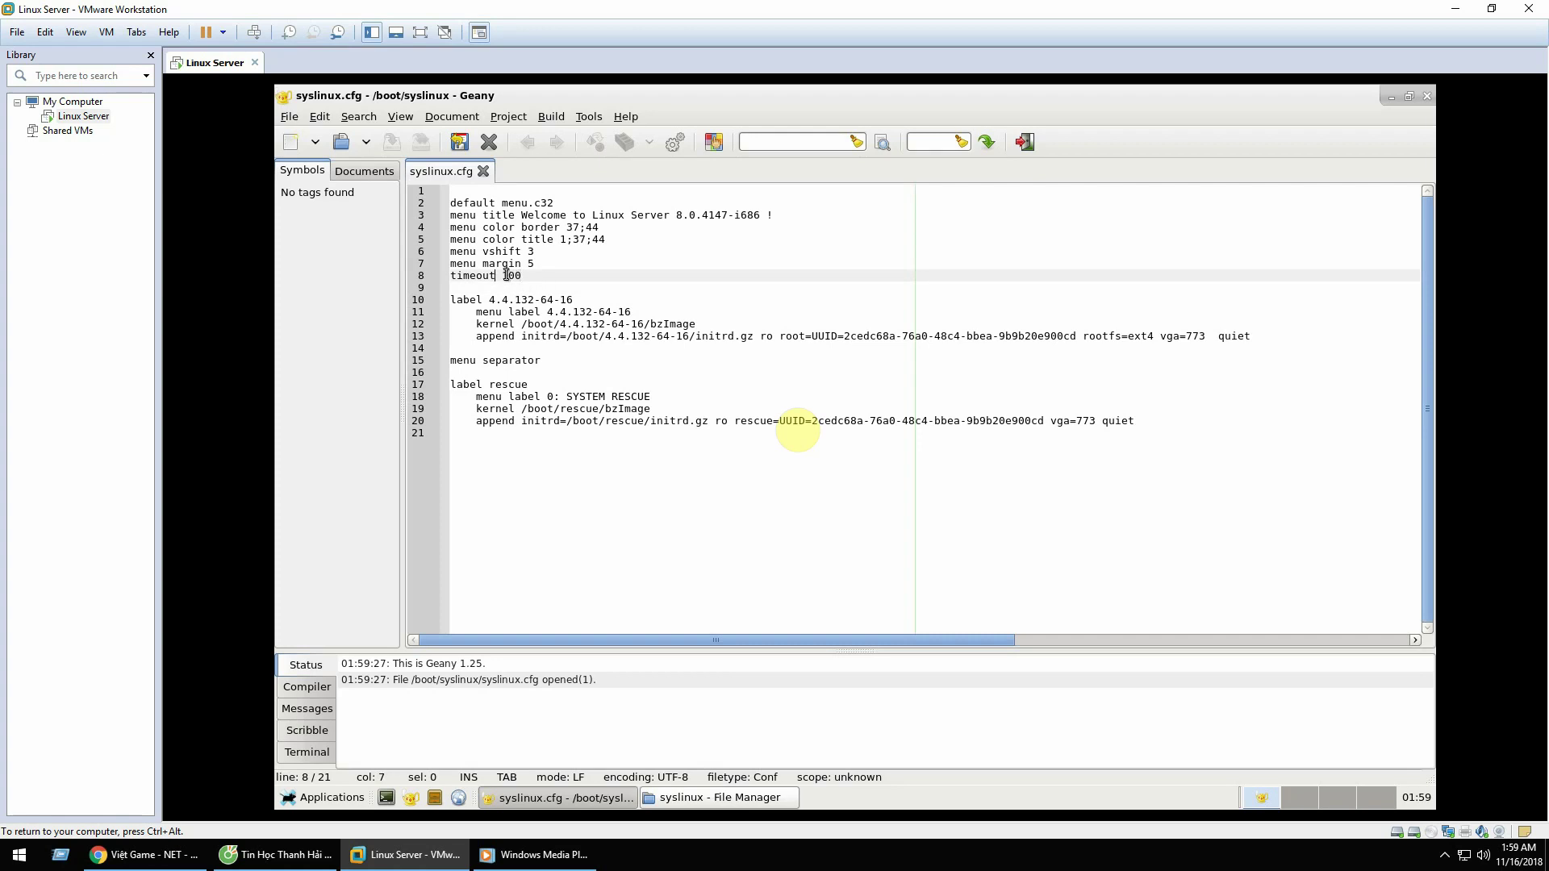
key(End)
drag(503, 275, 524, 275)
text(1)
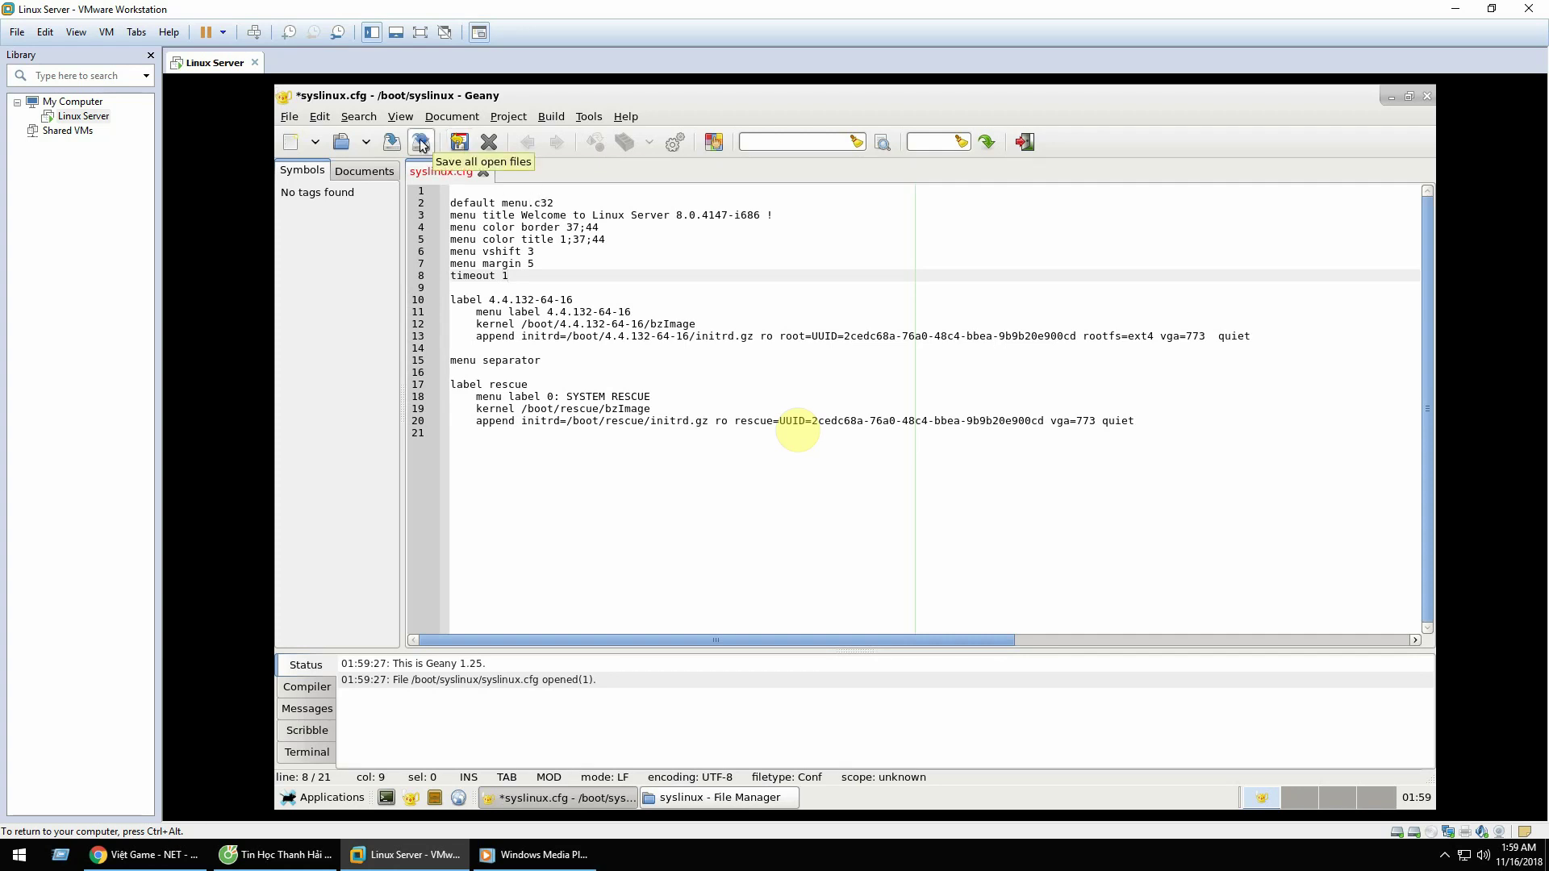
click(392, 144)
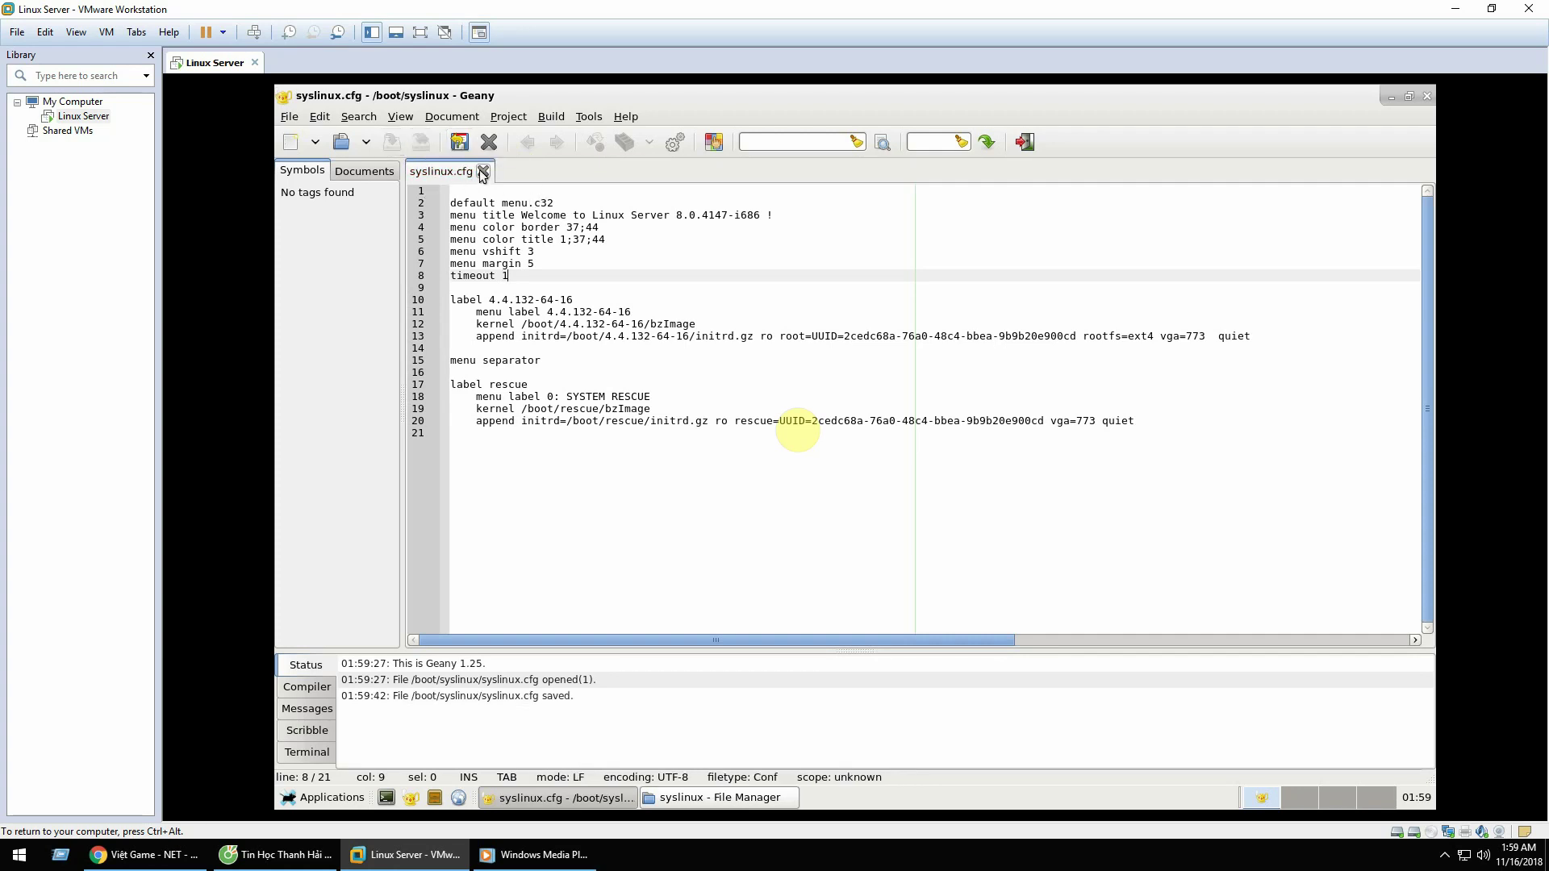
Step: Close syslinux.cfg, Geany and the syslinux file manager window
click(483, 171)
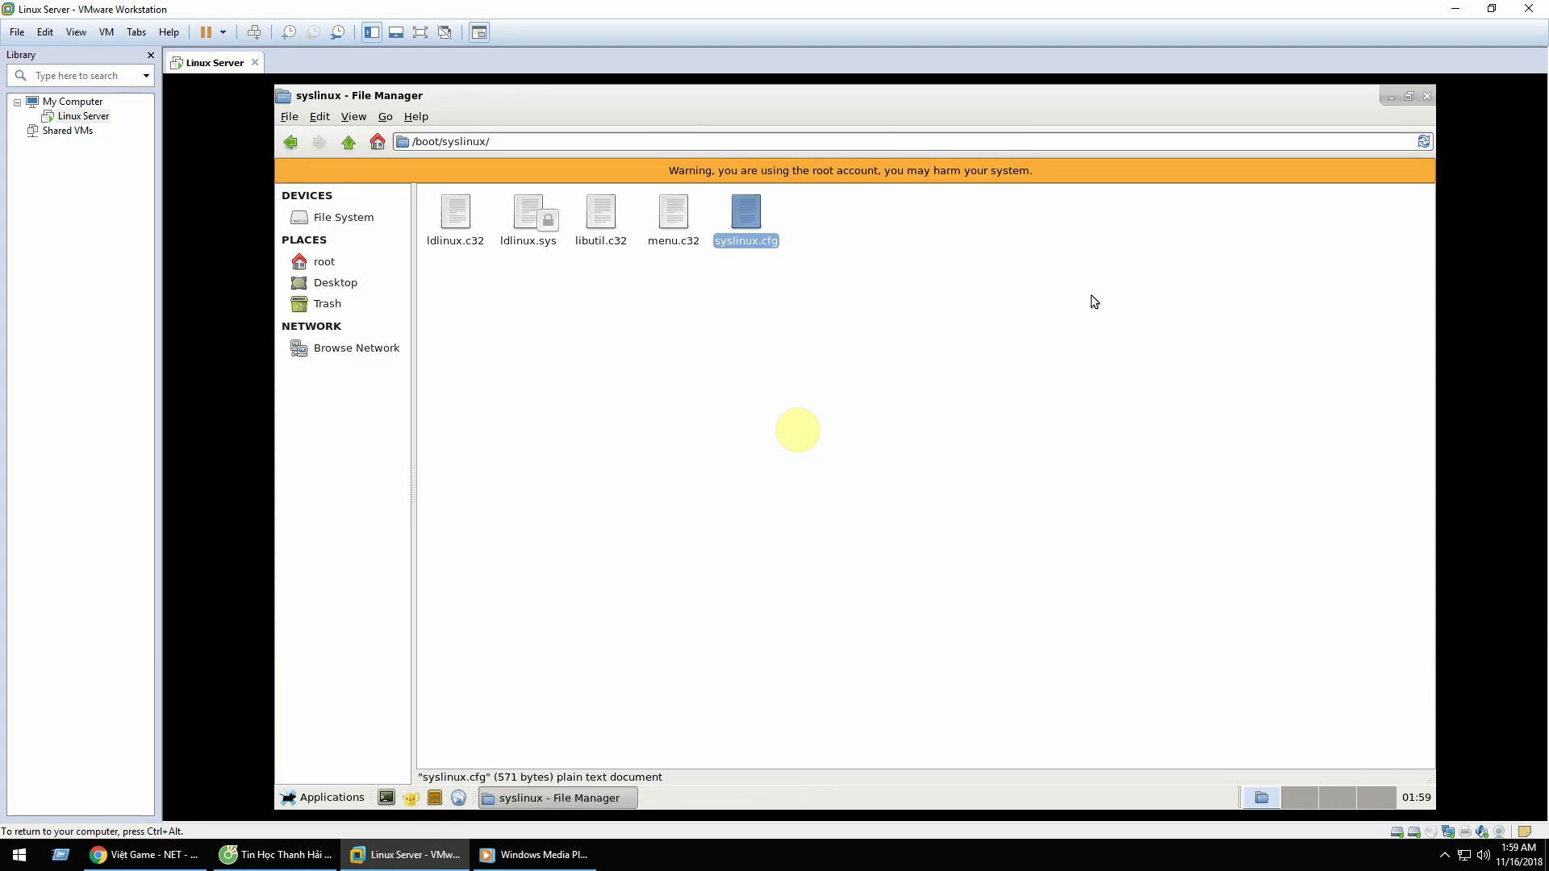
click(1426, 96)
click(1424, 97)
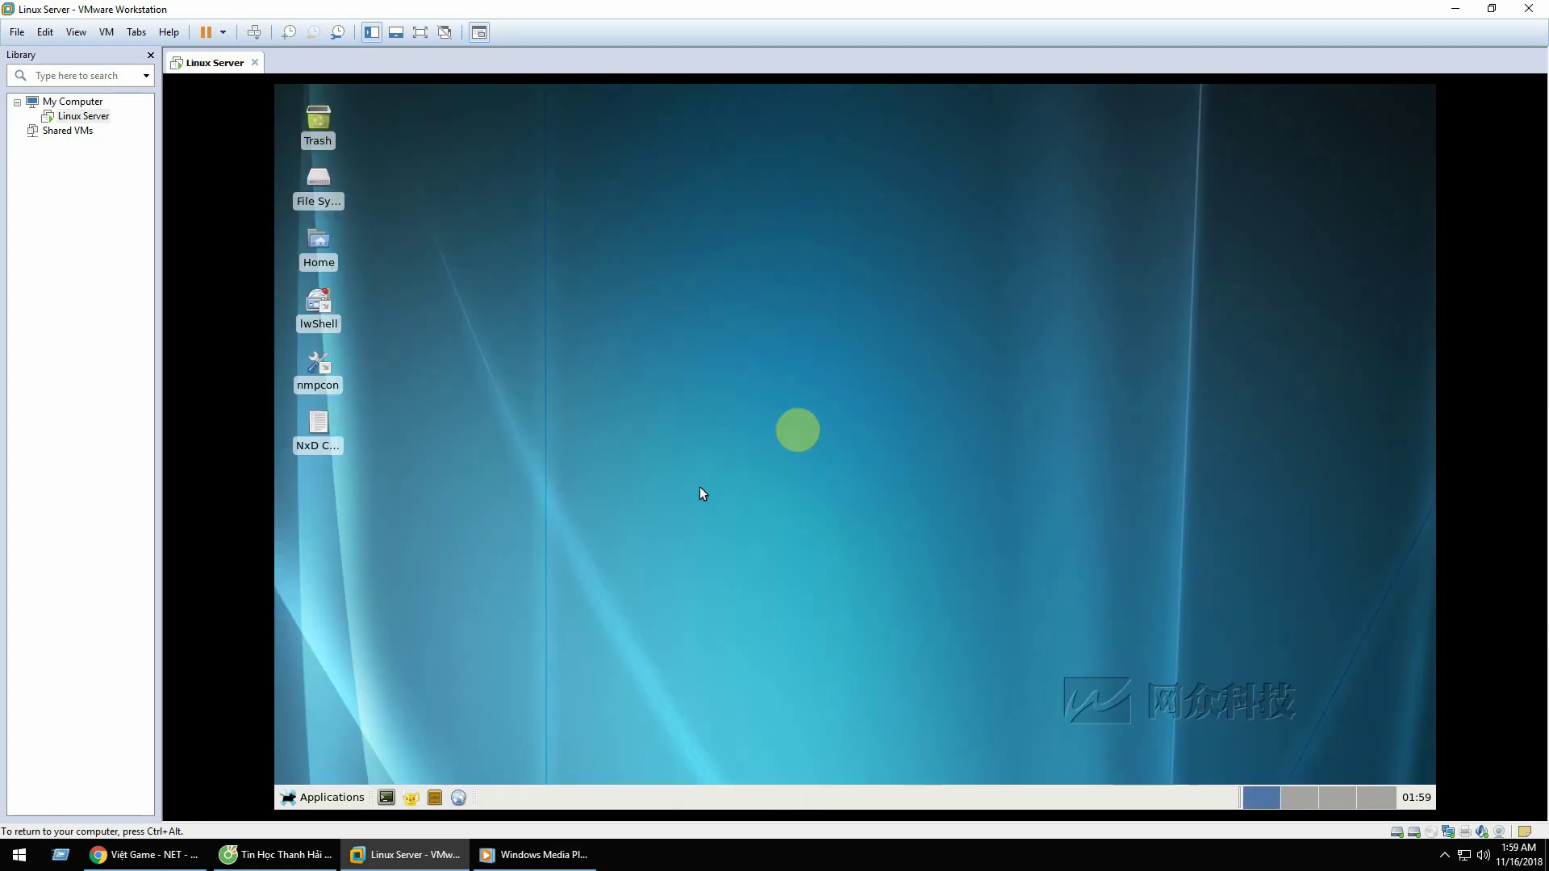
click(323, 797)
Step: Choose root's log-out option, then log back in as root at the text console
click(322, 779)
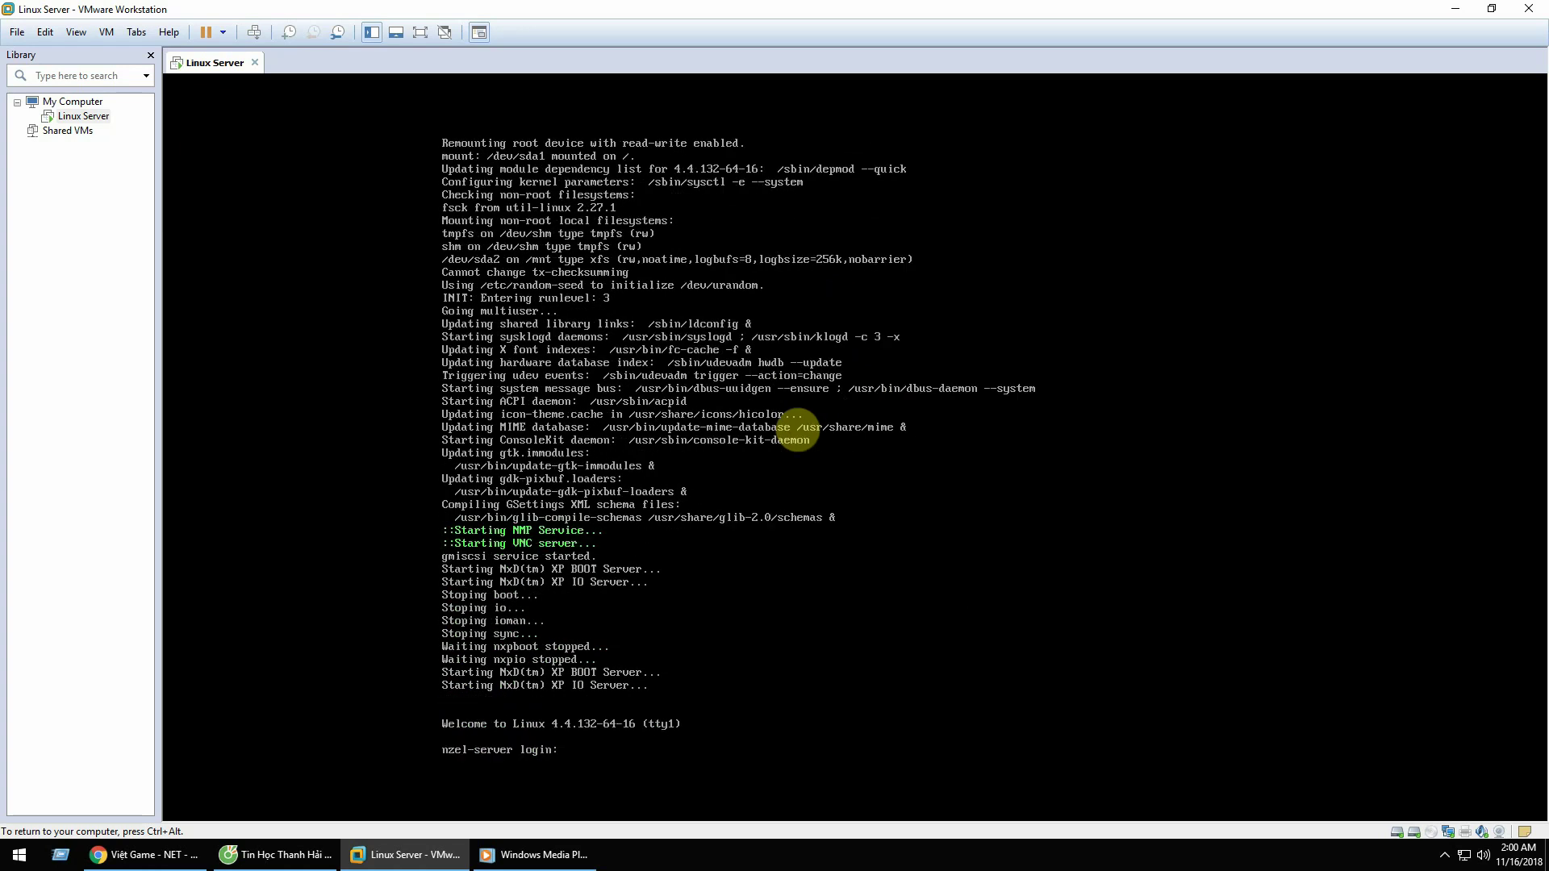
text(root)
key(Return)
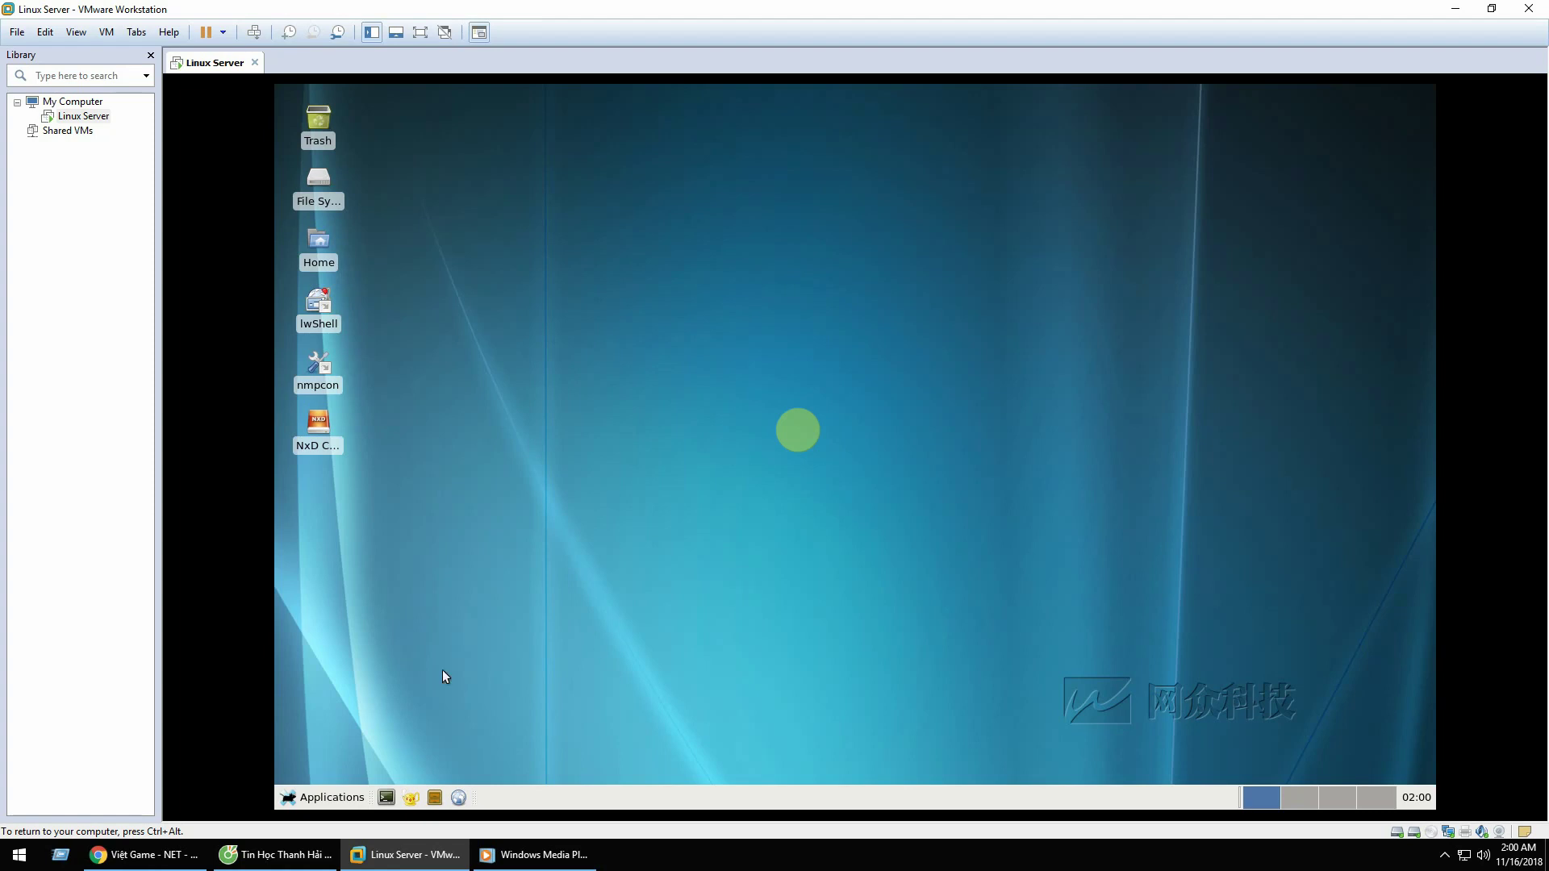
Step: Open a terminal and run passwd to set and confirm a new root password
click(386, 797)
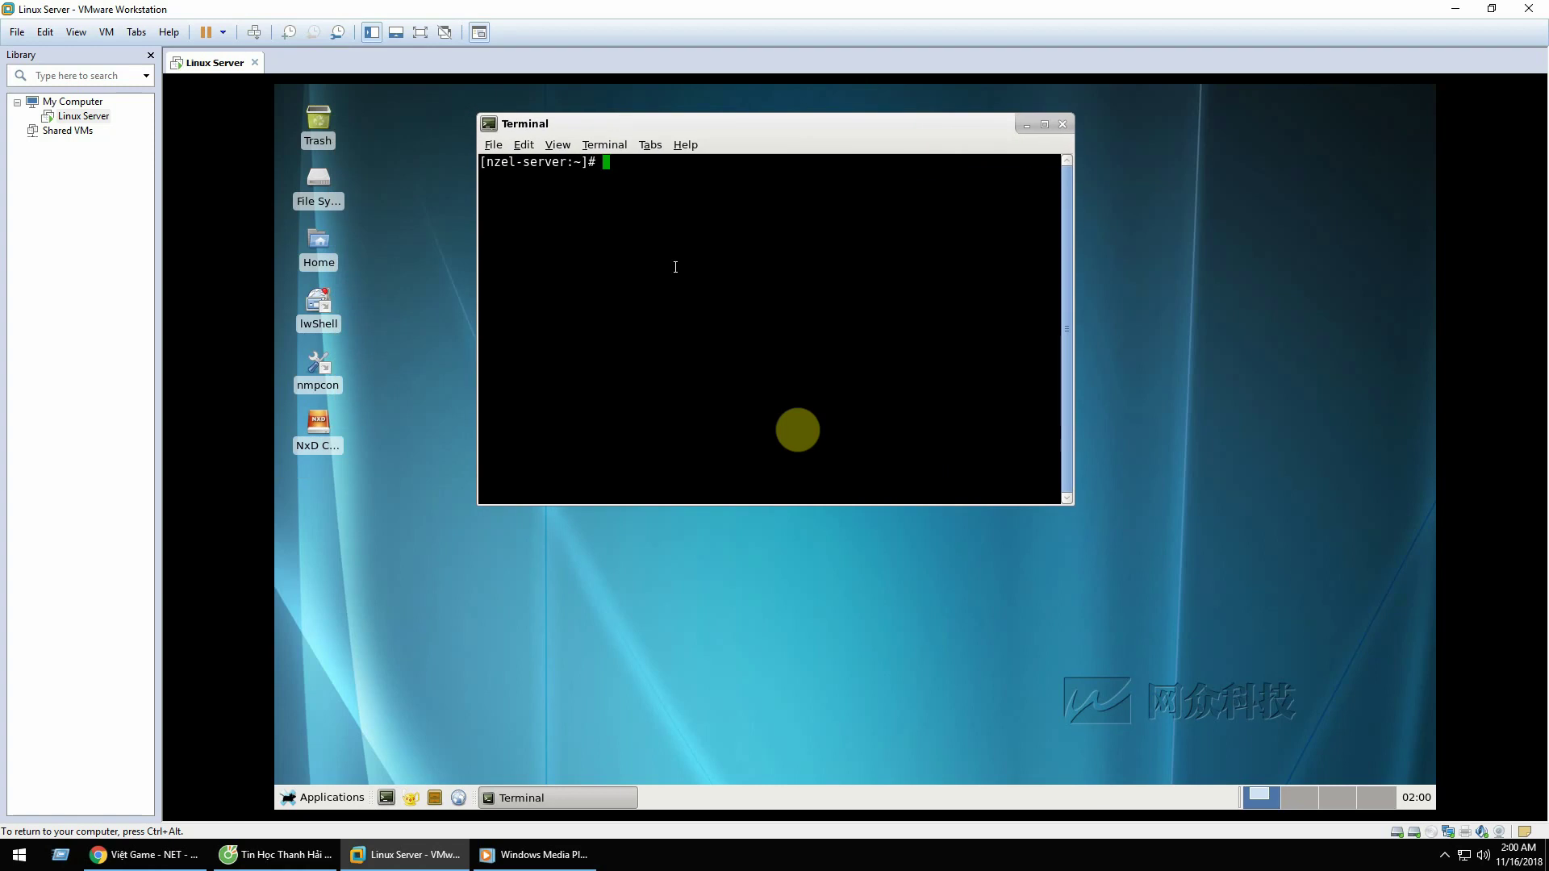
text(password)
key(Return)
text(passwd)
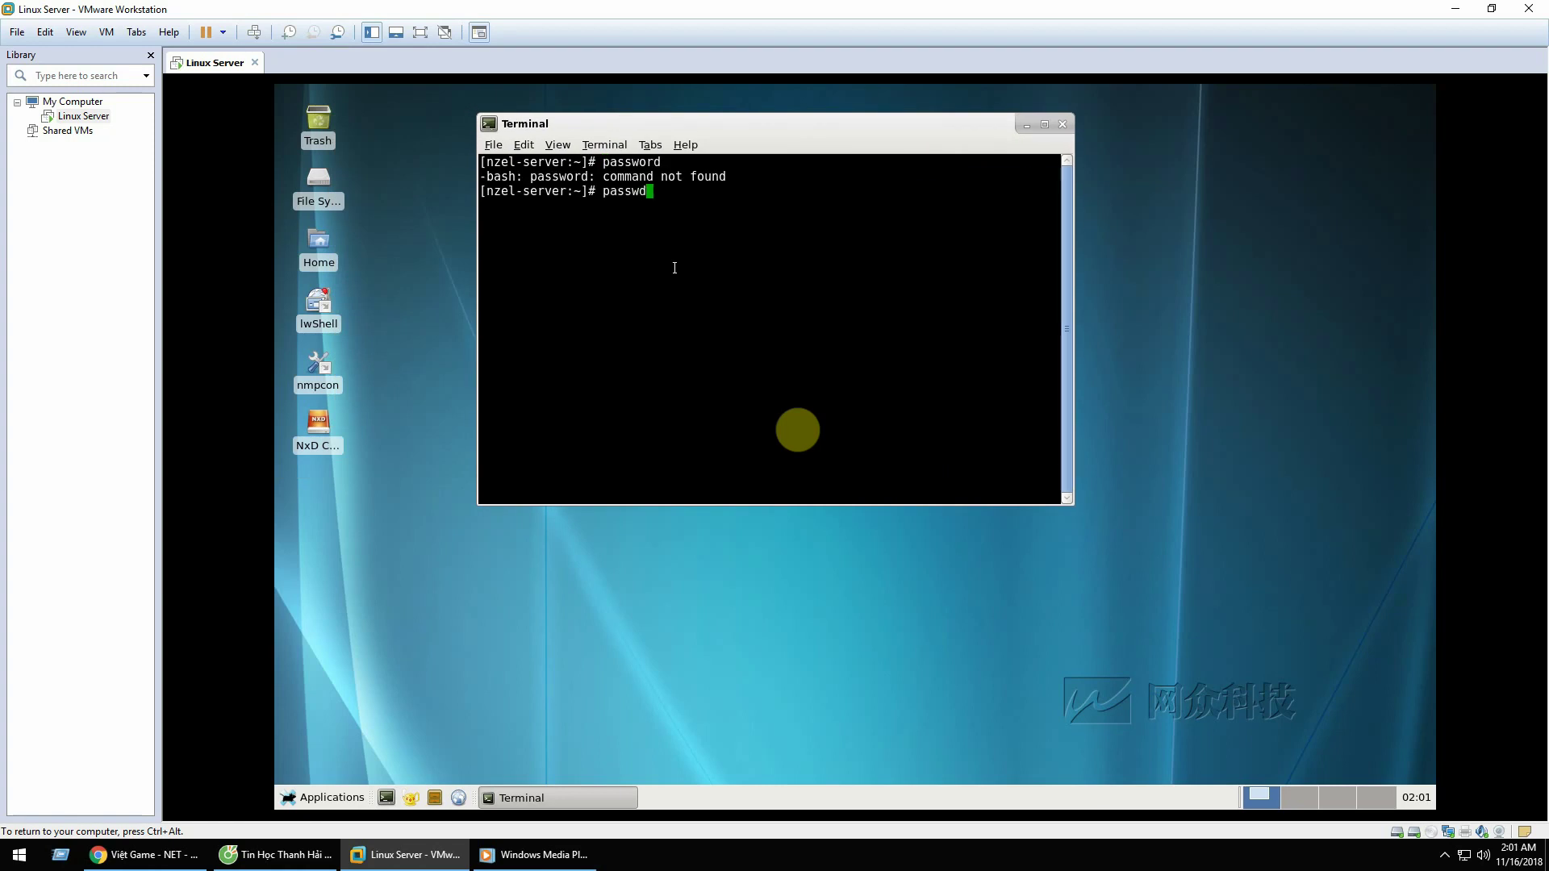
key(Return)
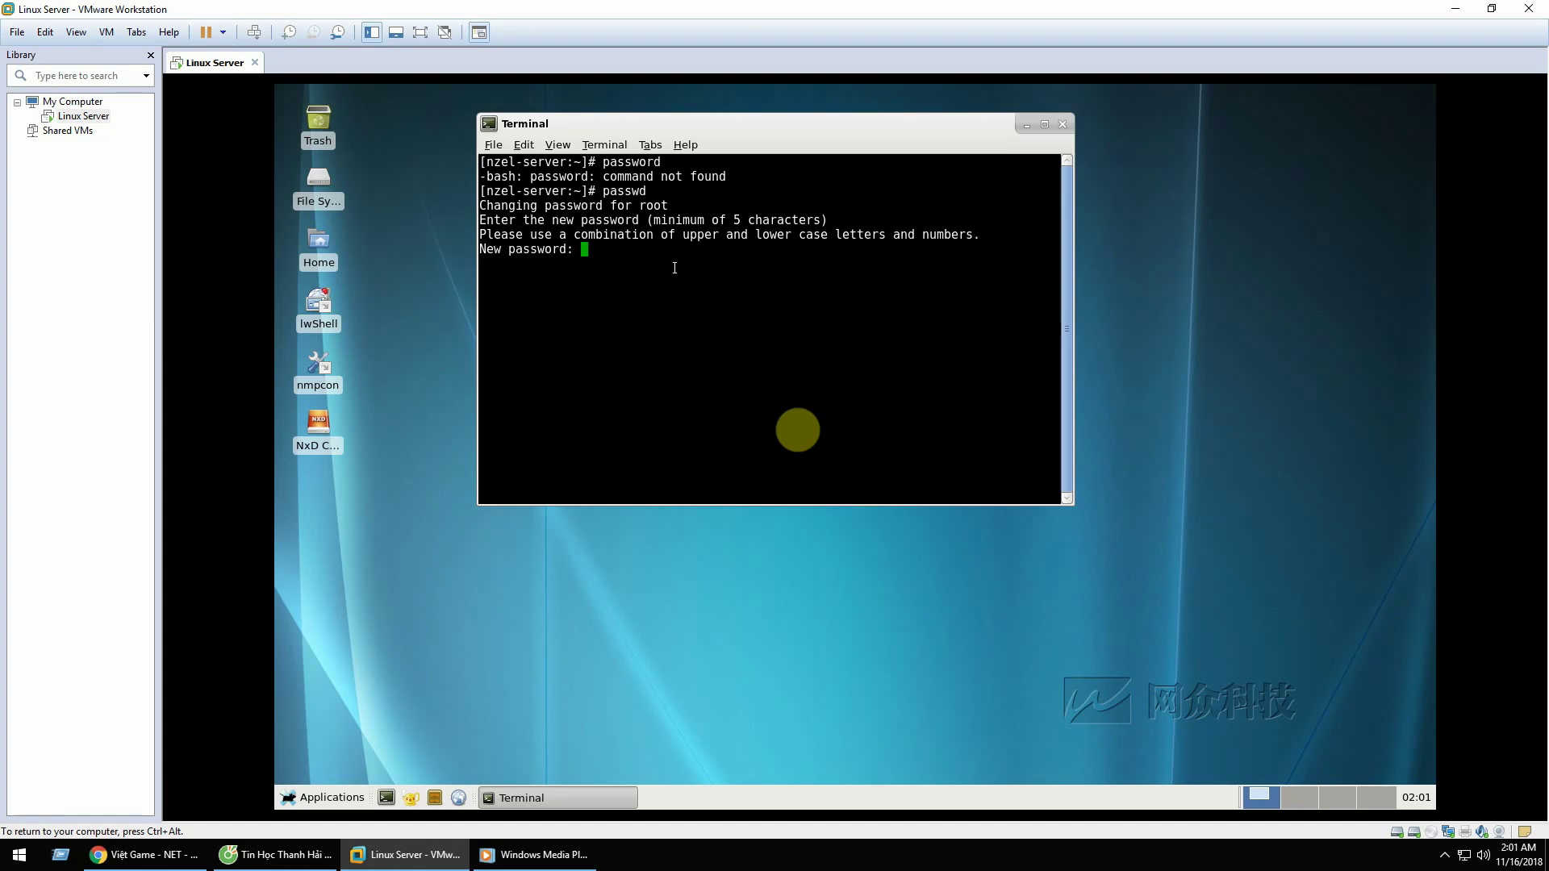
key(Return)
key(Return)
key(Return)
key(Return)
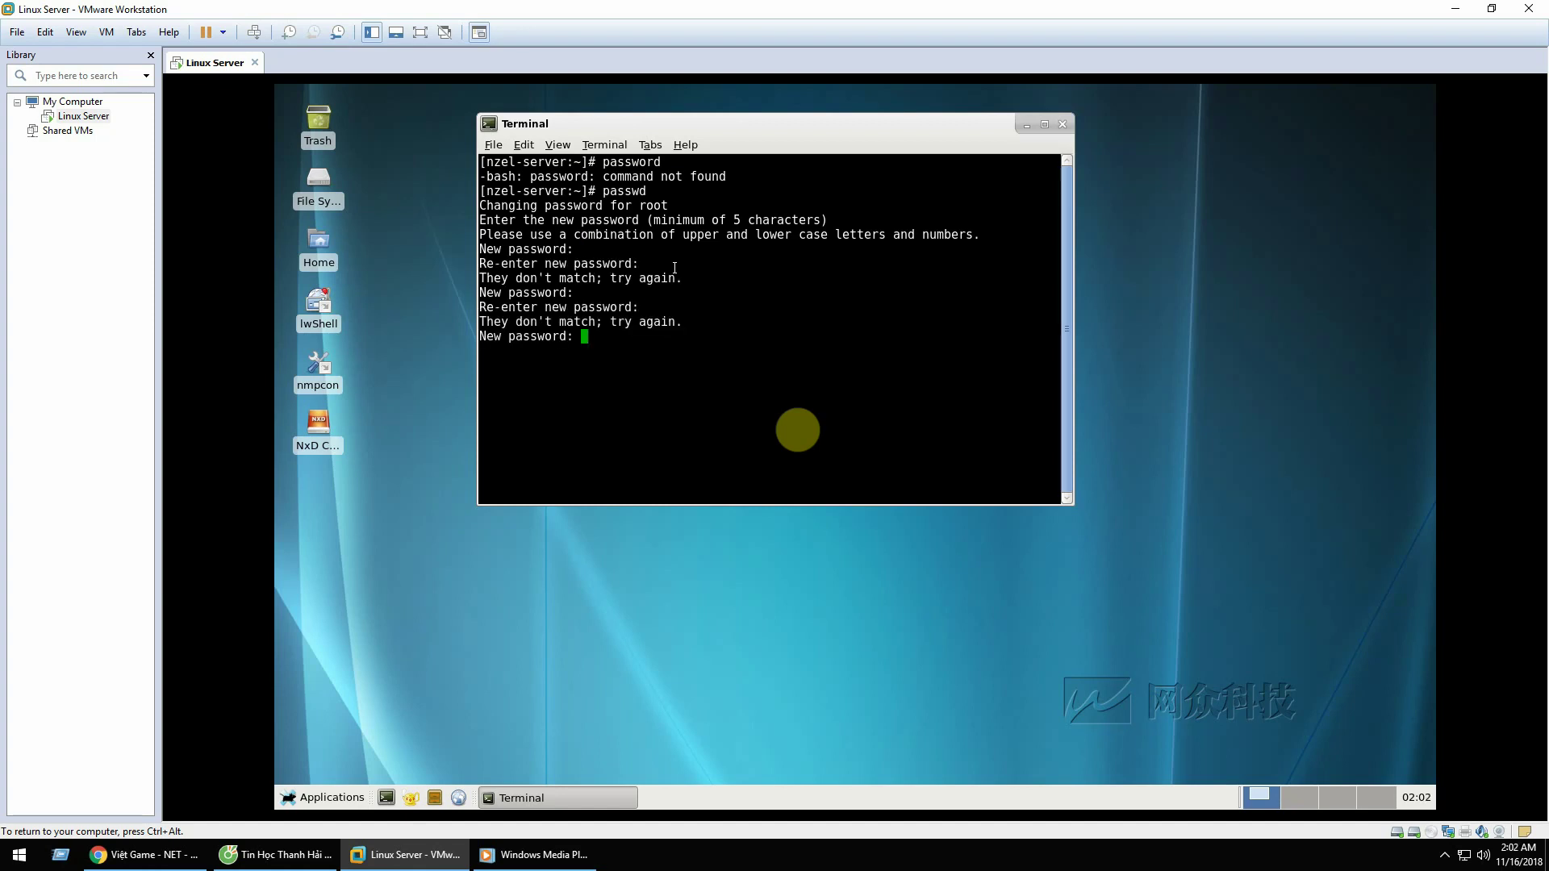
key(Return)
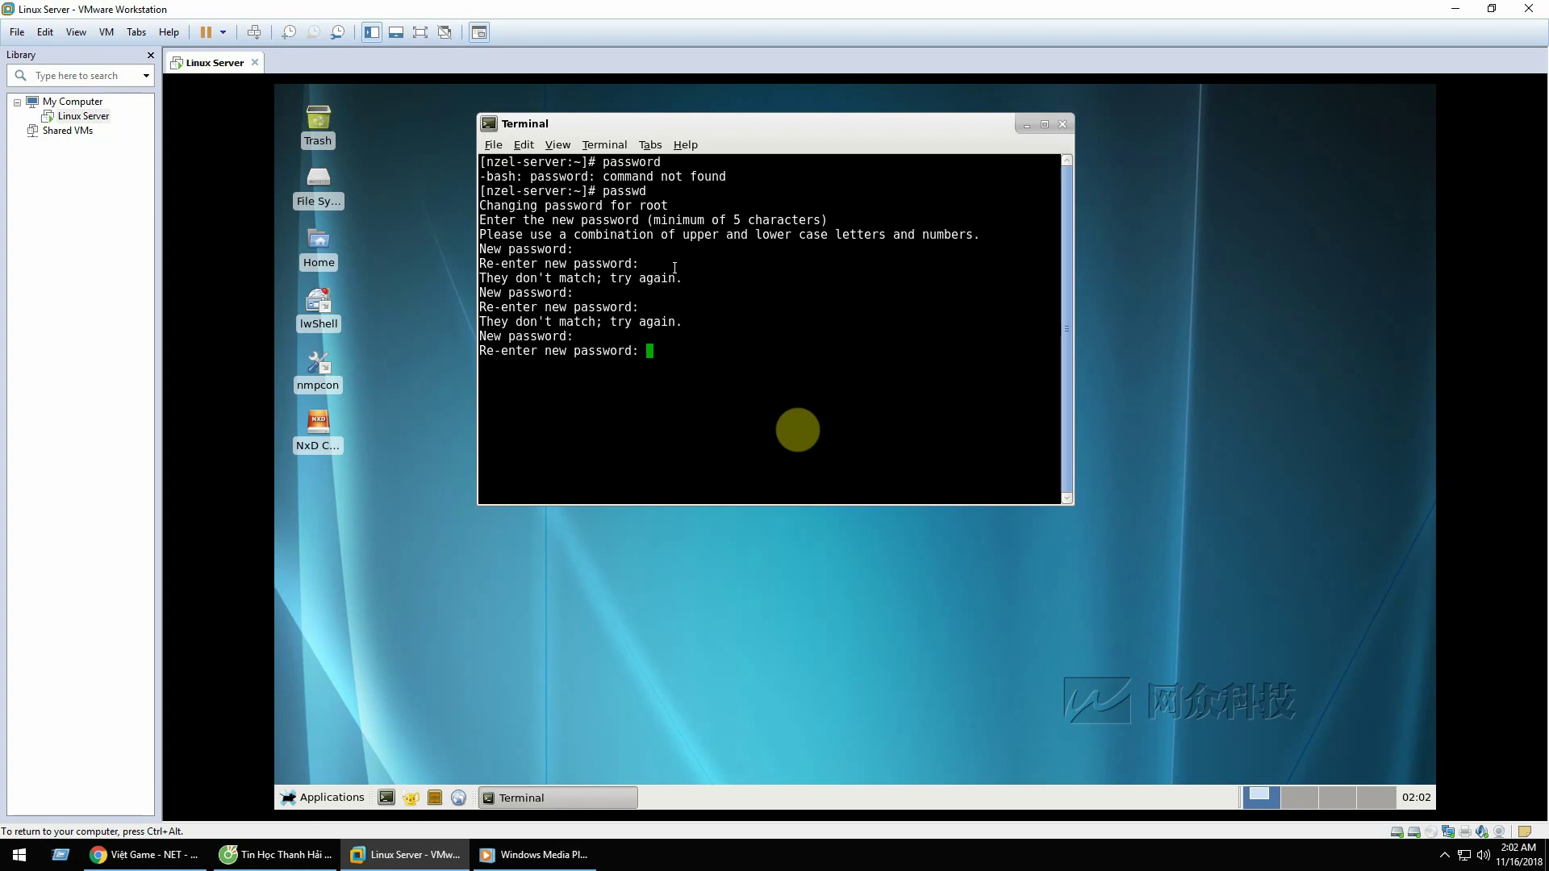
key(Return)
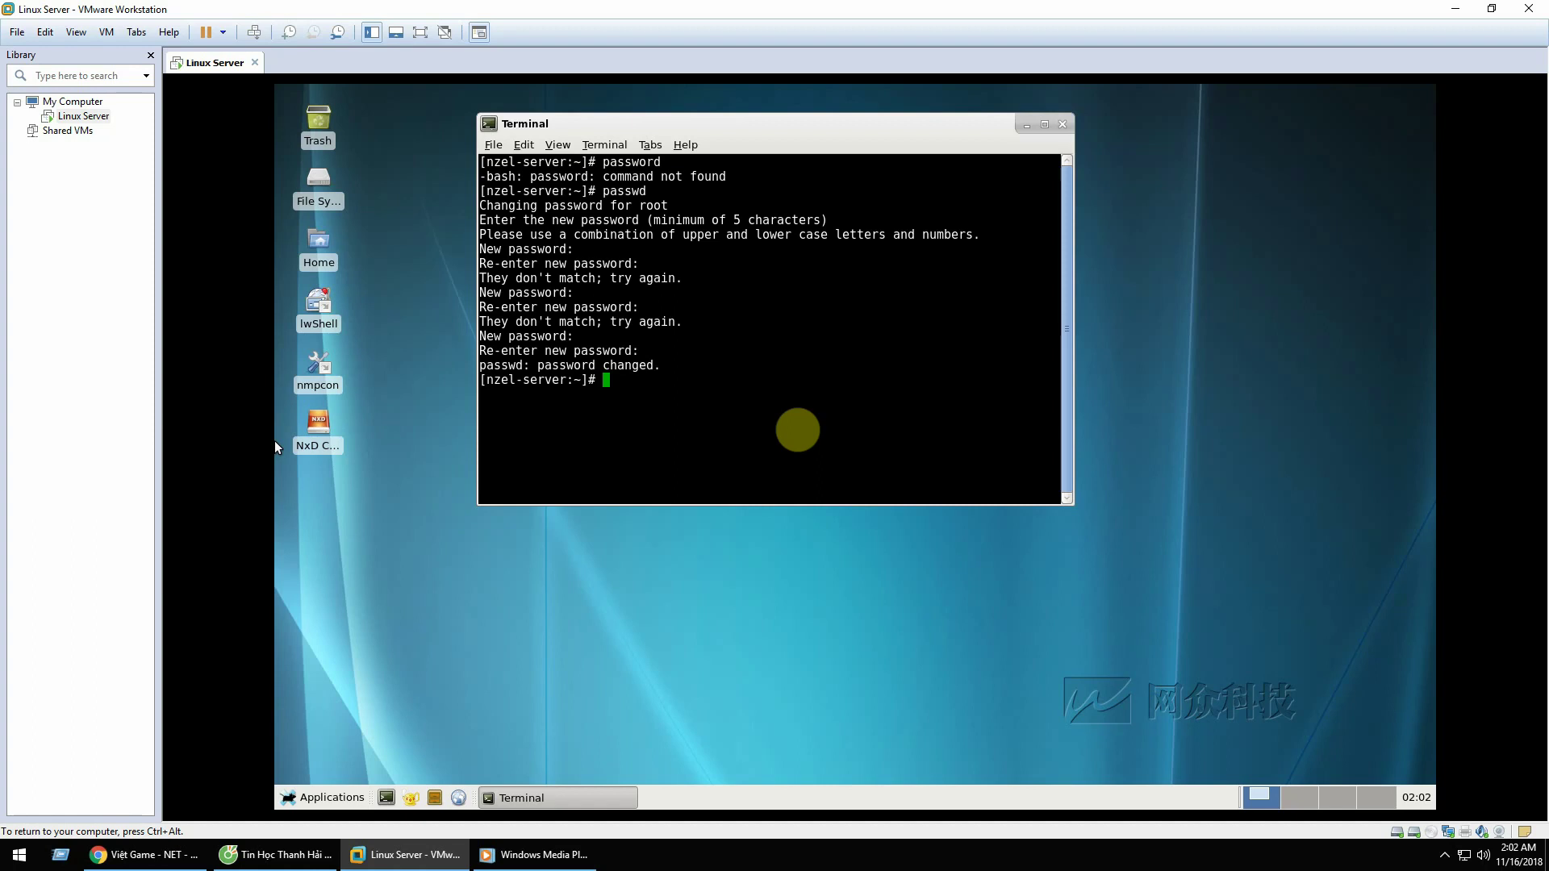
Step: Toggle input between host and VM with Ctrl+Alt, then close the guest terminal window
click(784, 129)
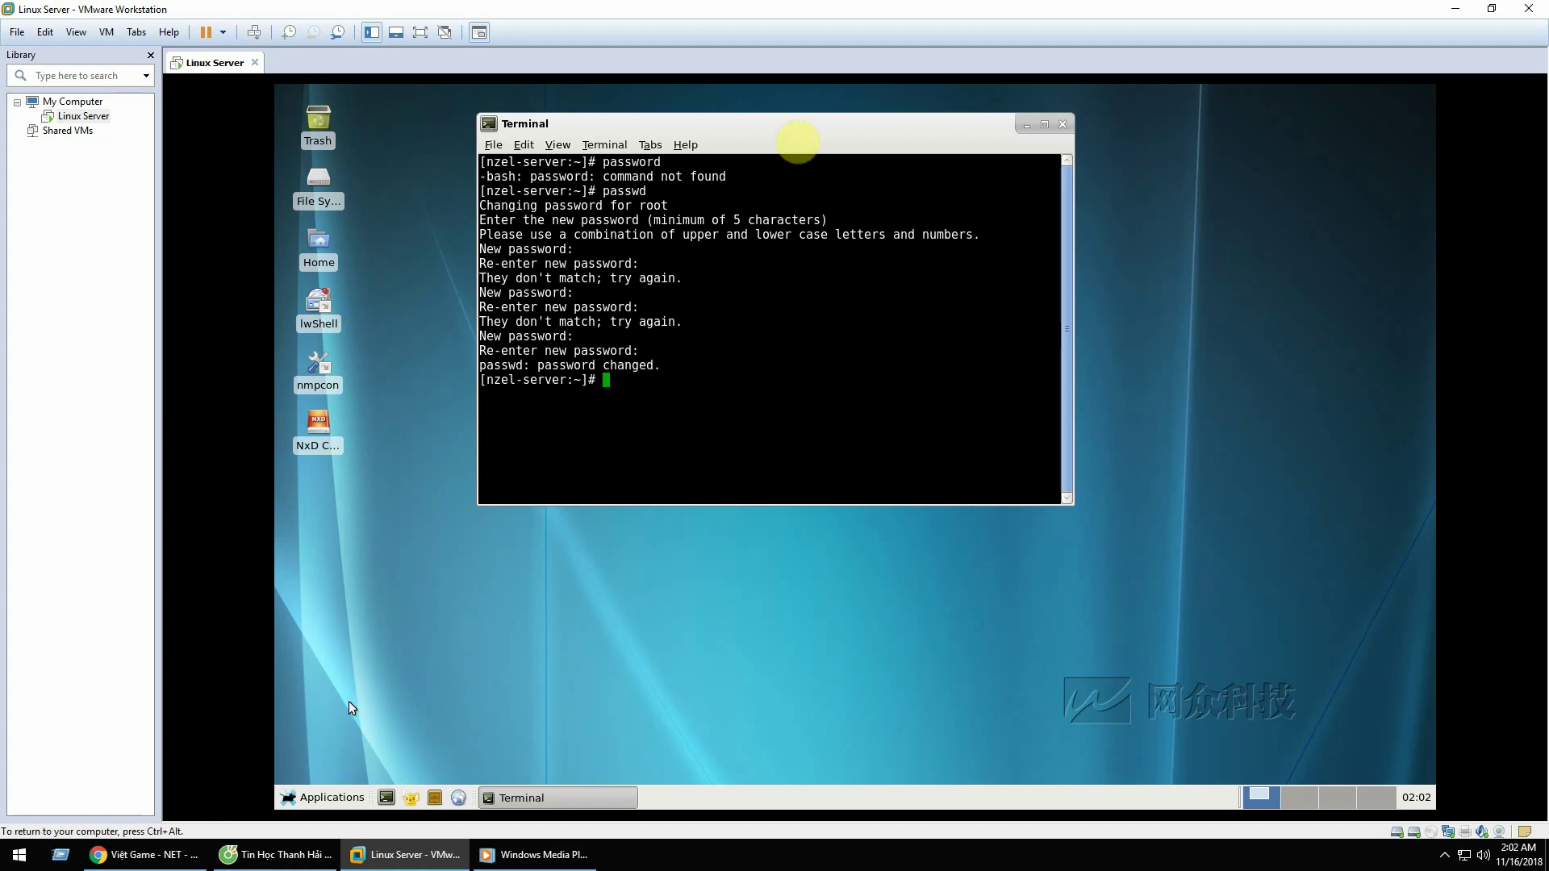
key(ctrl+alt)
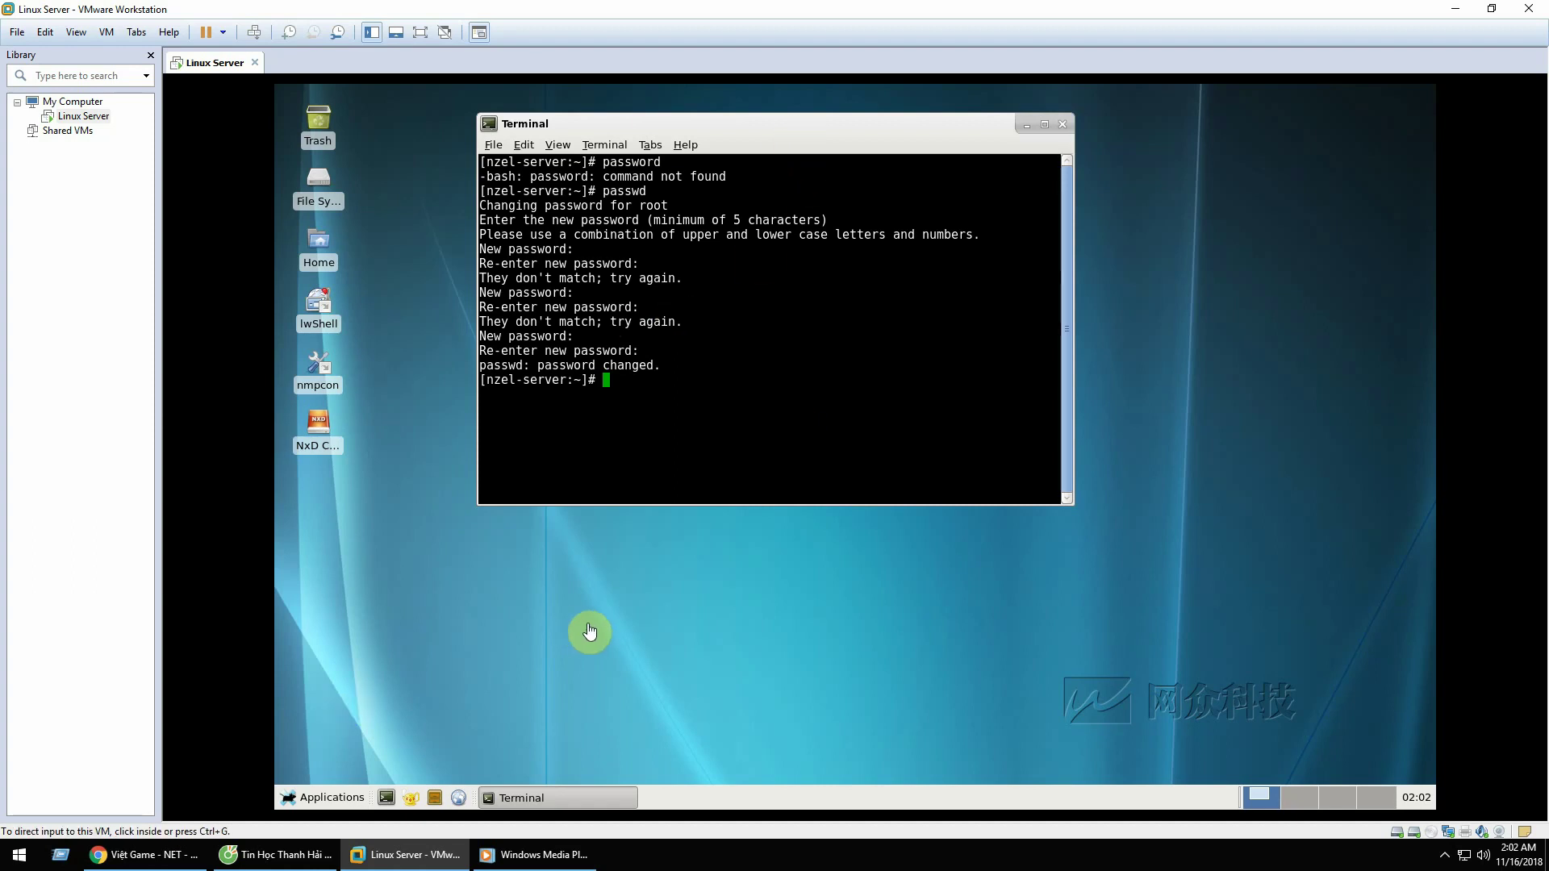
click(724, 138)
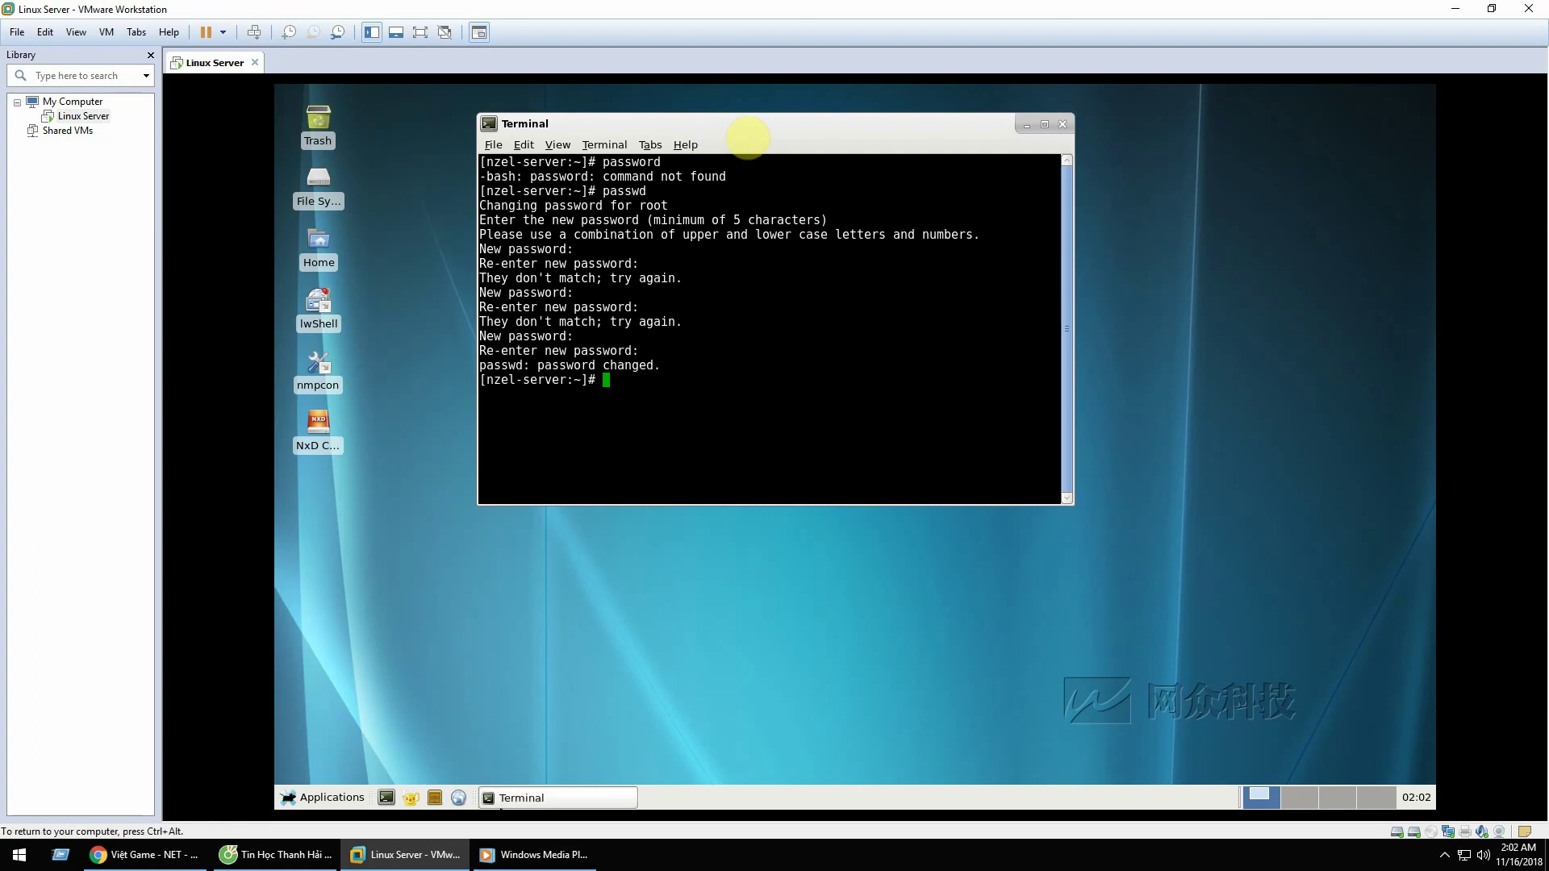
key(ctrl+alt)
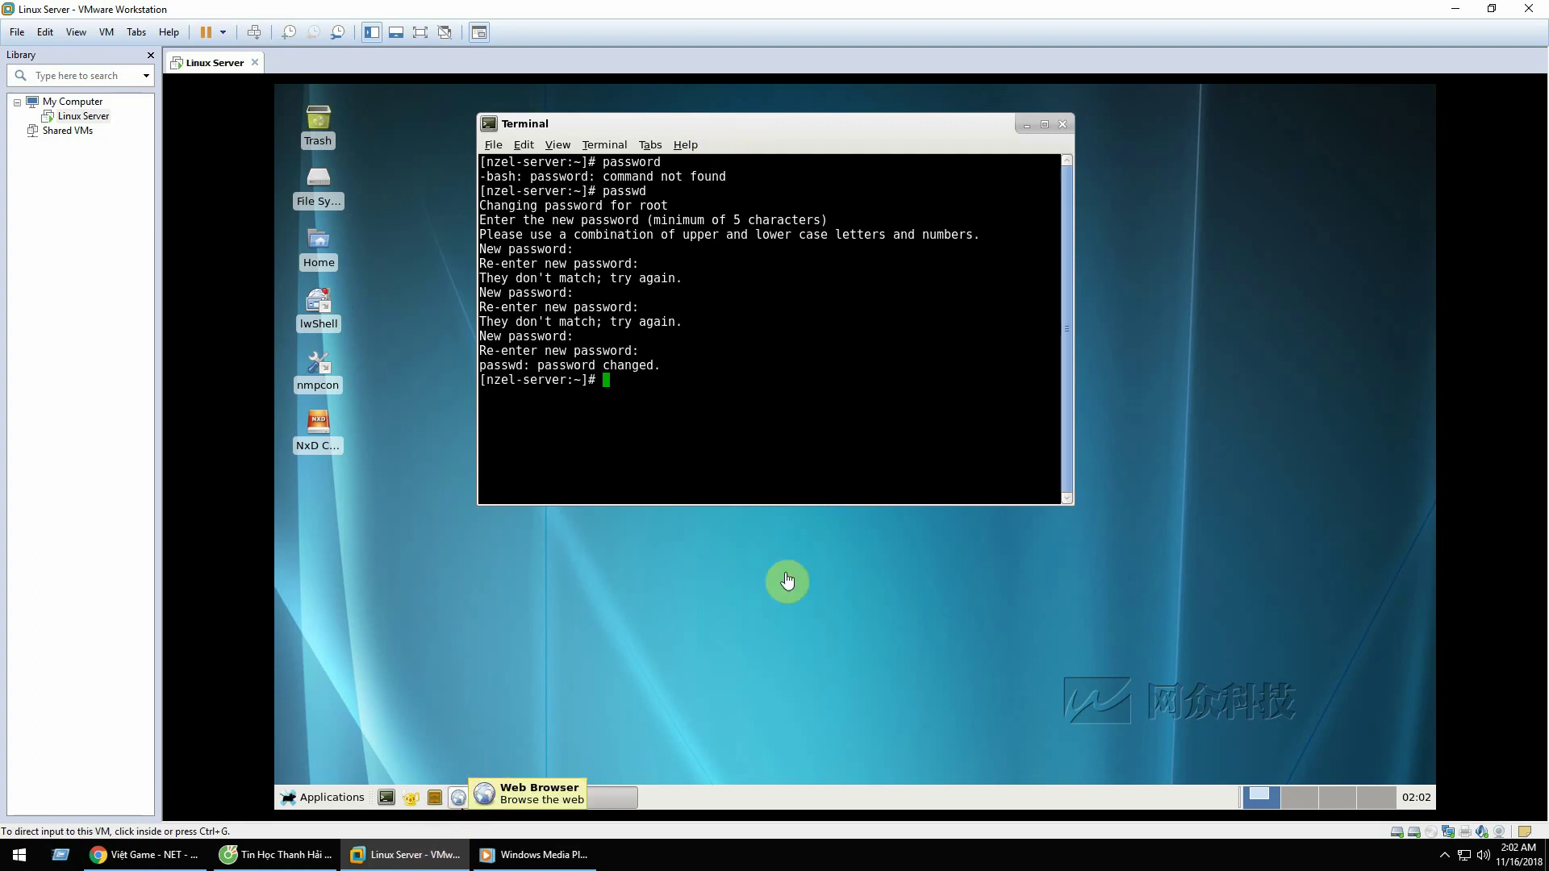
click(968, 150)
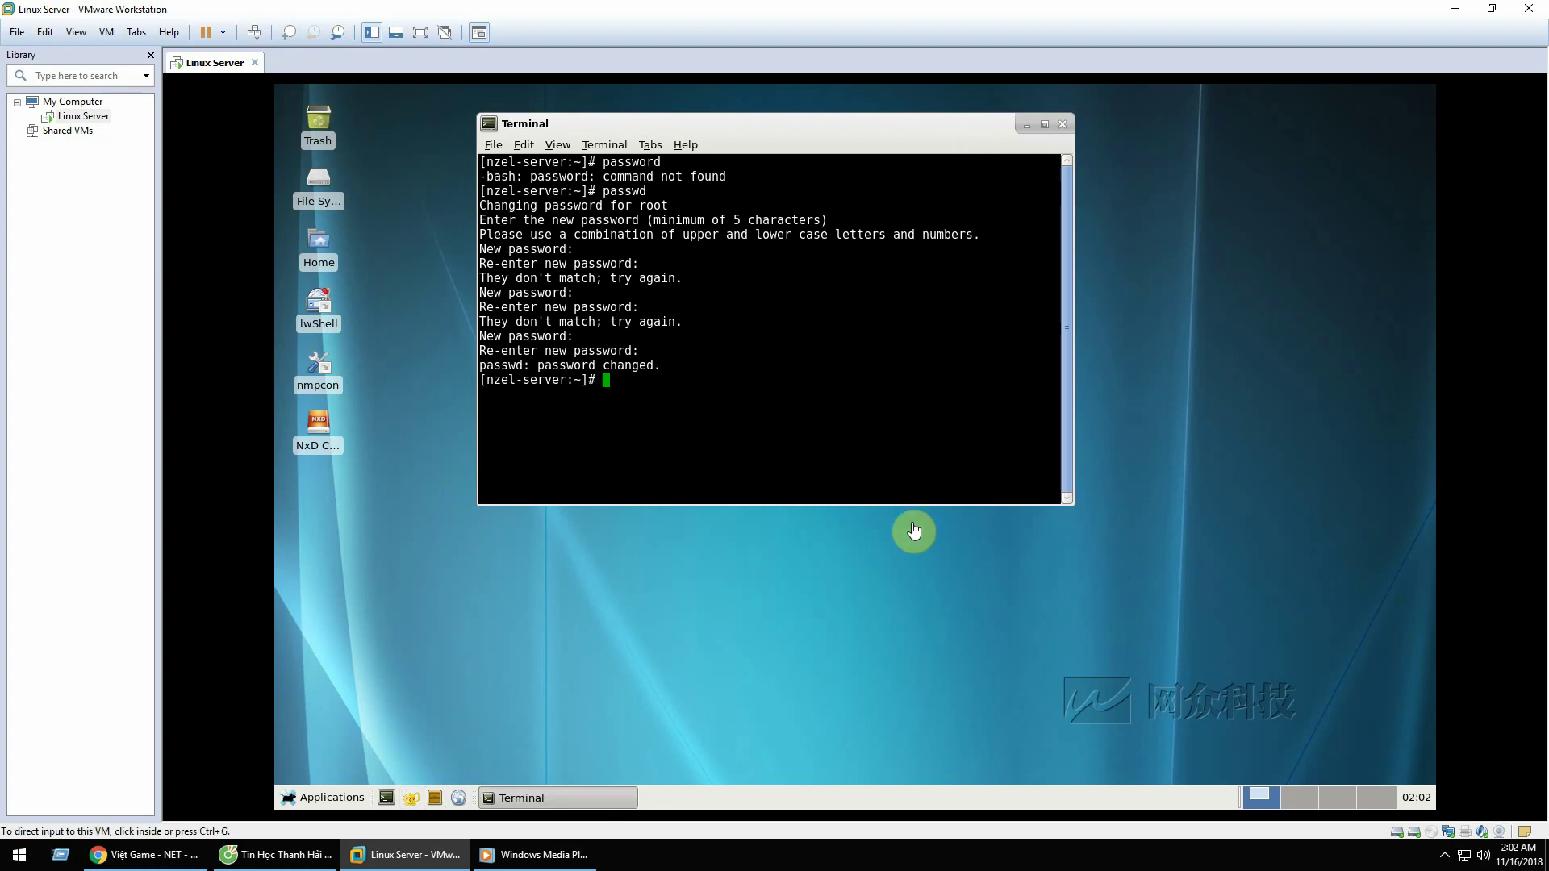
click(949, 138)
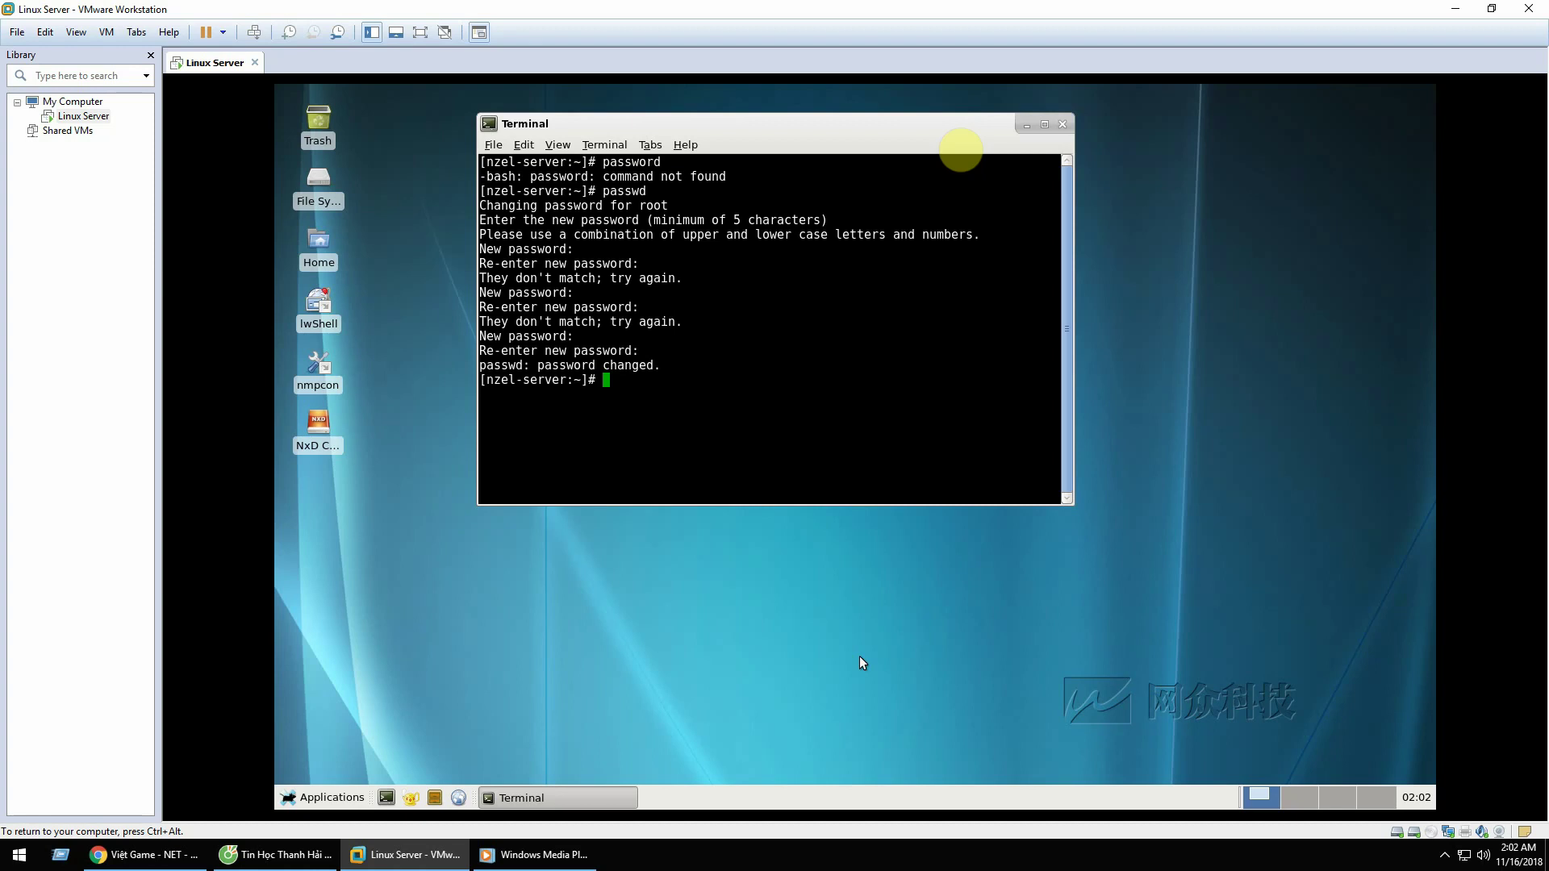
click(1061, 126)
Step: Browse from File System into /etc/ssh and open sshd_config in Geany
double_click(310, 179)
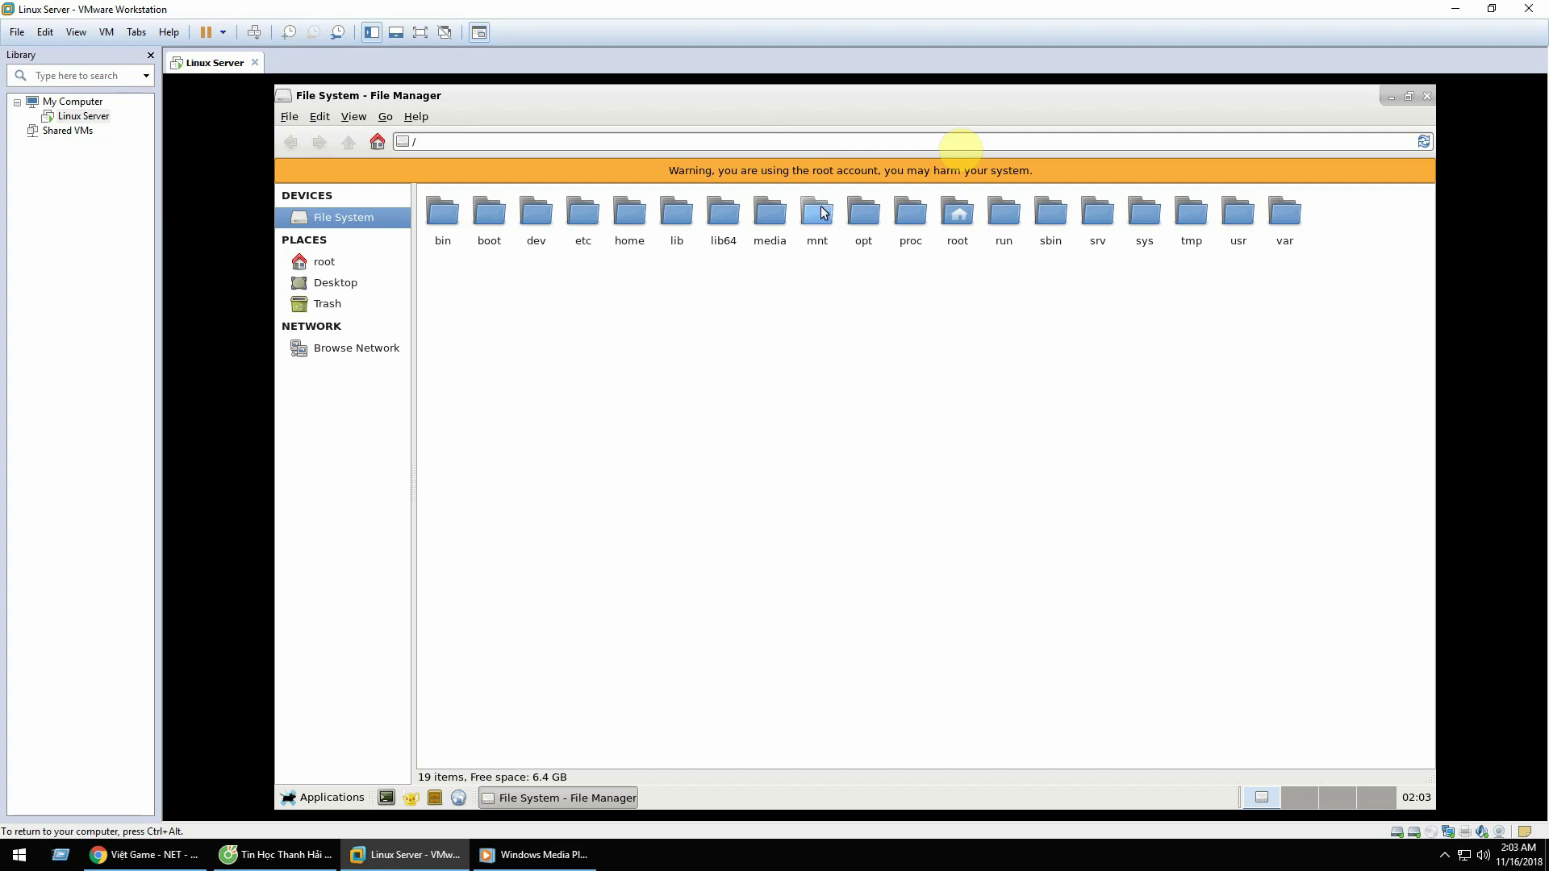
double_click(569, 220)
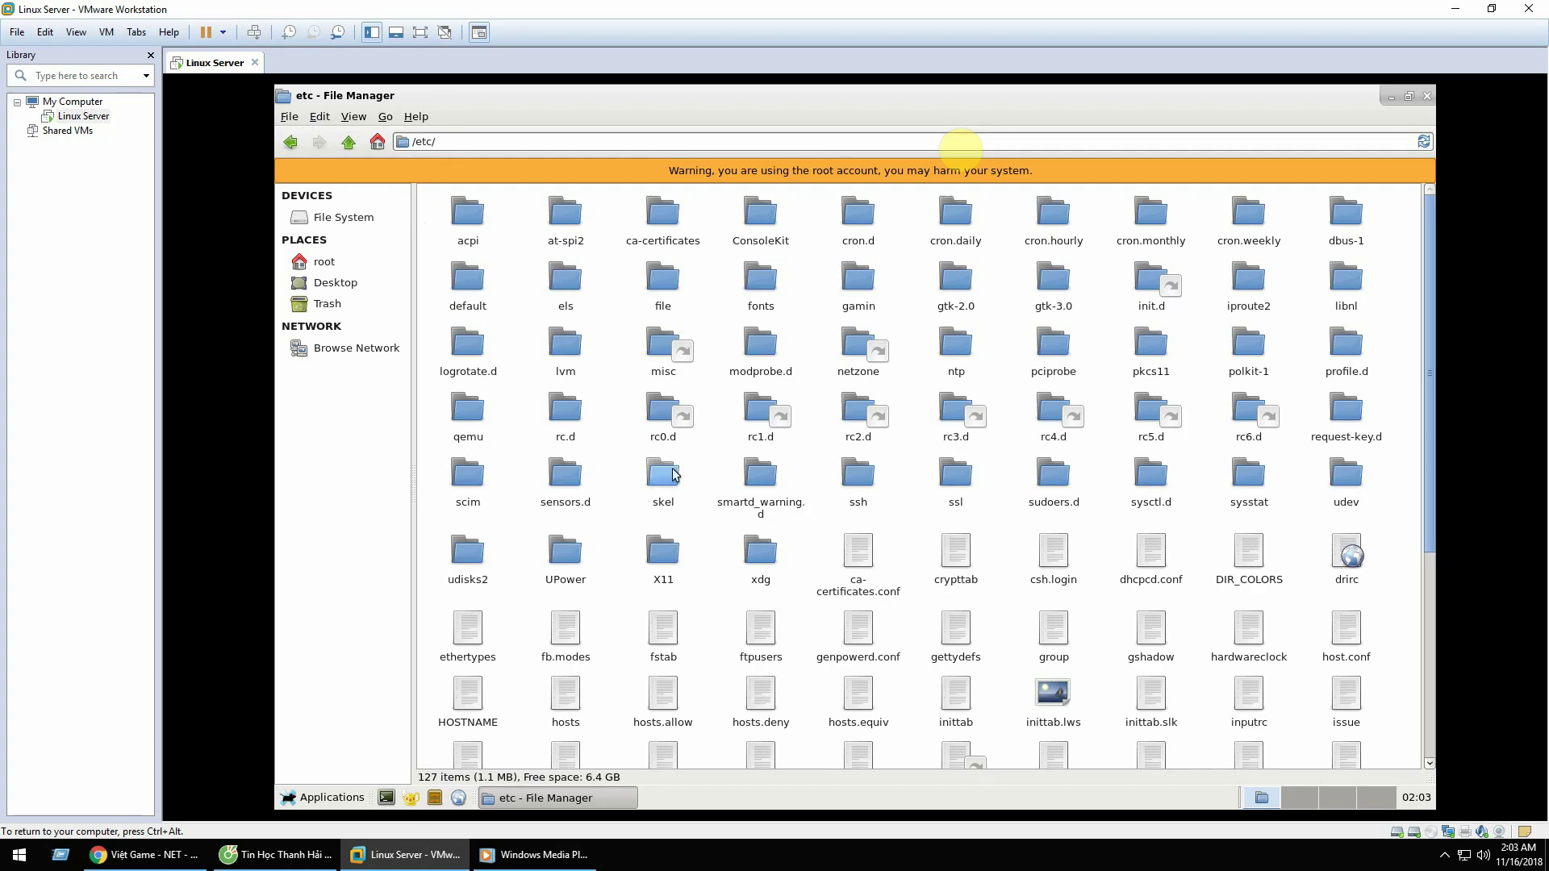
double_click(862, 481)
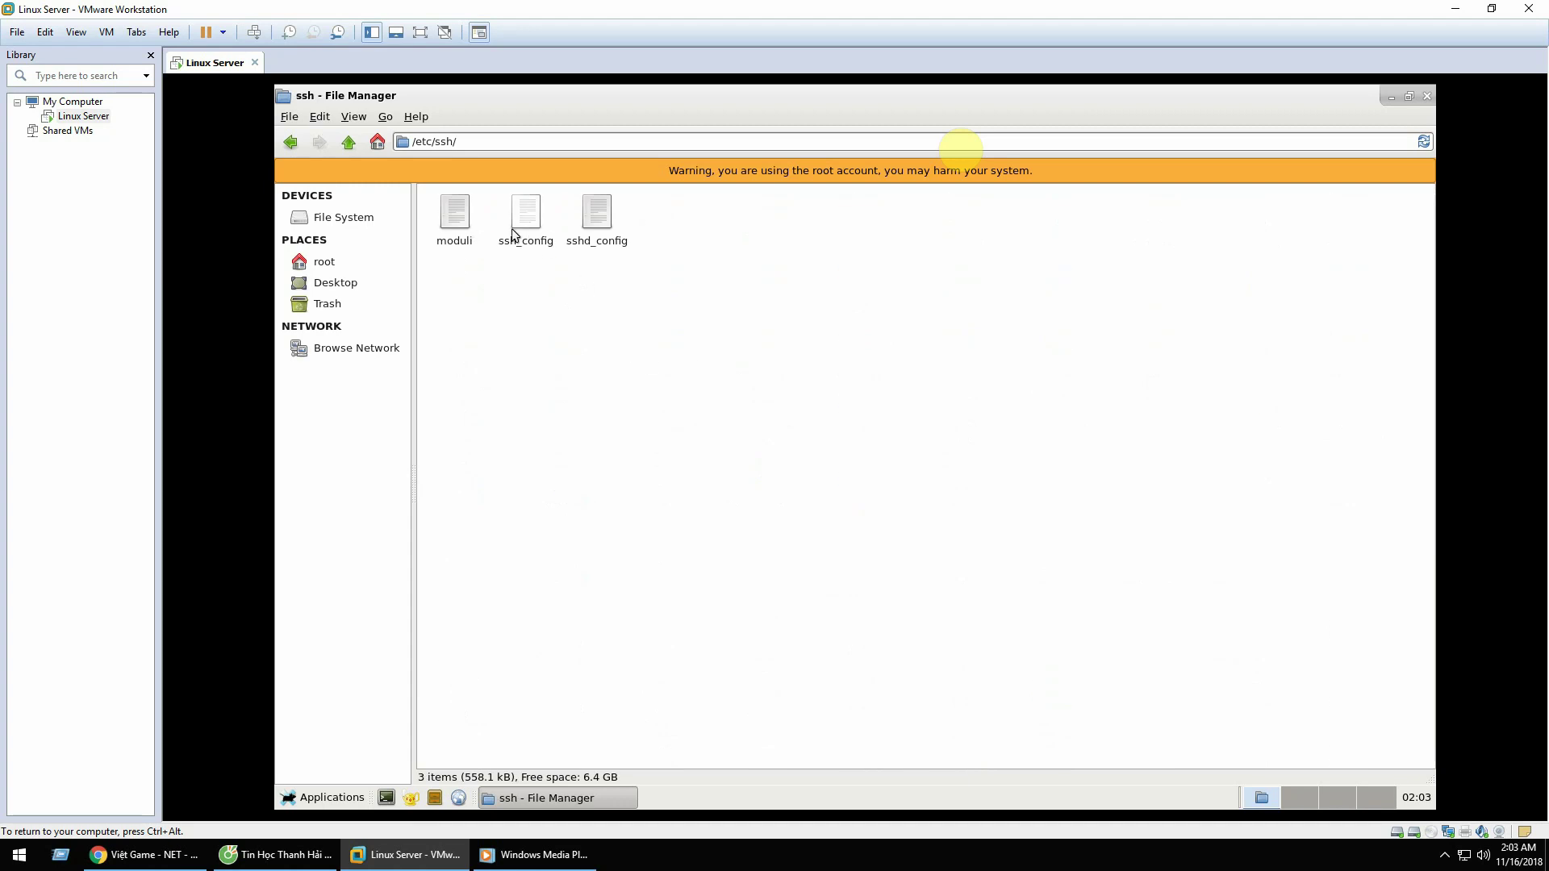
double_click(597, 216)
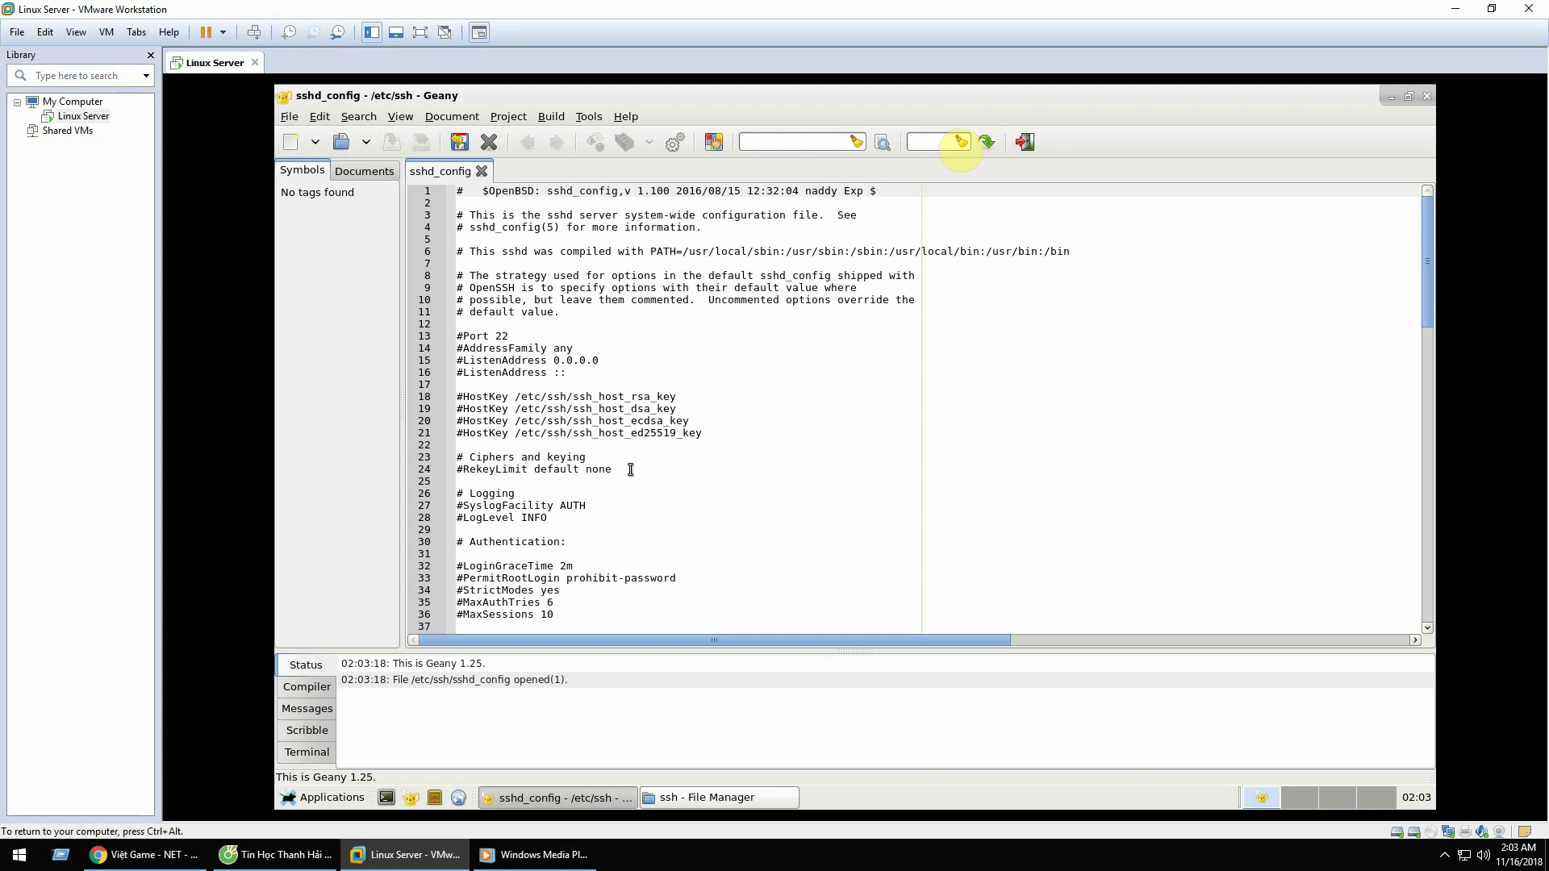
Step: On line 33, replace prohibit-password with yes and remove the leading # from PermitRootLogin
scroll(630, 470, down, 1)
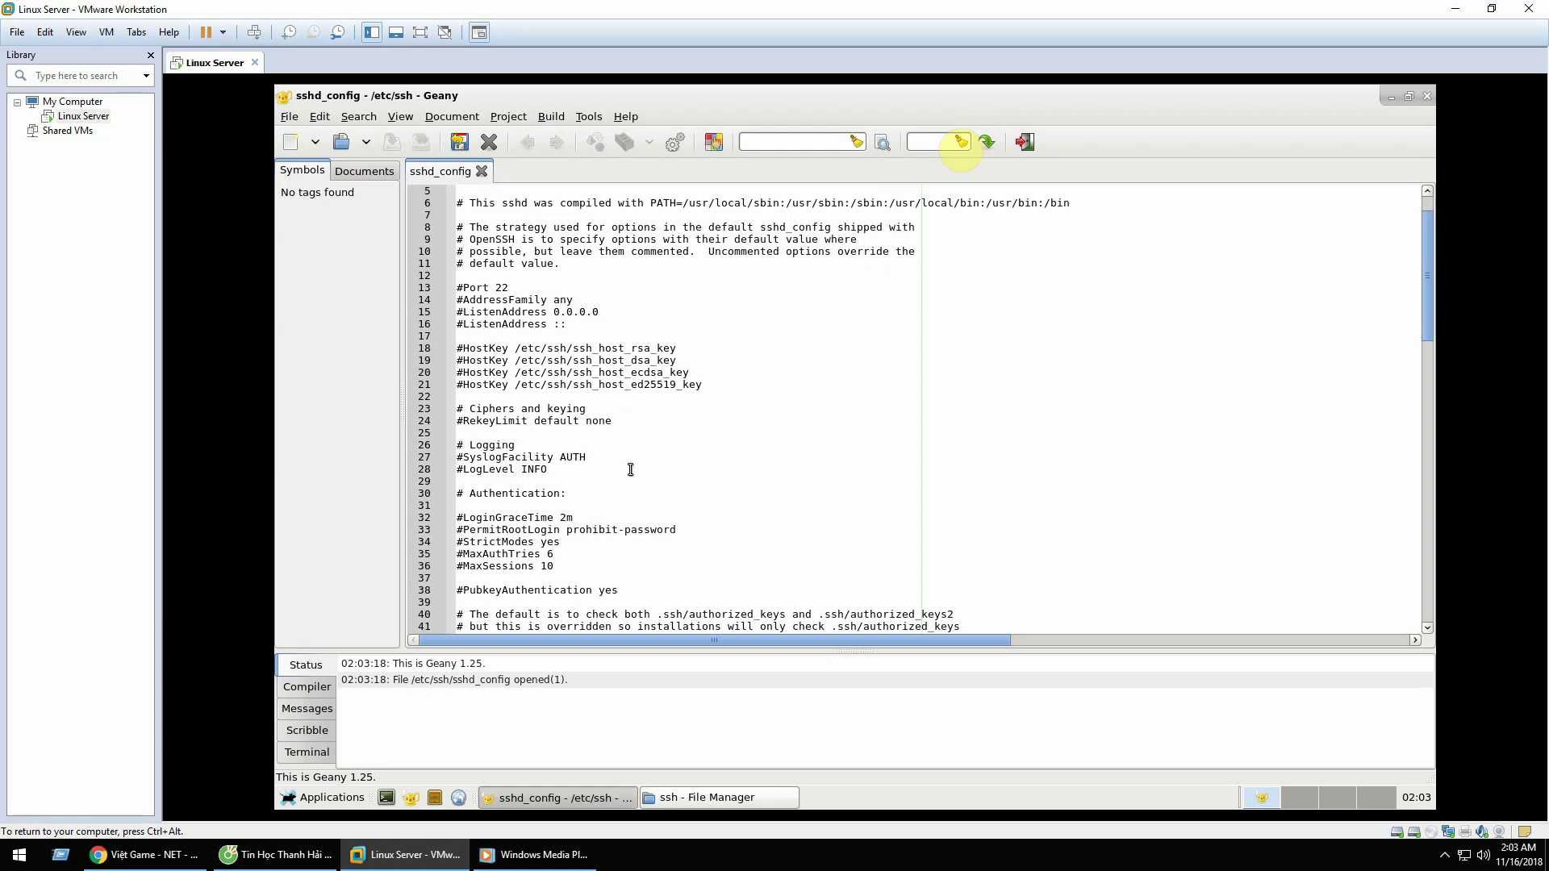
scroll(630, 469, down, 1)
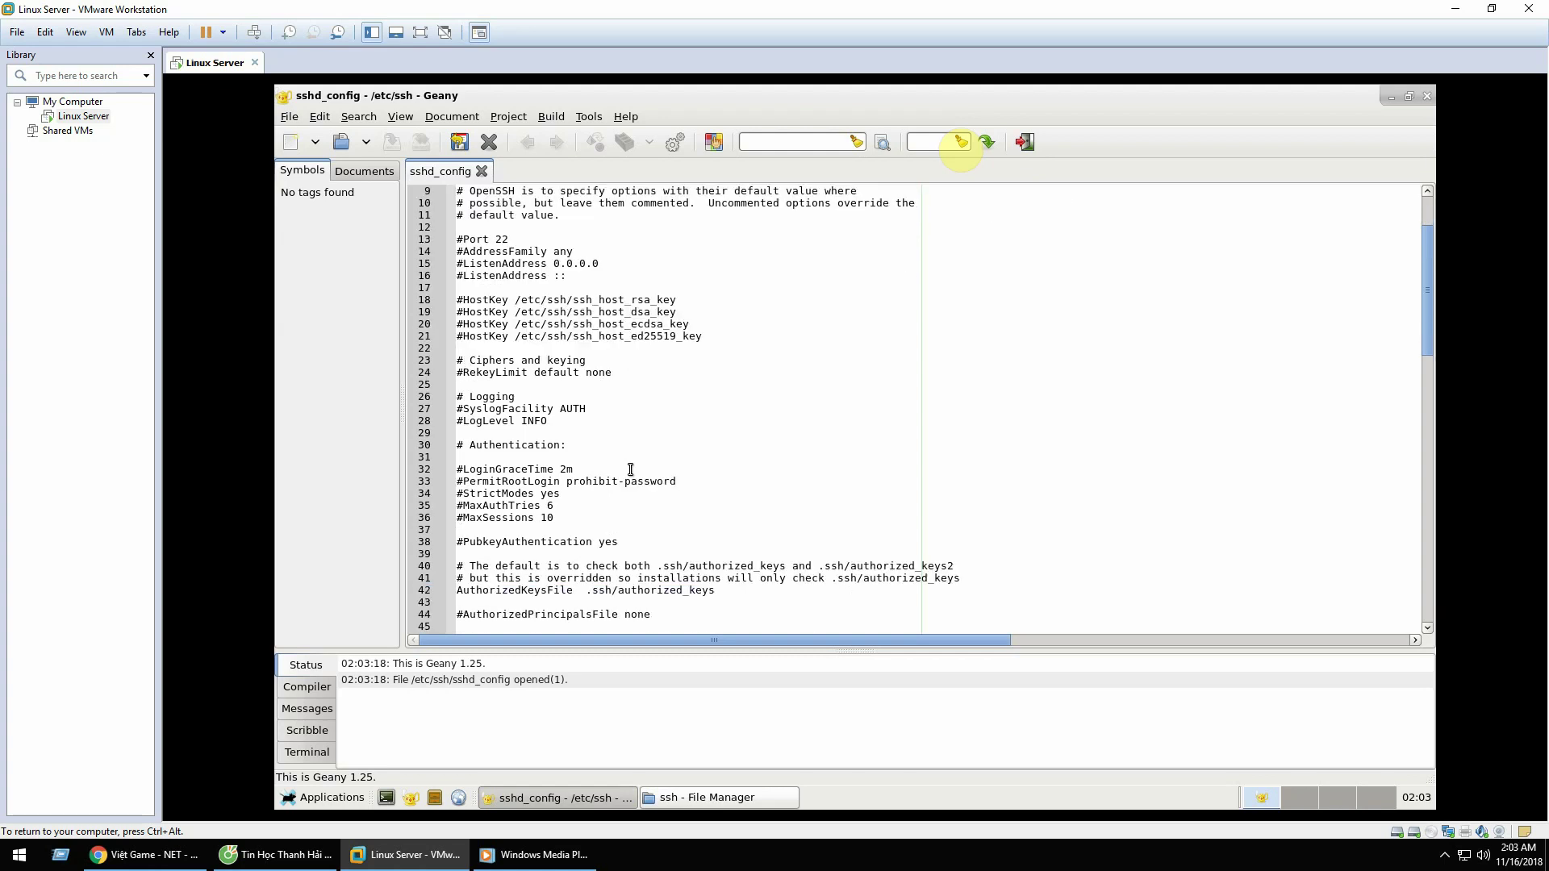
click(460, 481)
drag(461, 481, 705, 481)
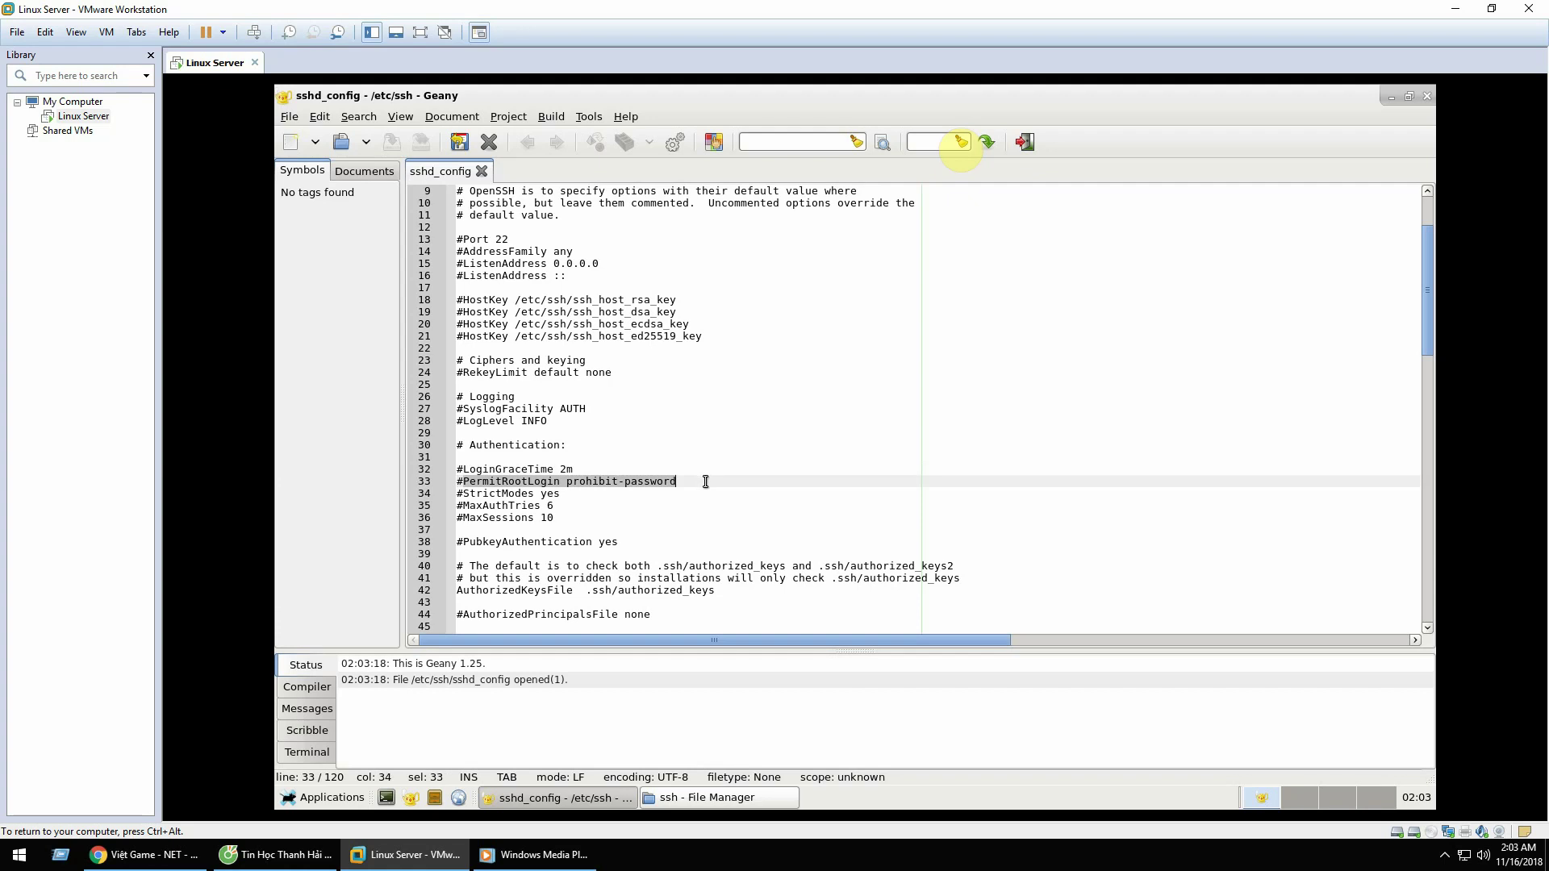
click(509, 490)
click(460, 482)
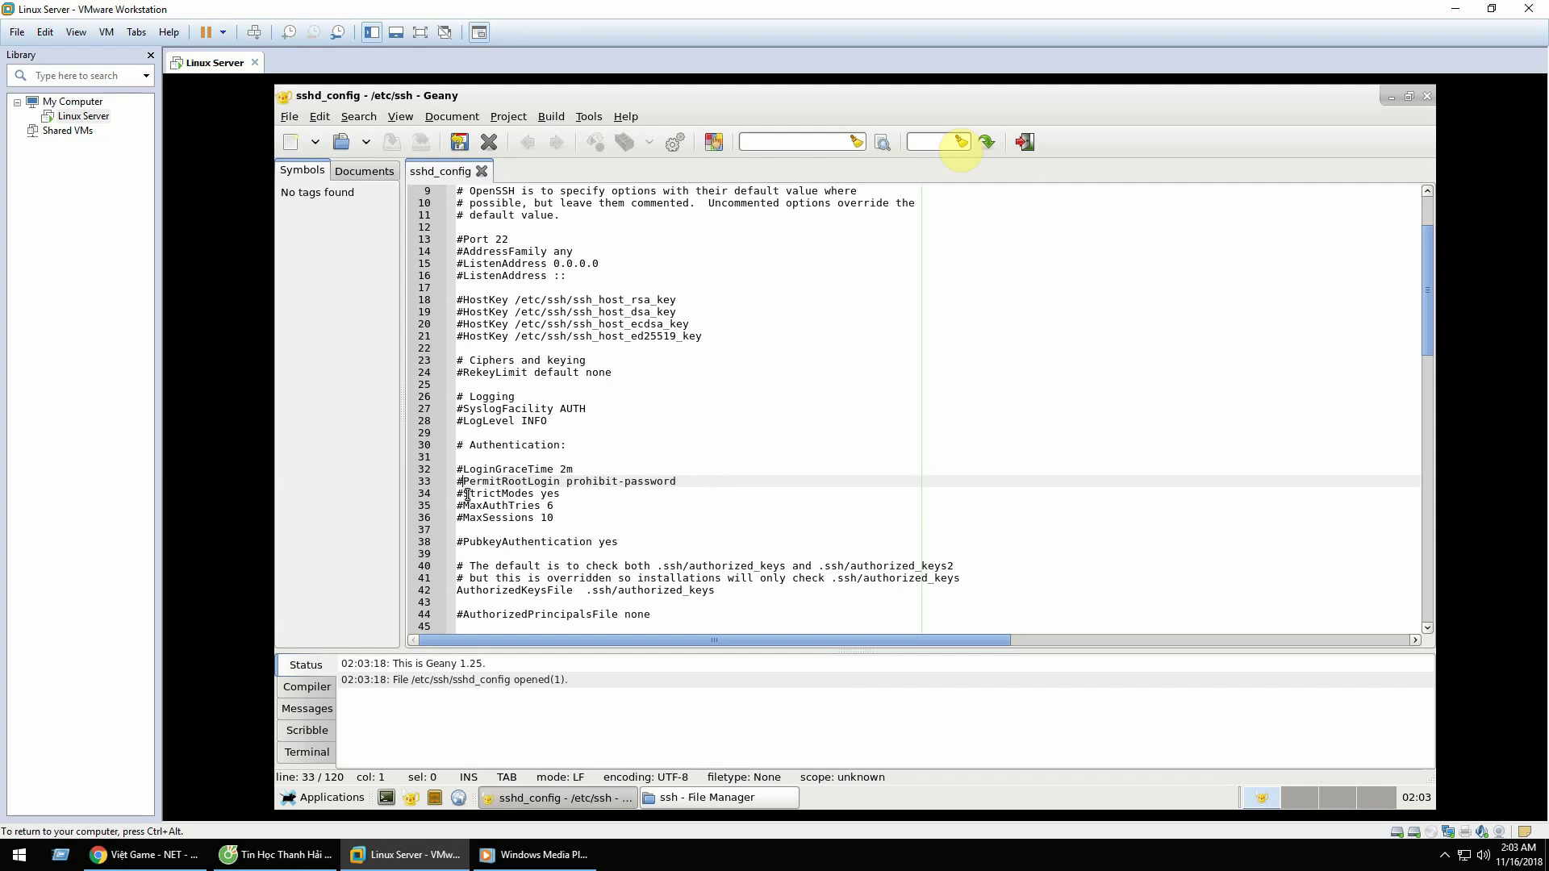
click(568, 482)
drag(567, 483, 675, 487)
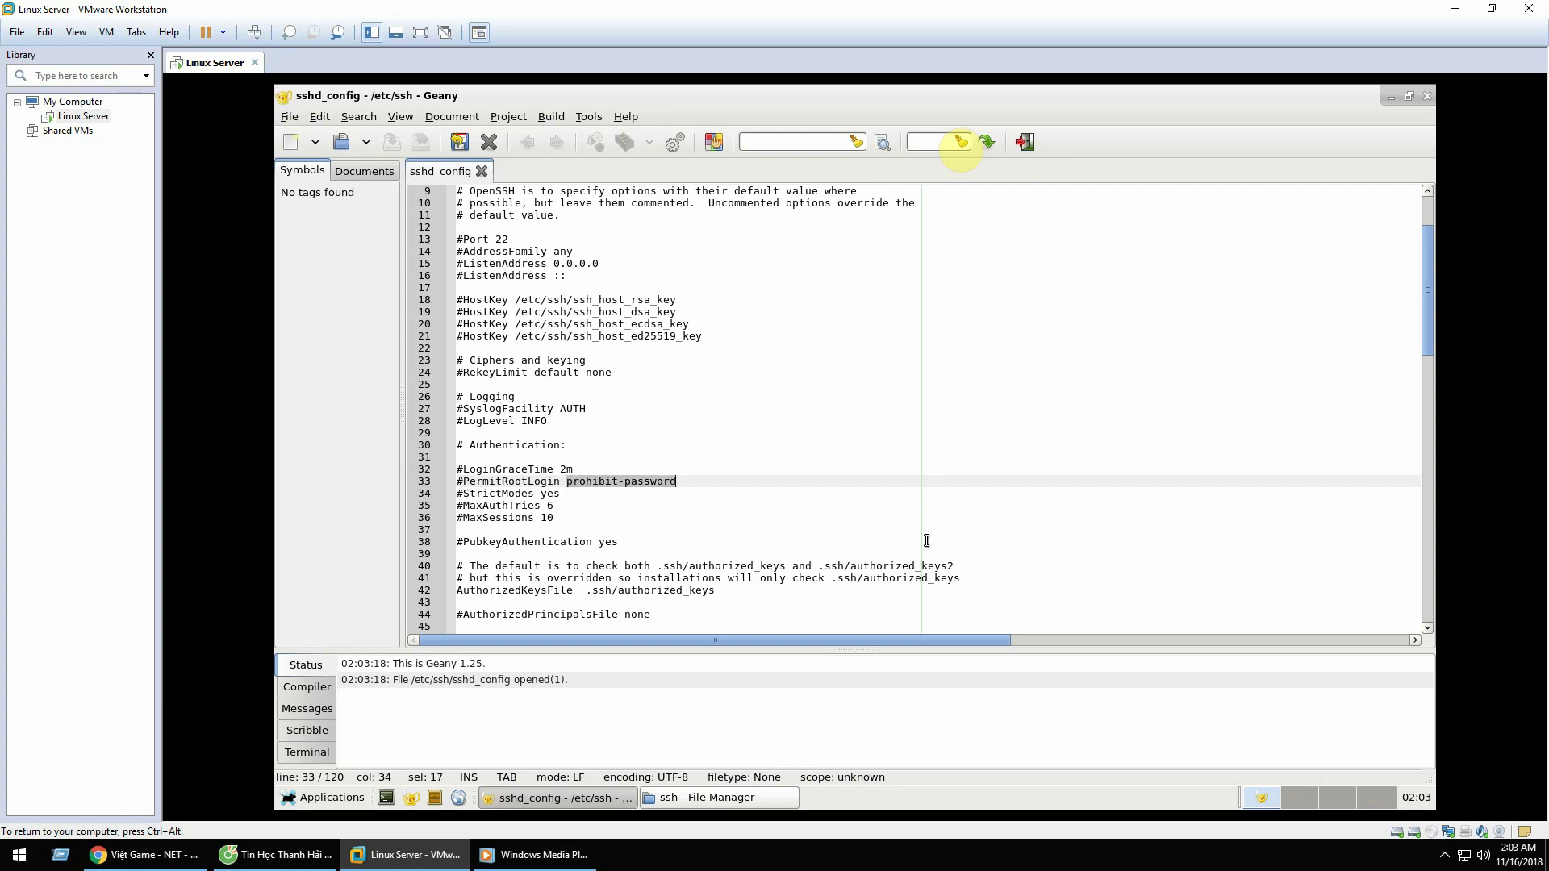
text(yes)
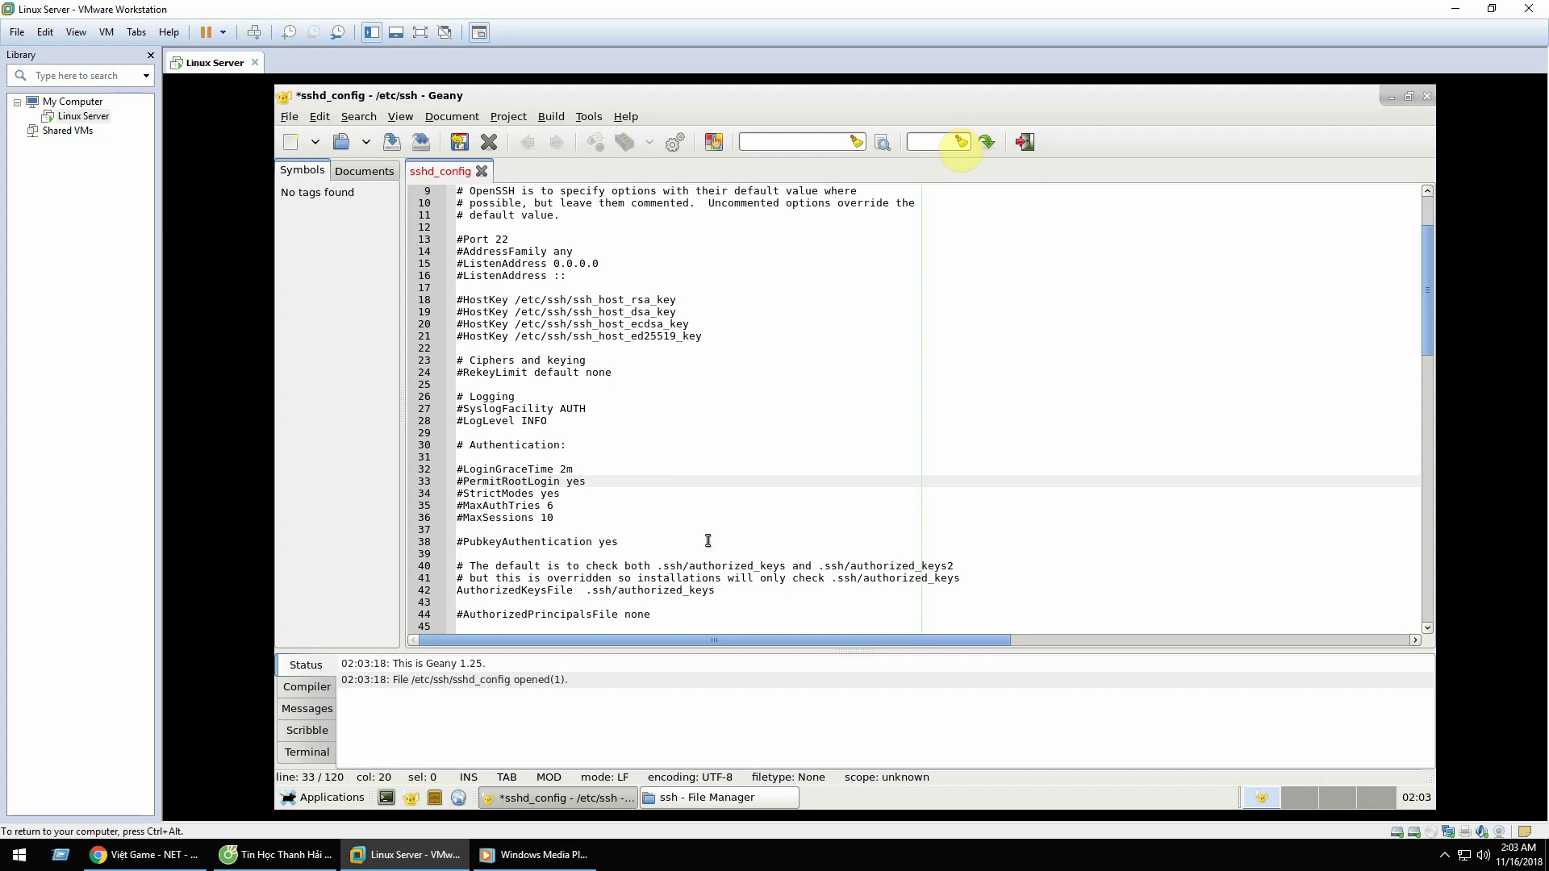
key(Home)
key(BackSpace)
Step: Save sshd_config and close Geany and the ssh file manager window
click(392, 142)
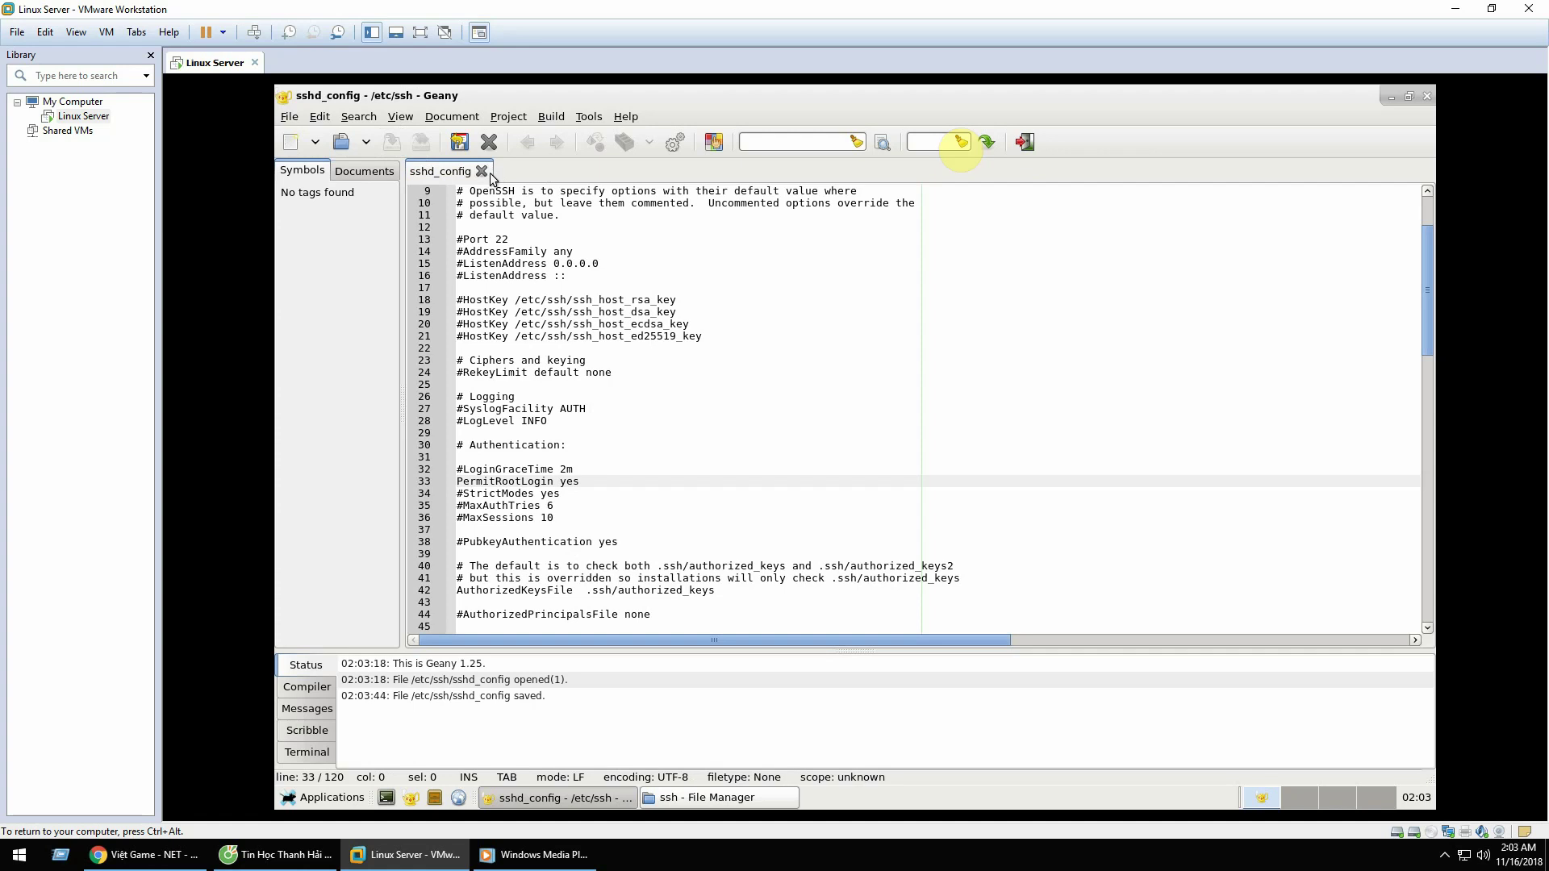
click(482, 171)
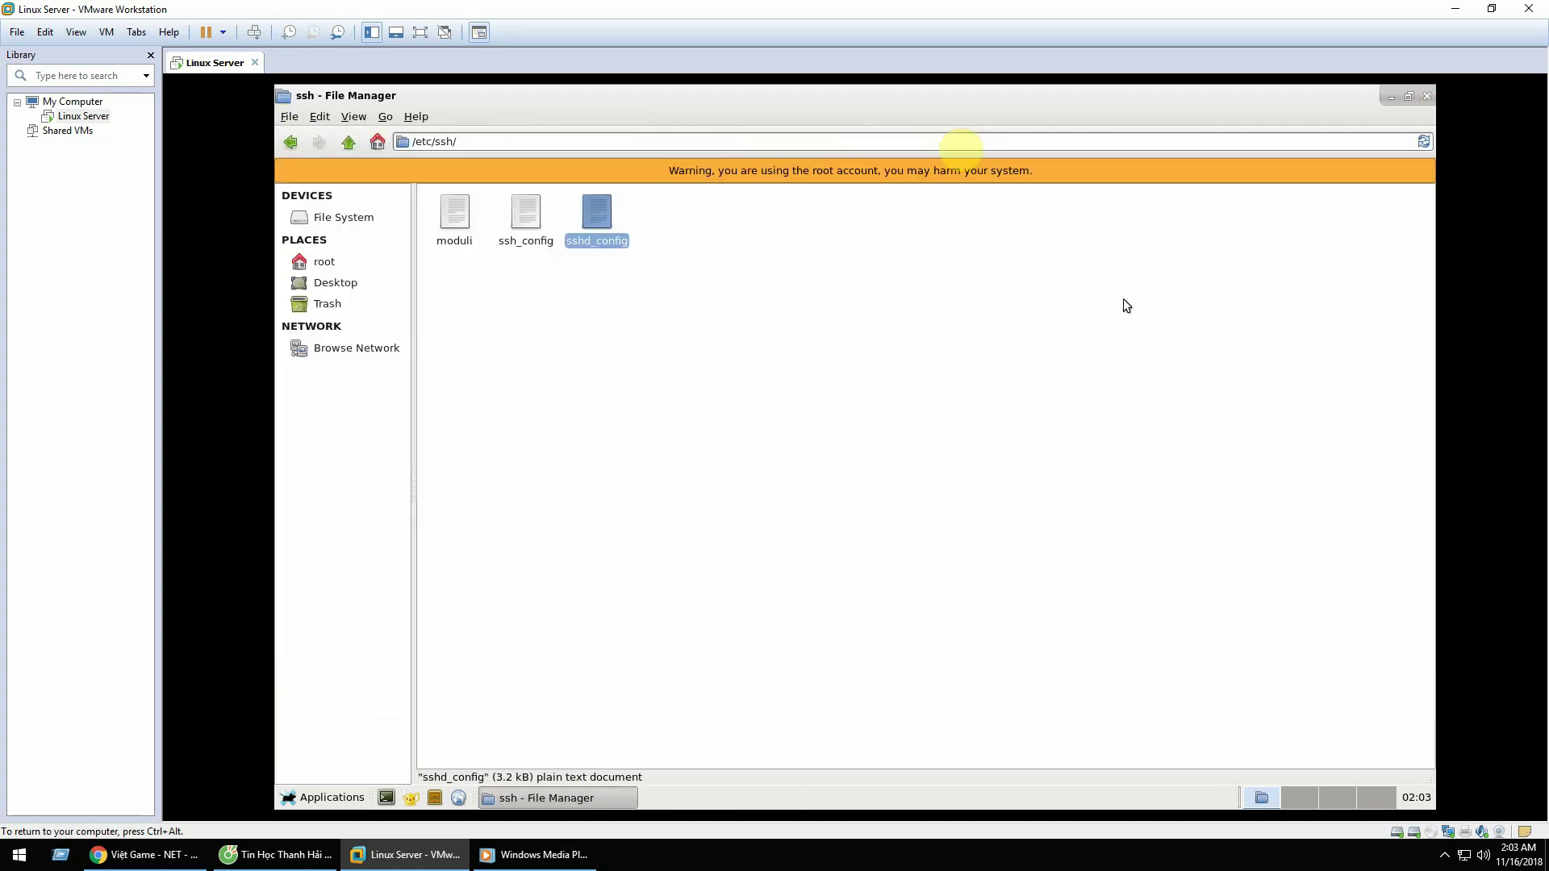
click(1426, 96)
drag(1207, 94, 1047, 197)
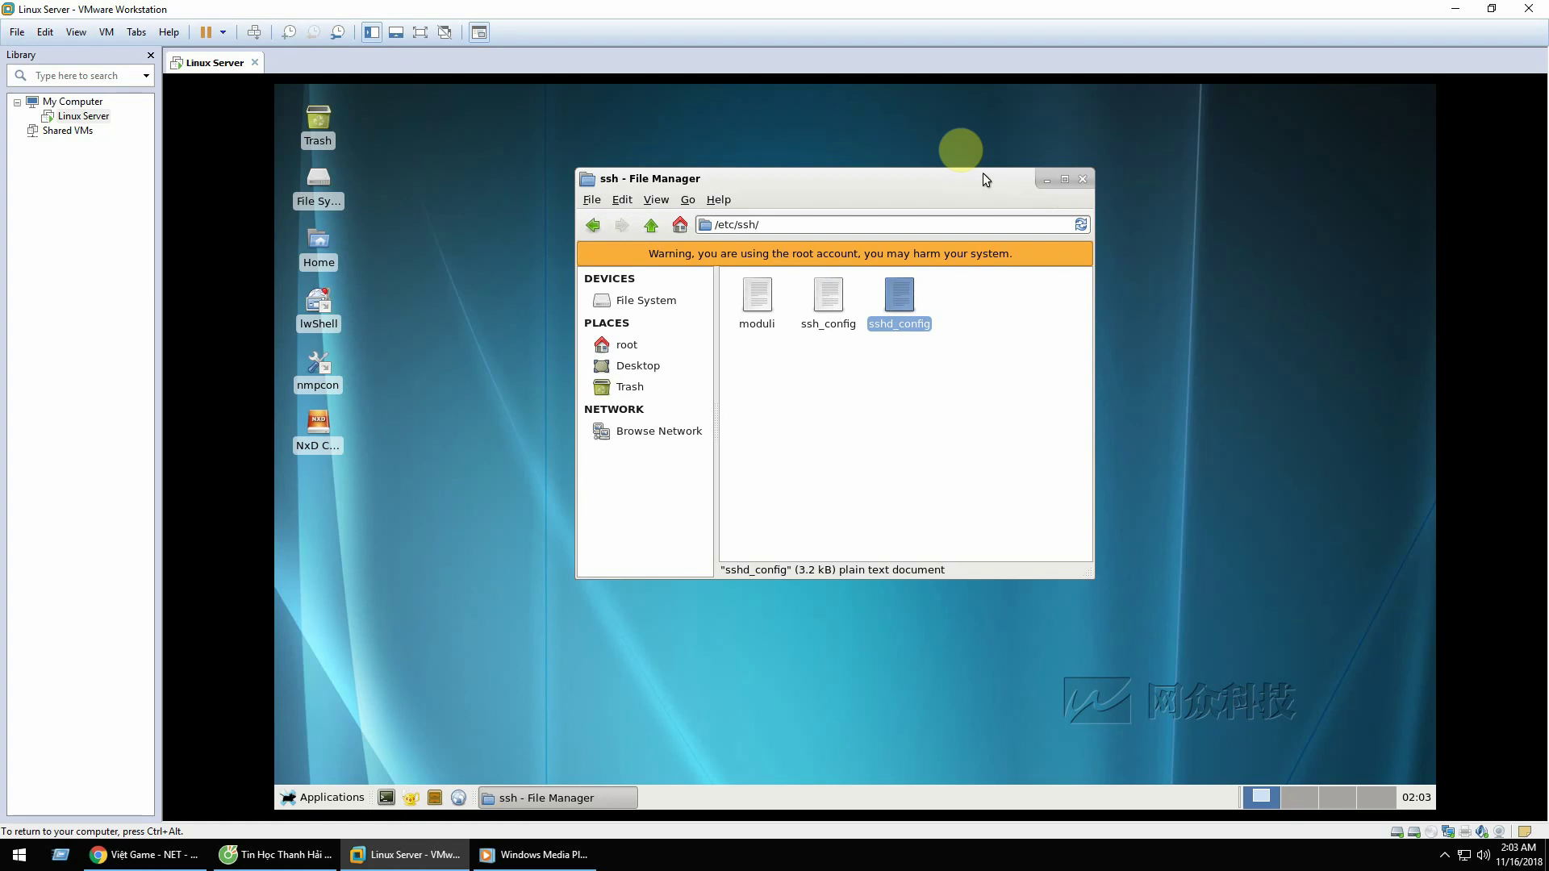
click(1082, 179)
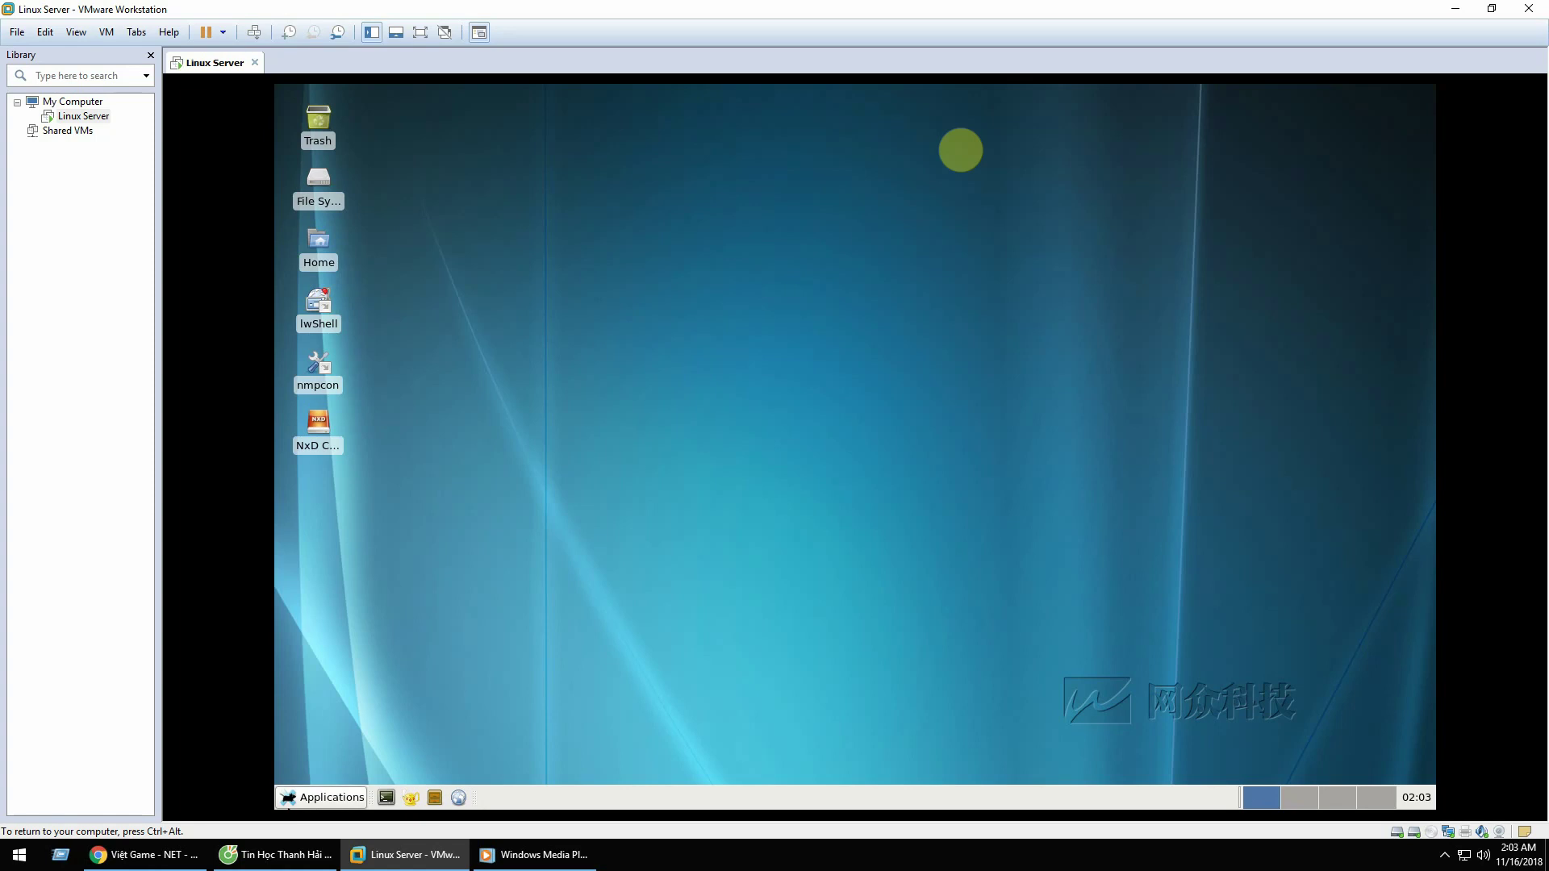
Step: In a terminal, make /etc/rc.d/rc.sshd executable with chmod +x
click(386, 797)
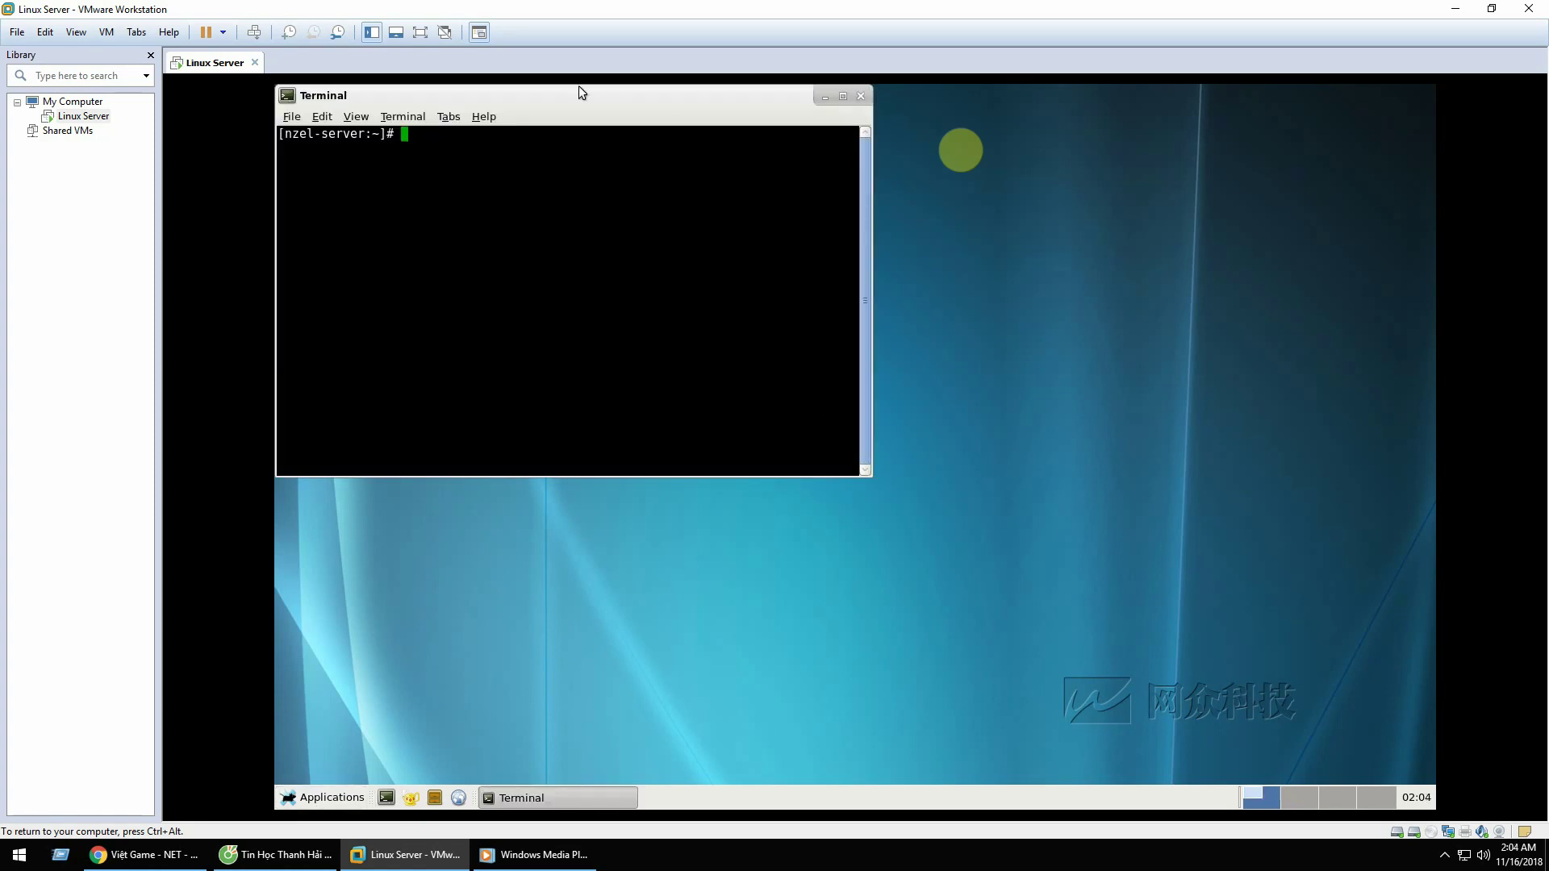
drag(578, 87, 764, 195)
text(cmo)
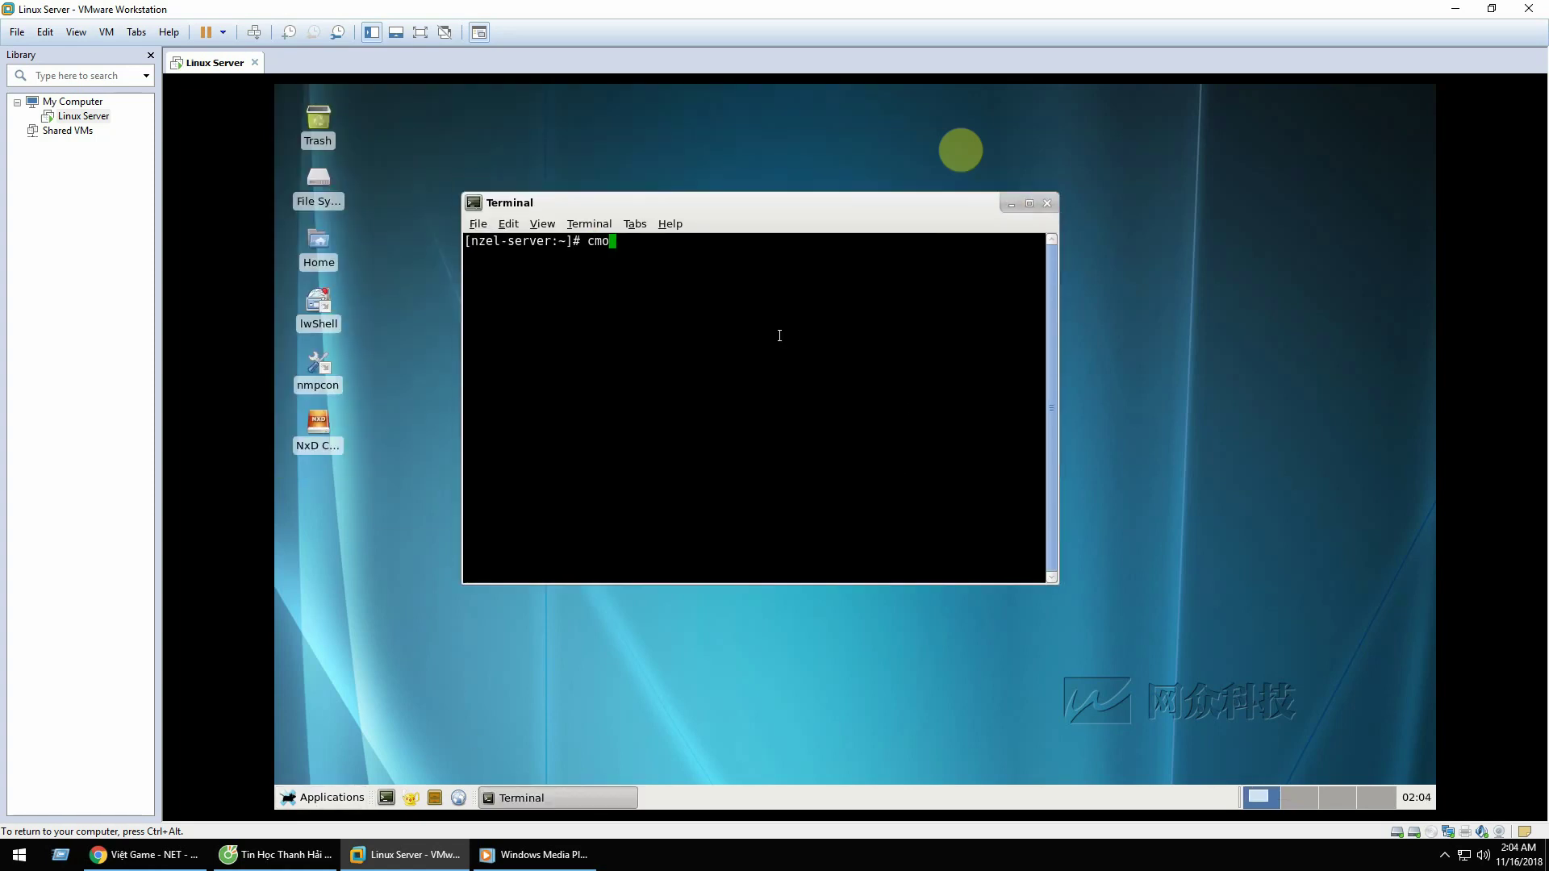
key(BackSpace)
key(BackSpace)
text(mo)
key(BackSpace)
key(BackSpace)
text(hmod )
text(+x)
text( /)
text(ect)
key(BackSpace)
key(BackSpace)
text(tc/rc.d/rc.sshd)
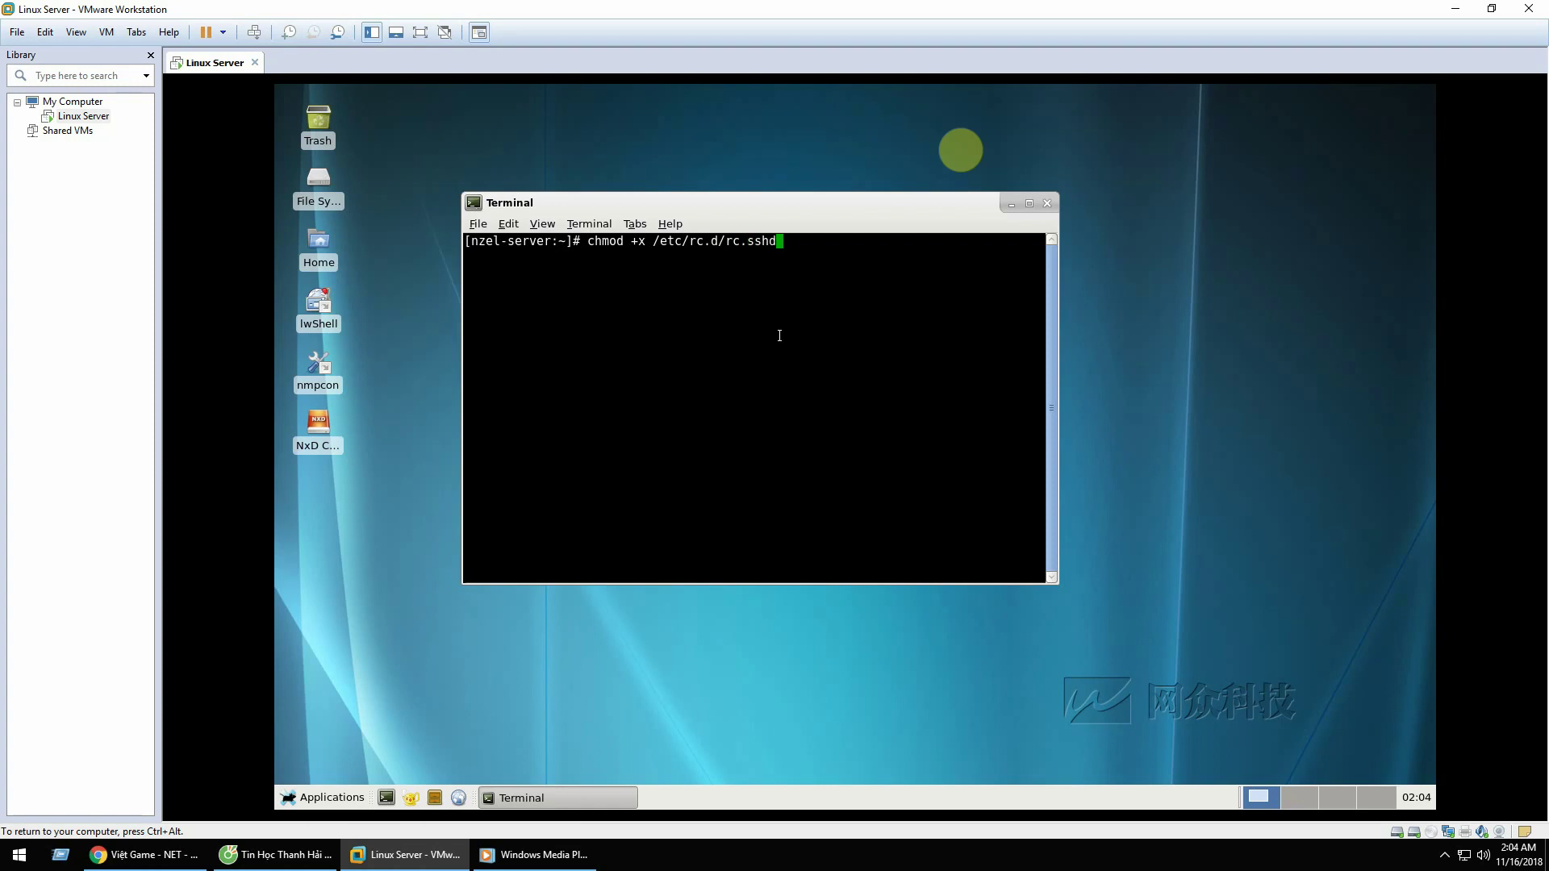
key(Return)
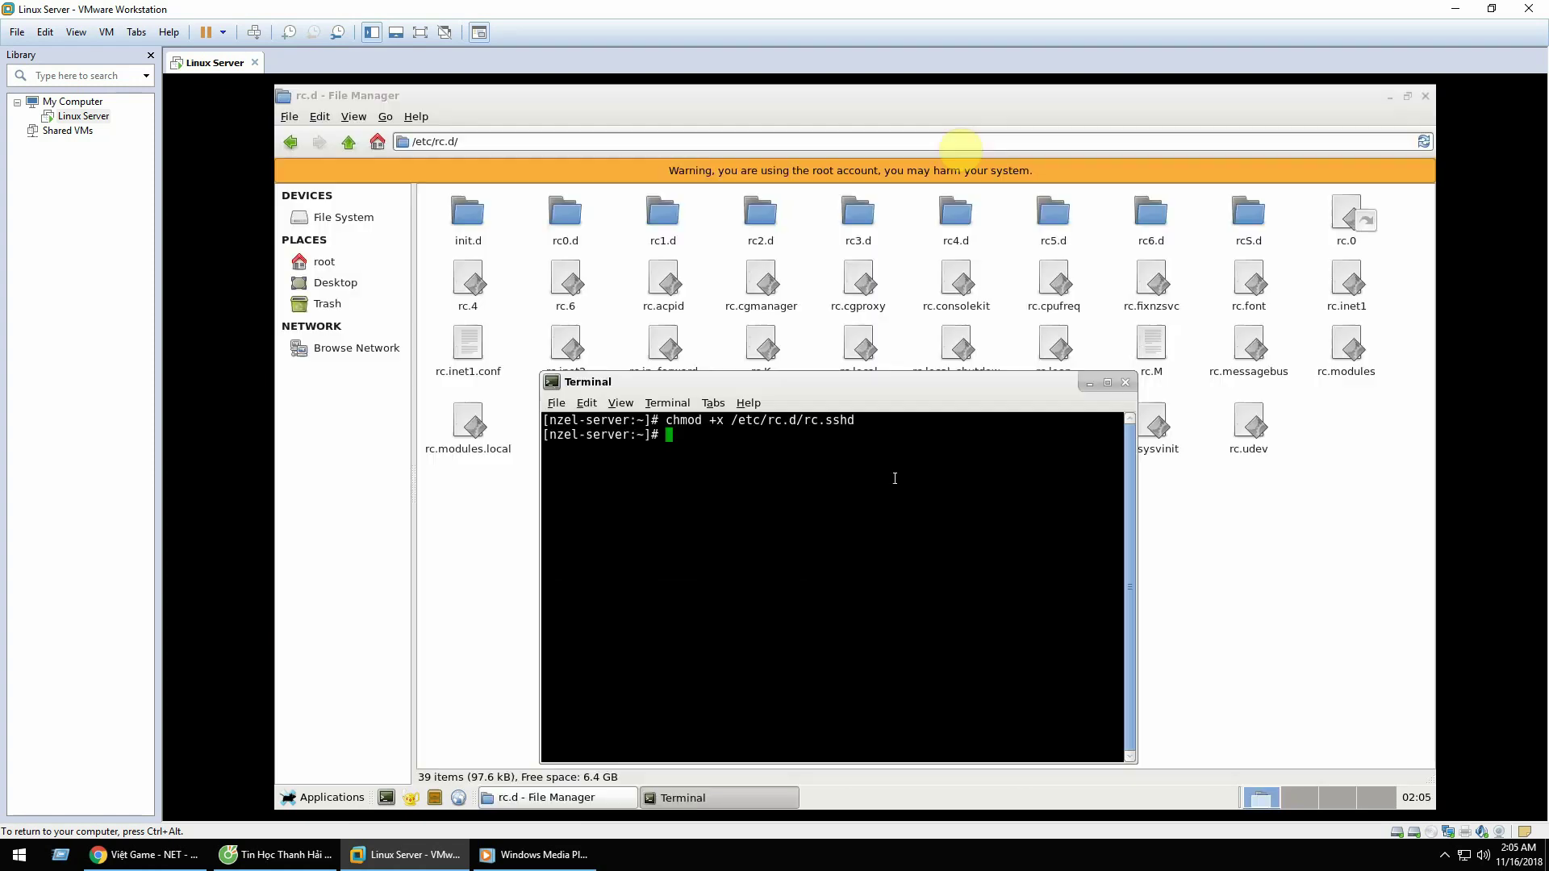
Step: Start the SSH service with /etc/rc.d/rc.sshd start, generating host keys
text(passwd)
key(ctrl+u)
text(passwd)
key(BackSpace)
key(BackSpace)
key(BackSpace)
key(BackSpace)
key(BackSpace)
key(BackSpace)
text(/s)
key(BackSpace)
text(etc/rc.d/rc.sshd)
text(start)
key(Return)
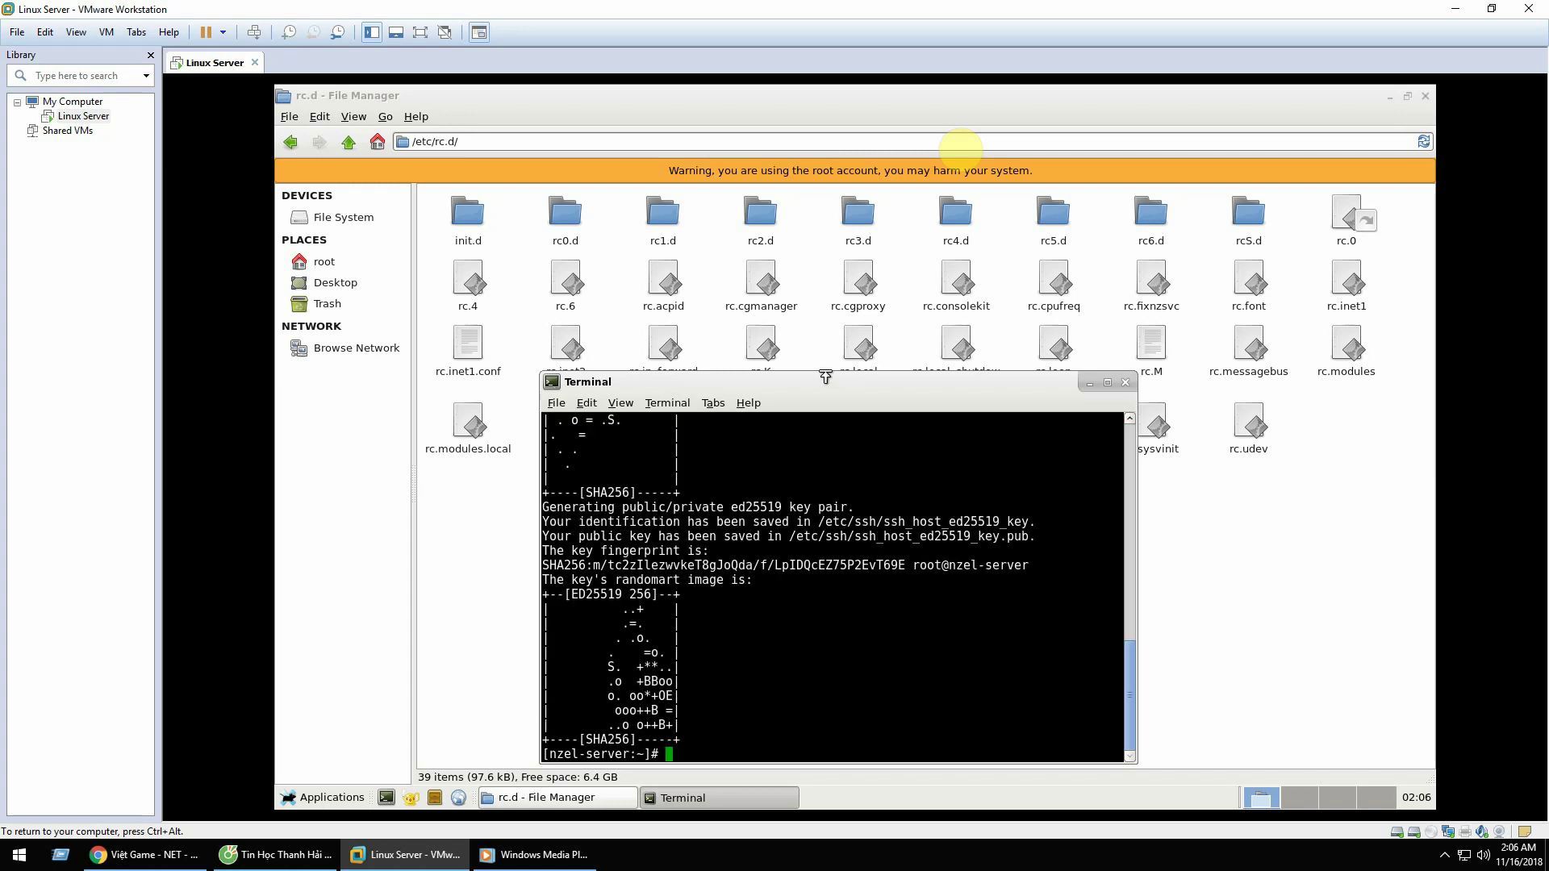
Step: Review the rc.sshd output, then close the terminal window
drag(819, 393, 851, 256)
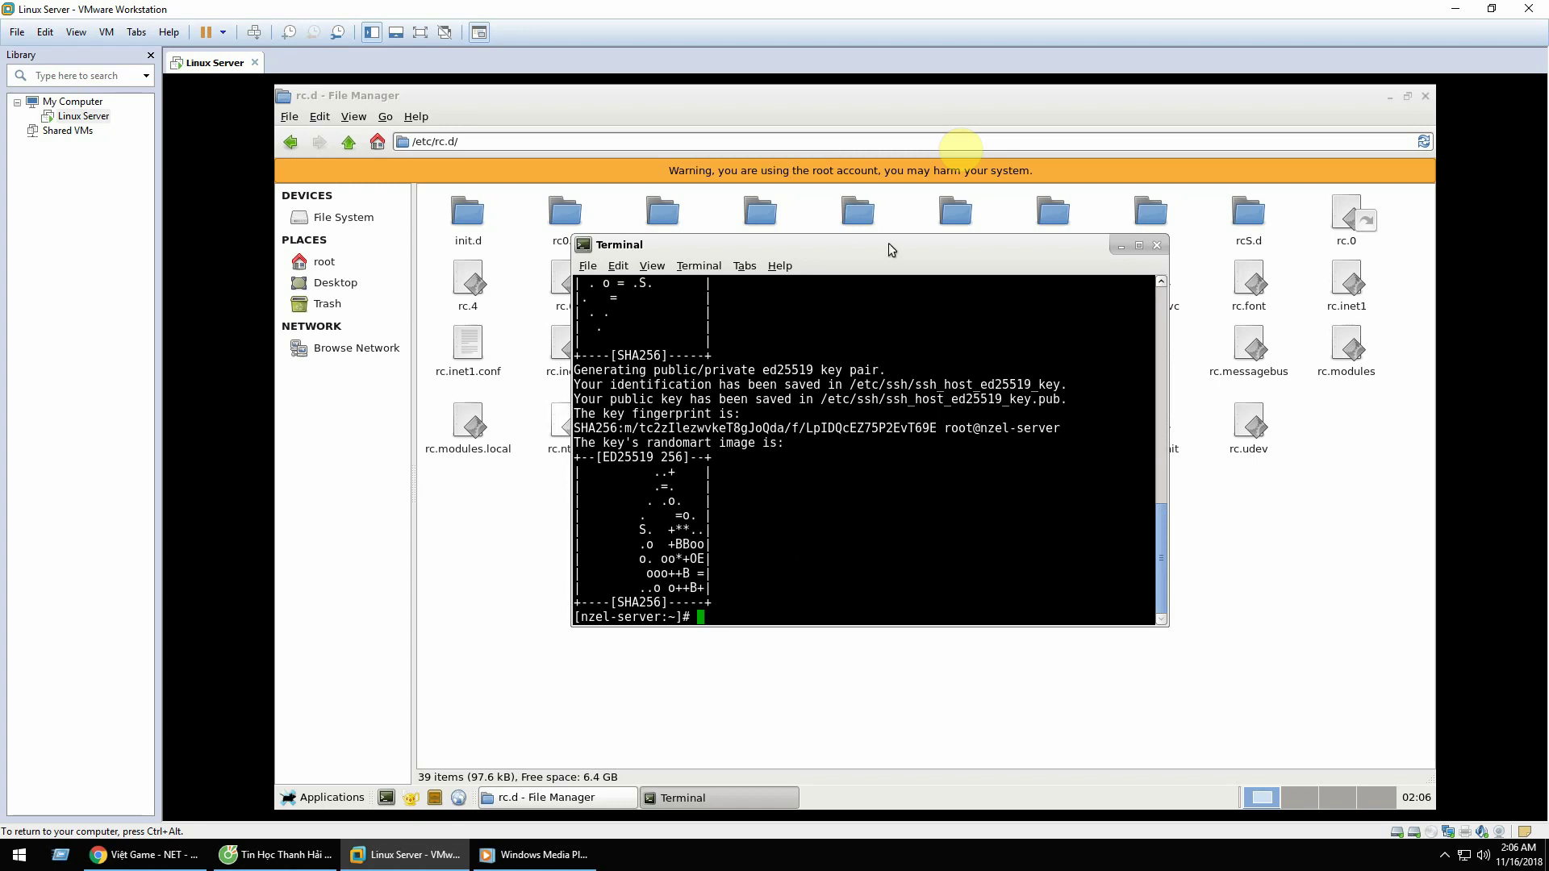
mouse_move(888, 241)
mouse_down()
mouse_move(892, 202)
mouse_move(897, 225)
mouse_up()
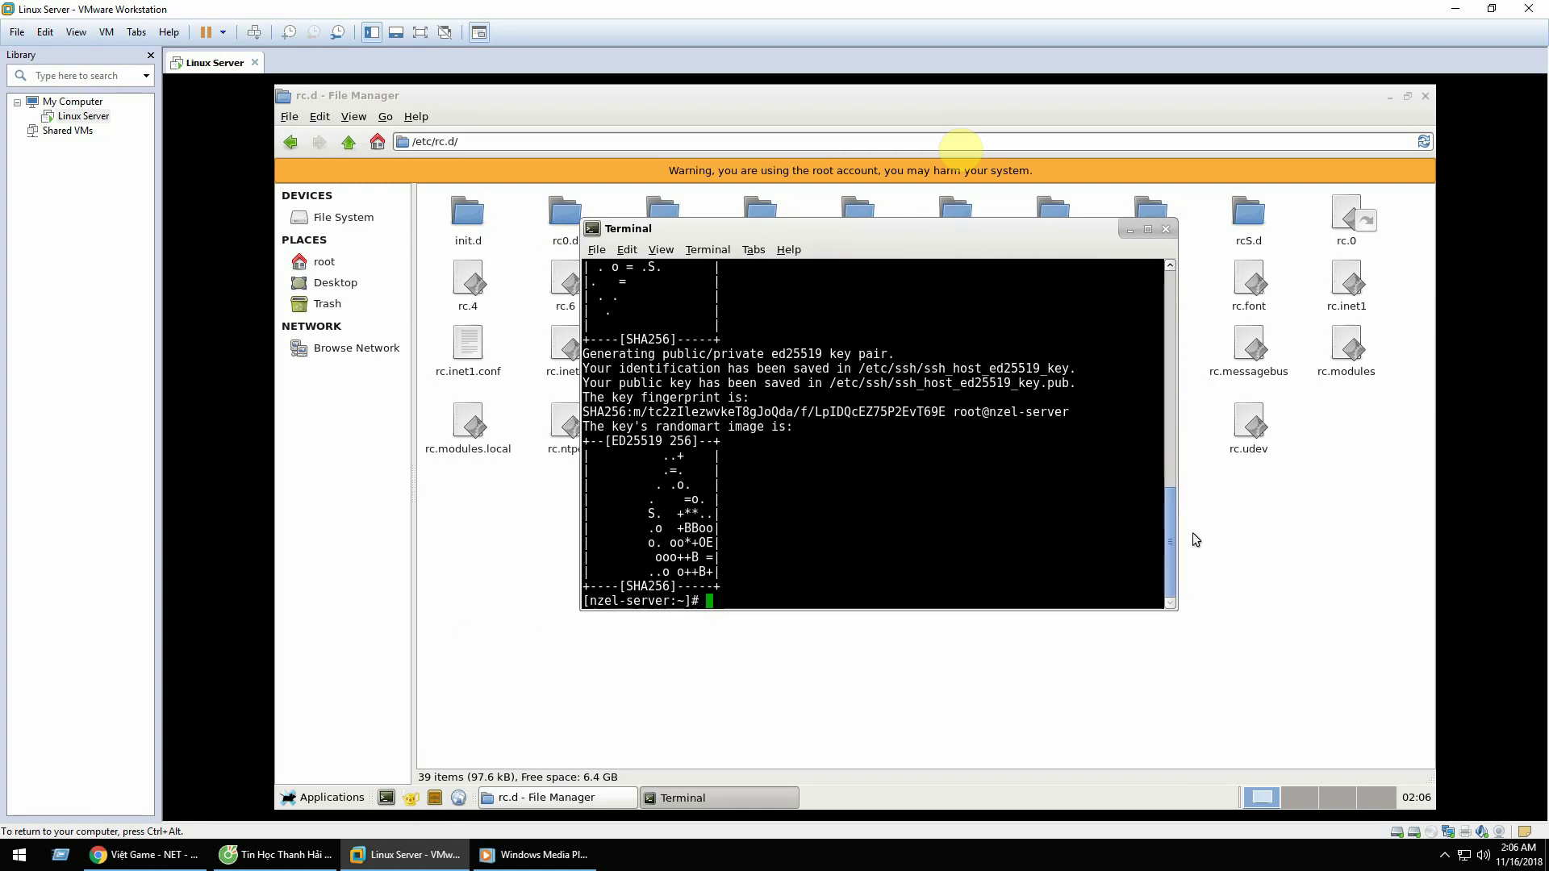
drag(1164, 545, 1139, 234)
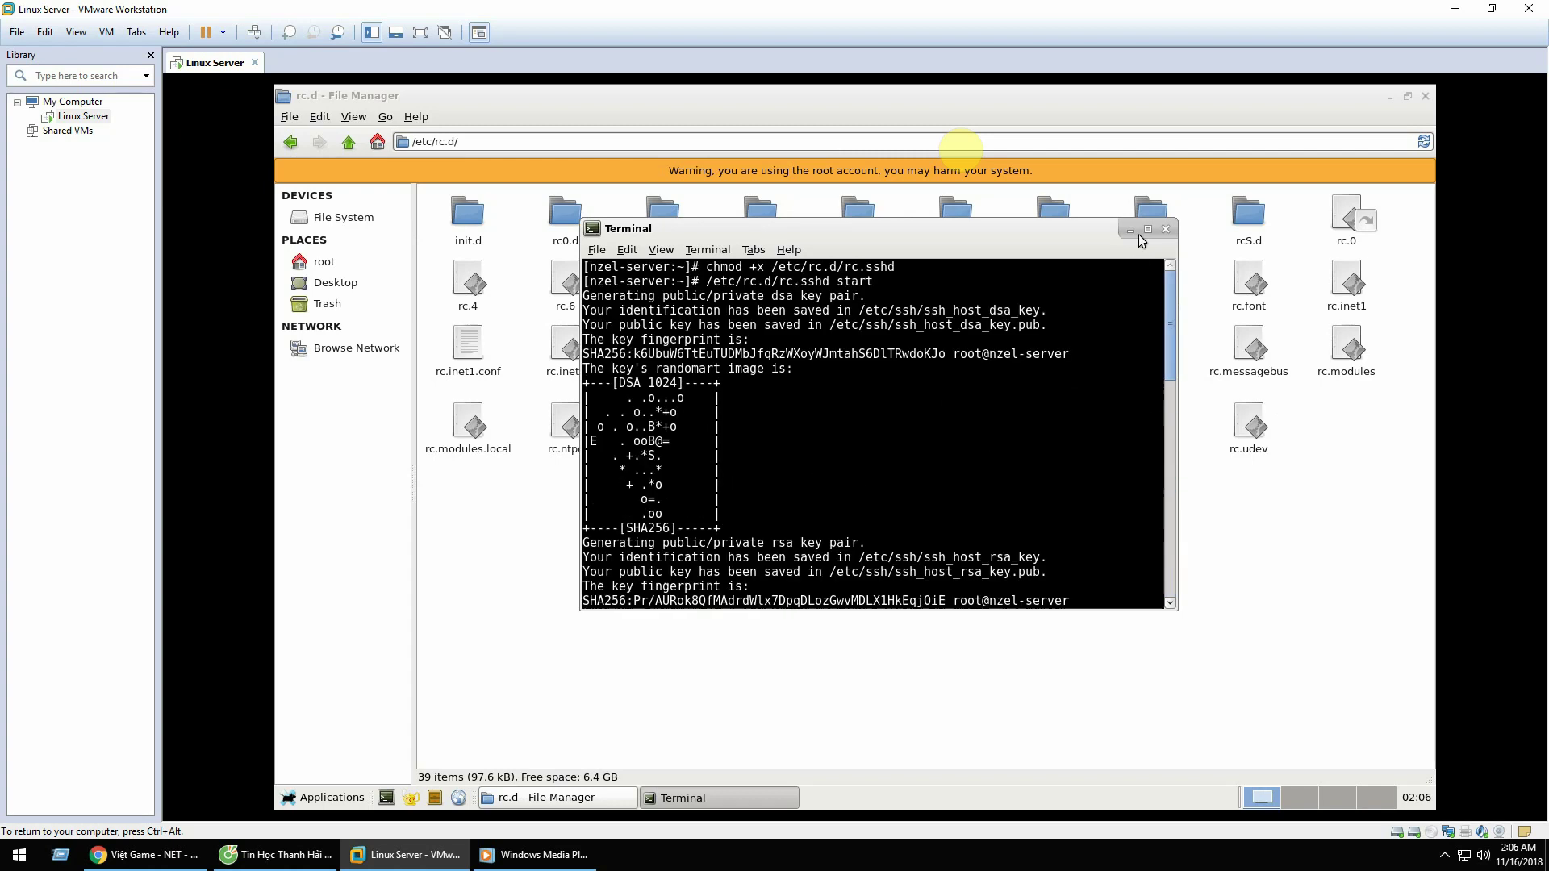
scroll(1121, 266, down, 10)
click(1165, 229)
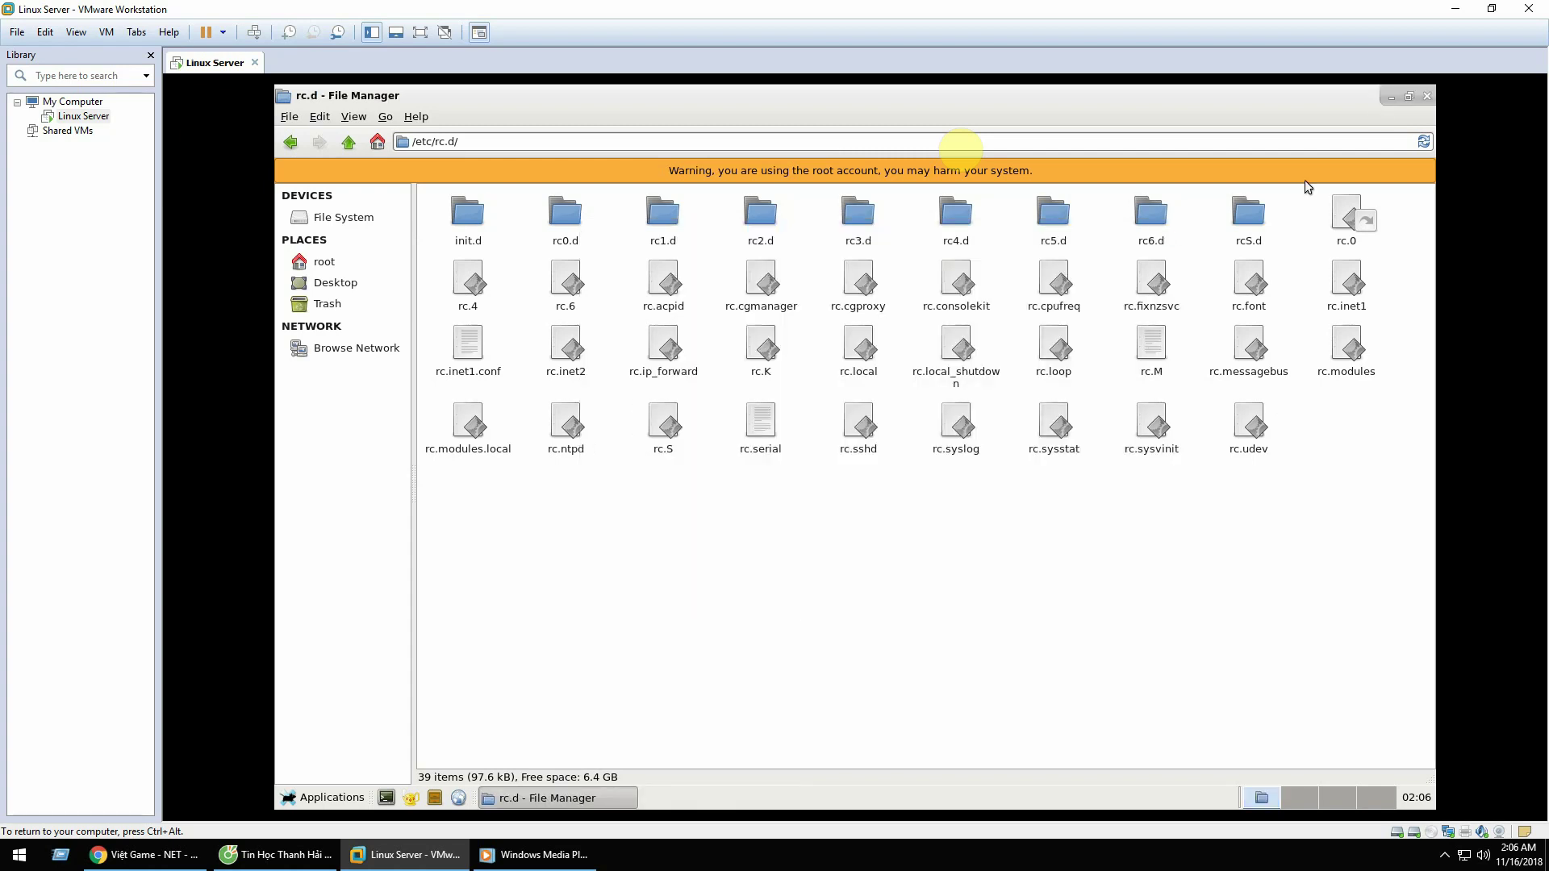
Step: Close the rc.d file manager and dismiss the Applications and desktop context menus
click(1423, 98)
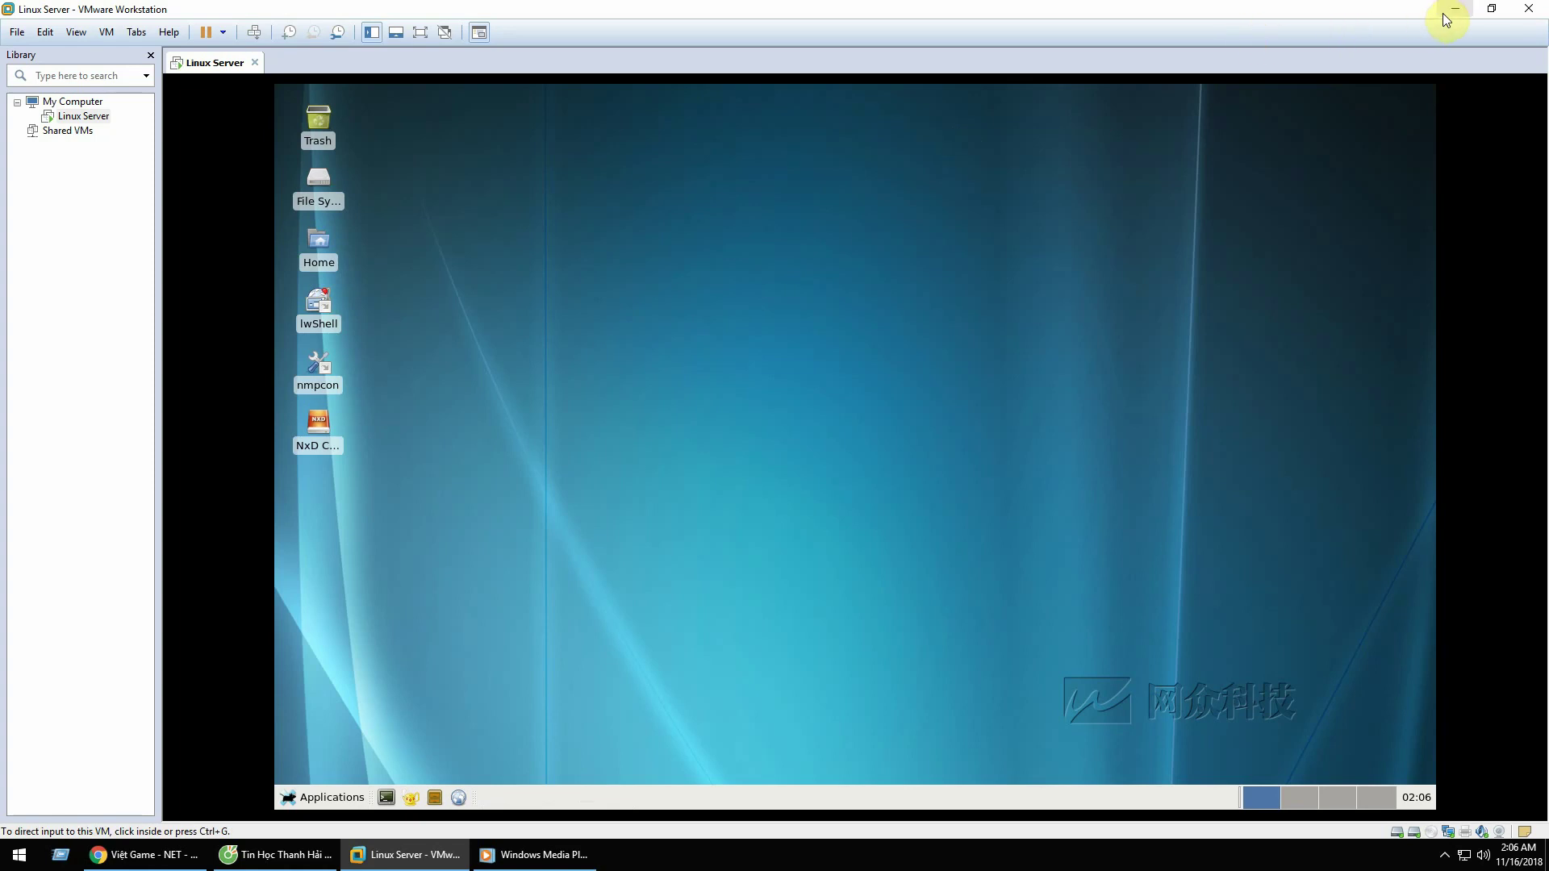
click(1083, 360)
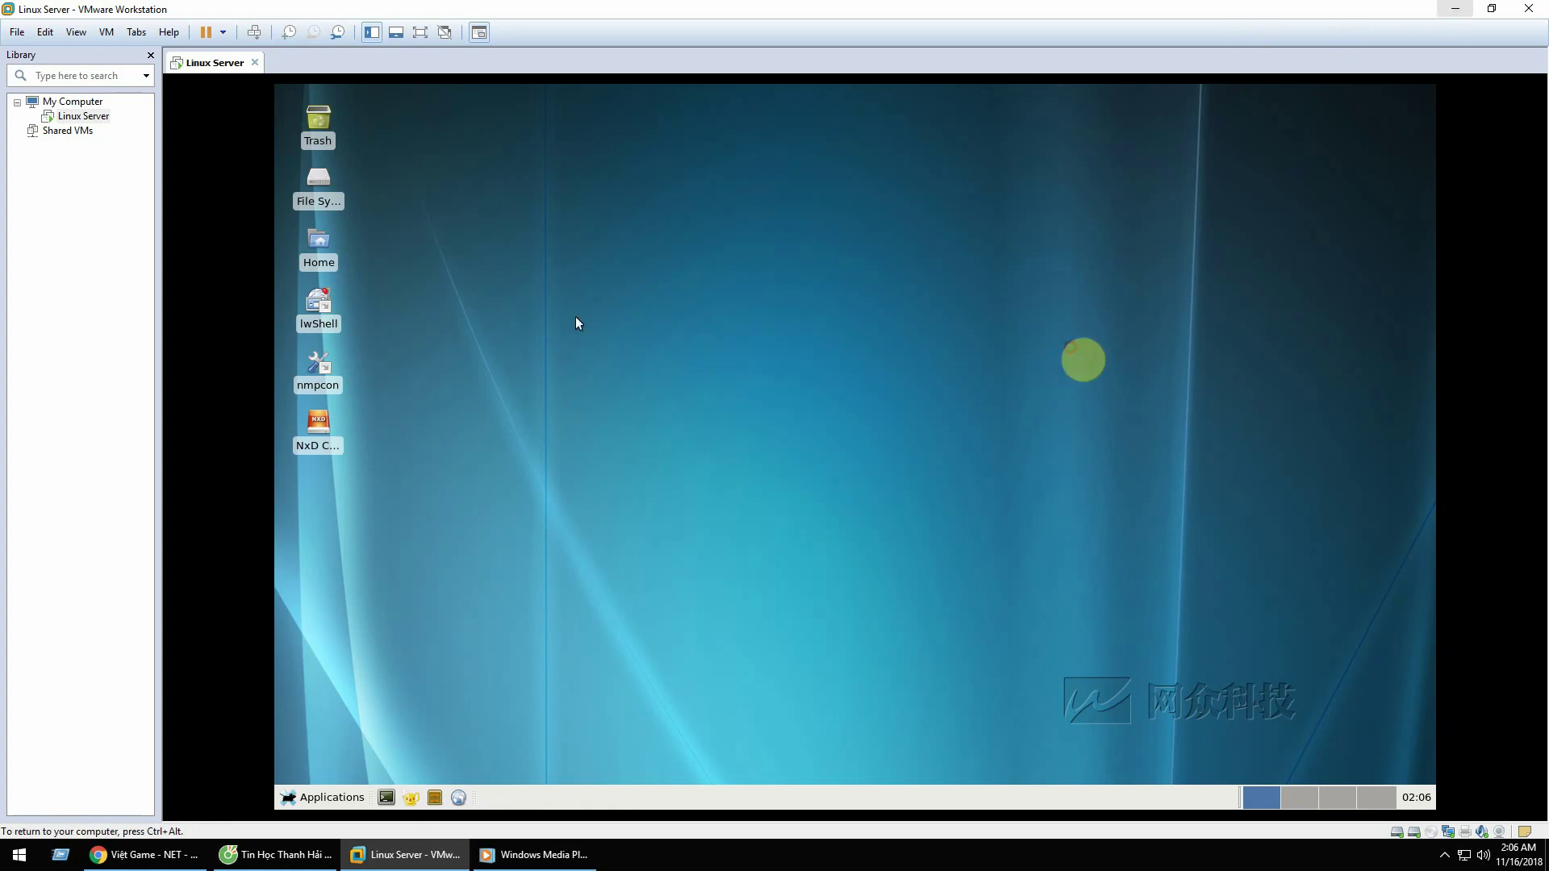
click(295, 797)
click(731, 326)
right_click(731, 326)
click(605, 369)
Step: Dismiss the Applications menu, release the VM with Ctrl+Alt, and bring the Facebook browser forward
click(316, 798)
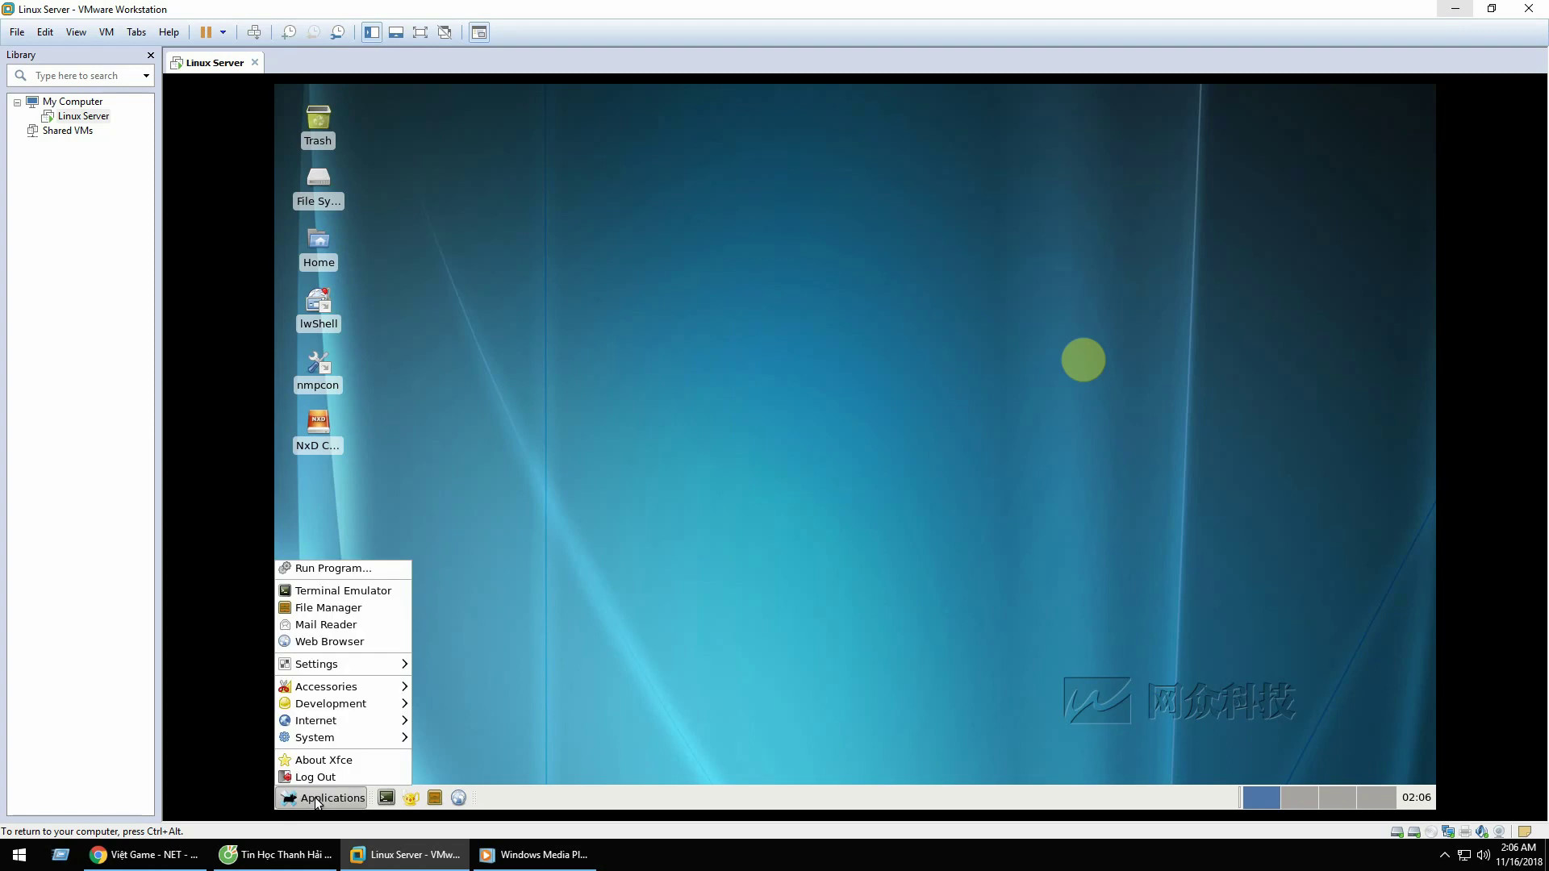
click(736, 482)
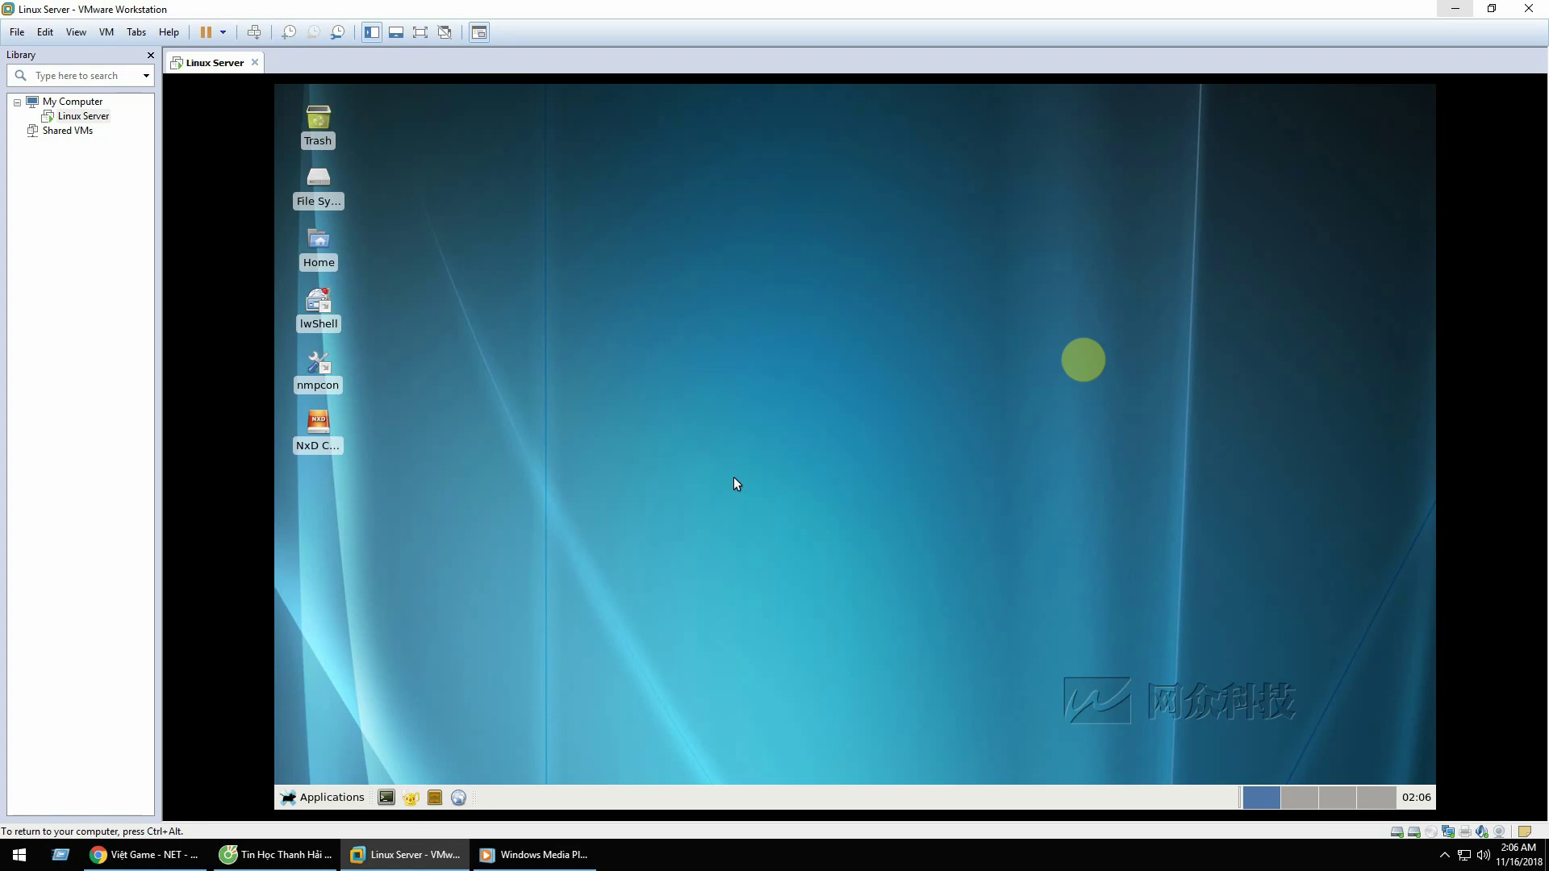
click(321, 799)
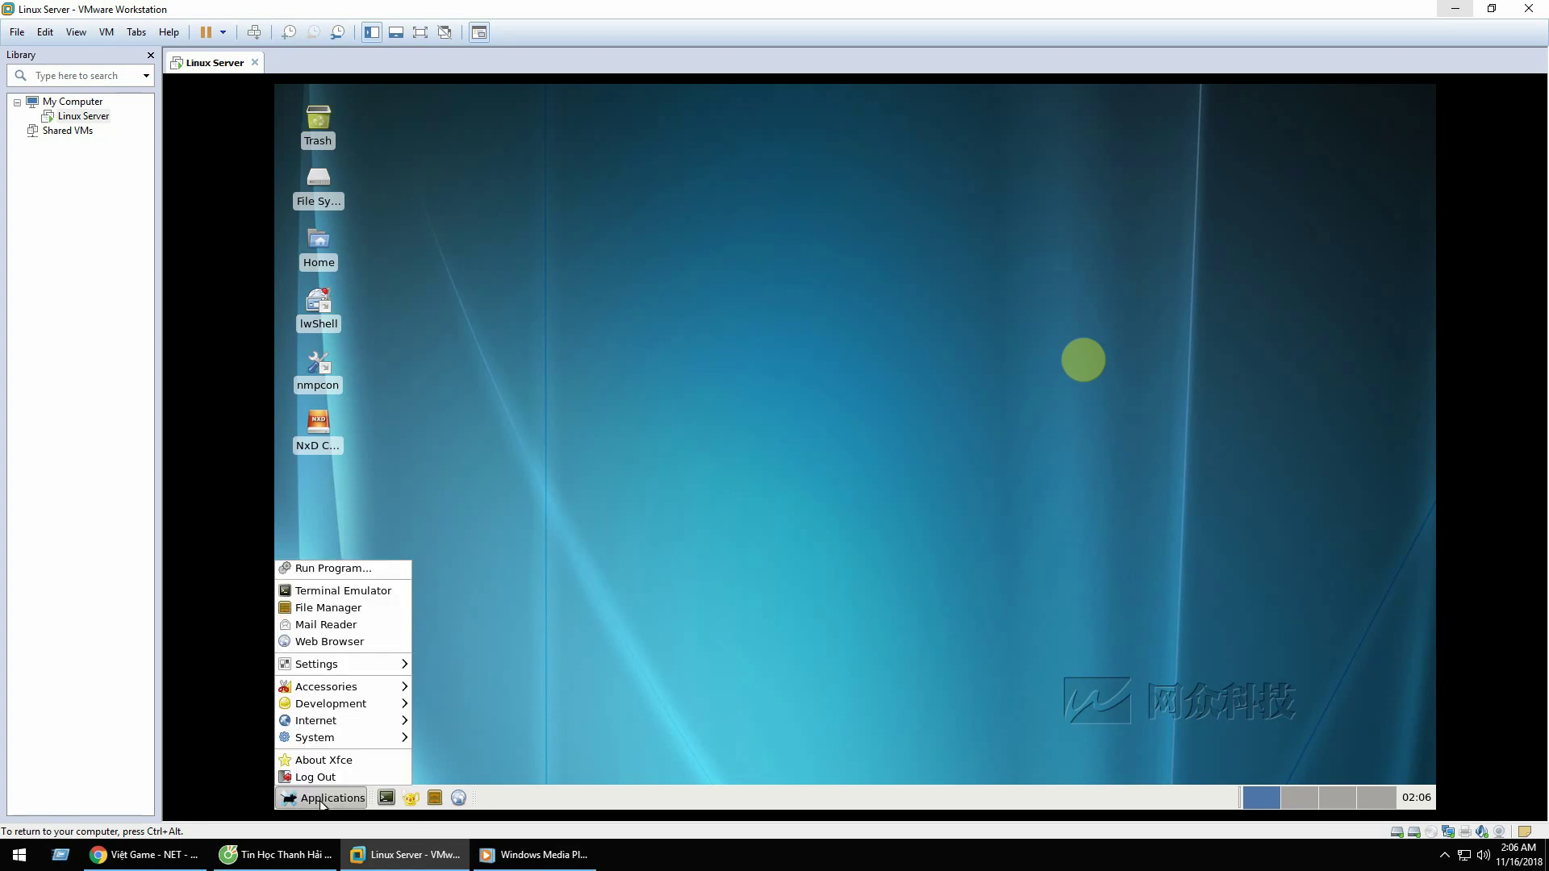
click(608, 484)
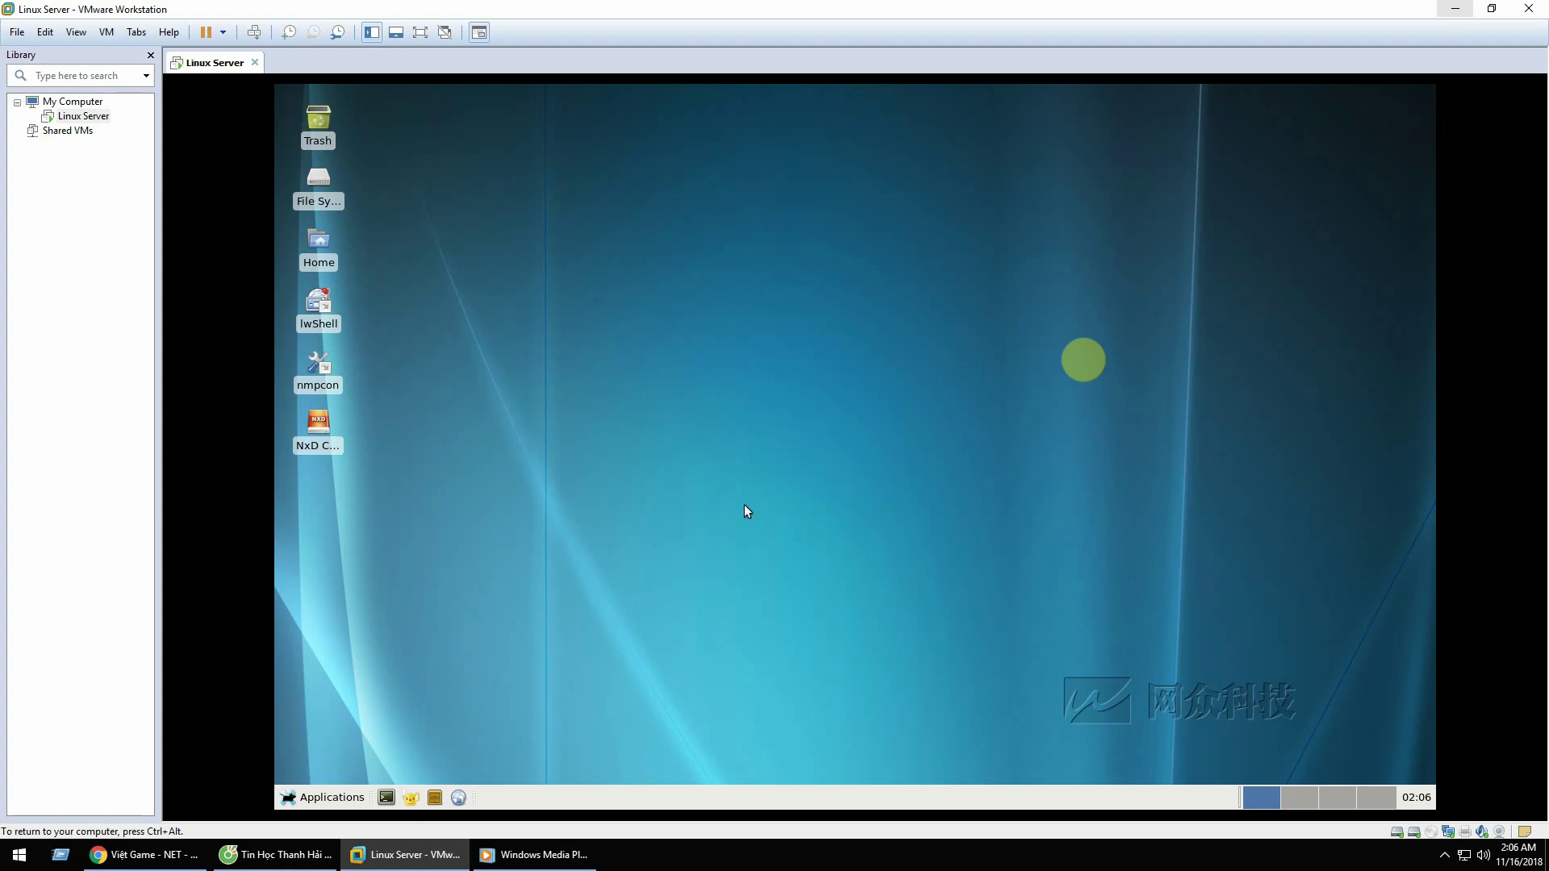
key(ctrl+alt)
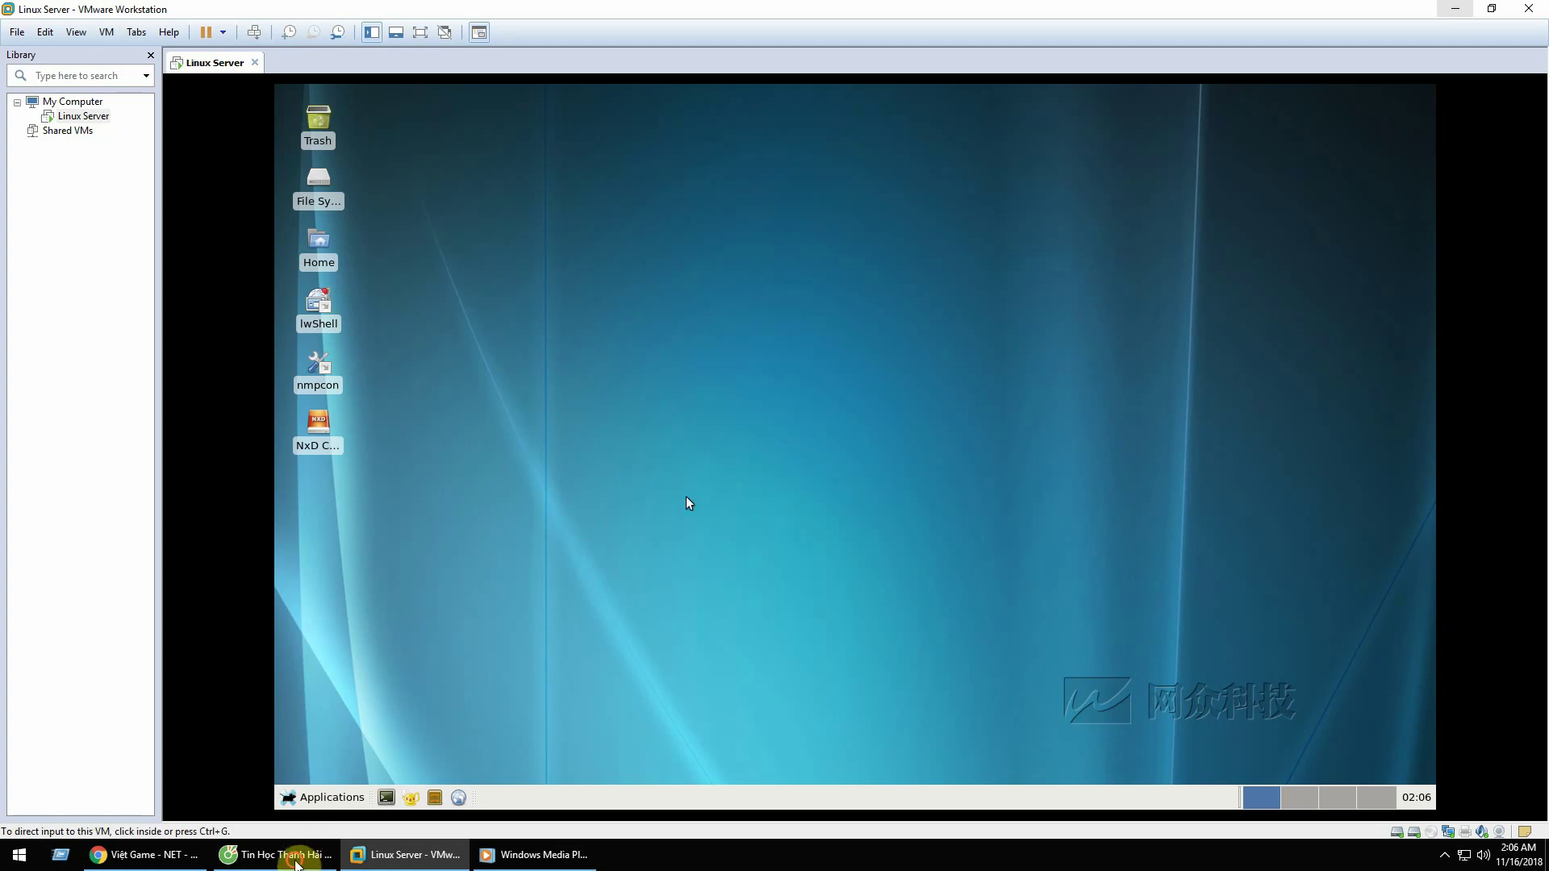
click(296, 860)
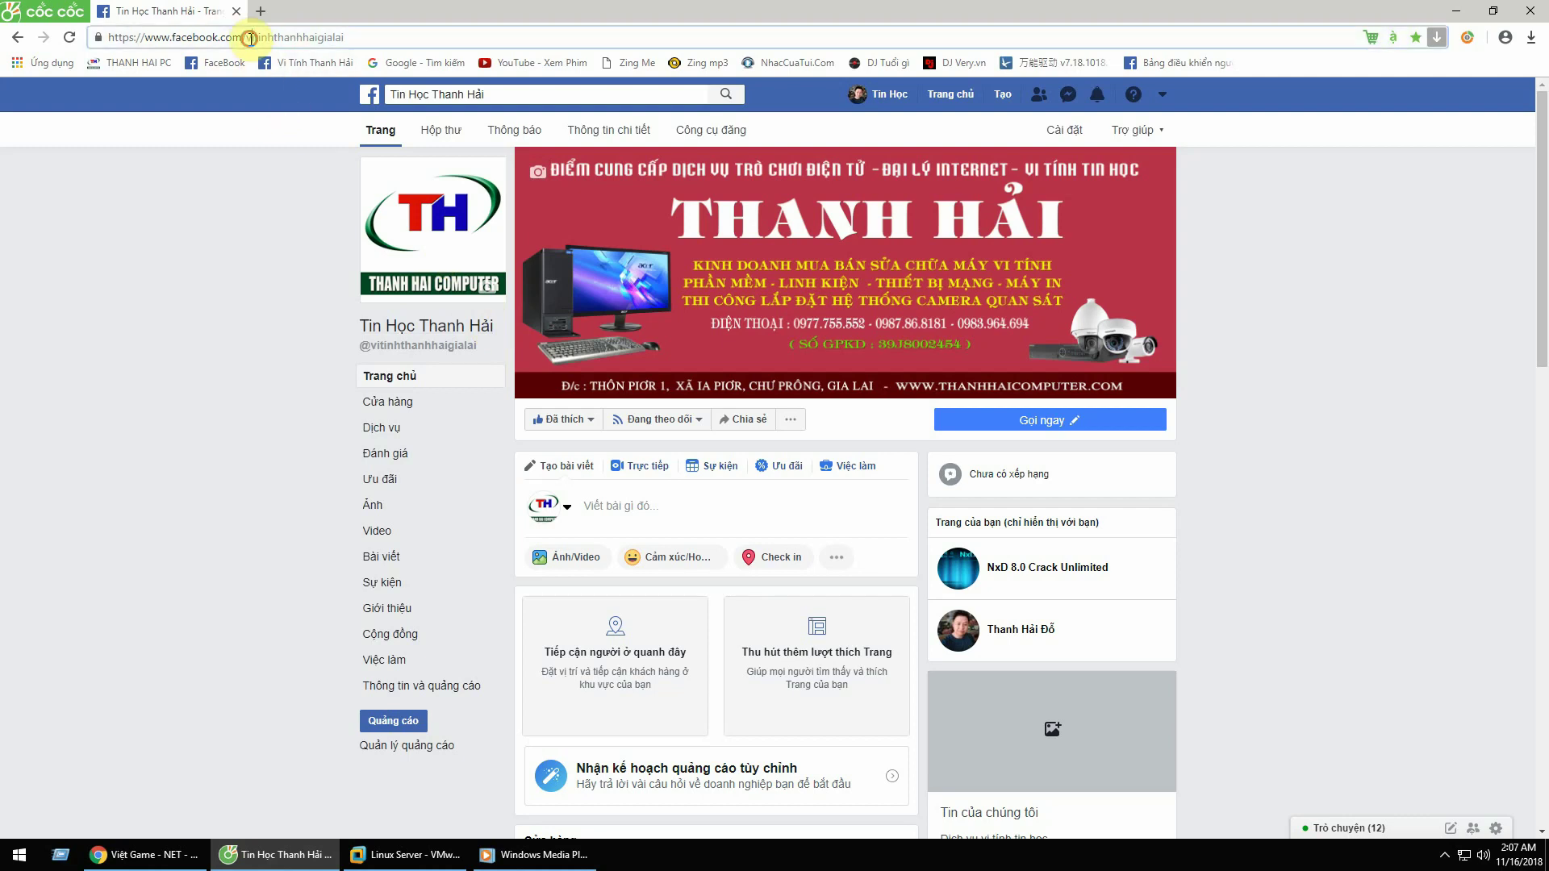
Step: Select the page name in the Facebook address, then switch windows back to the Facebook browser
drag(250, 38, 363, 39)
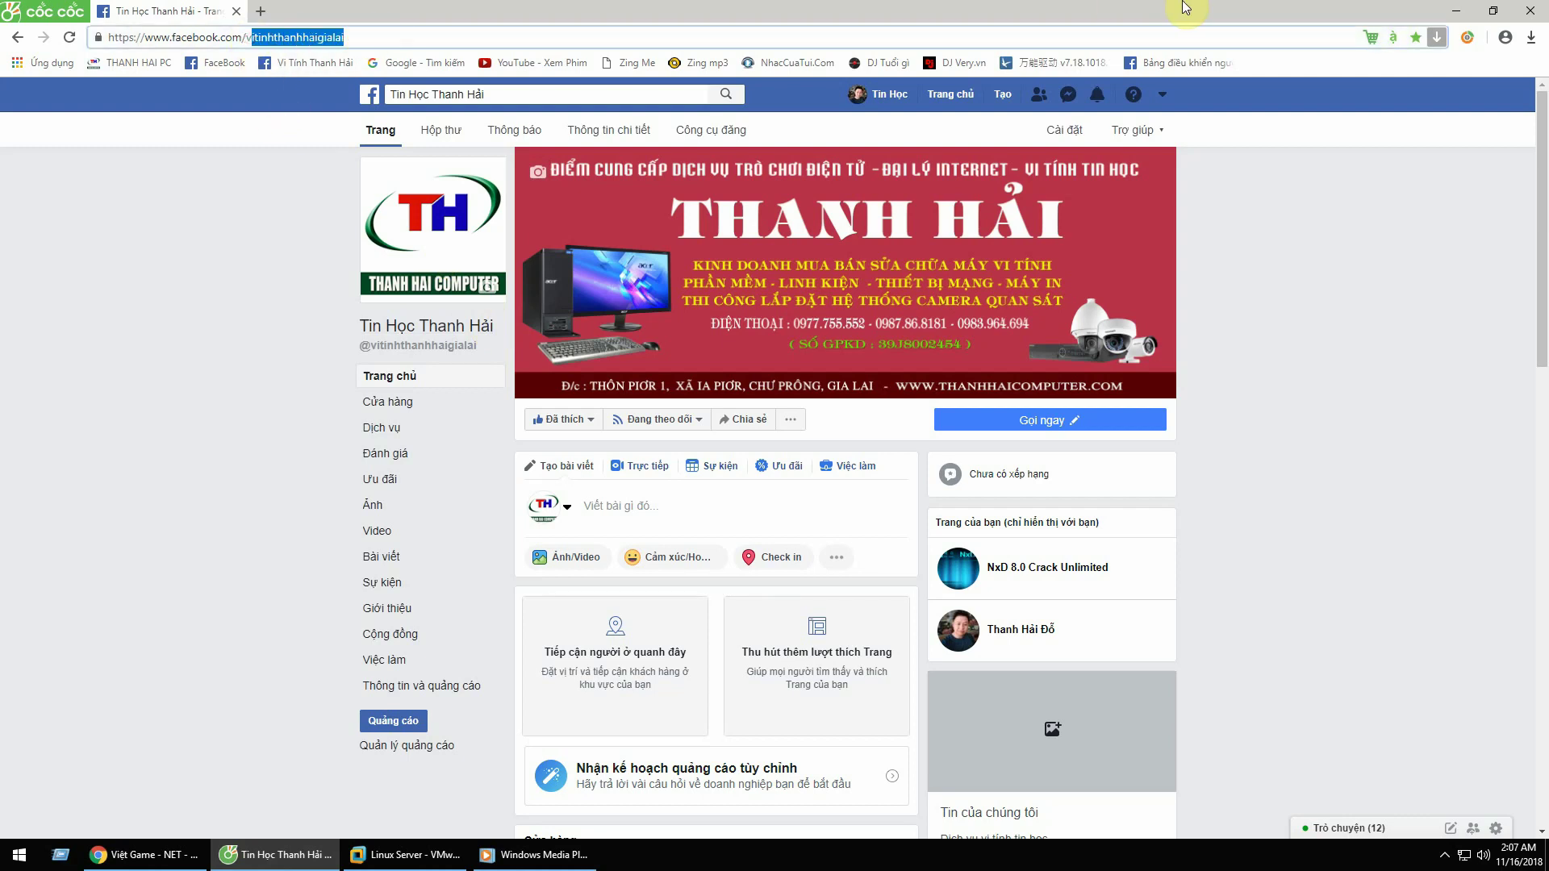
click(1456, 10)
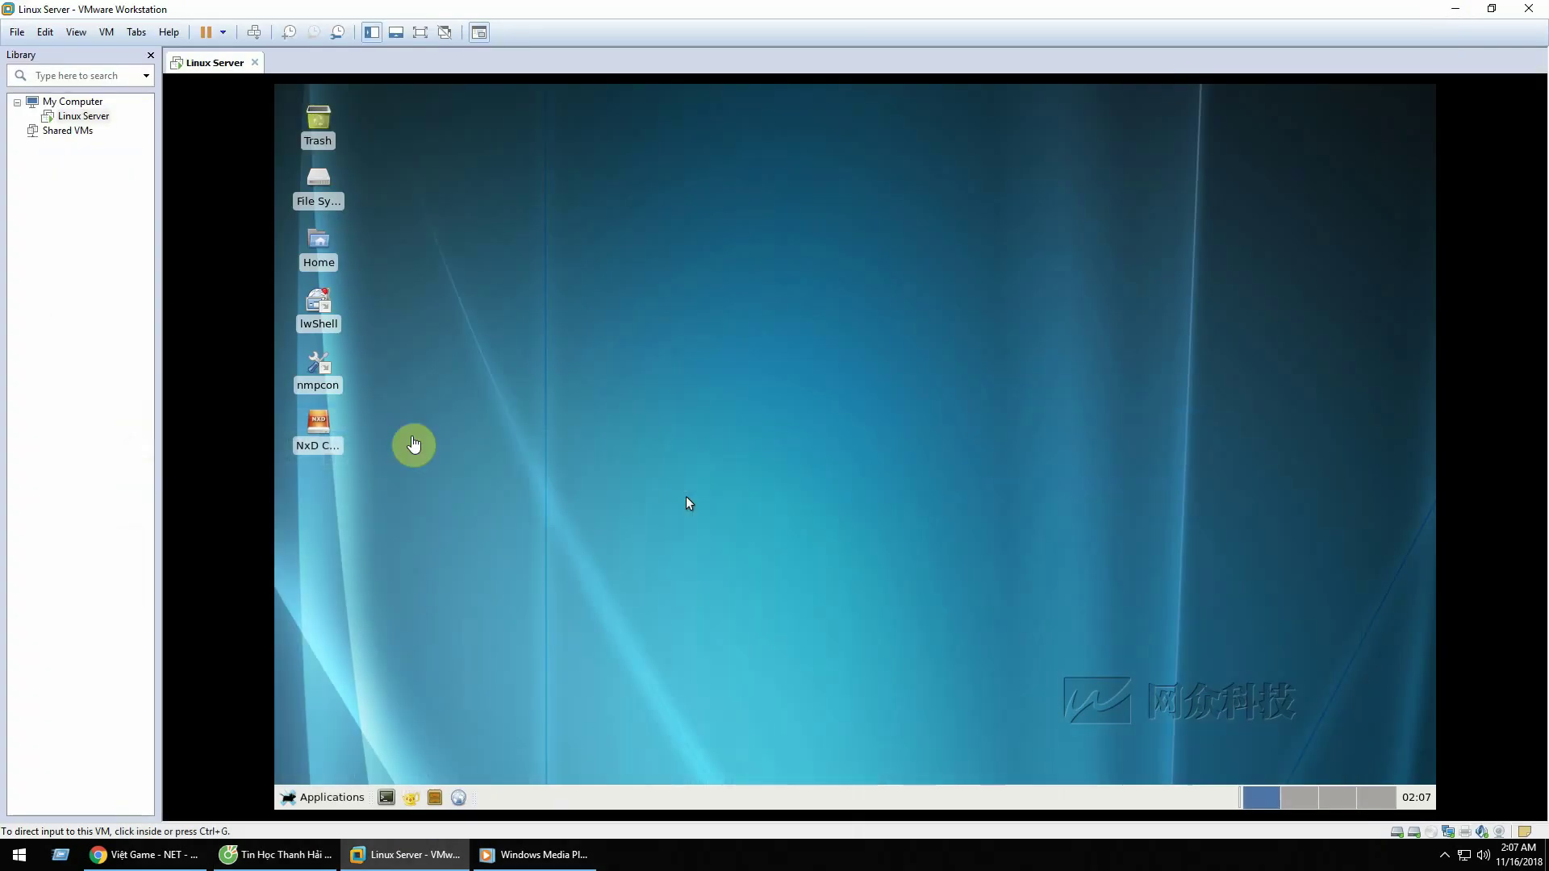
click(181, 856)
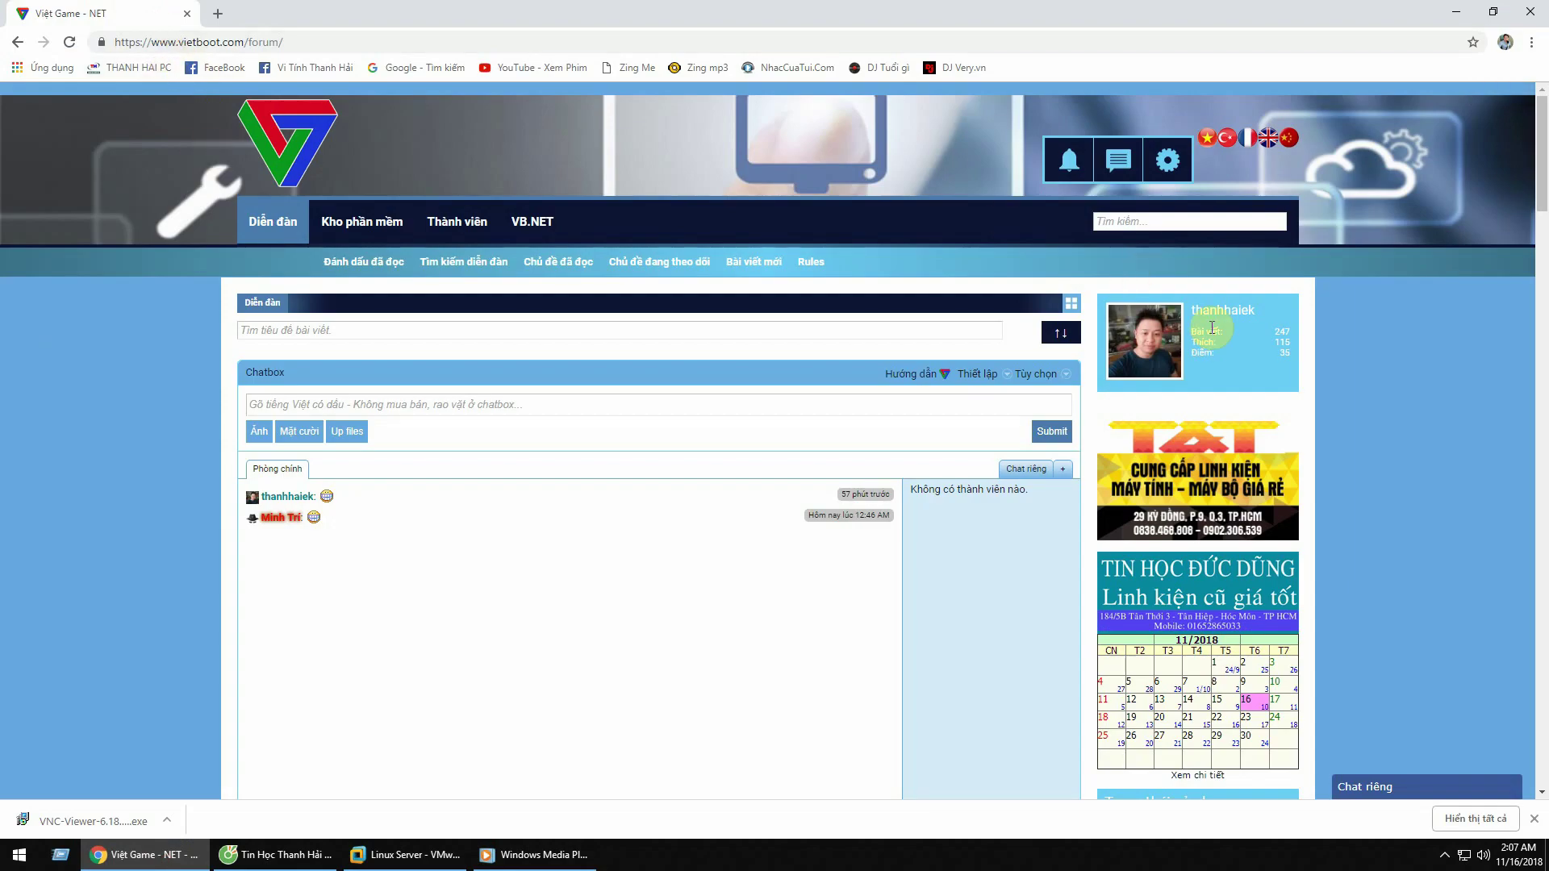
click(1455, 12)
click(278, 854)
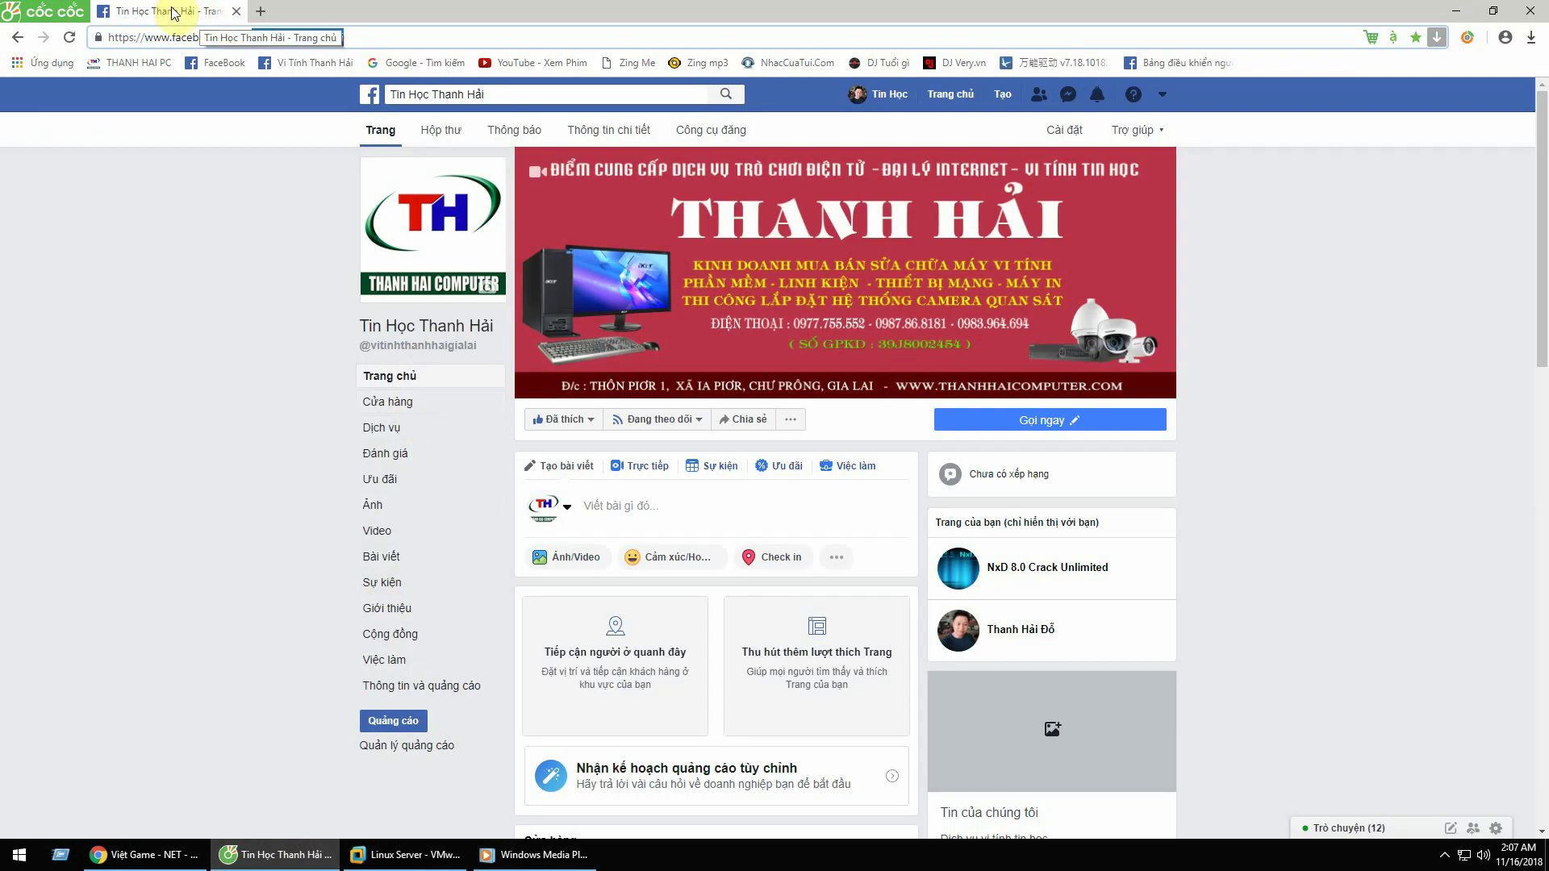
Step: Open the NxD 8.0 Crack Unlimited page, select 'nxd8crack' in its address, and minimize the browser
click(1053, 573)
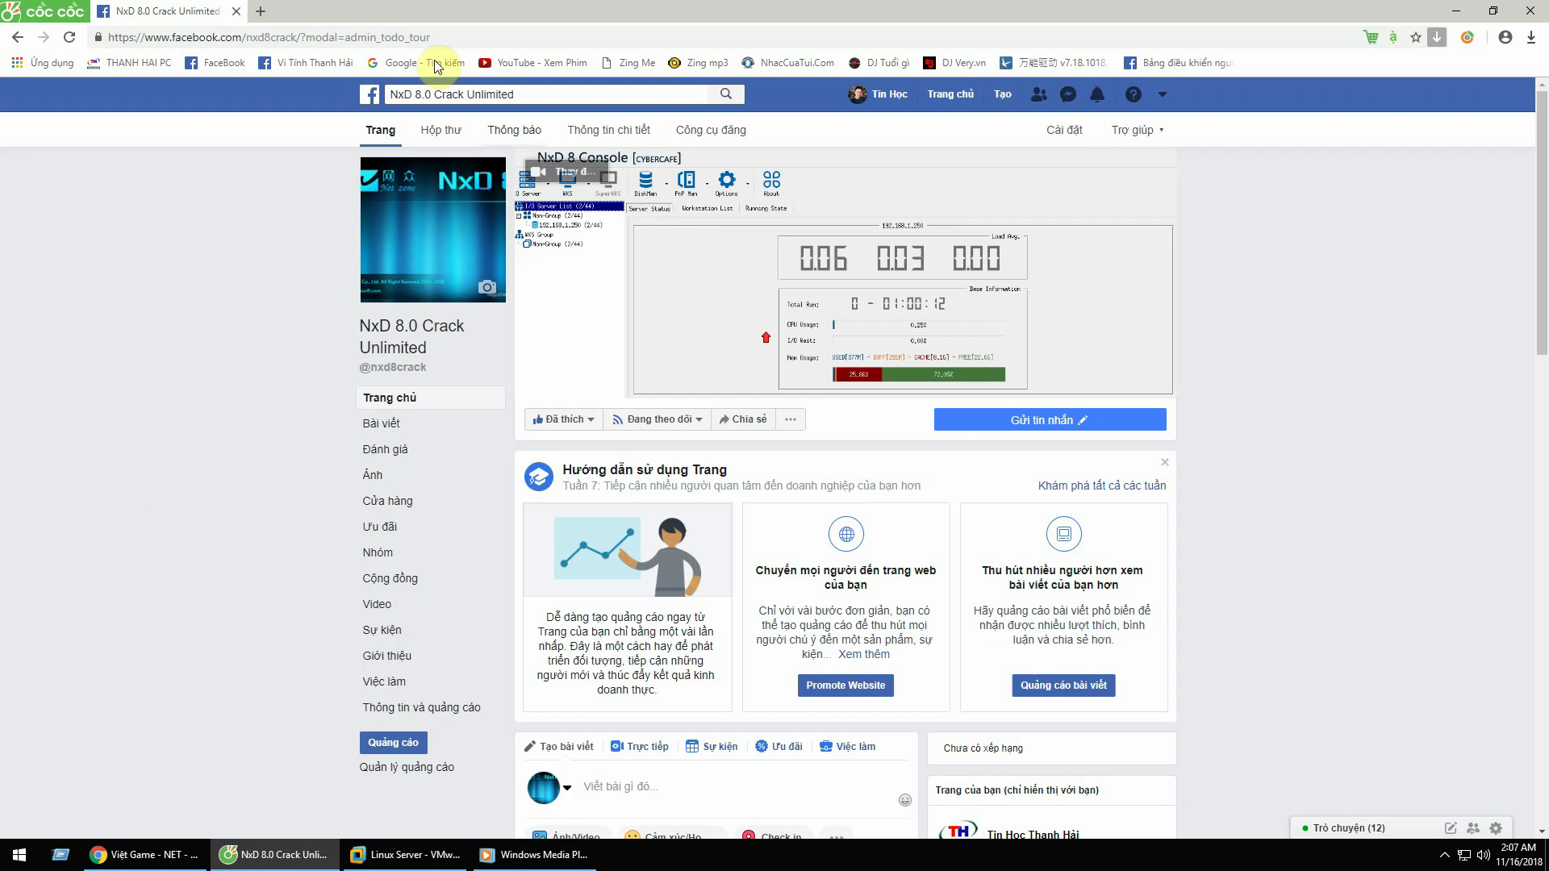
click(322, 37)
click(277, 37)
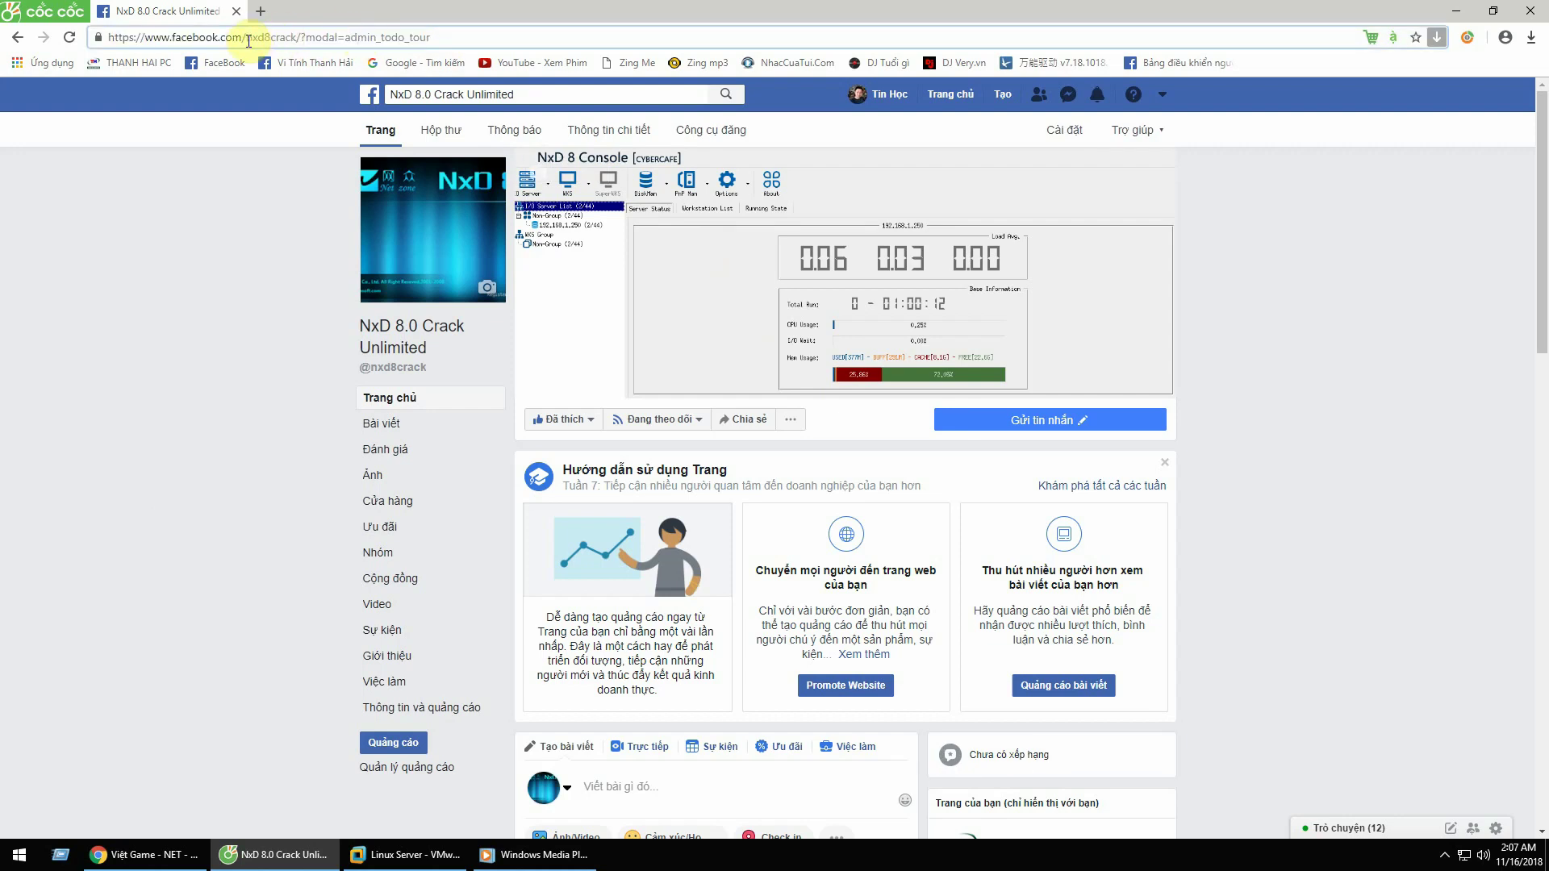
drag(248, 37, 298, 37)
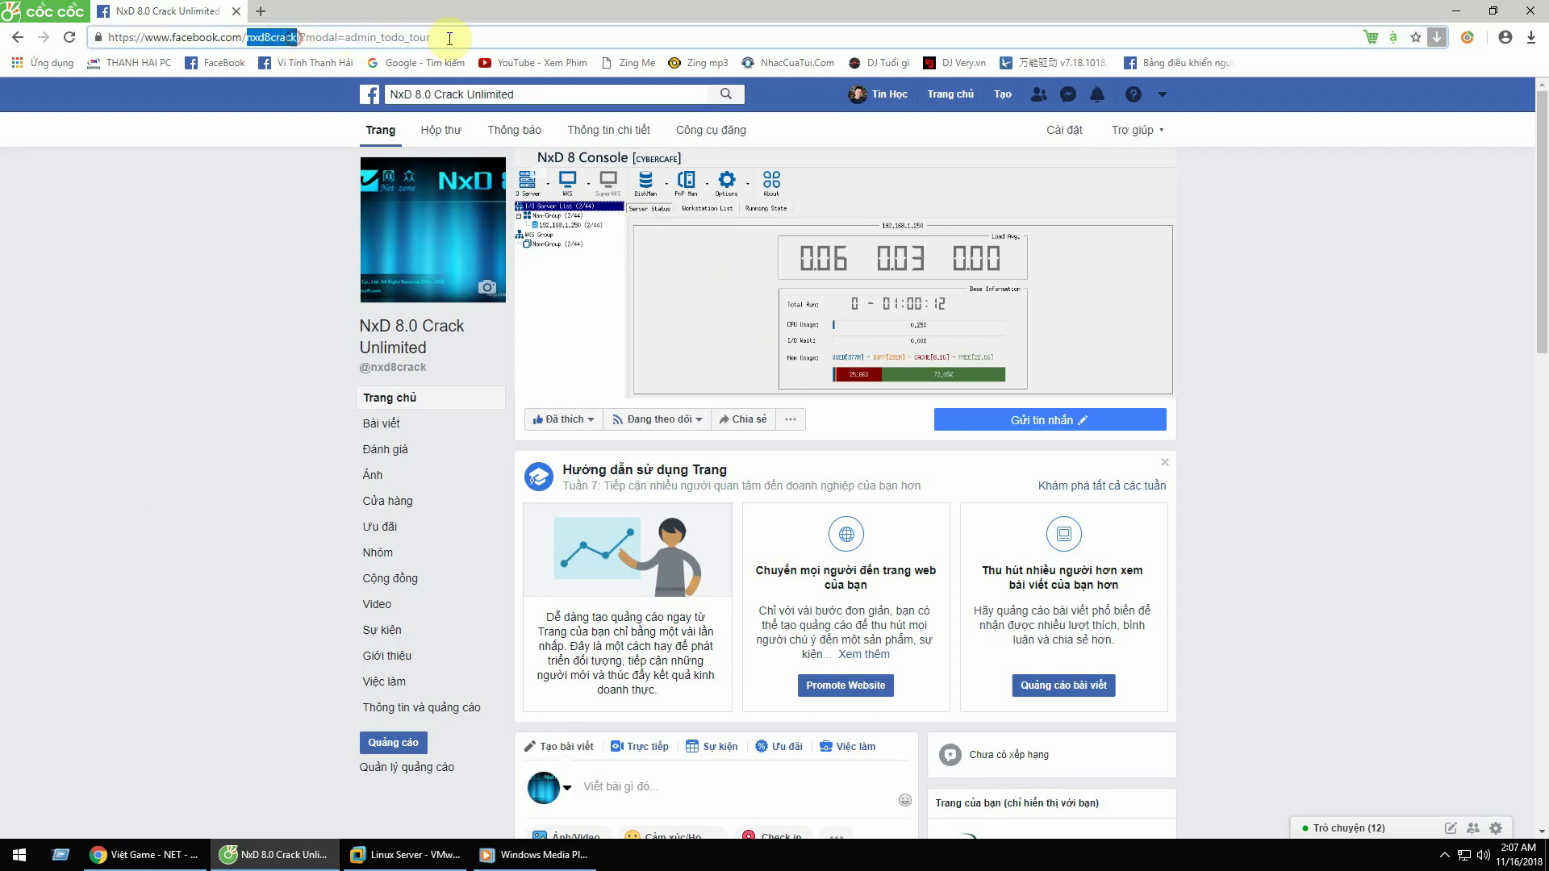
click(449, 37)
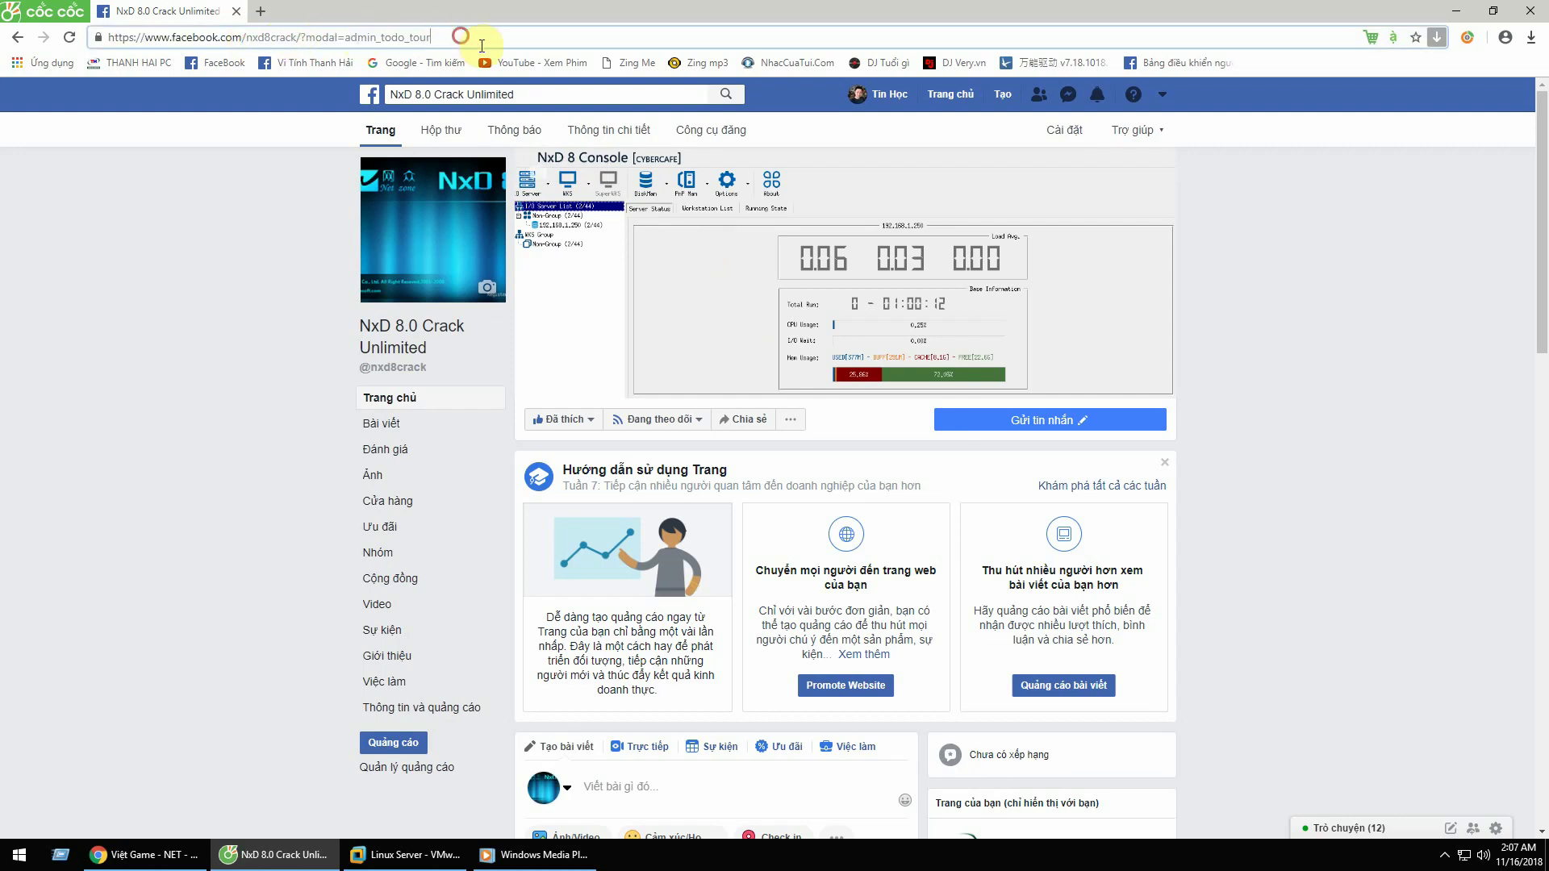
click(1457, 12)
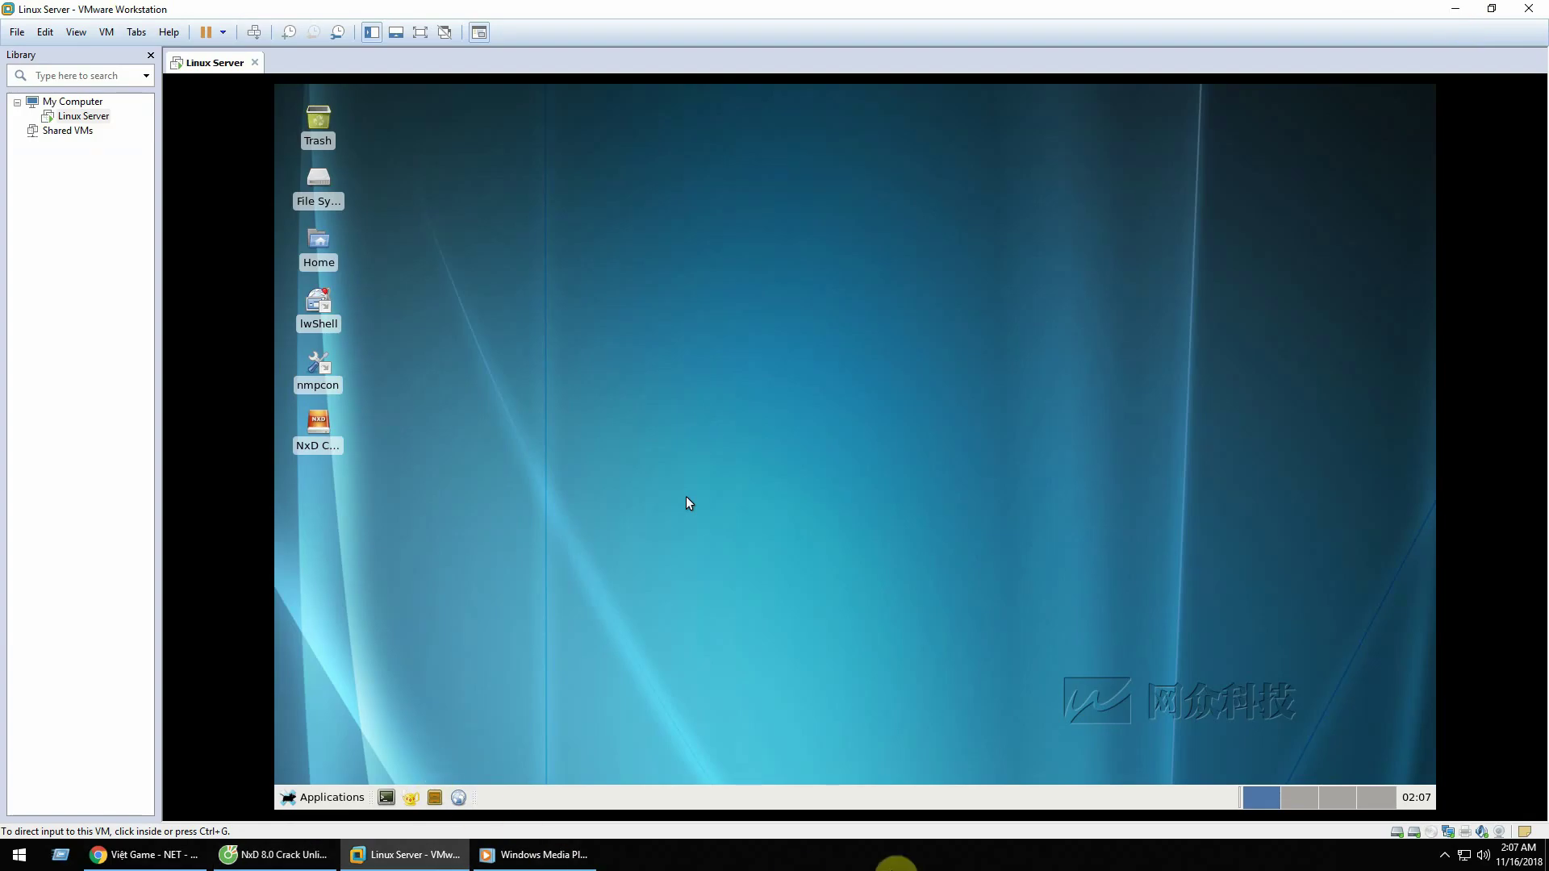